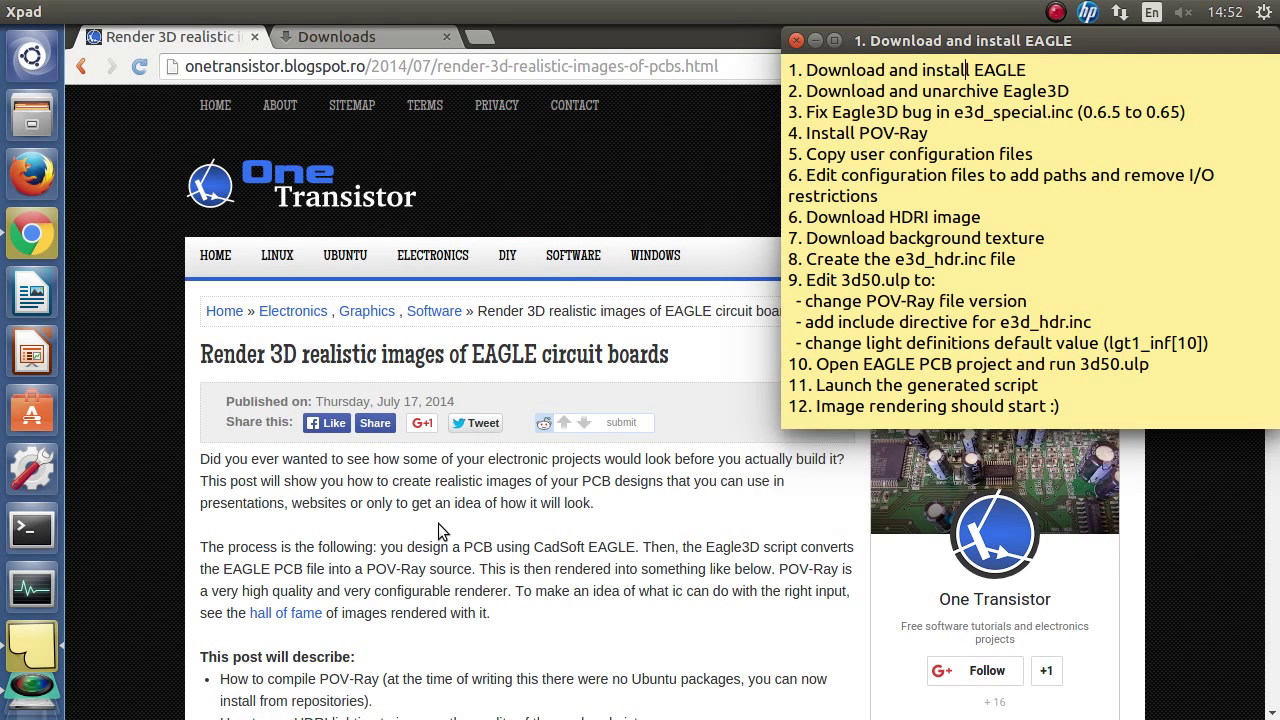
# Step: Scroll the onetransistor tutorial down to Required software: Cadsoft EAGLE, Eagle3D and POV-Ray
pyautogui.scroll(-8, 440, 531)
pyautogui.scroll(-20, 438, 523)
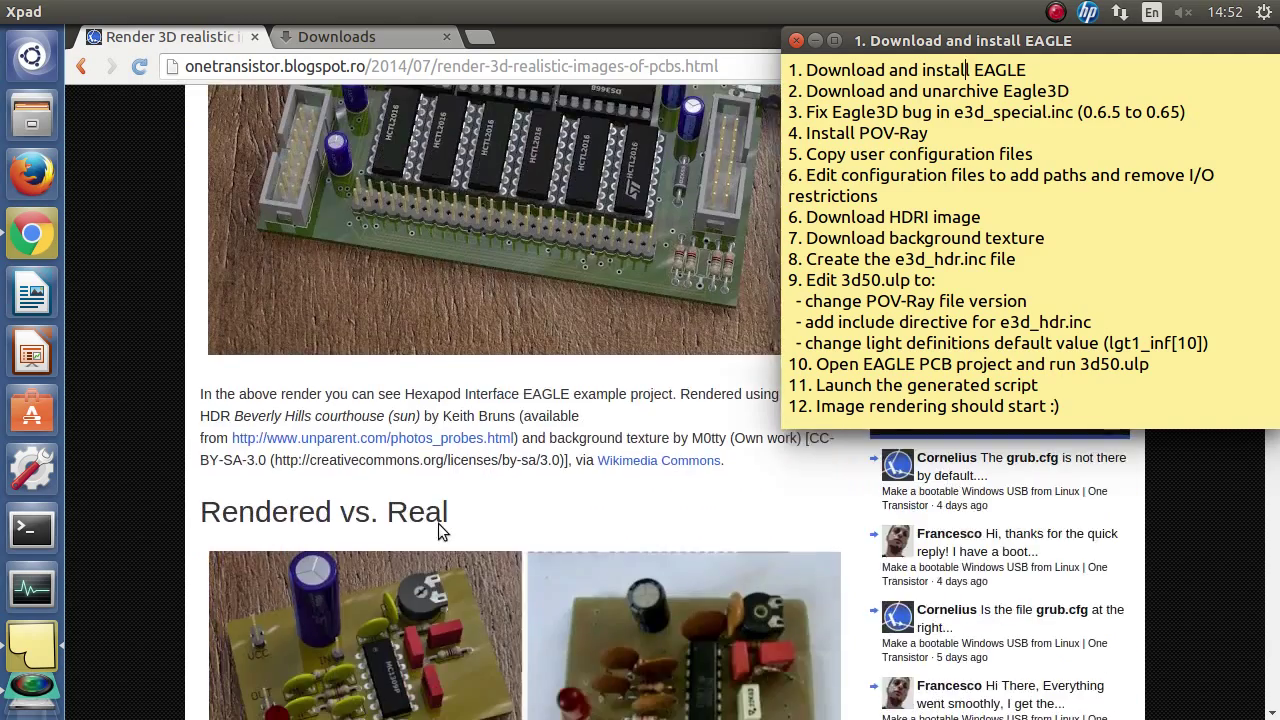
pyautogui.scroll(-6, 438, 528)
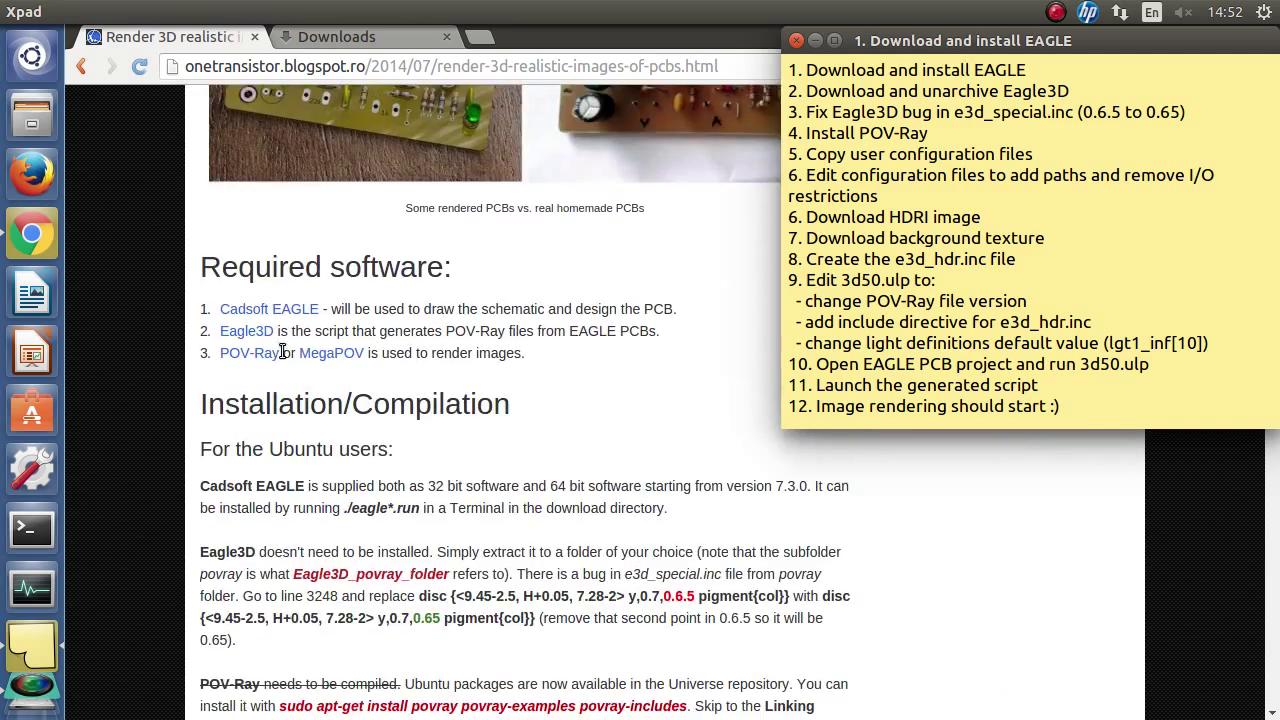
# Step: Open the Cadsoft EAGLE site in a new tab and go to its Download EAGLE page
pyautogui.middleClick(270, 309)
pyautogui.click(380, 34)
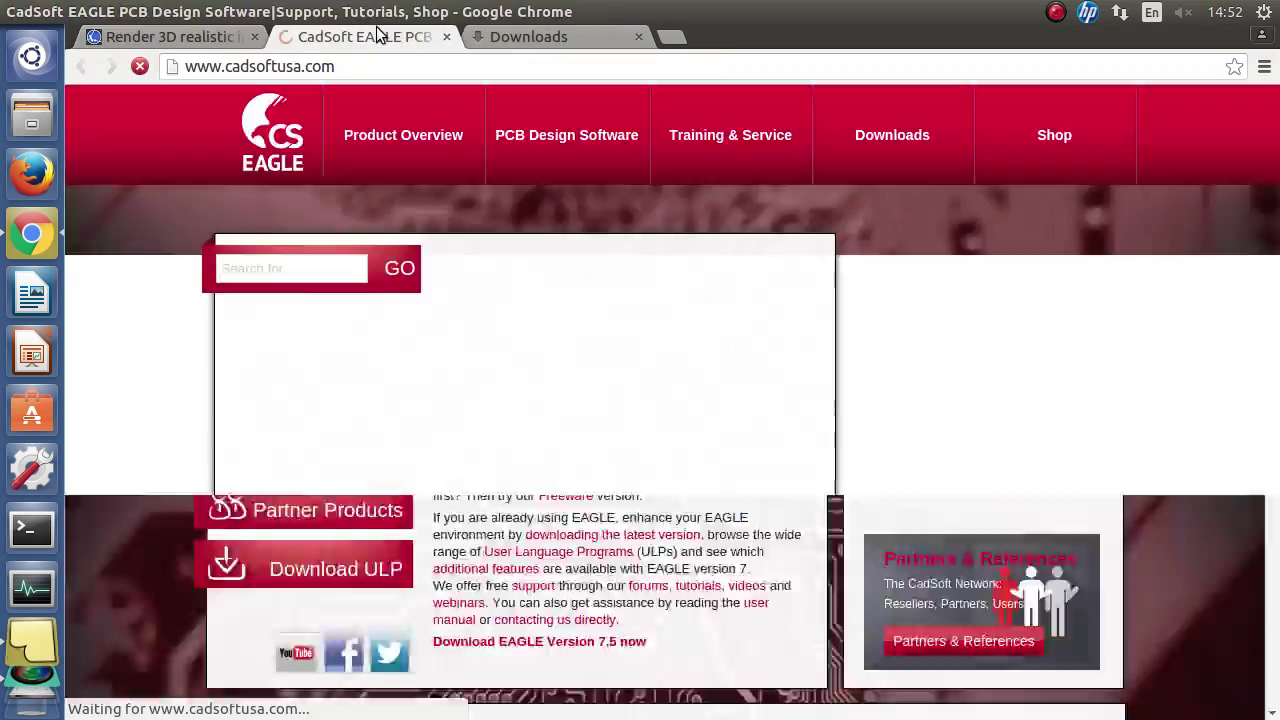
pyautogui.moveTo(875, 130)
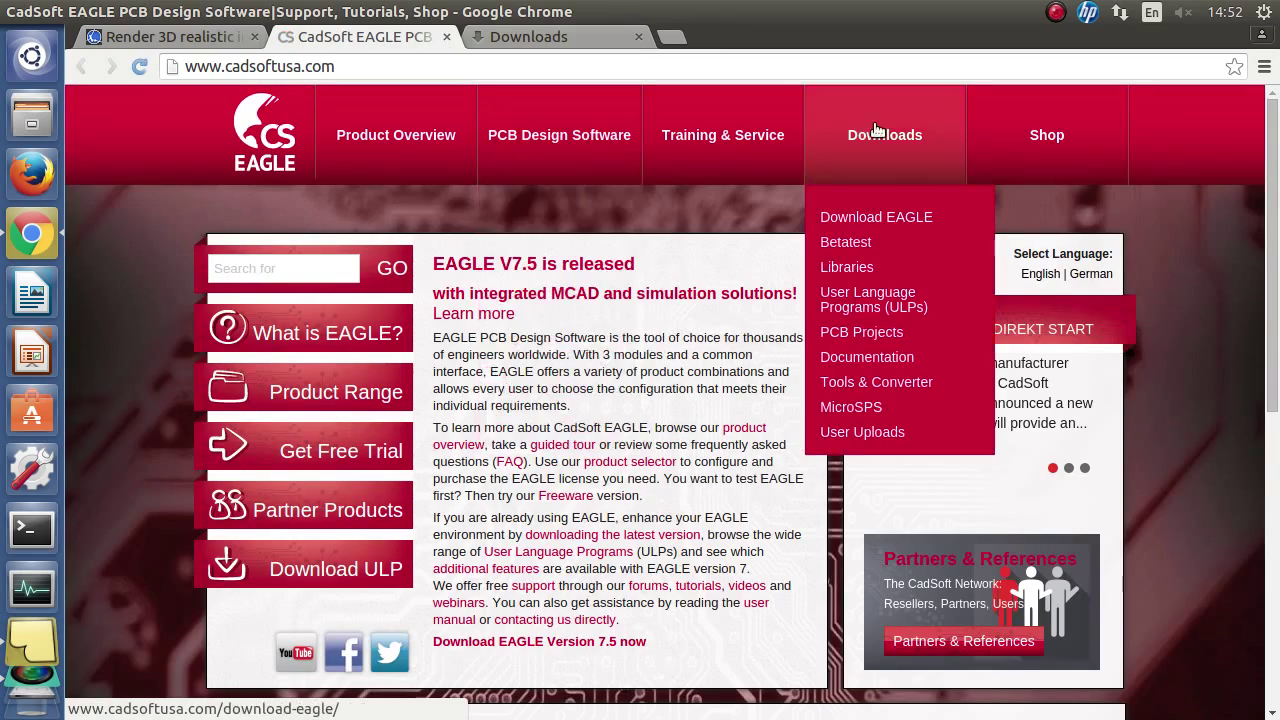
pyautogui.click(866, 218)
pyautogui.scroll(-4, 760, 360)
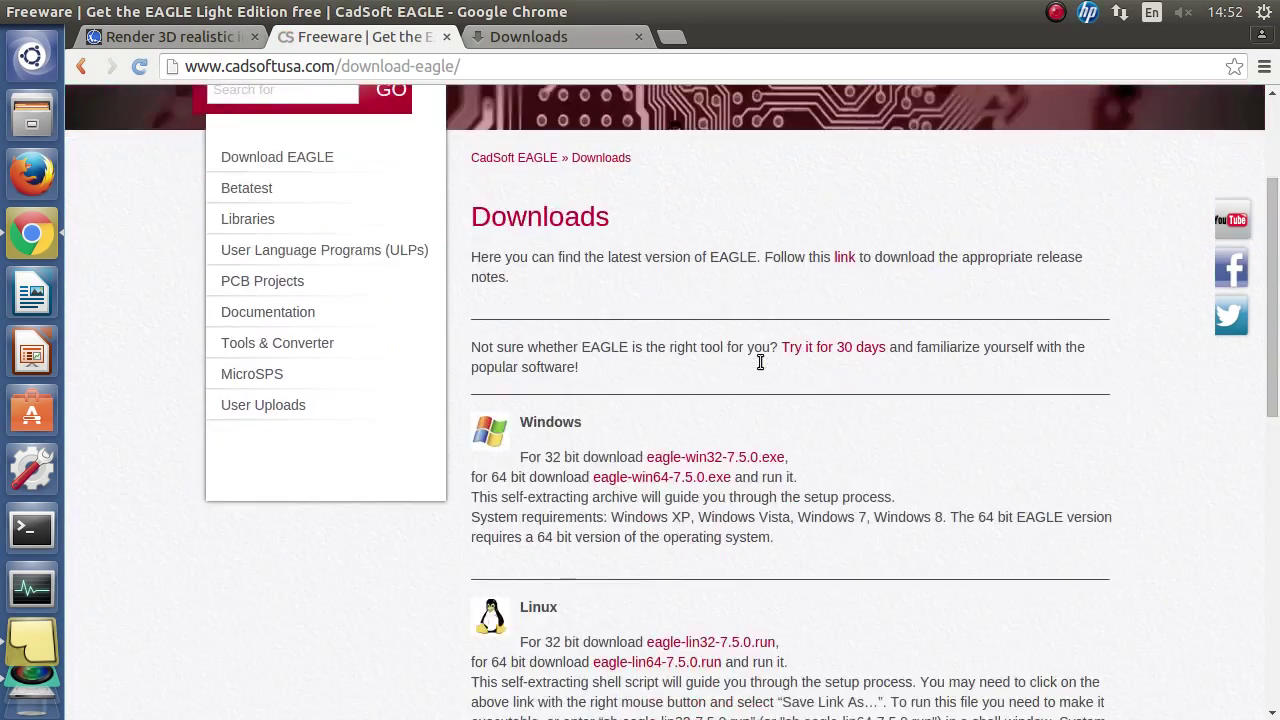
pyautogui.scroll(-4, 760, 362)
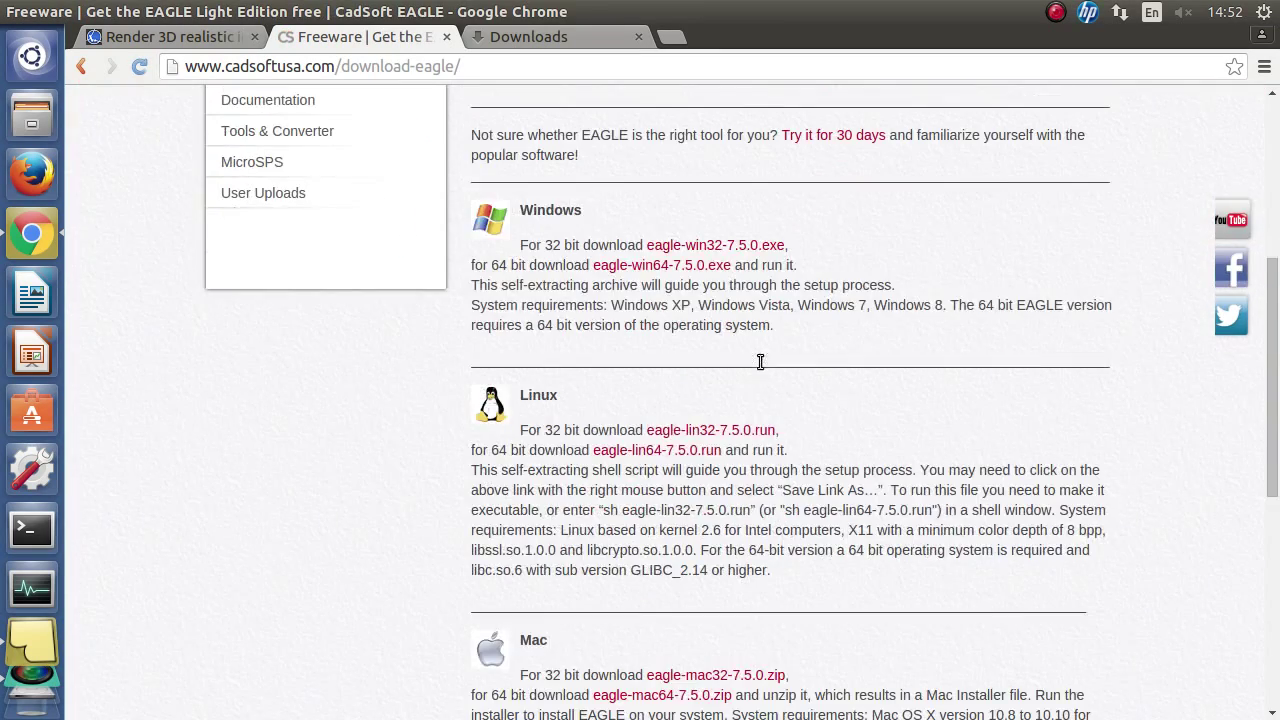
# Step: Save eagle-lin32-7.5.0.run into the Downloads folder and check the downloads list
pyautogui.rightClick(706, 432)
pyautogui.click(759, 526)
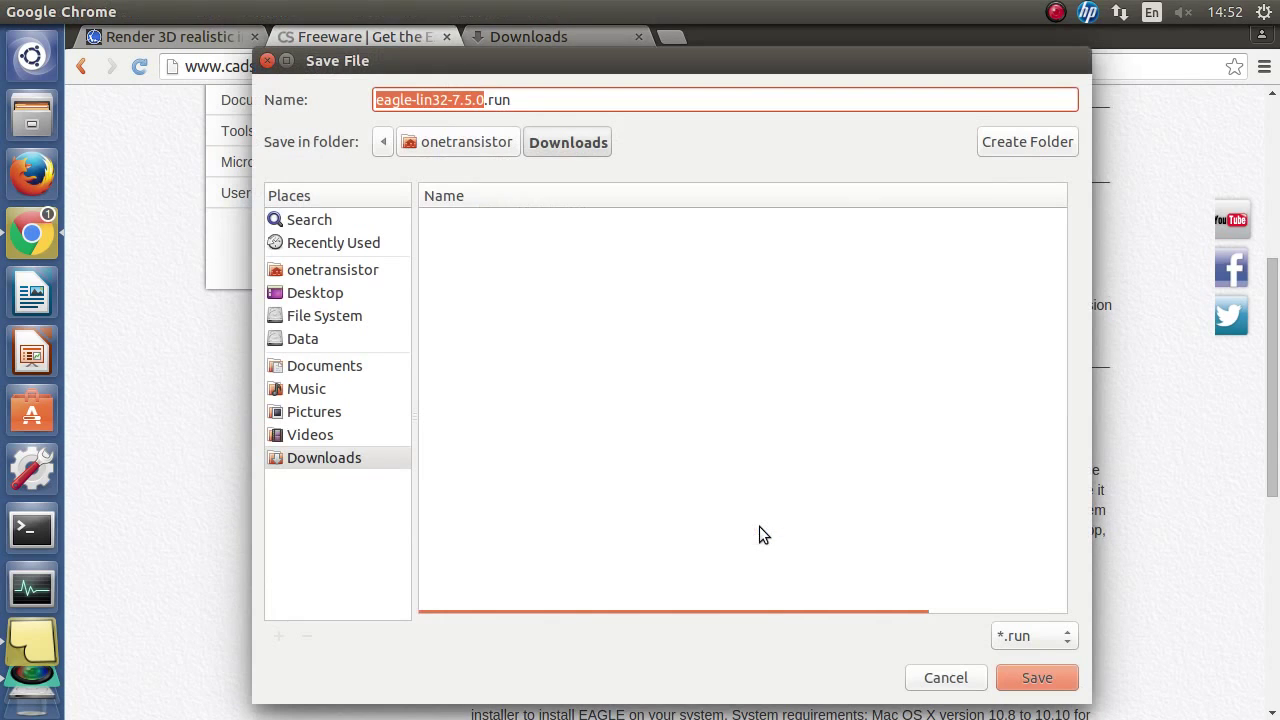
pyautogui.click(322, 460)
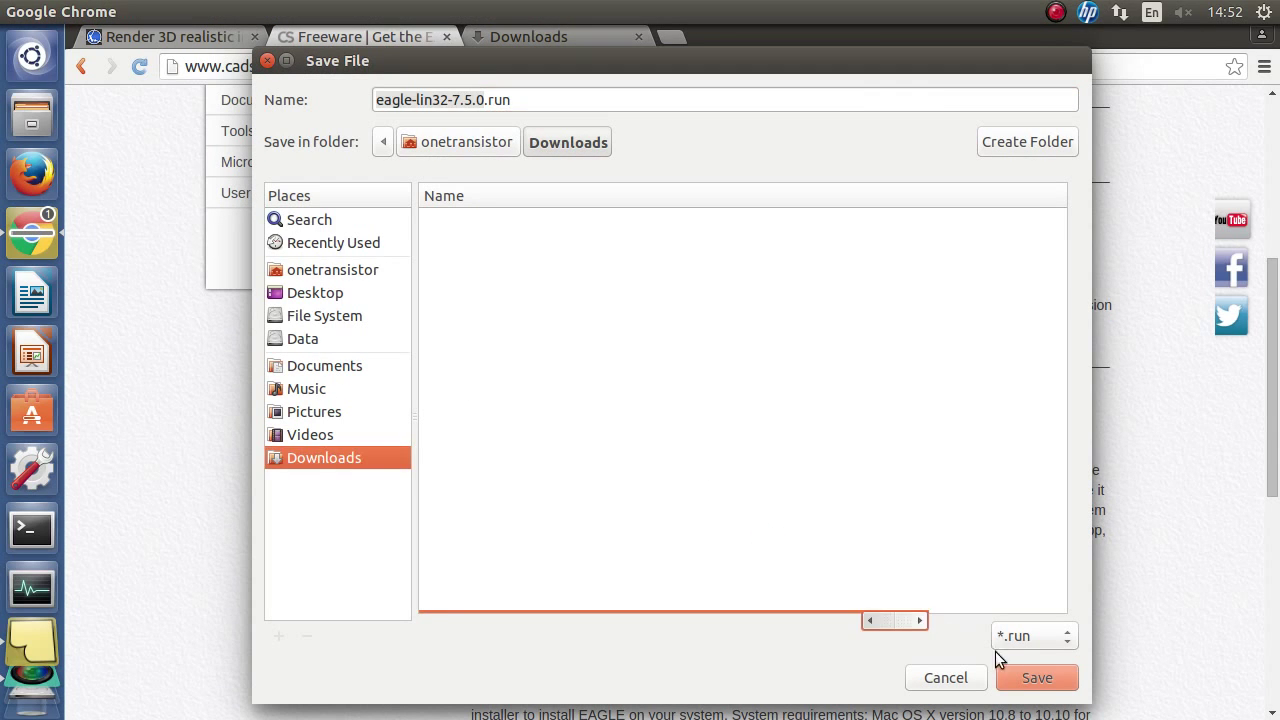
pyautogui.click(1040, 679)
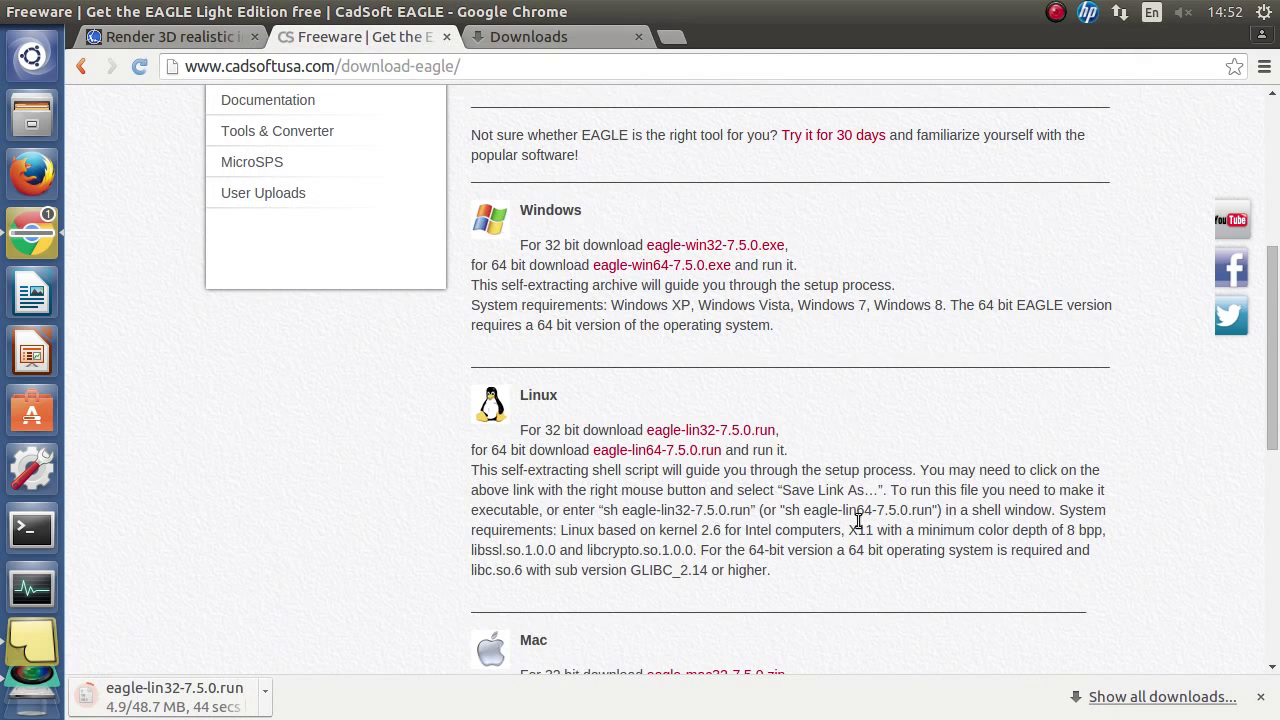
pyautogui.click(563, 40)
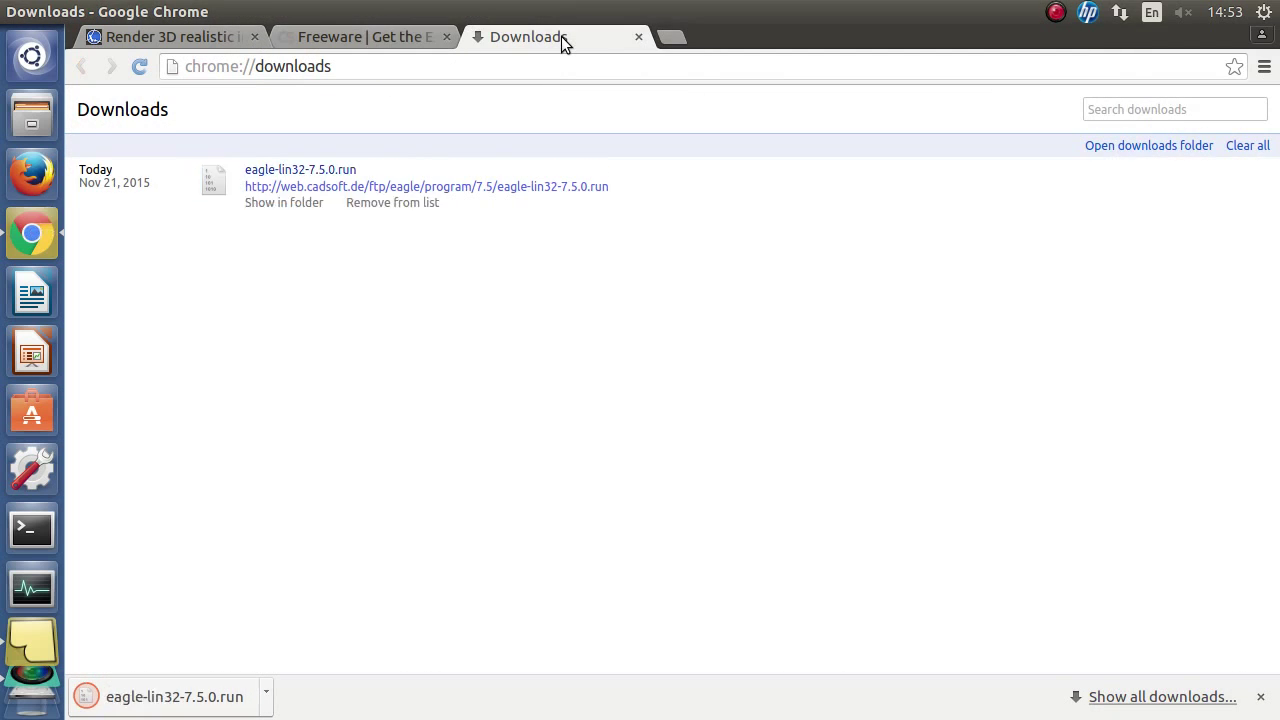
# Step: Allow eagle-lin32-7.5.0.run in Downloads to execute as a program via its Permissions properties
pyautogui.click(300, 203)
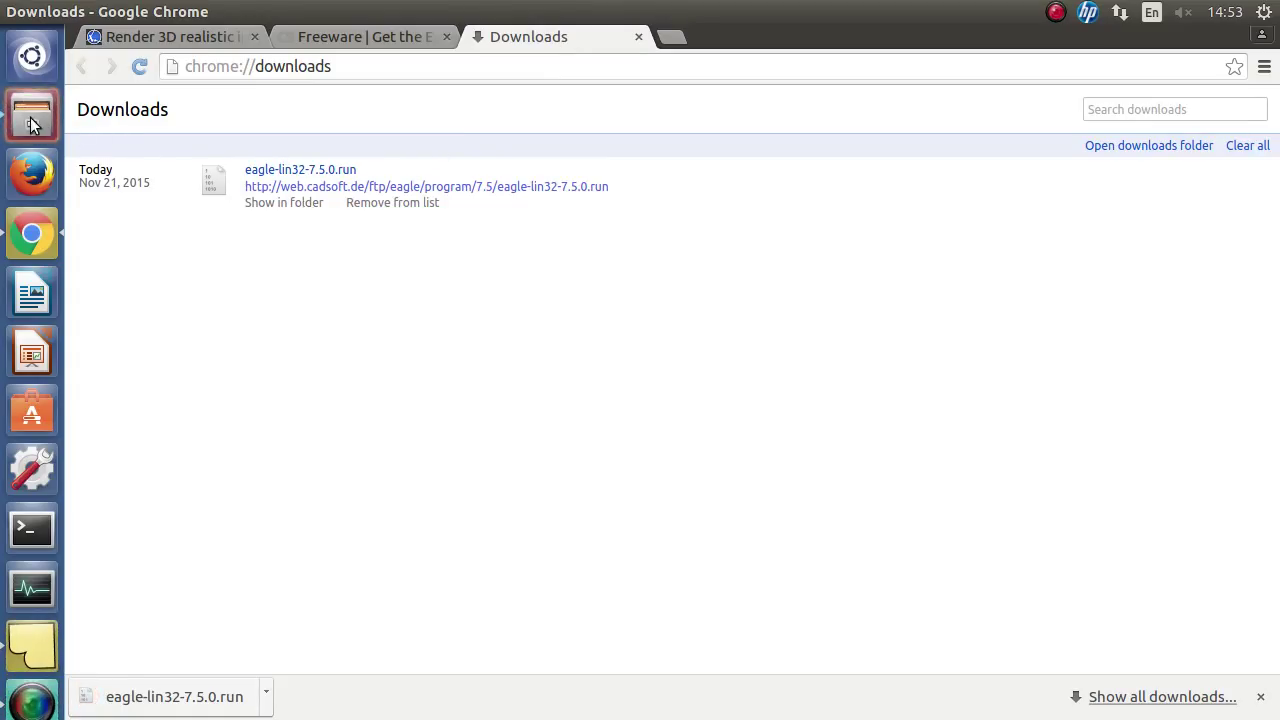
pyautogui.click(654, 254)
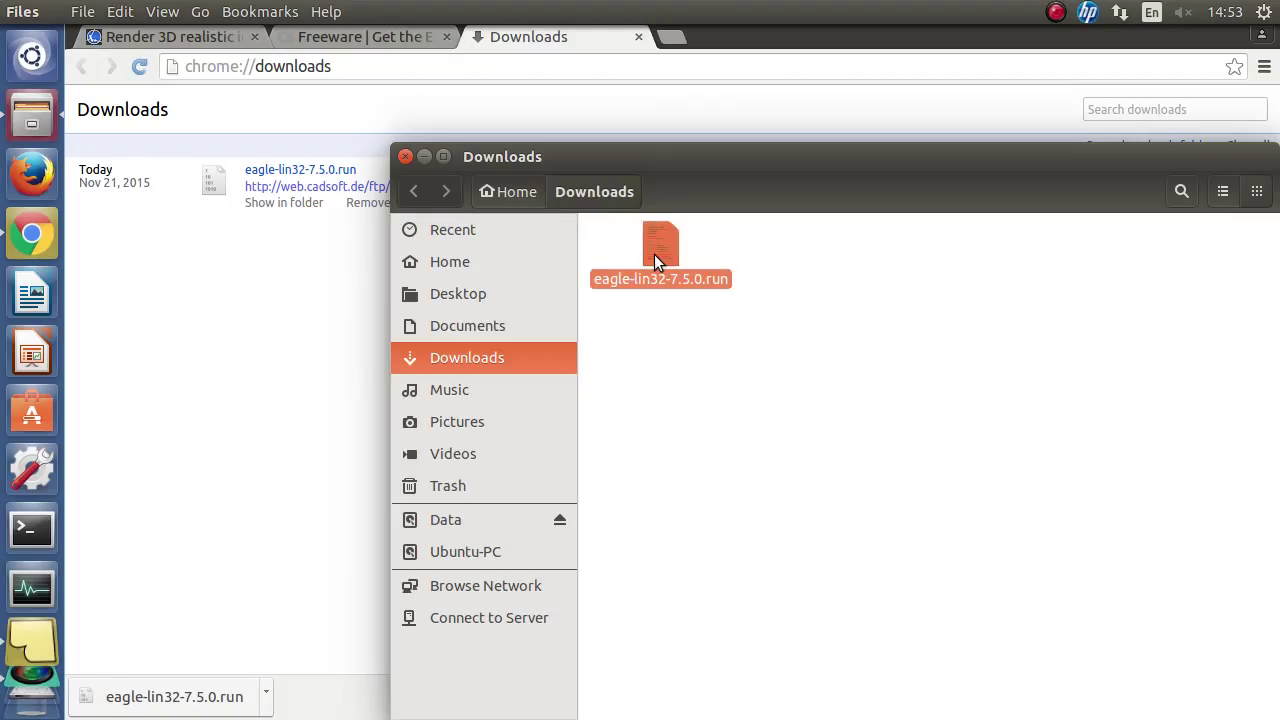
pyautogui.rightClick(654, 254)
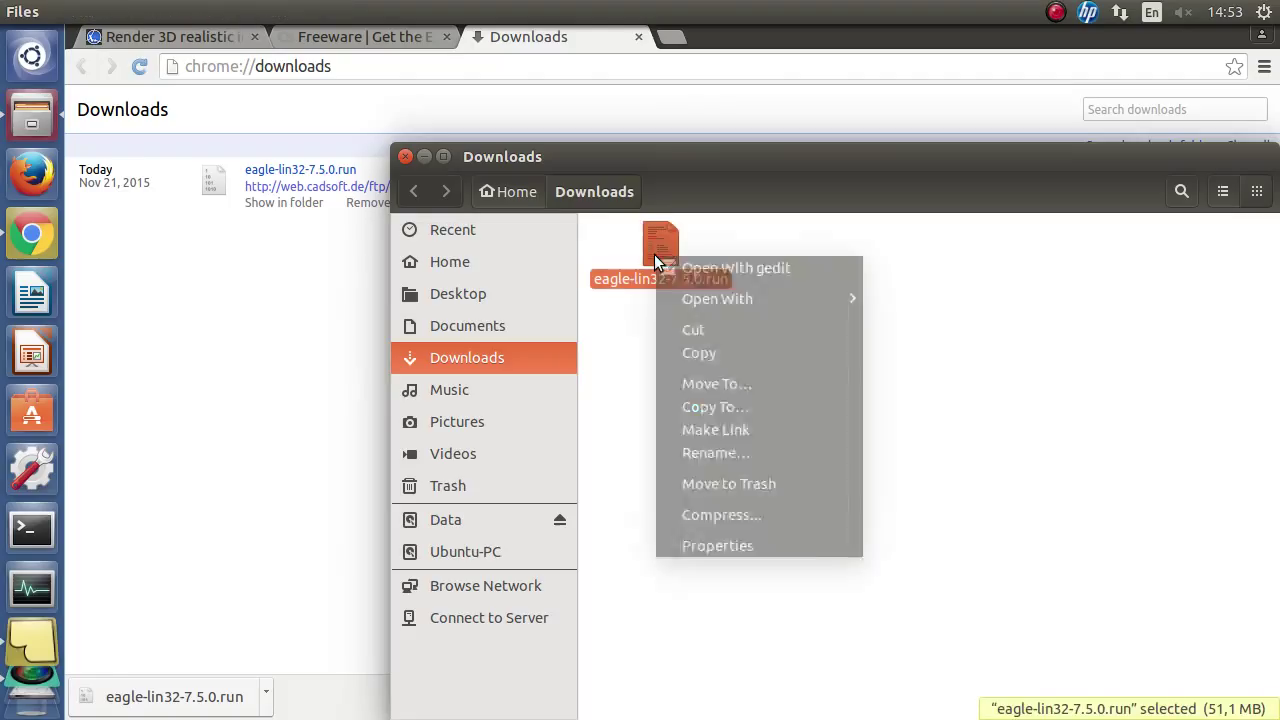
pyautogui.click(689, 546)
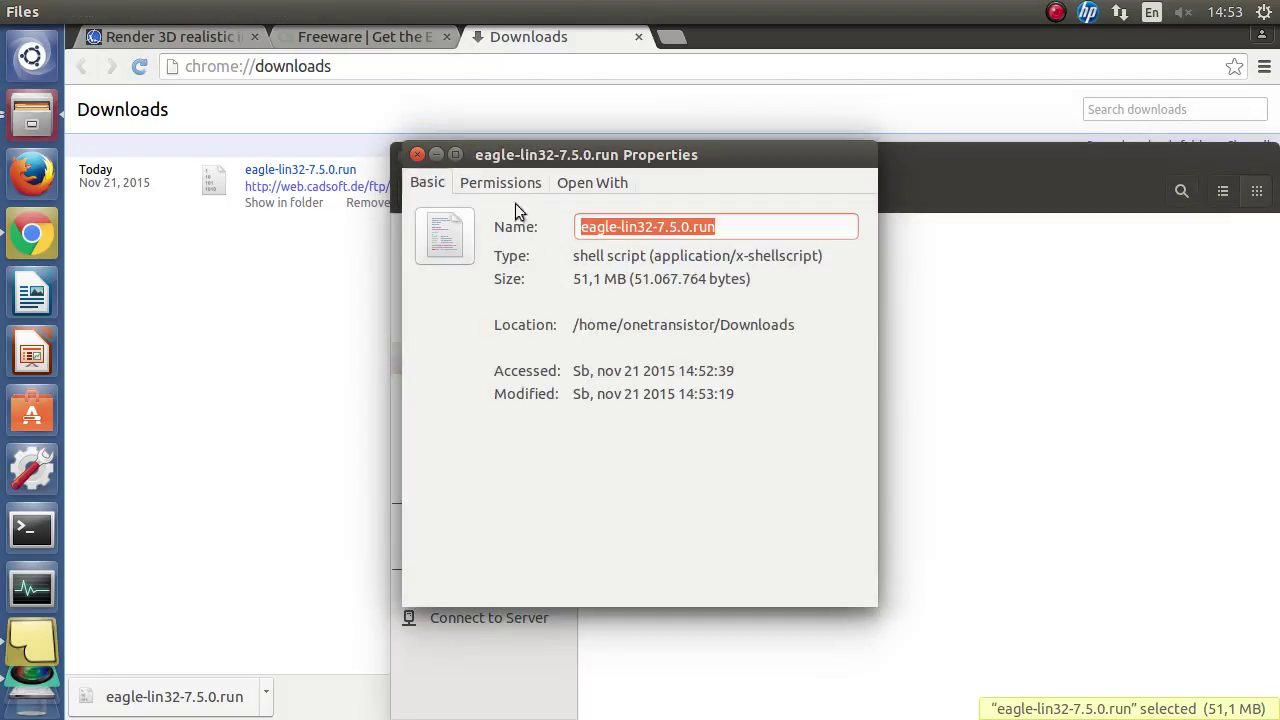
pyautogui.click(510, 189)
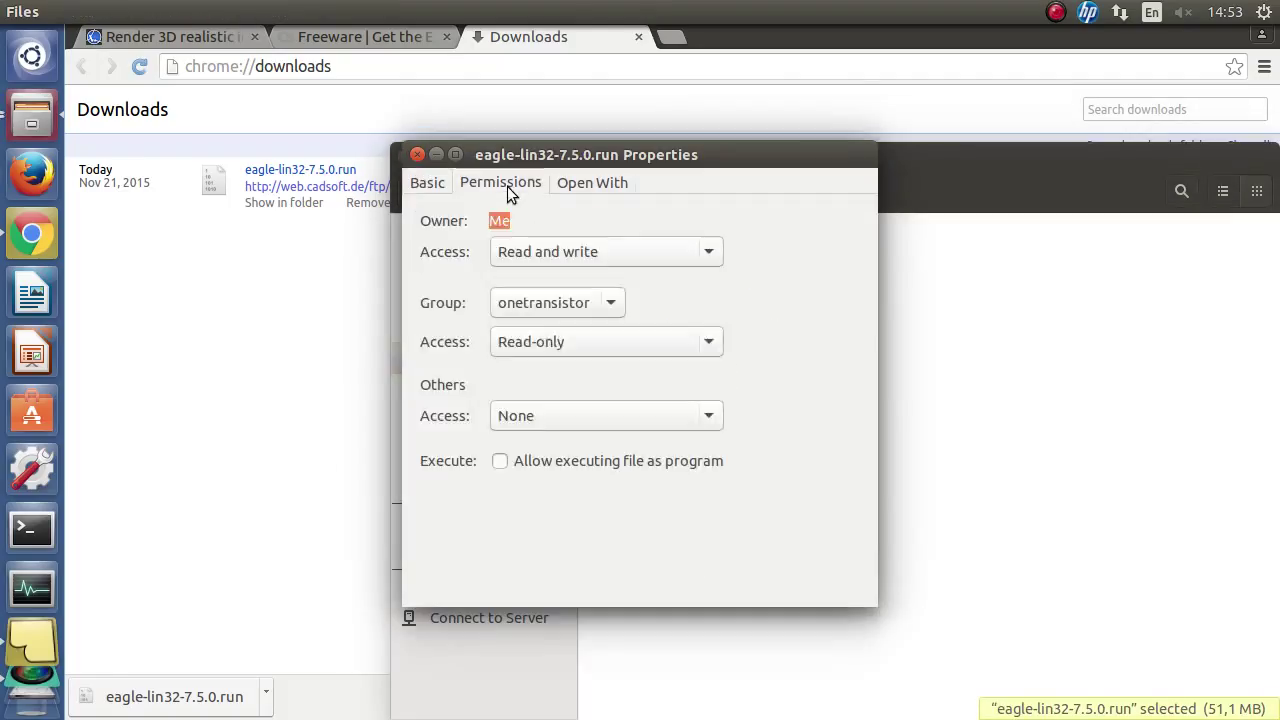
pyautogui.click(500, 464)
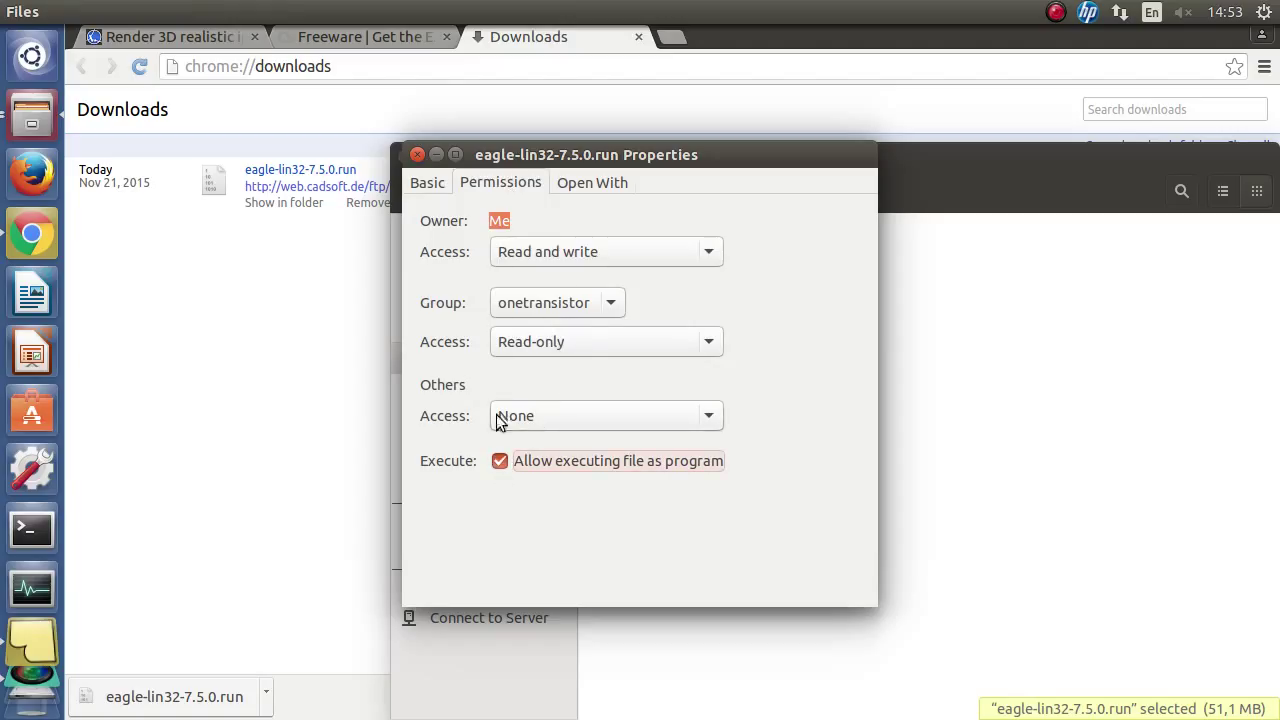
pyautogui.click(419, 157)
pyautogui.rightClick(632, 345)
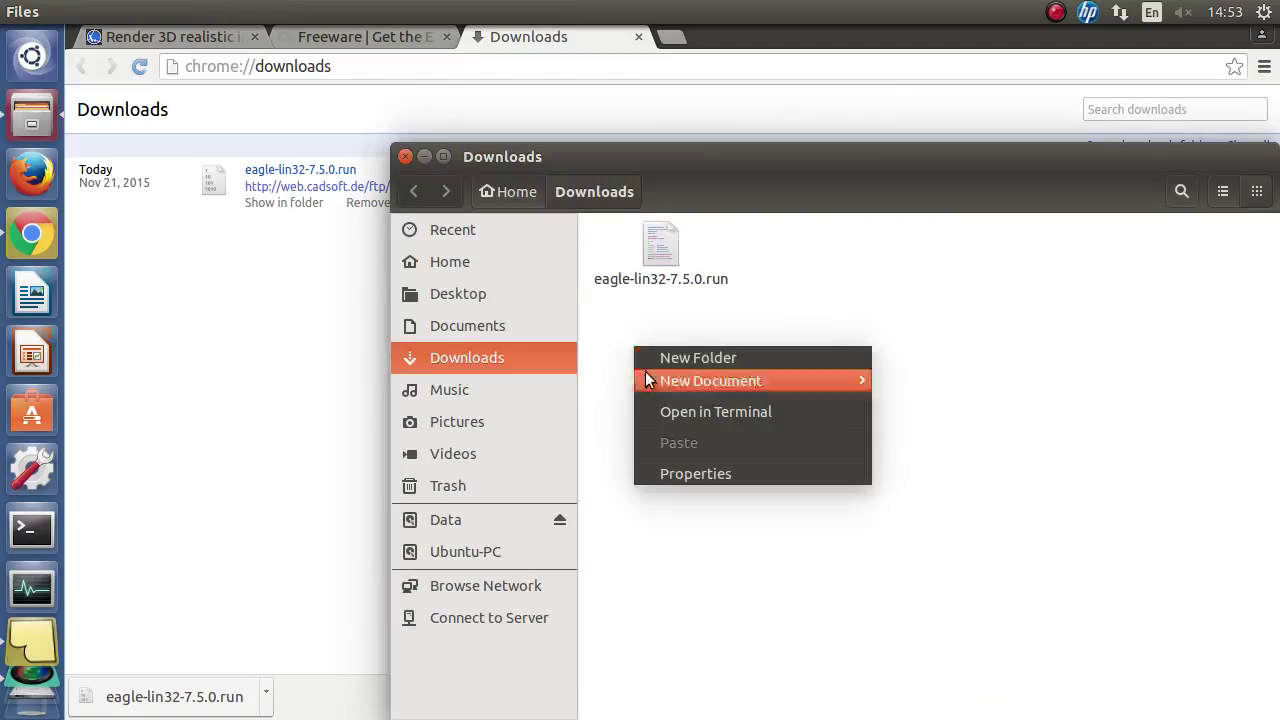
# Step: Open a terminal in Downloads and run ./eagle-lin32-7.5.0.run
pyautogui.click(669, 415)
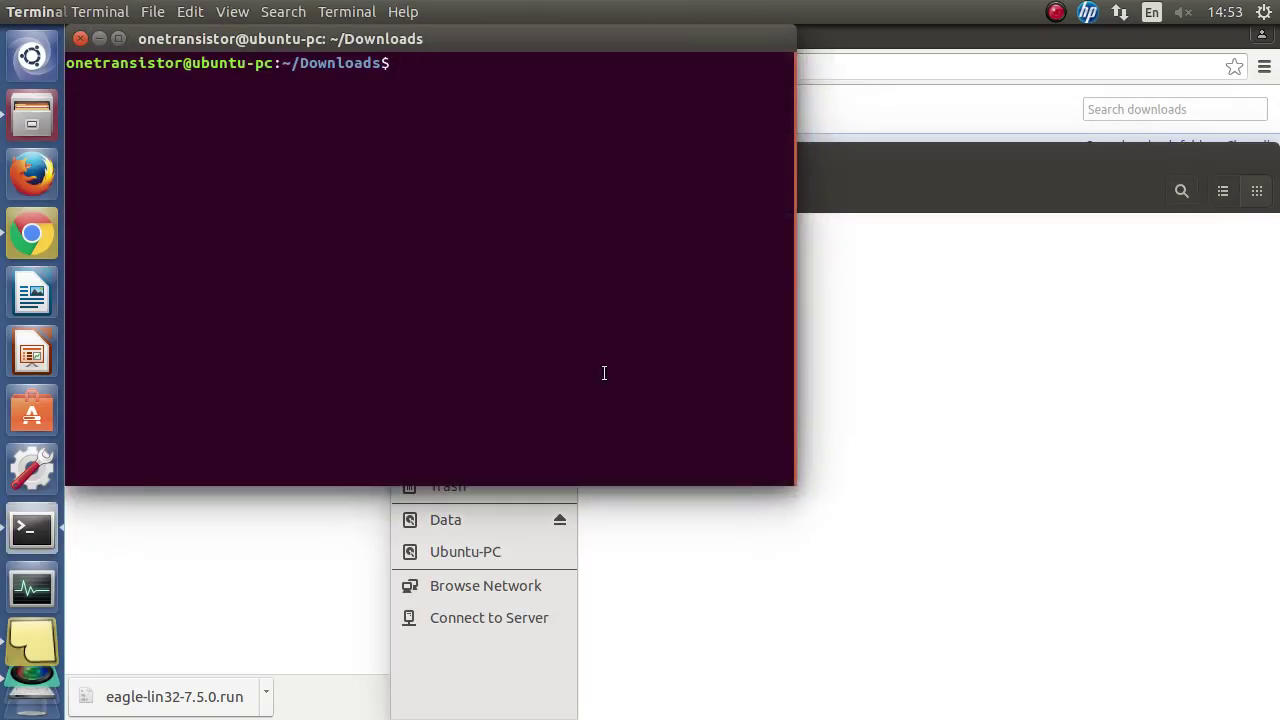
pyautogui.write('./eagle-lin32-7.5.0.run')
pyautogui.press('Return')
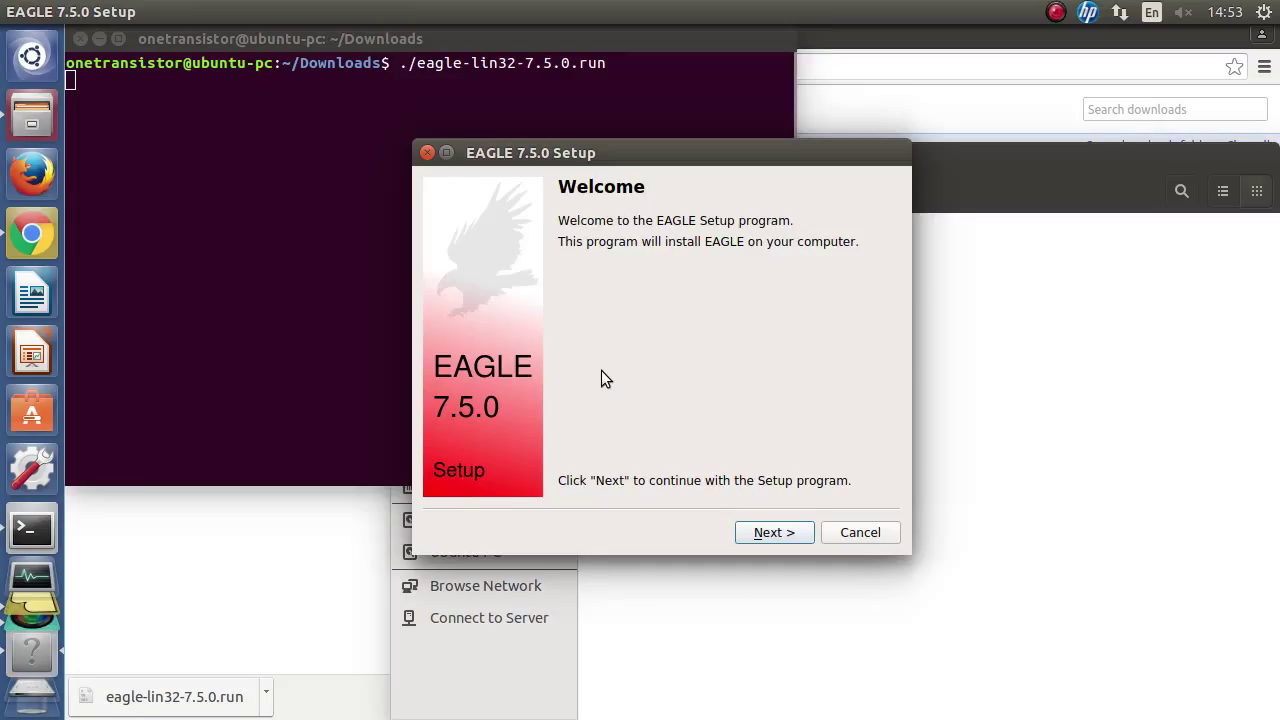
# Step: Accept the licence and install EAGLE 7.5.0 into the default eagle-7.5.0 folder, overwriting existing files
pyautogui.click(769, 531)
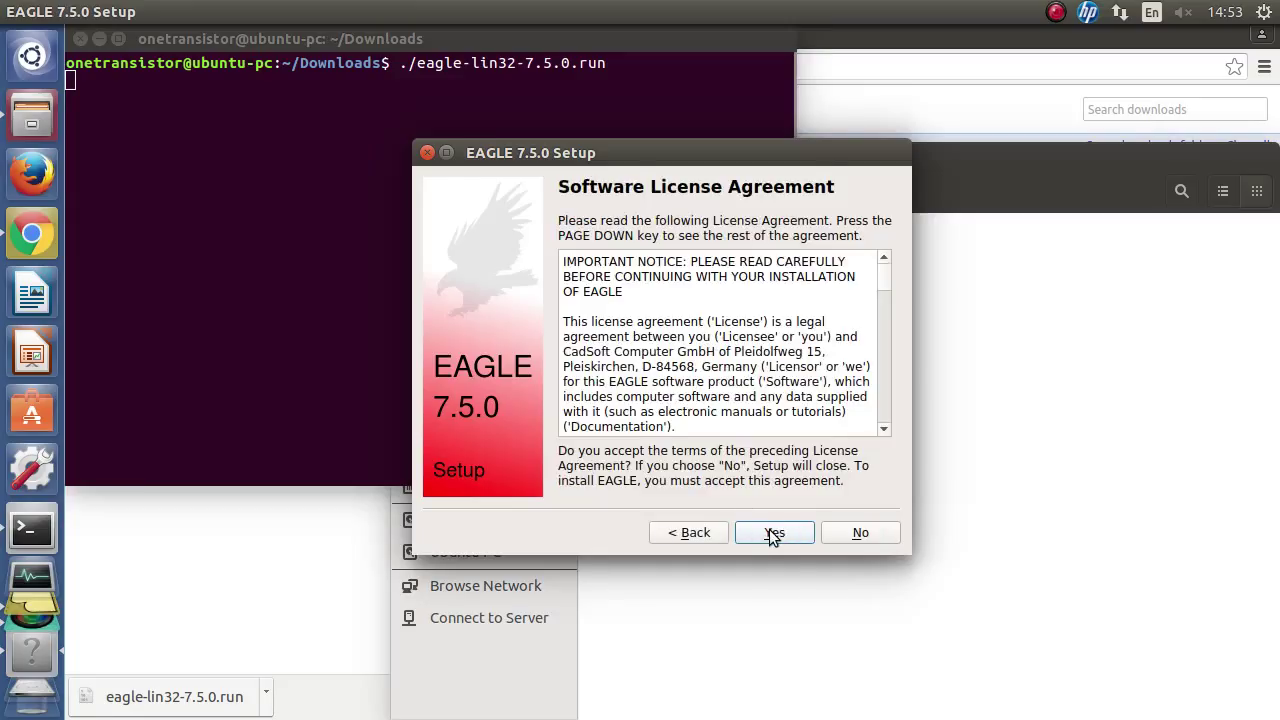
pyautogui.click(769, 531)
pyautogui.click(769, 531)
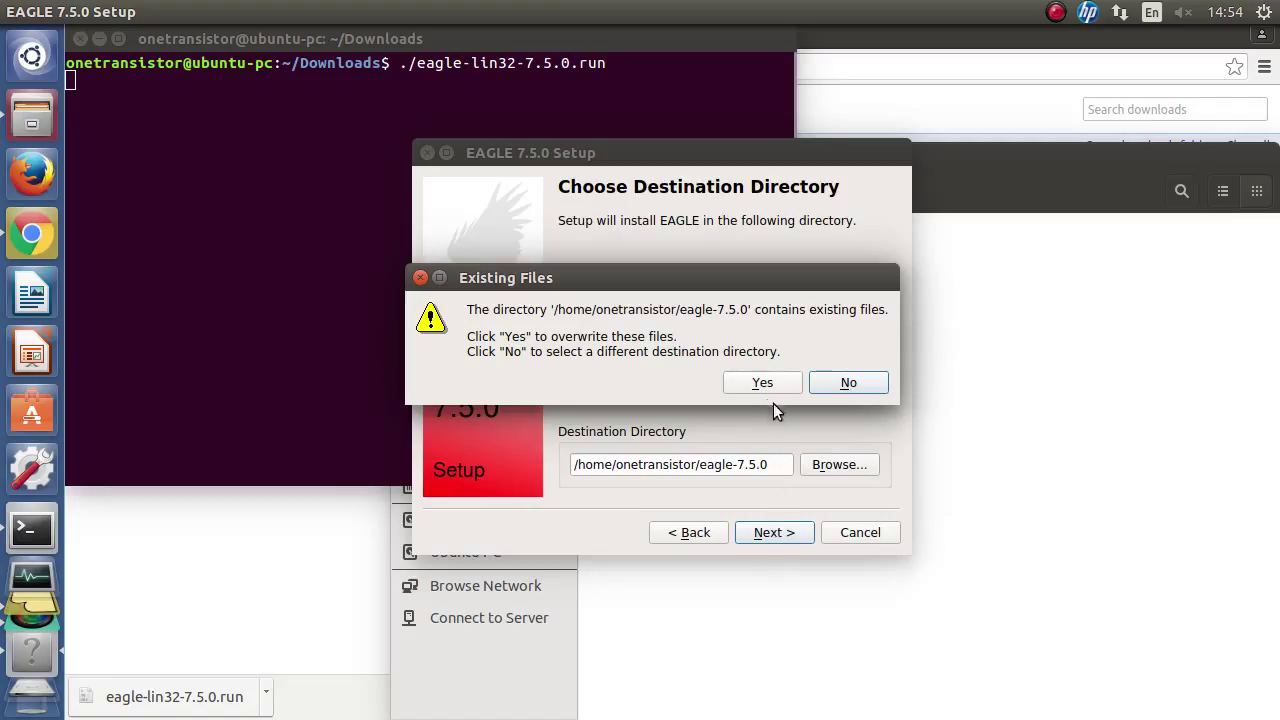
pyautogui.click(780, 384)
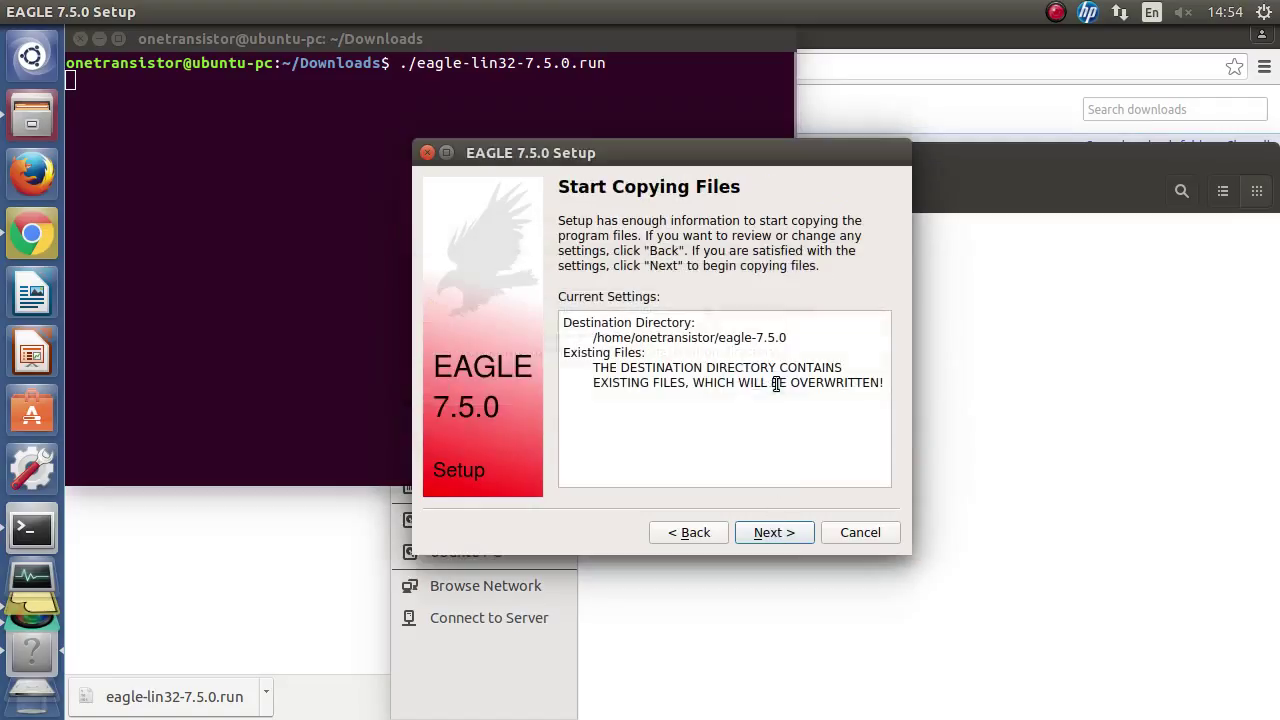
pyautogui.click(785, 532)
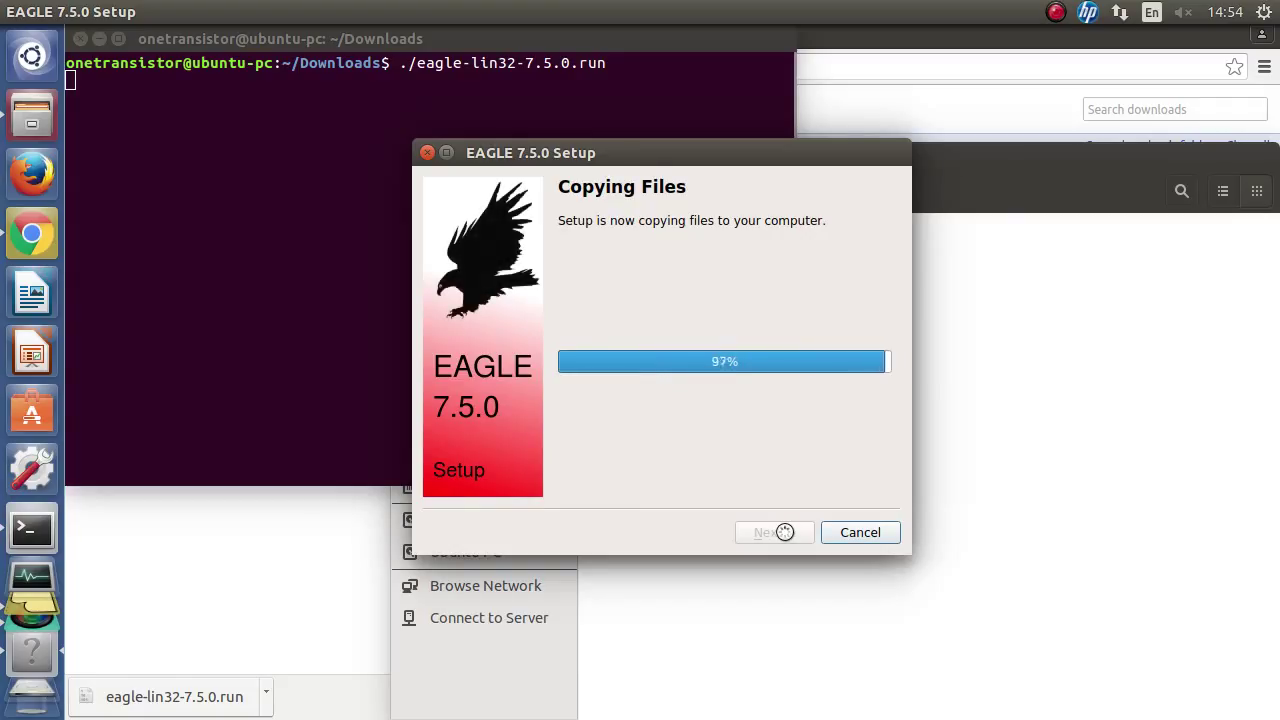
pyautogui.click(846, 532)
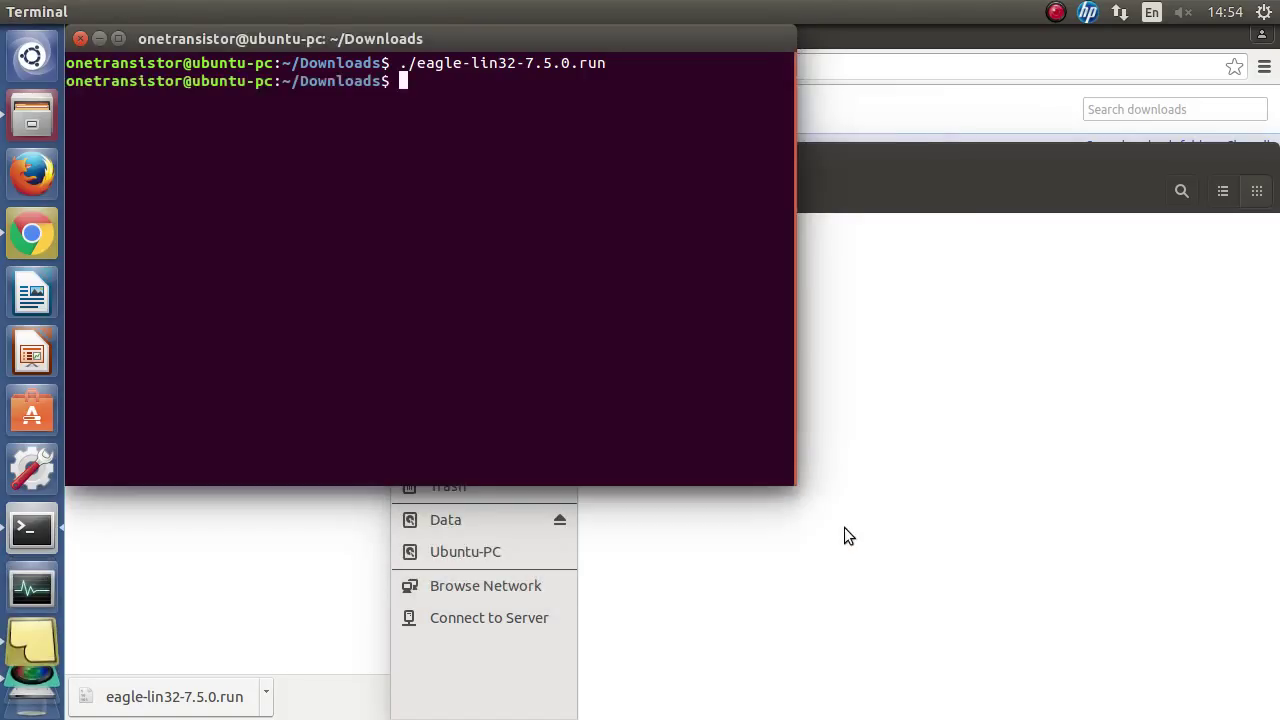
# Step: Close the terminal, the Files window and the EAGLE download tab
pyautogui.click(81, 39)
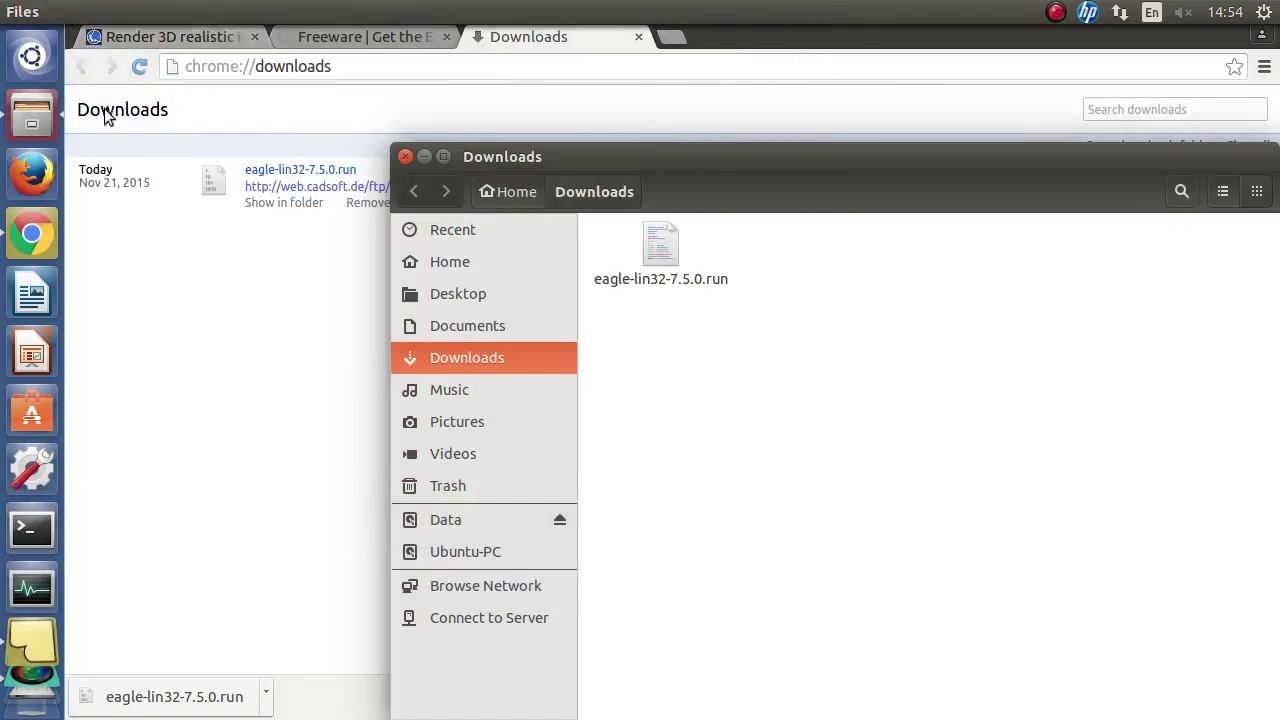
pyautogui.click(404, 156)
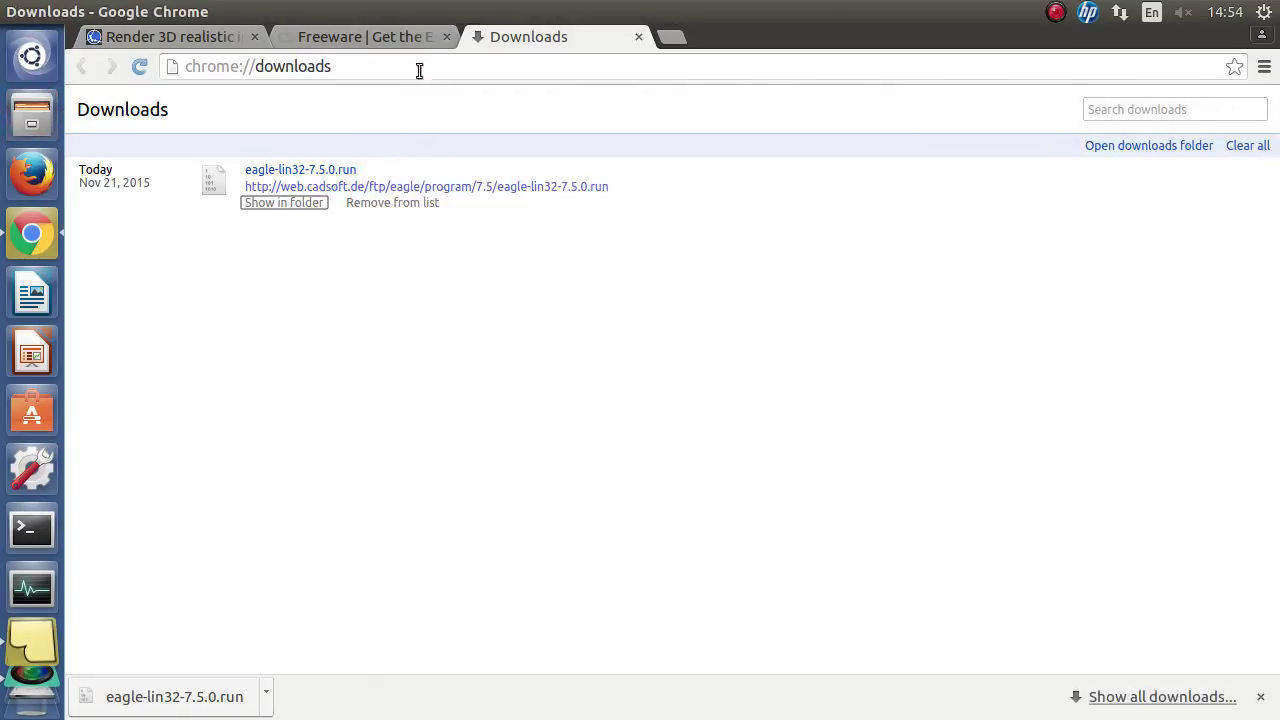
pyautogui.click(446, 37)
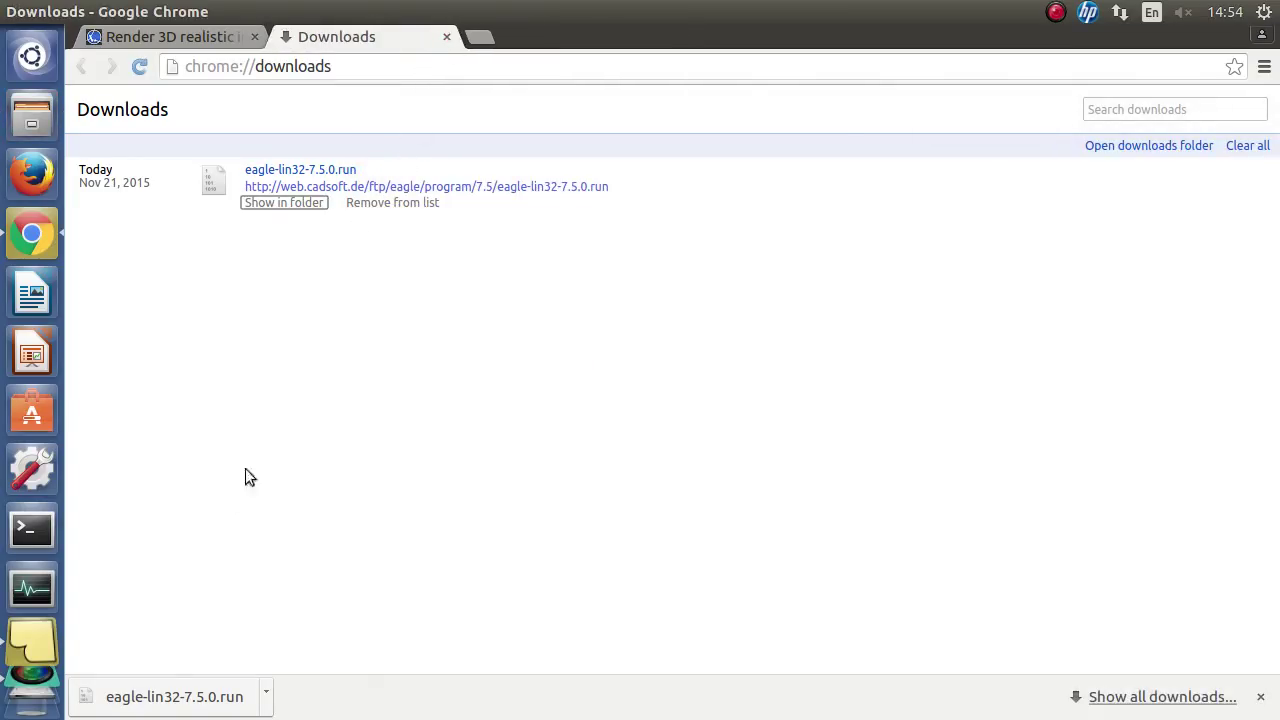
# Step: Bring up the Xpad checklist and highlight step 2, Download and unarchive Eagle3D
pyautogui.click(32, 643)
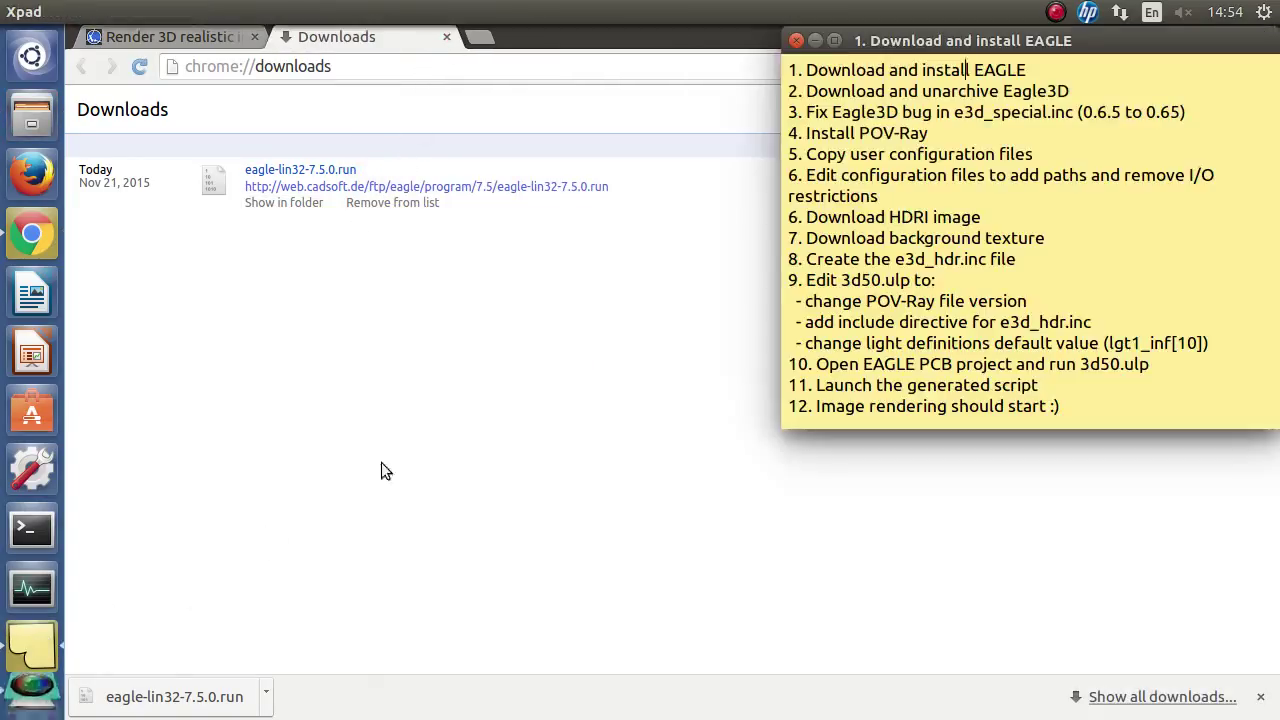
pyautogui.moveTo(875, 111)
pyautogui.moveTo(828, 92); pyautogui.dragTo(1072, 93)
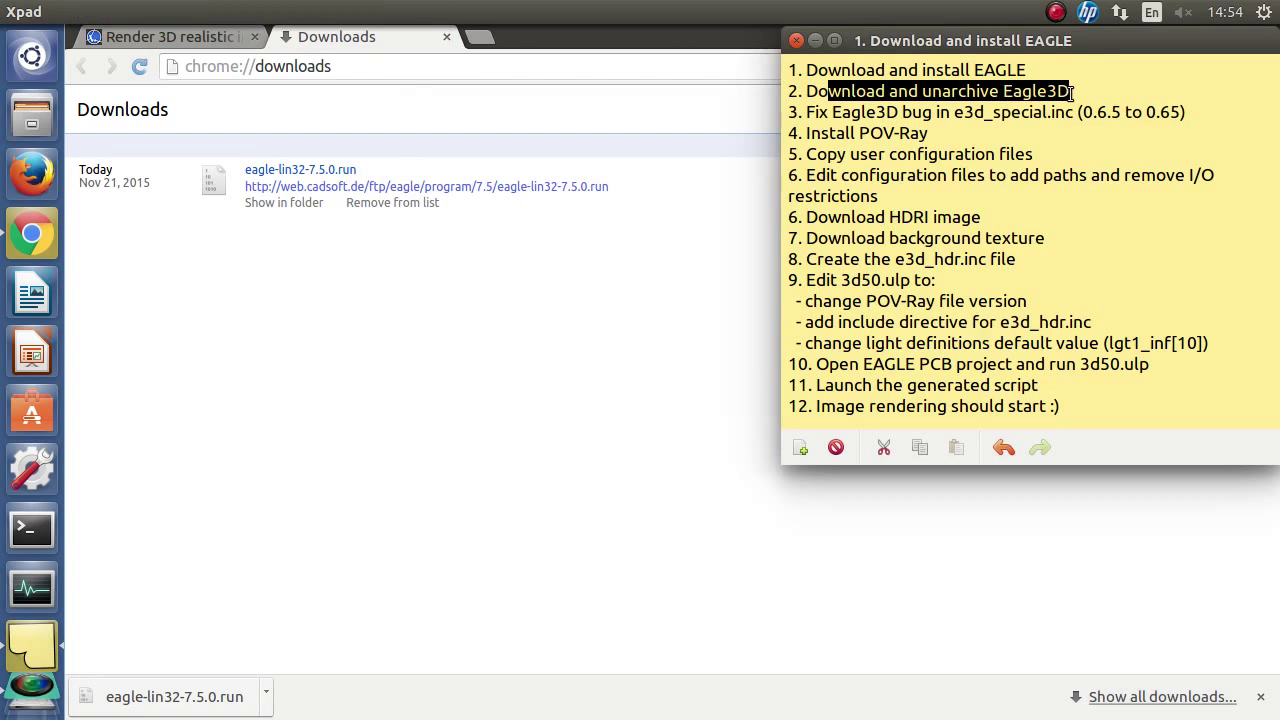
pyautogui.click(1068, 92)
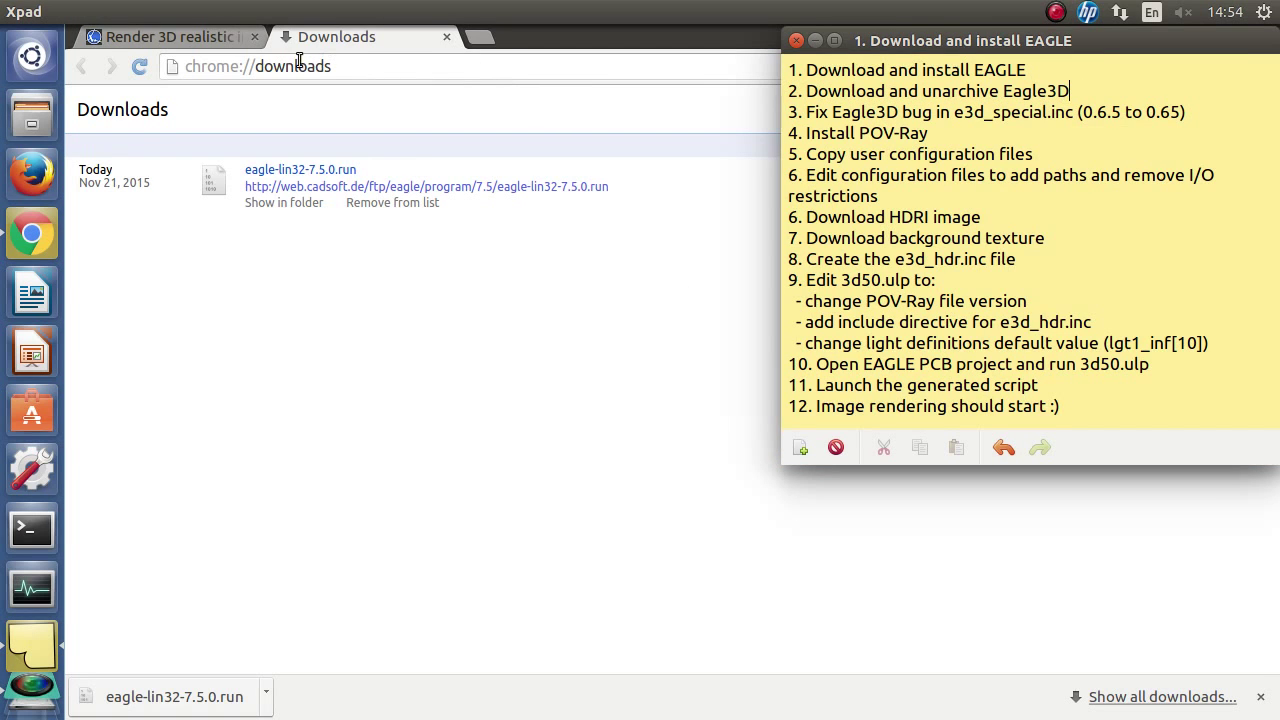
# Step: Follow the tutorial's Eagle3D link to SourceForge Files and download eagle3d_20110101.tar.bz2
pyautogui.click(219, 38)
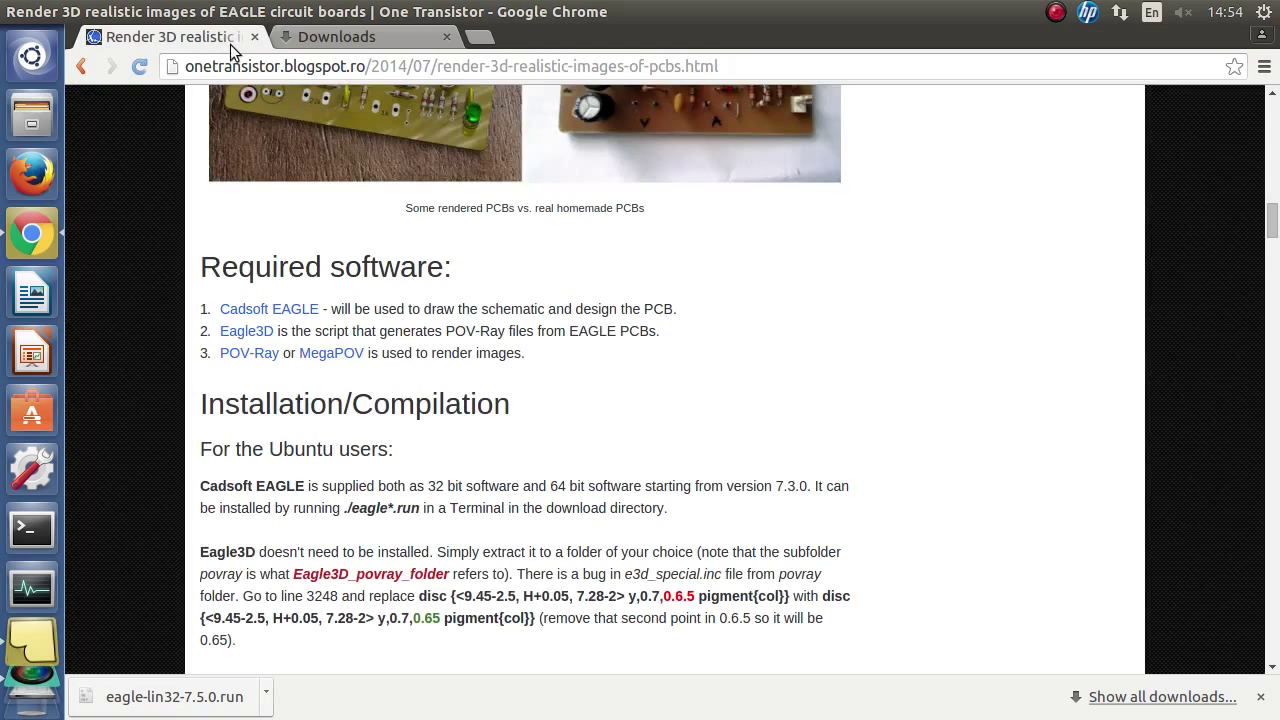
pyautogui.middleClick(250, 331)
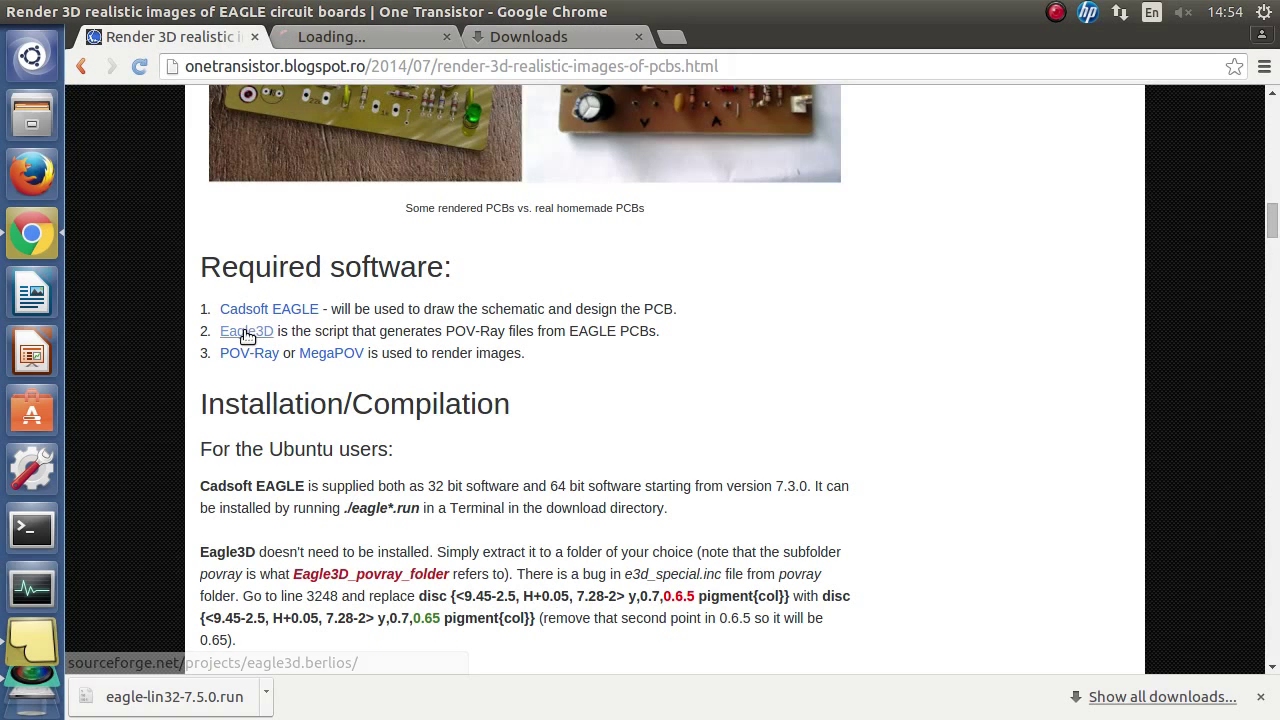
pyautogui.click(365, 40)
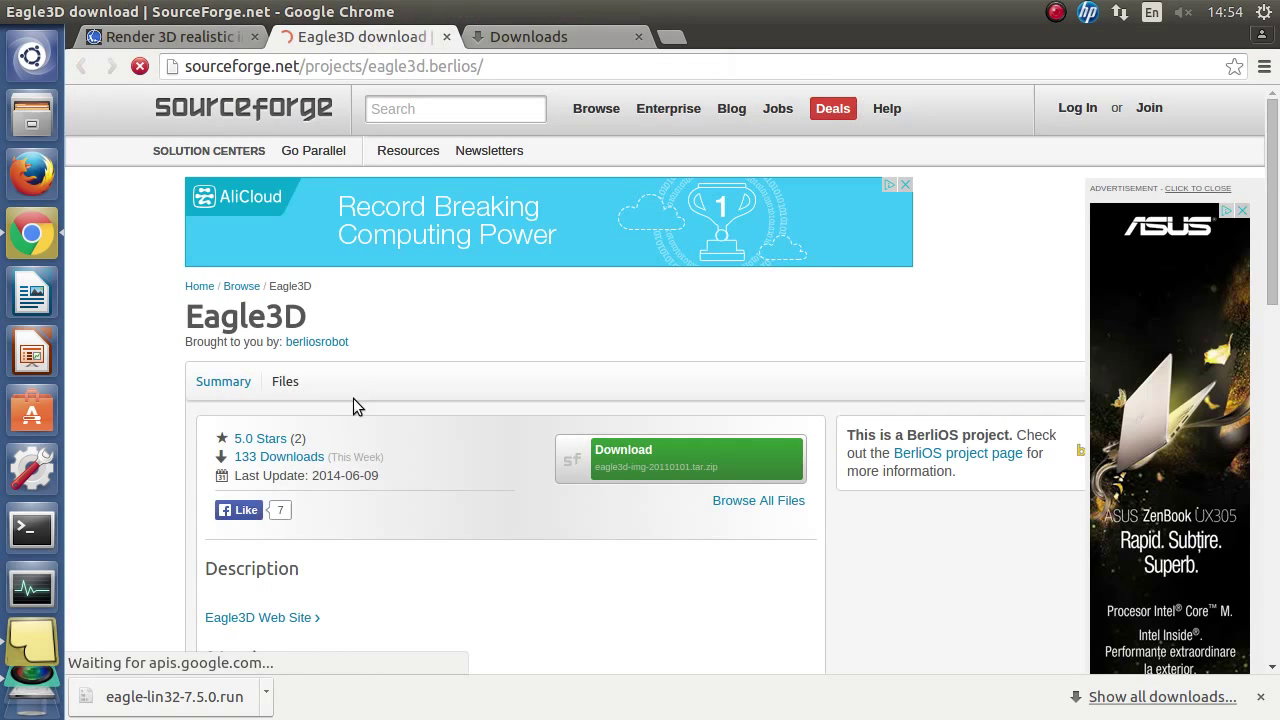
pyautogui.click(292, 386)
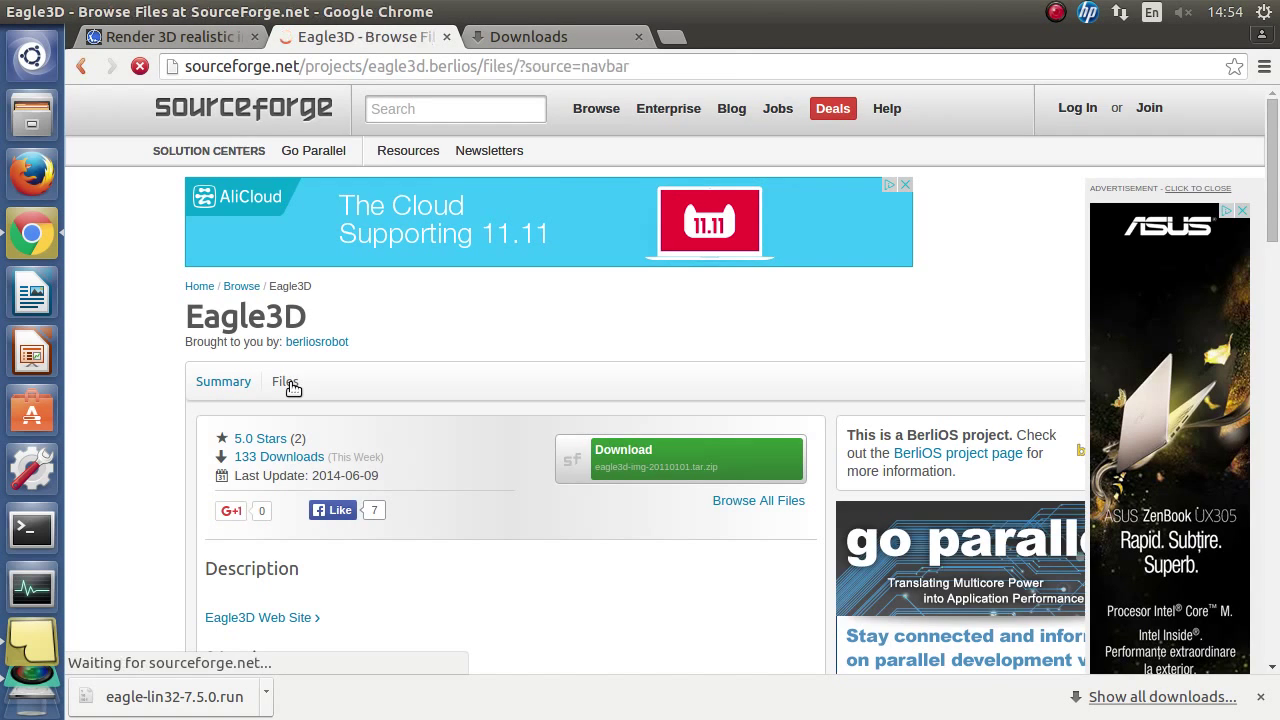
pyautogui.scroll(-5, 311, 400)
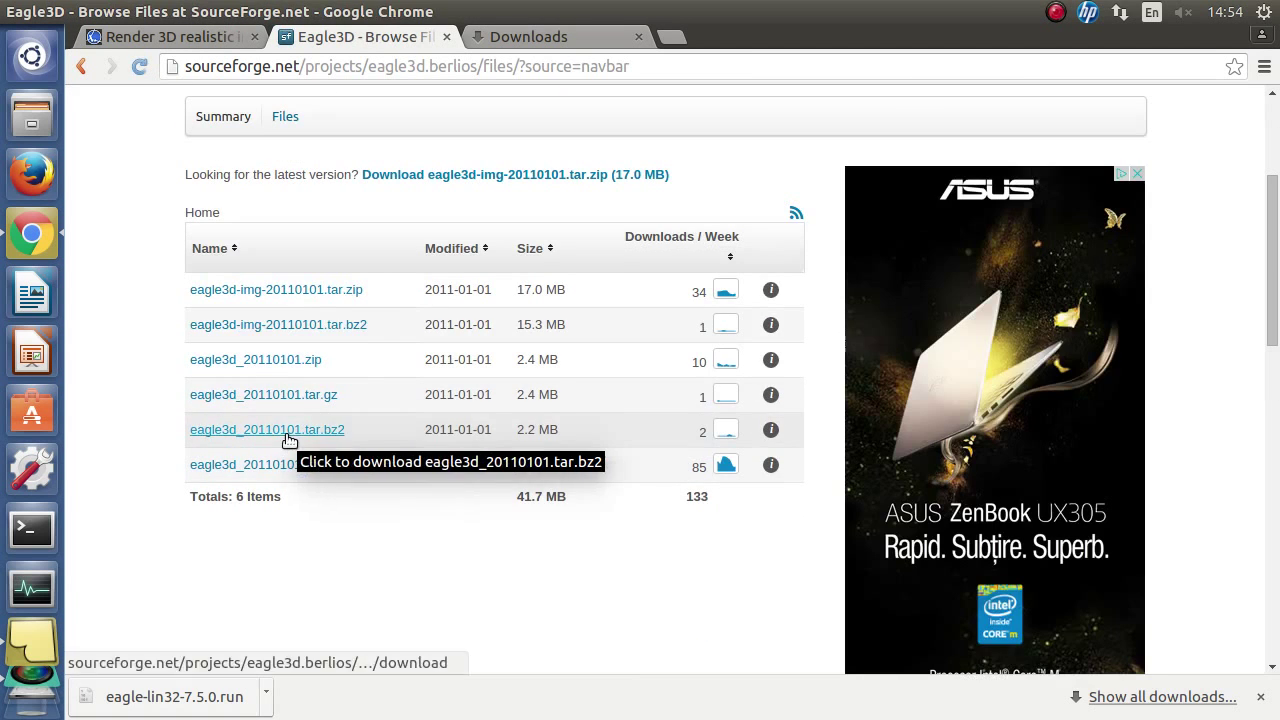
pyautogui.click(286, 430)
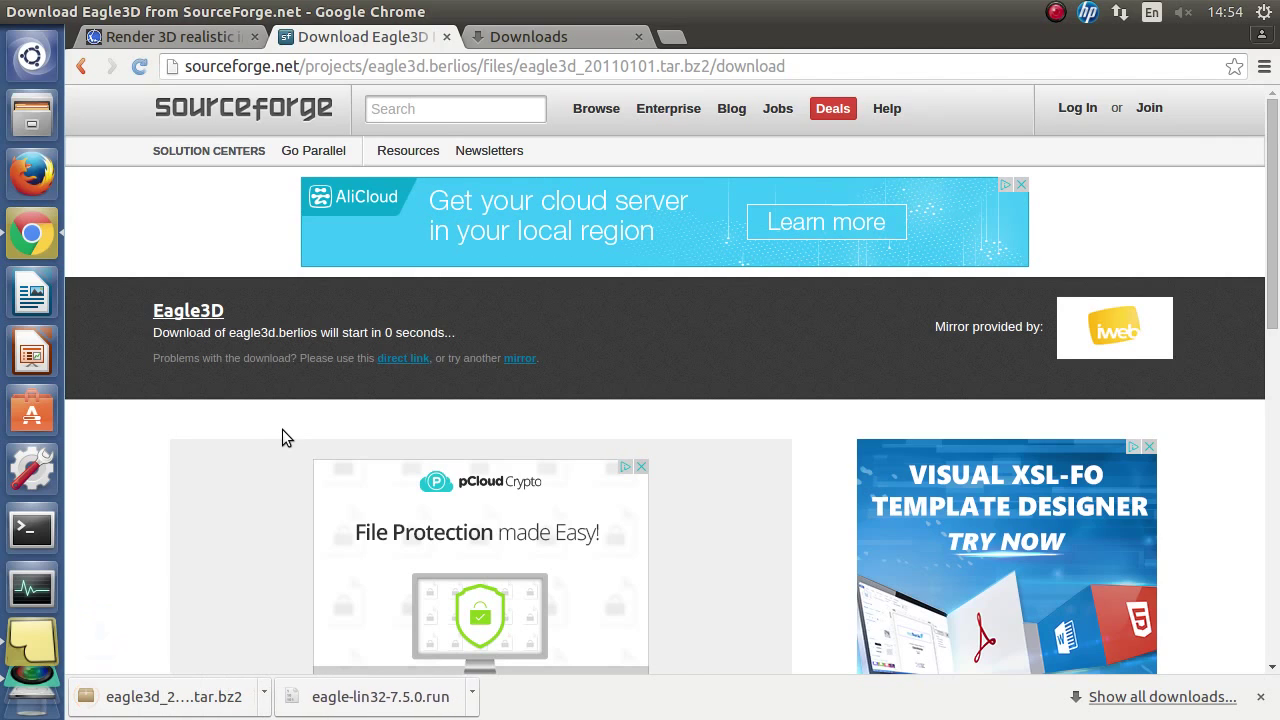
# Step: Extract the eagle3d tar.bz2 archive in the Downloads folder
pyautogui.click(496, 38)
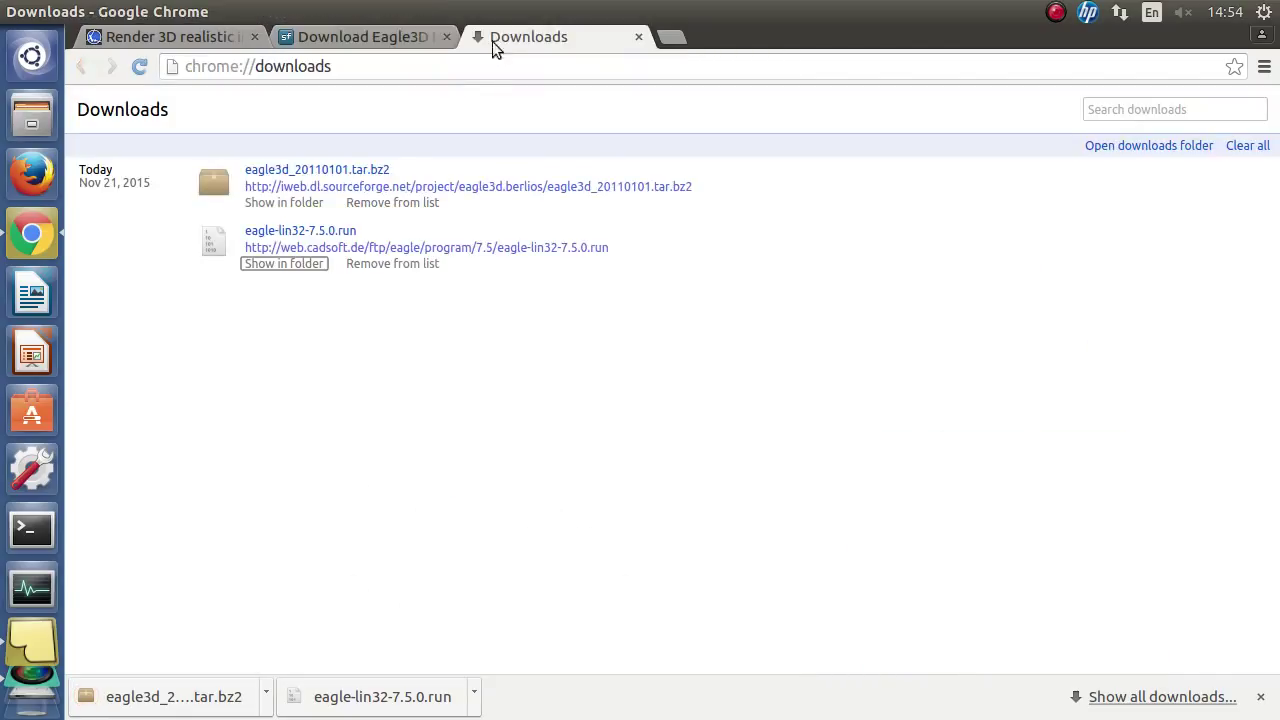
pyautogui.click(299, 212)
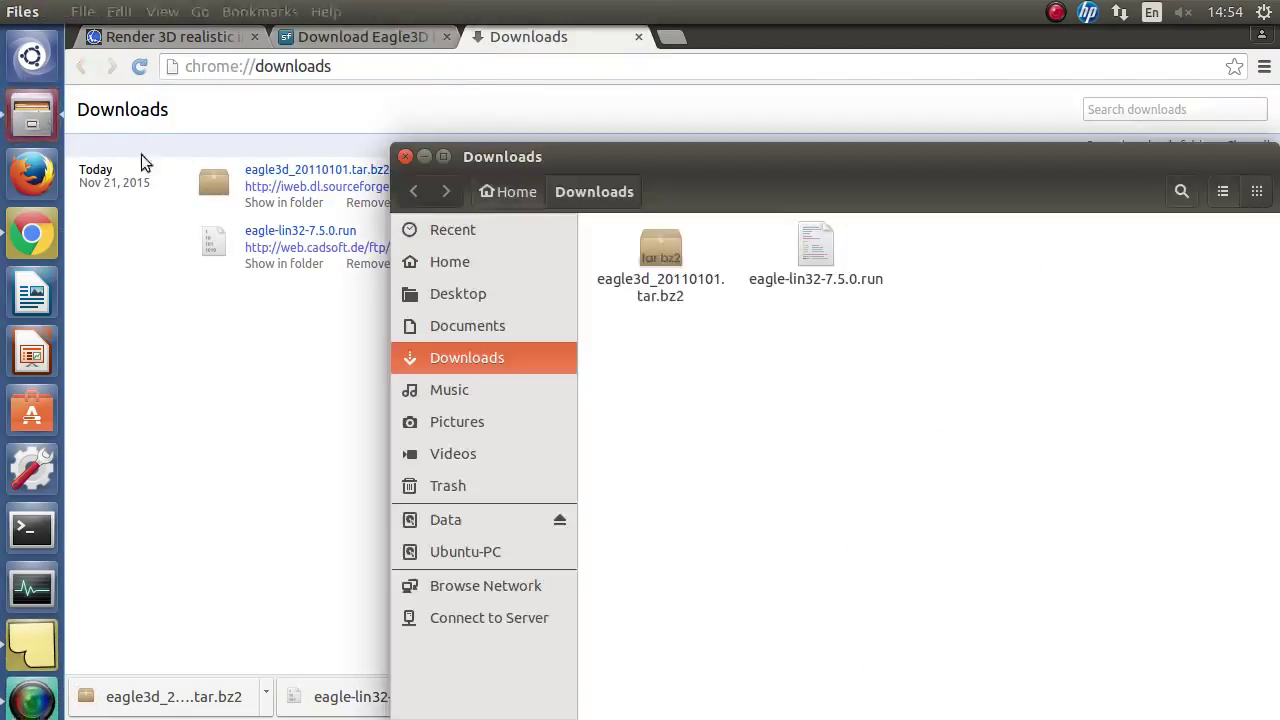
pyautogui.click(650, 258)
pyautogui.rightClick(650, 258)
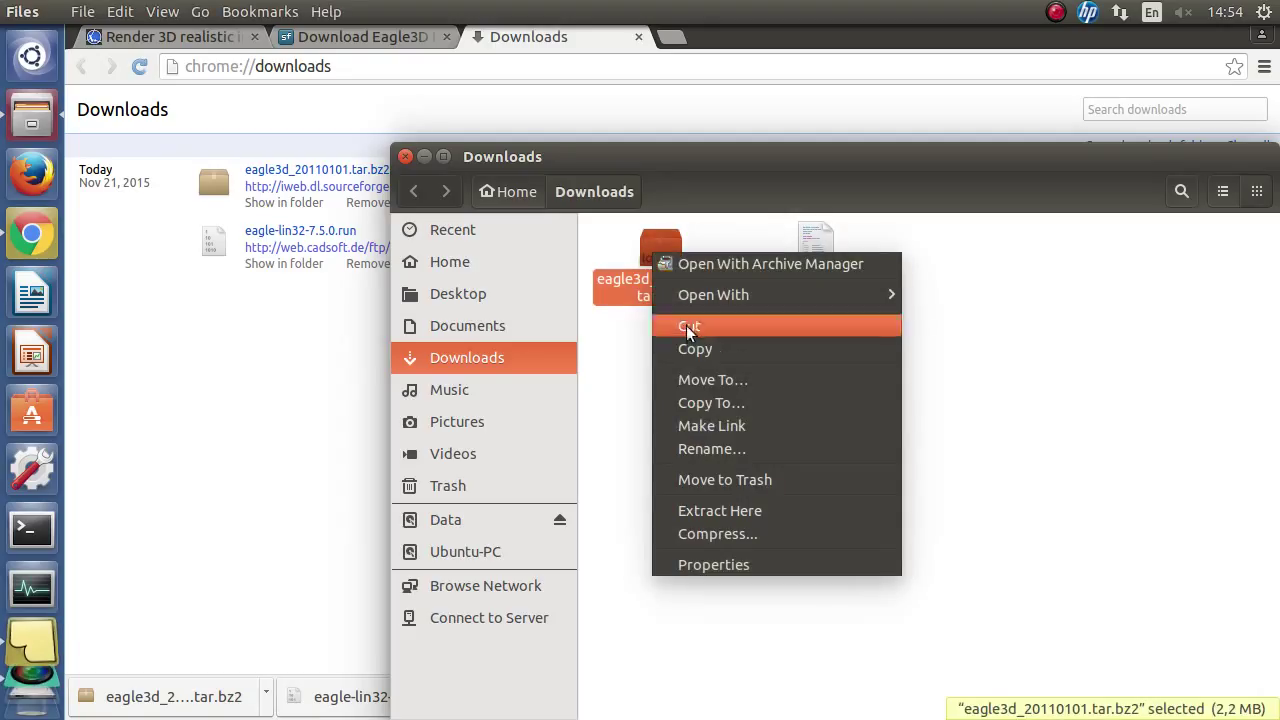
pyautogui.click(702, 515)
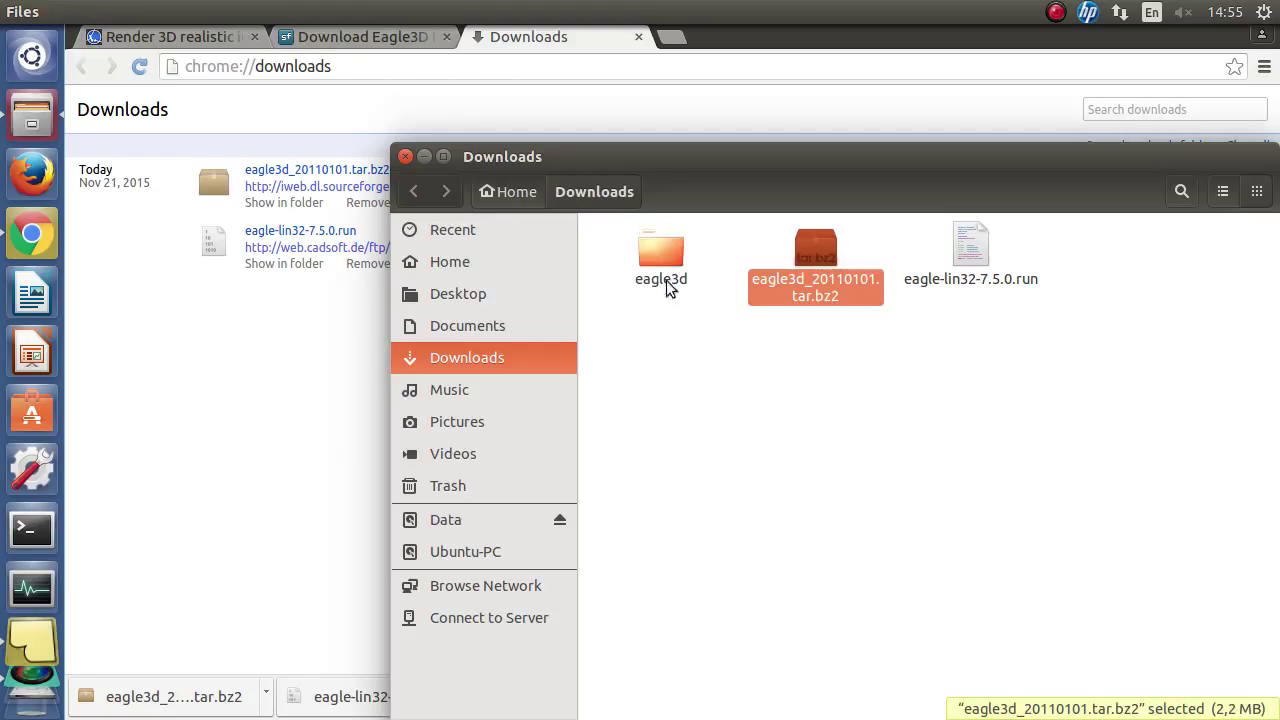
# Step: Move the extracted eagle3d folder into Documents
pyautogui.click(665, 262)
pyautogui.rightClick(664, 262)
pyautogui.click(698, 359)
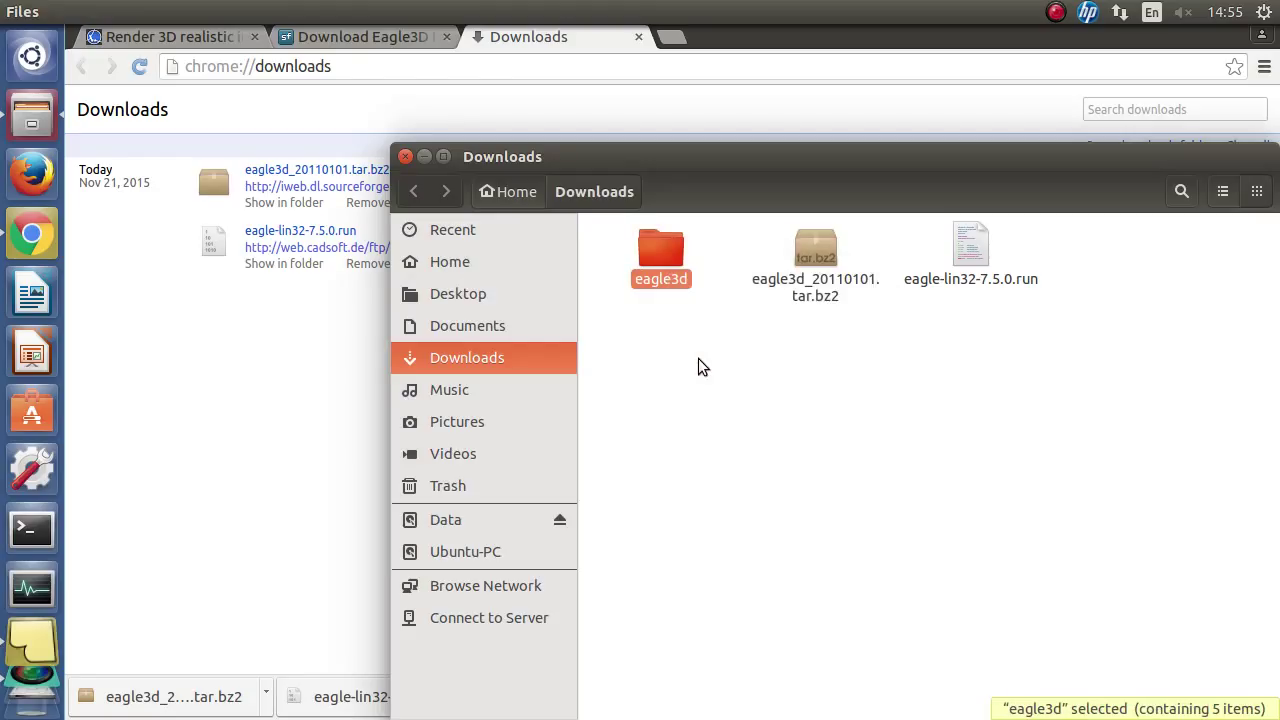
pyautogui.click(543, 326)
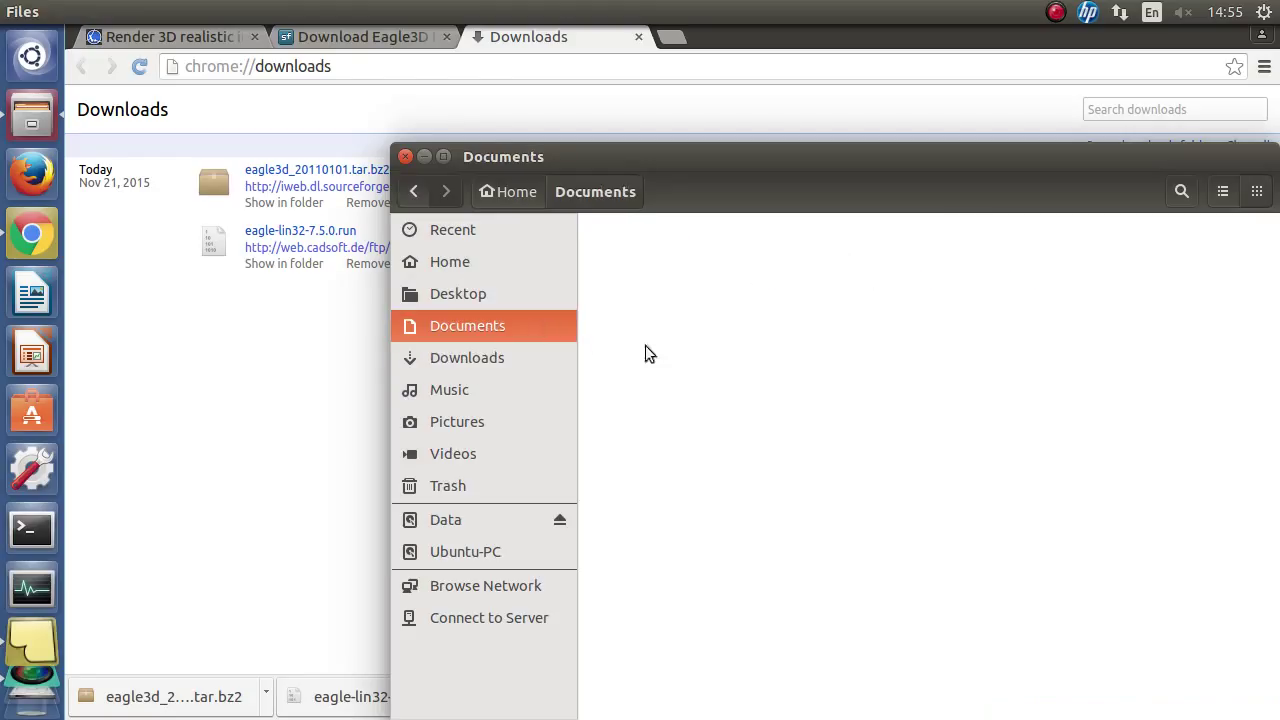
pyautogui.rightClick(689, 340)
pyautogui.click(736, 461)
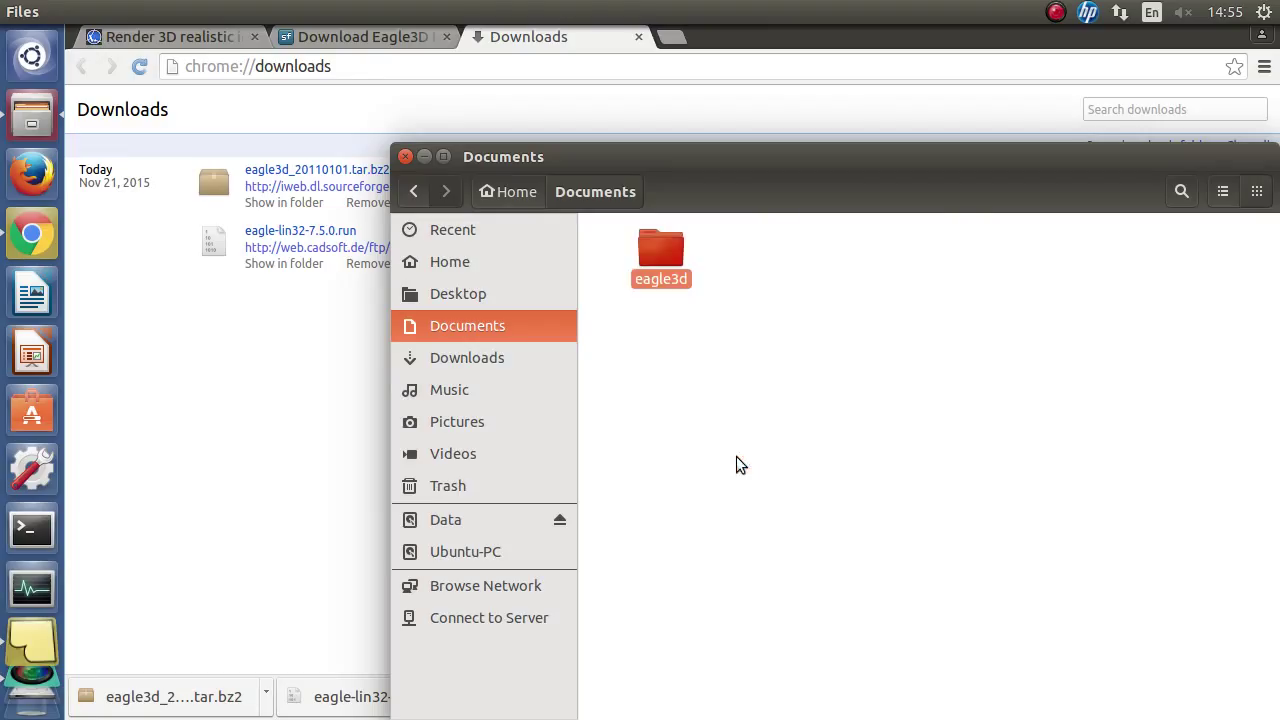
pyautogui.click(685, 367)
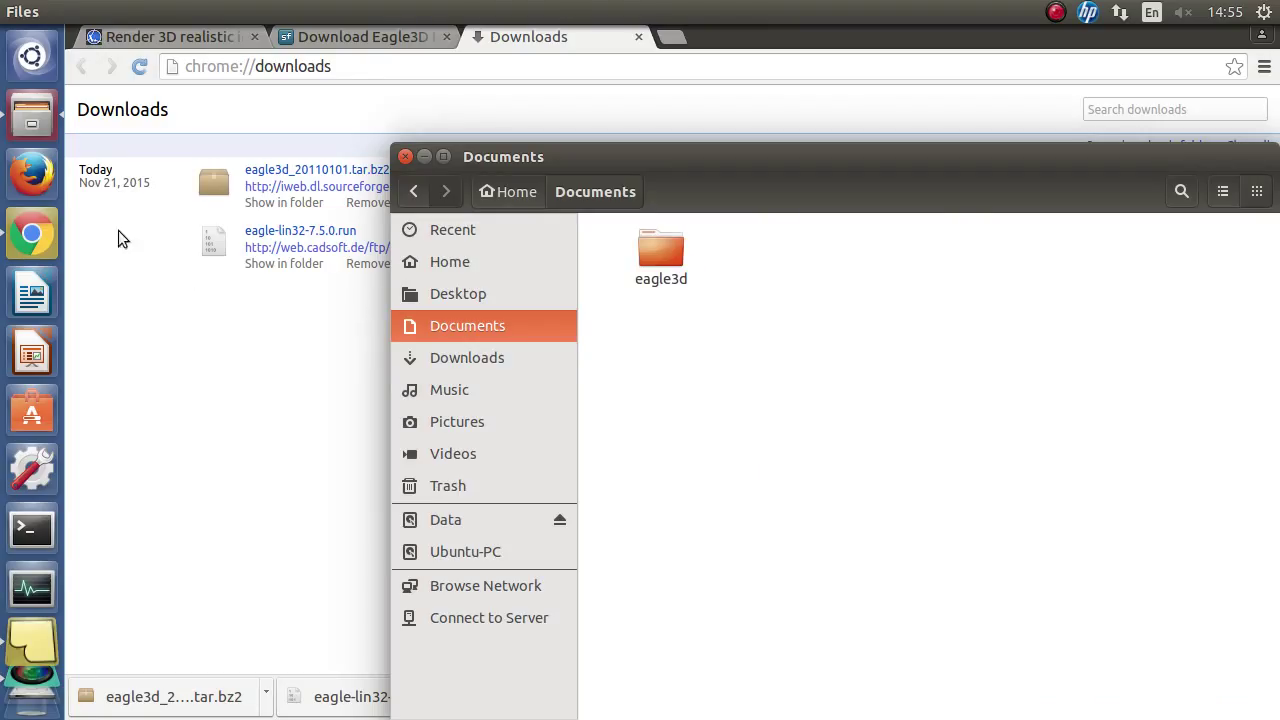
# Step: Highlight checklist step 3, the Eagle3D bug fix, then open eagle3d/povray and select e3d_special.inc
pyautogui.click(32, 640)
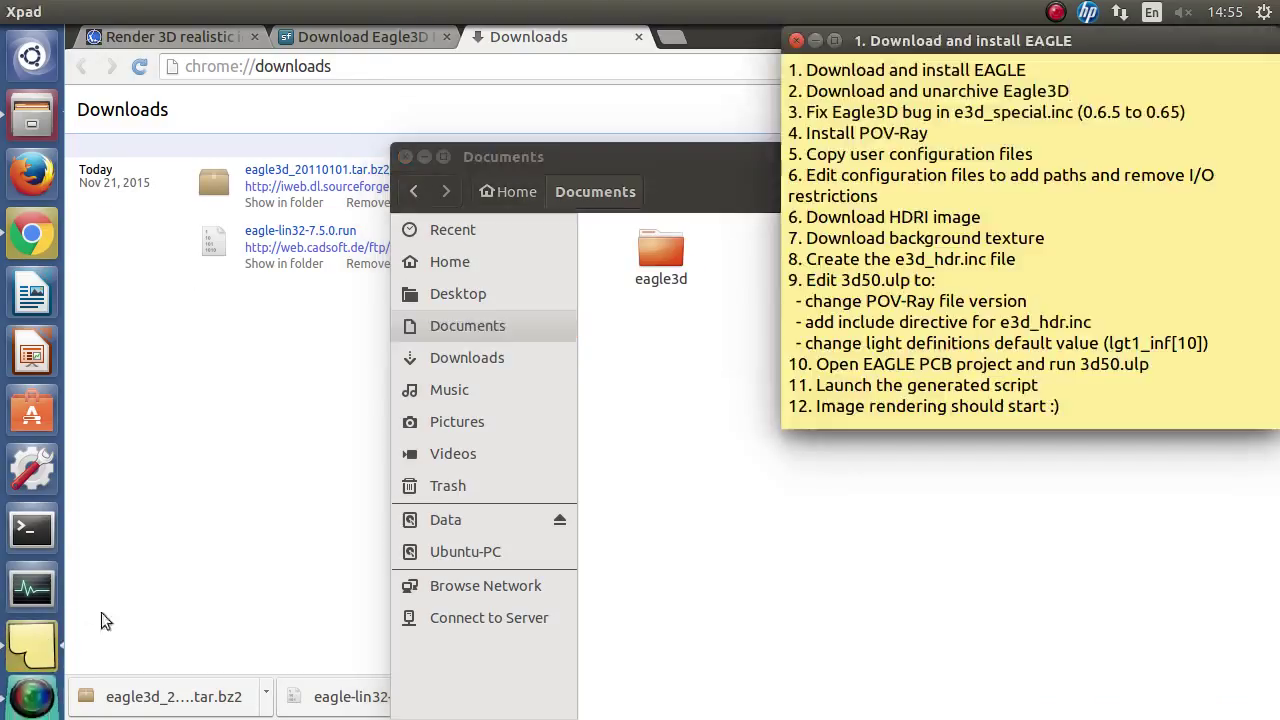
pyautogui.moveTo(809, 112); pyautogui.dragTo(1152, 112)
pyautogui.click(1152, 112)
pyautogui.doubleClick(655, 248)
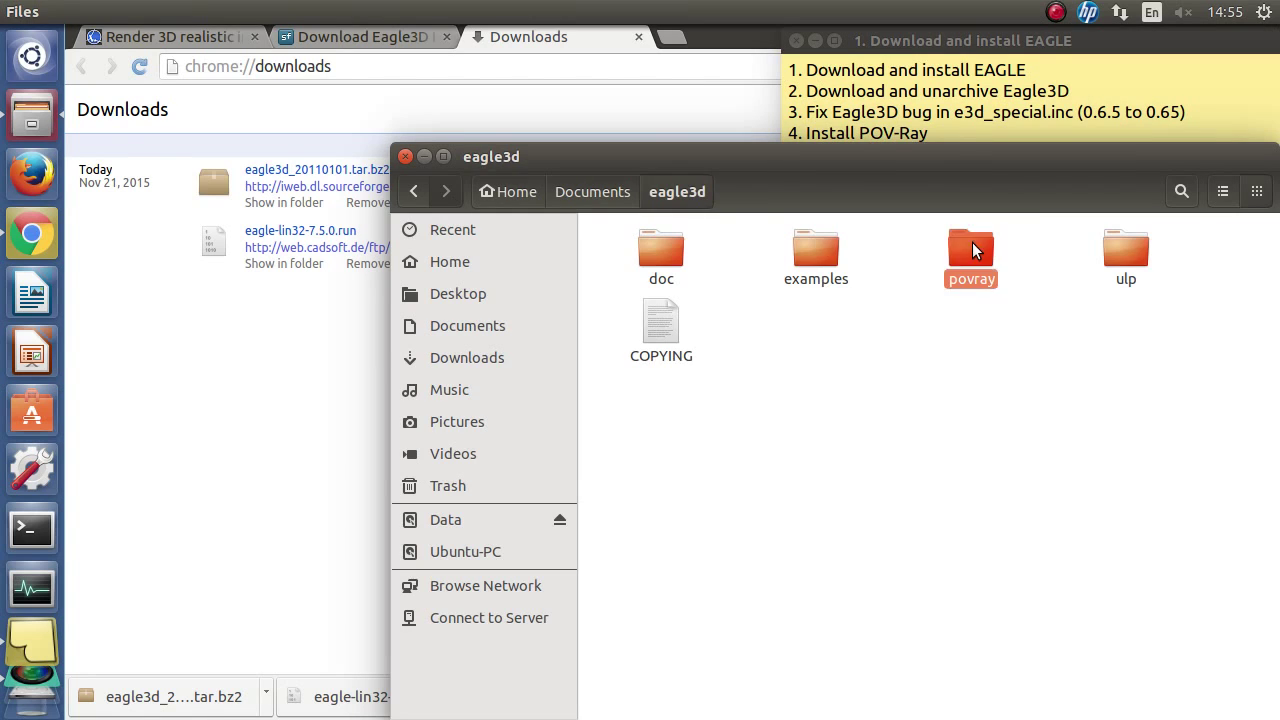
pyautogui.doubleClick(972, 244)
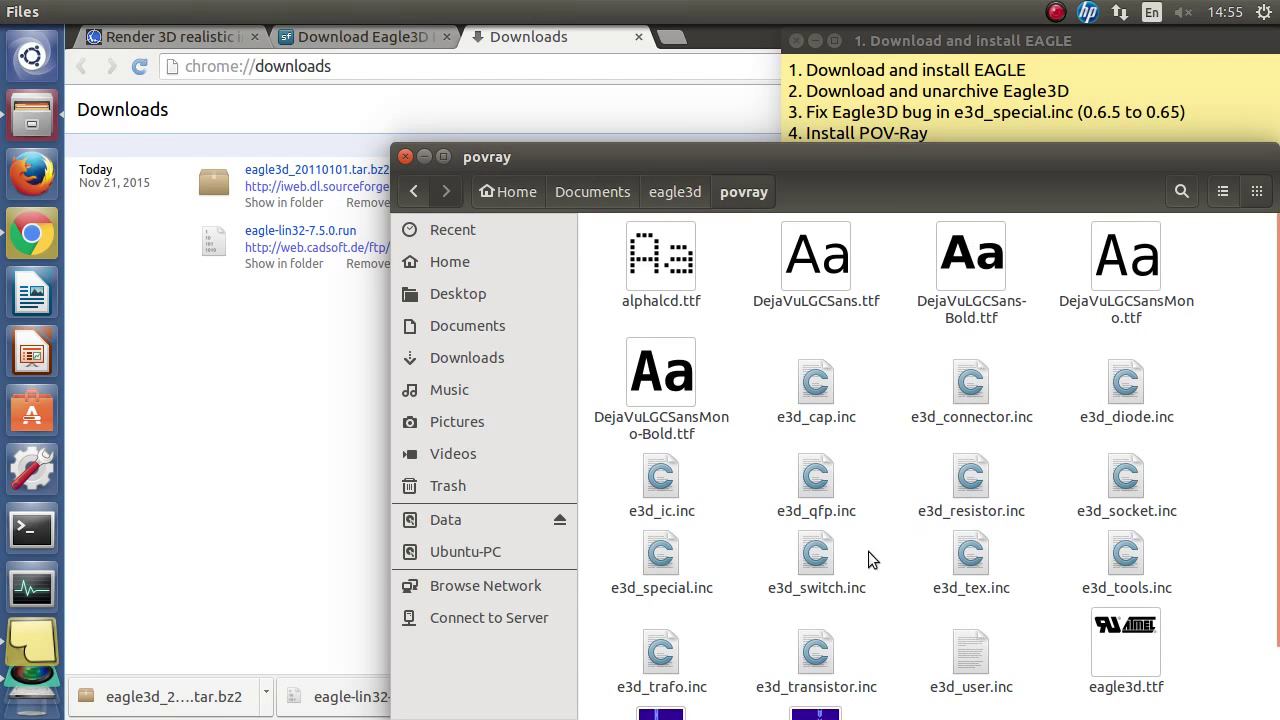
pyautogui.click(660, 556)
# Step: Open e3d_special.inc in gedit and search for 0.6.5
pyautogui.rightClick(660, 556)
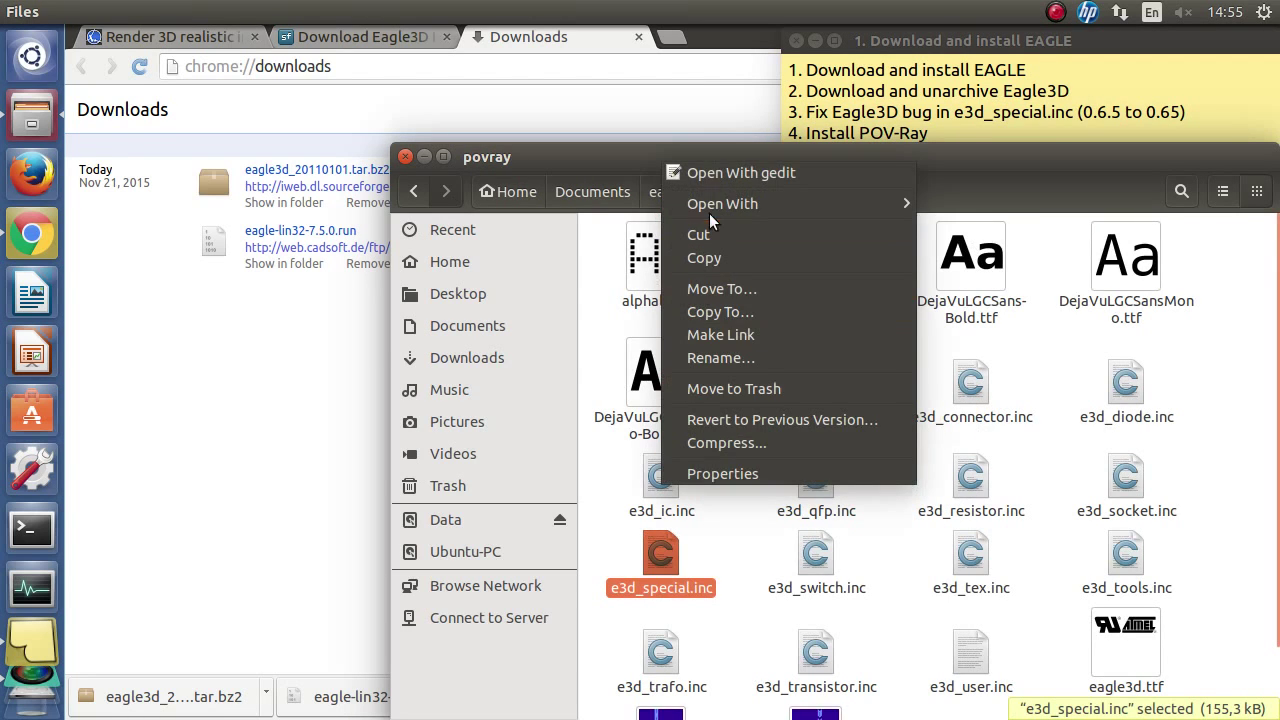
pyautogui.click(721, 172)
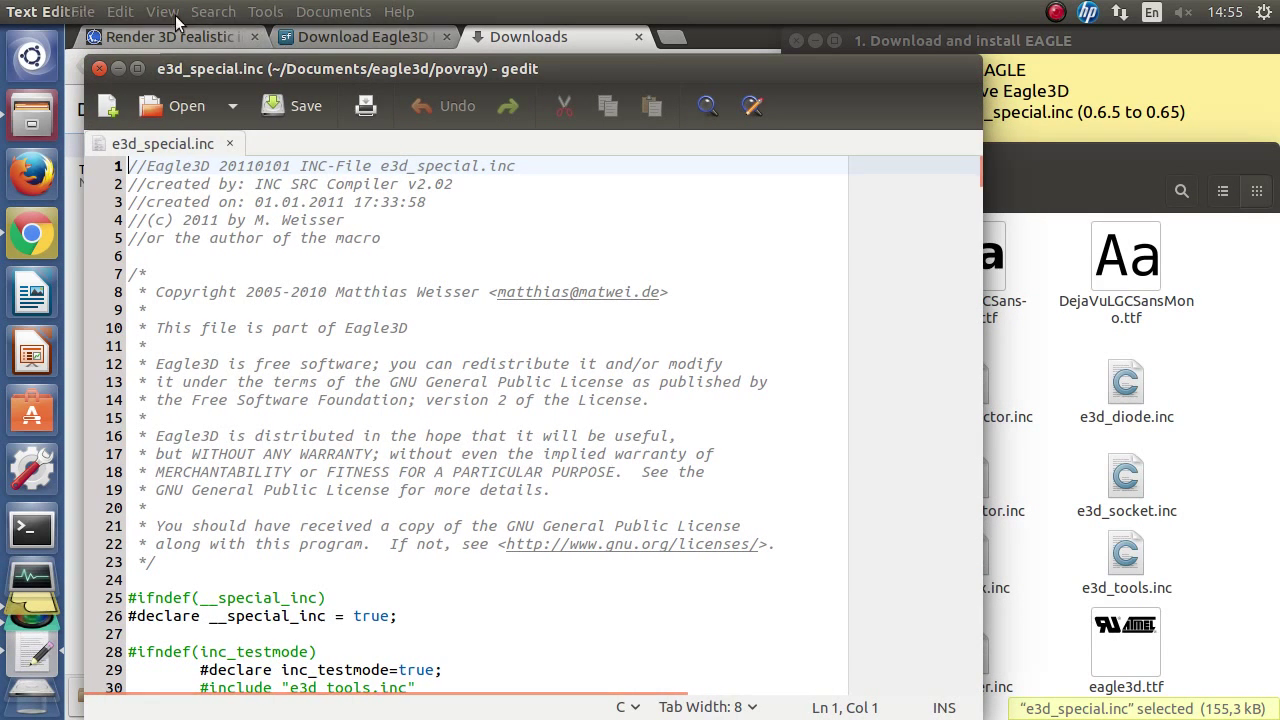
pyautogui.click(129, 11)
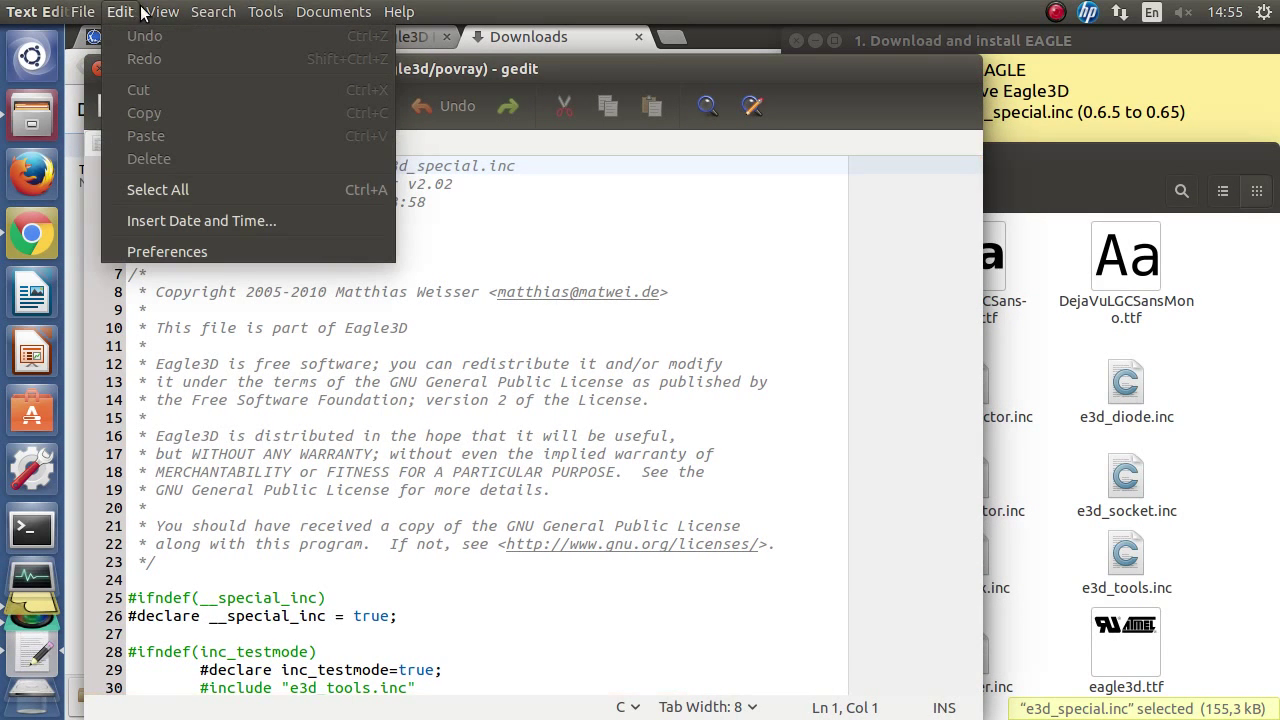
pyautogui.moveTo(213, 11)
pyautogui.click(220, 35)
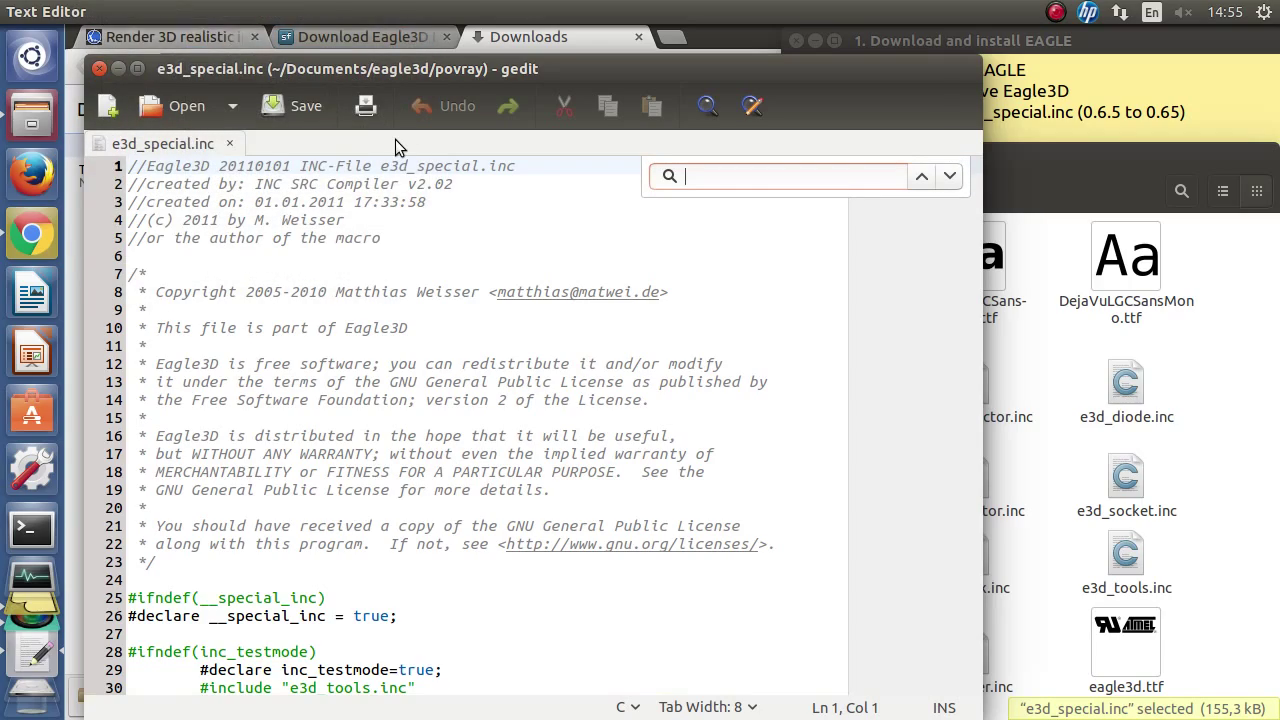
pyautogui.write('0.6.5')
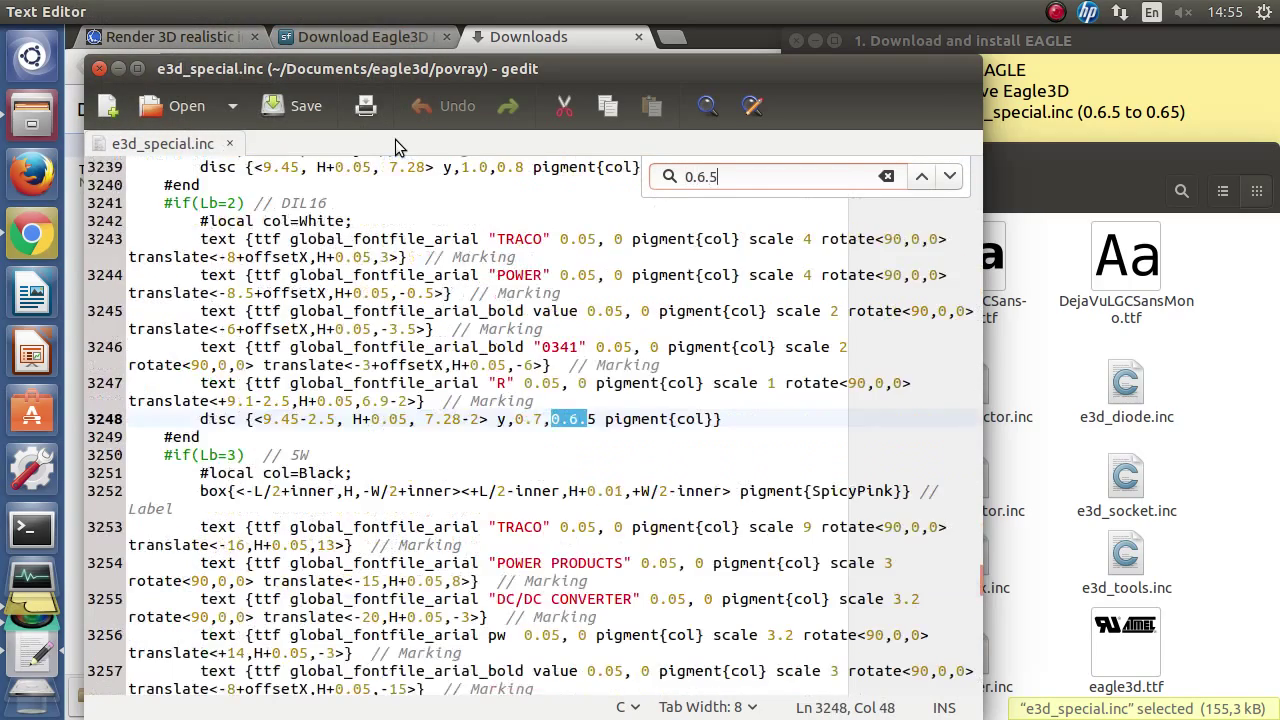
# Step: Change 0.6.5 to 0.65 on line 3248, save the file and close gedit
pyautogui.click(583, 419)
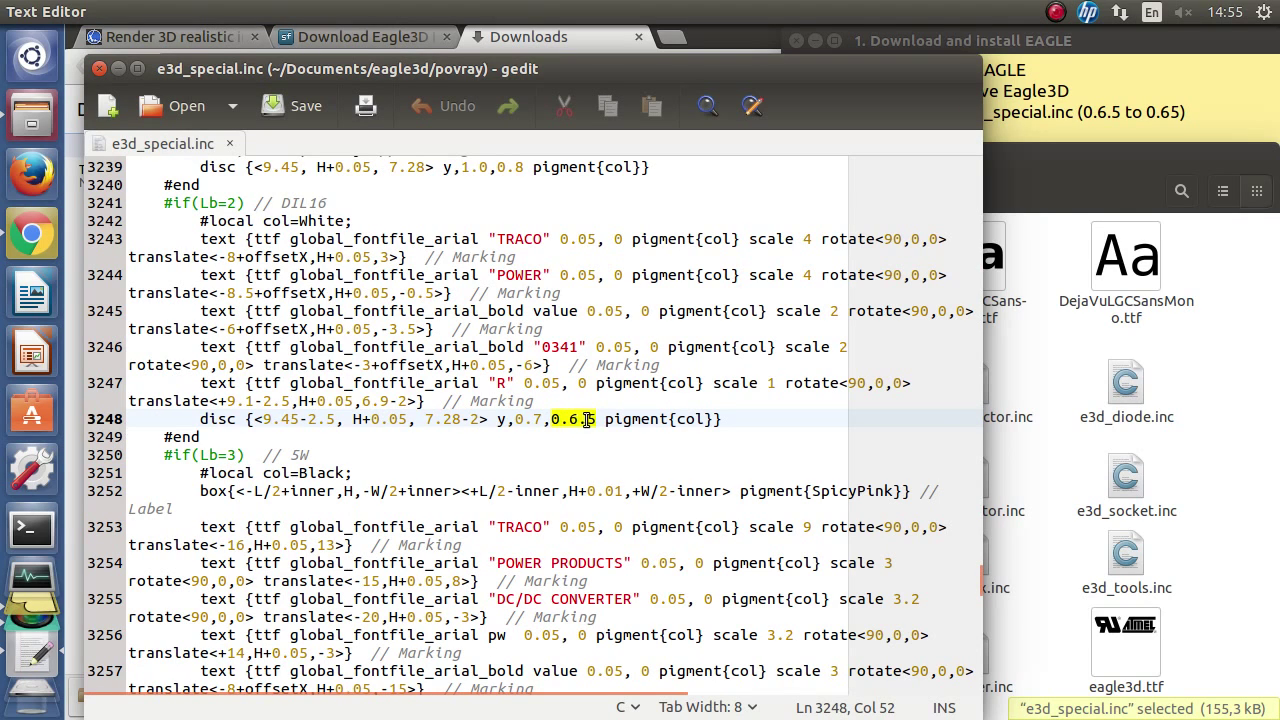
pyautogui.press('BackSpace')
pyautogui.click(297, 104)
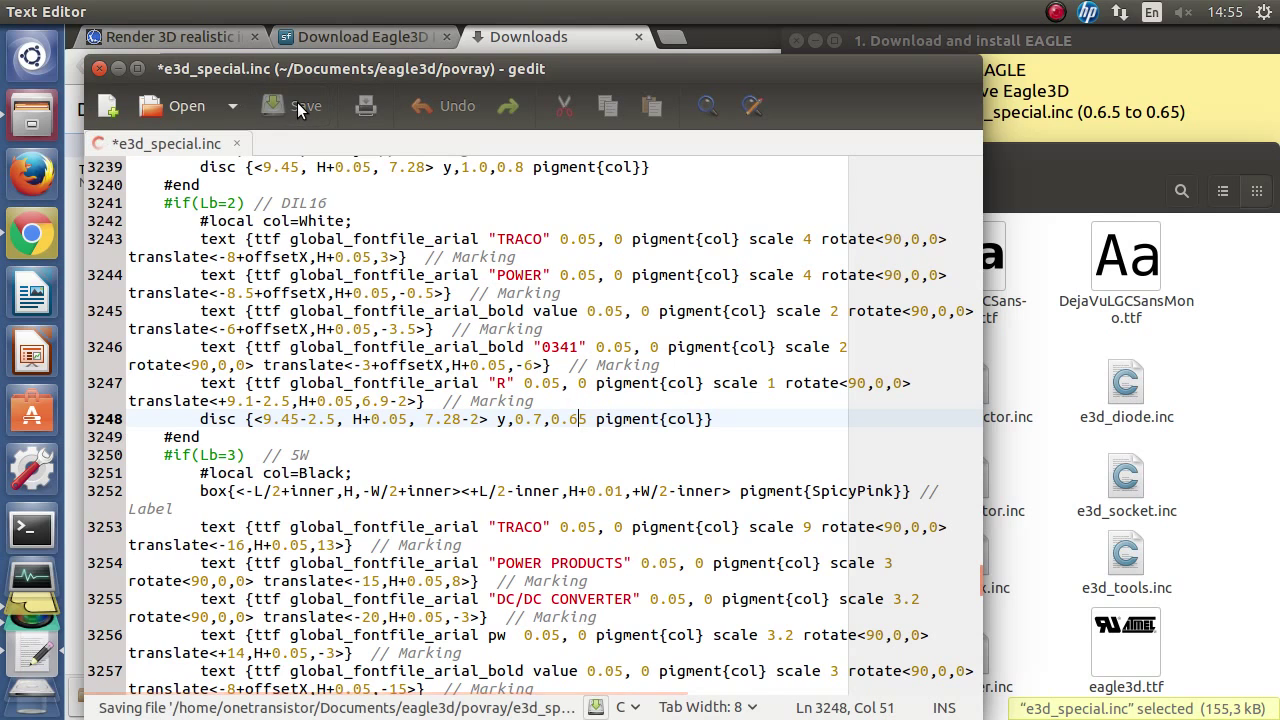
pyautogui.click(99, 69)
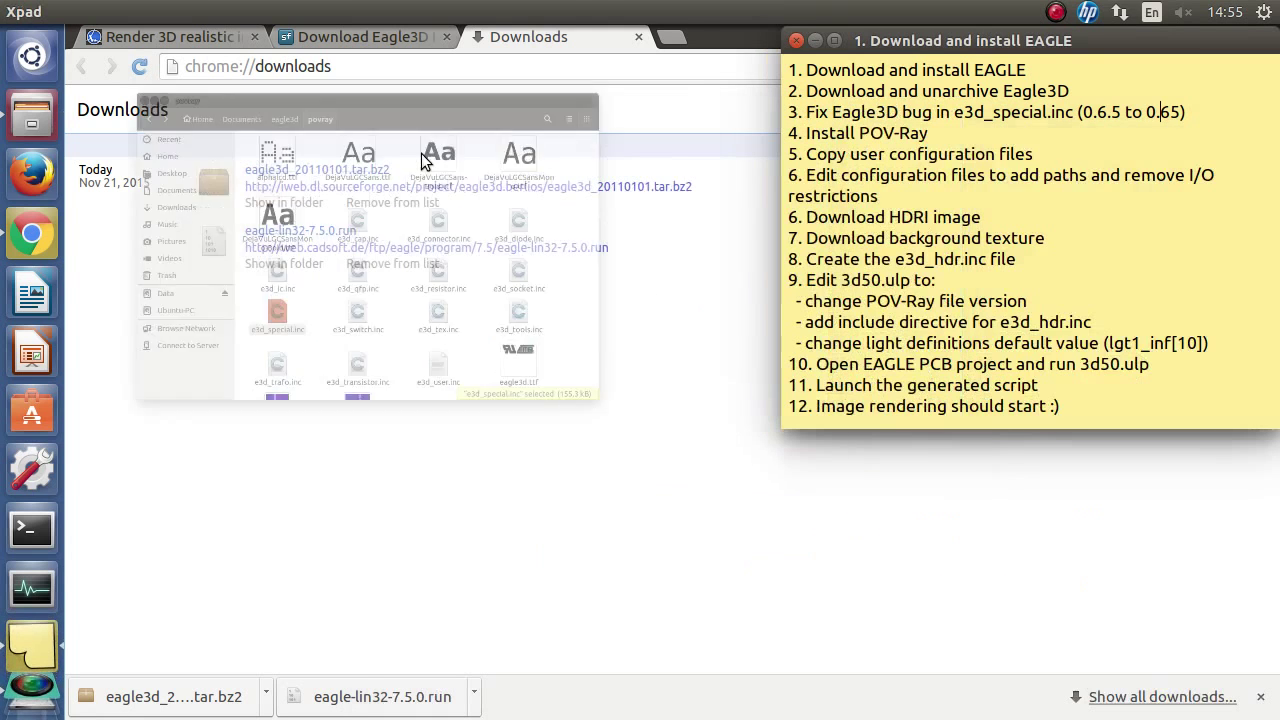
# Step: Close the povray folder window and highlight the Install POV-Ray checklist step
pyautogui.click(405, 156)
pyautogui.moveTo(806, 133); pyautogui.dragTo(930, 128)
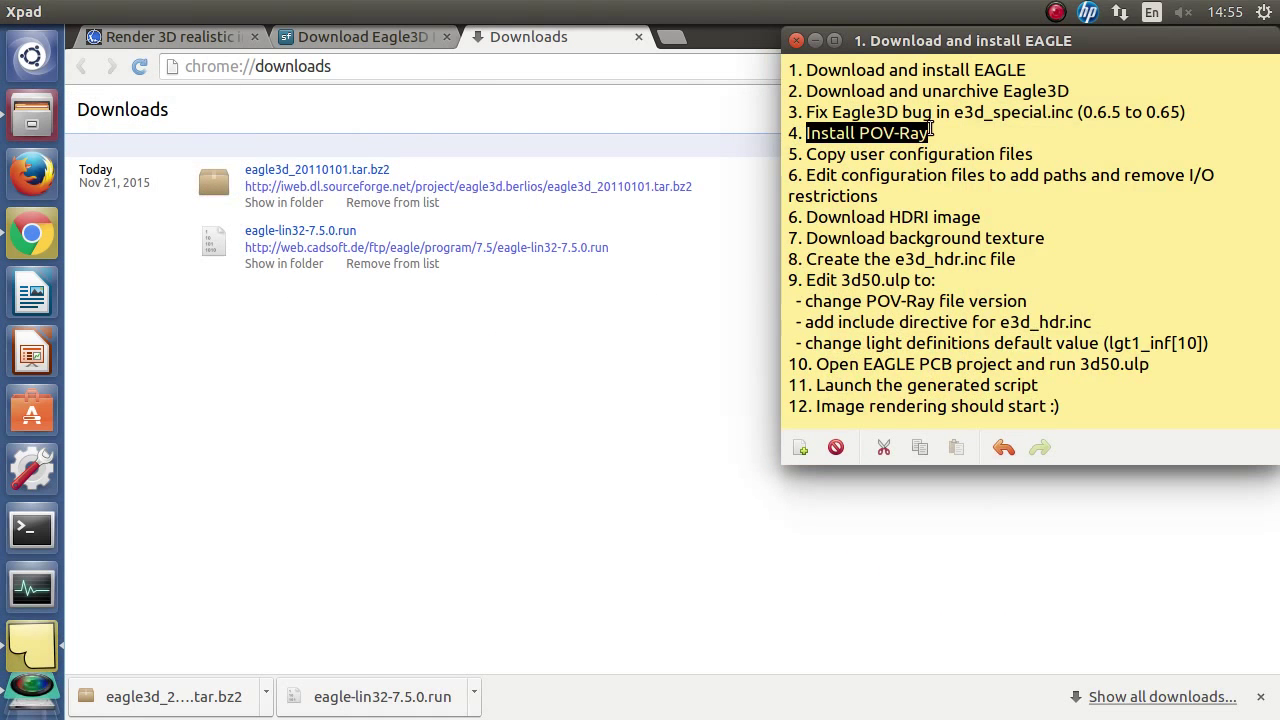
pyautogui.click(876, 133)
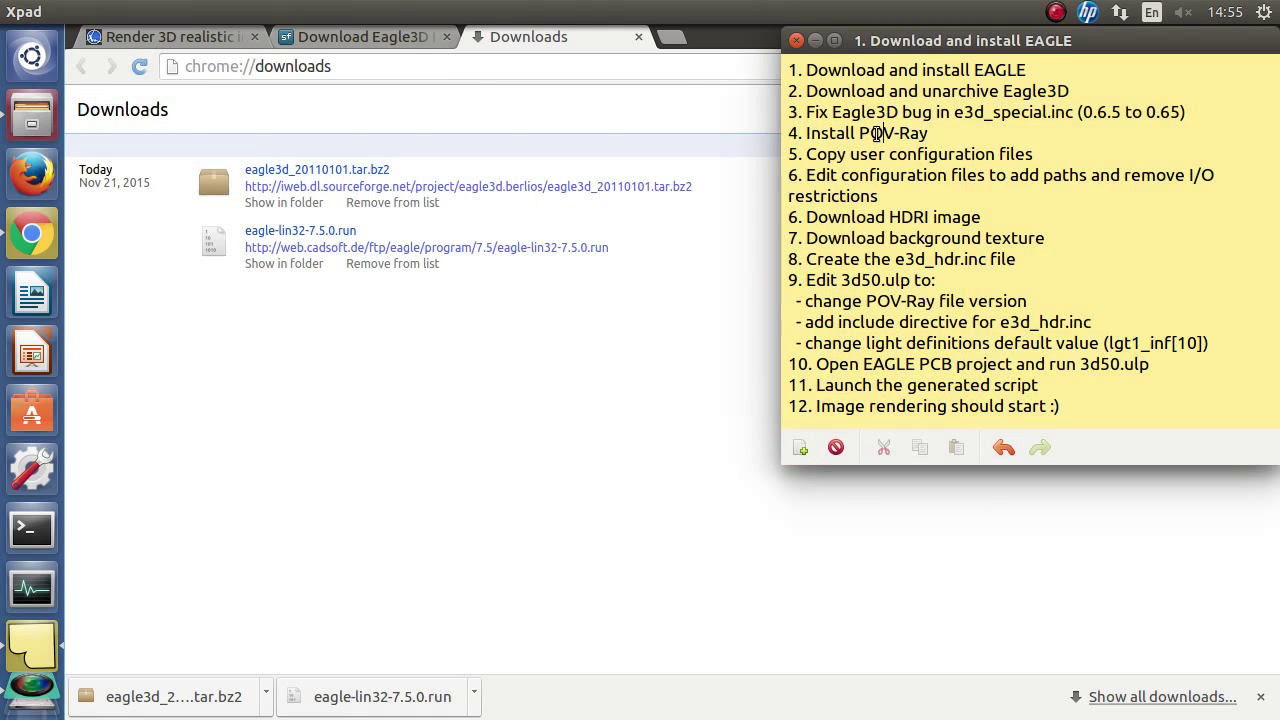
# Step: Run sudo apt-get install povray with the sudo password; povray is already the newest version
pyautogui.click(31, 528)
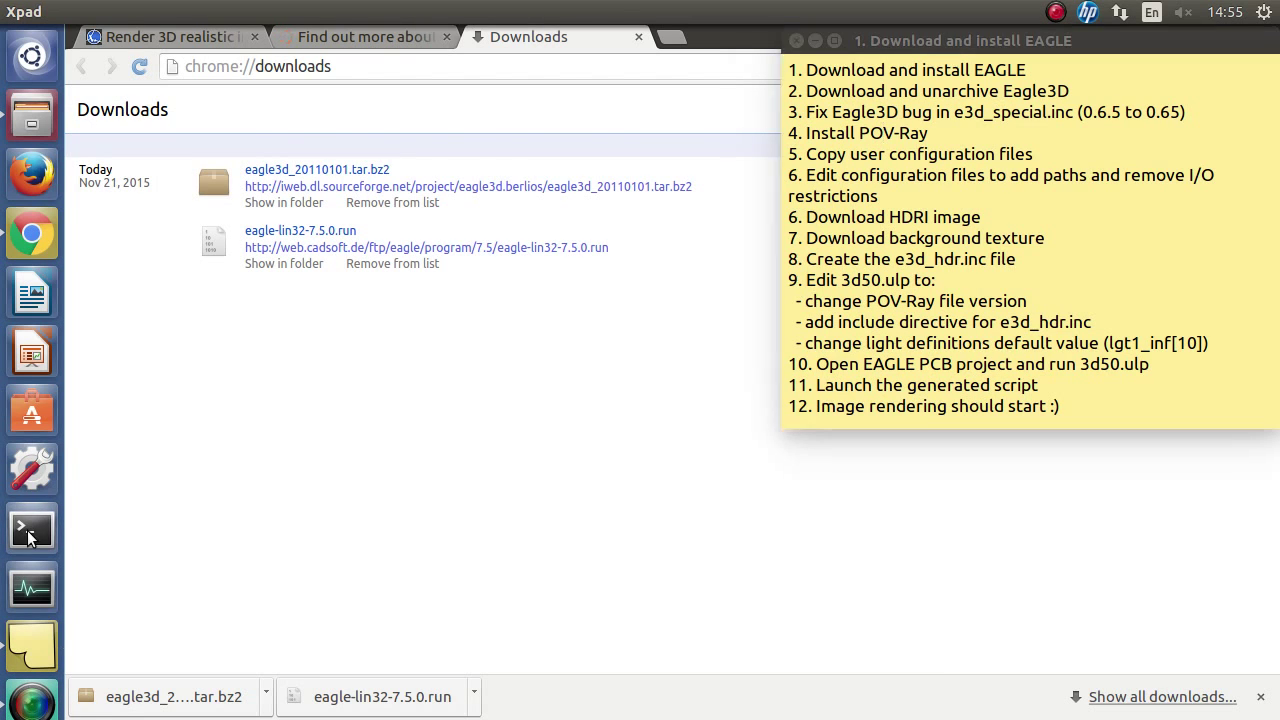
pyautogui.write('sudo apt-get ins')
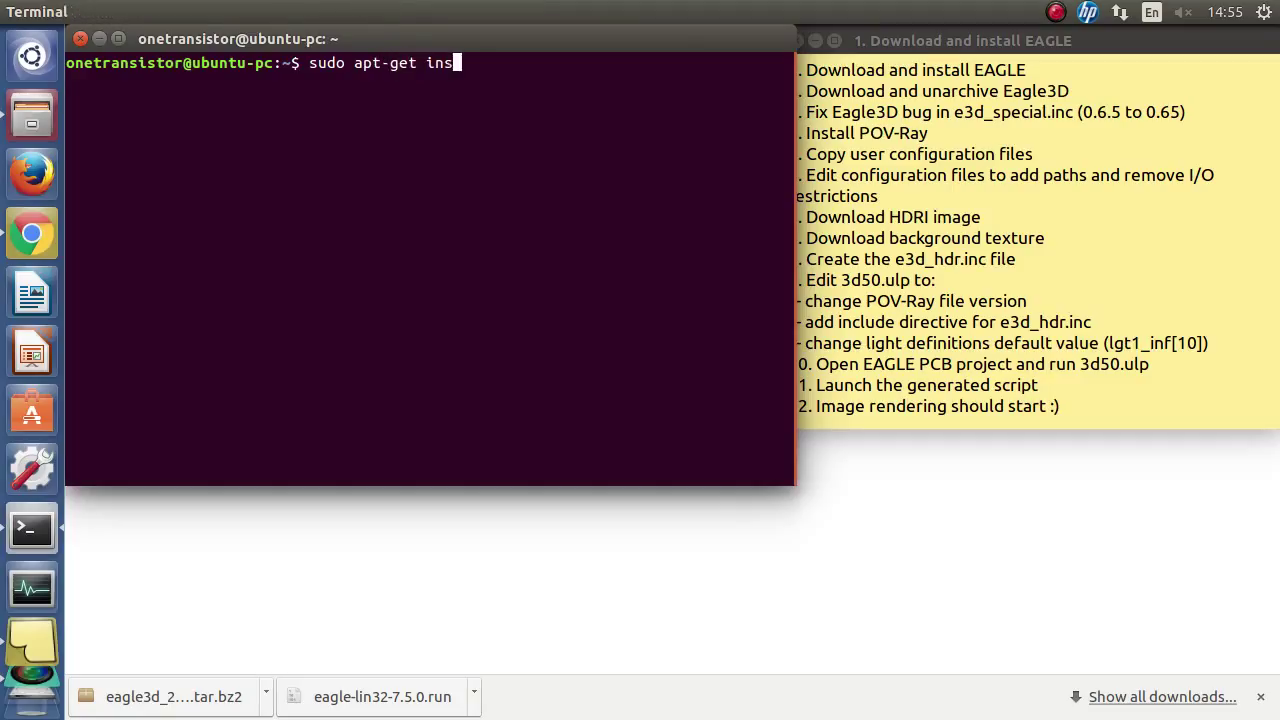
pyautogui.write('tall povray')
pyautogui.press('Return')
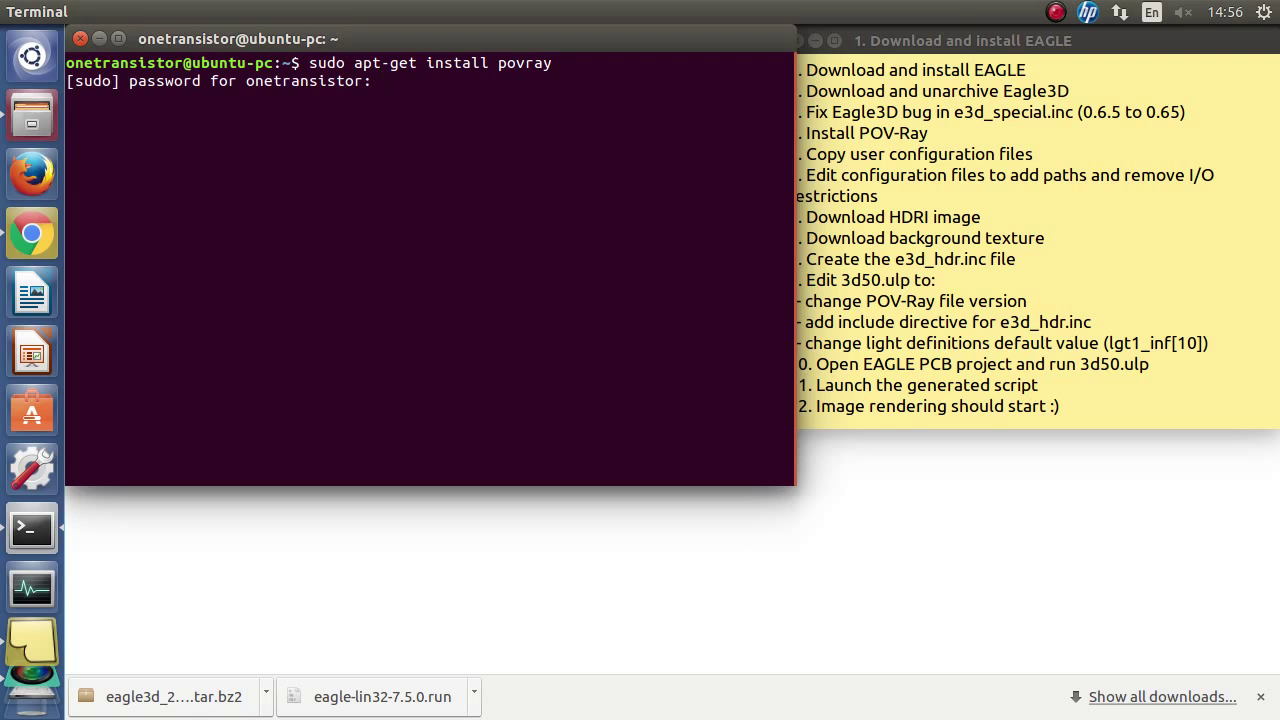
pyautogui.press('Return')
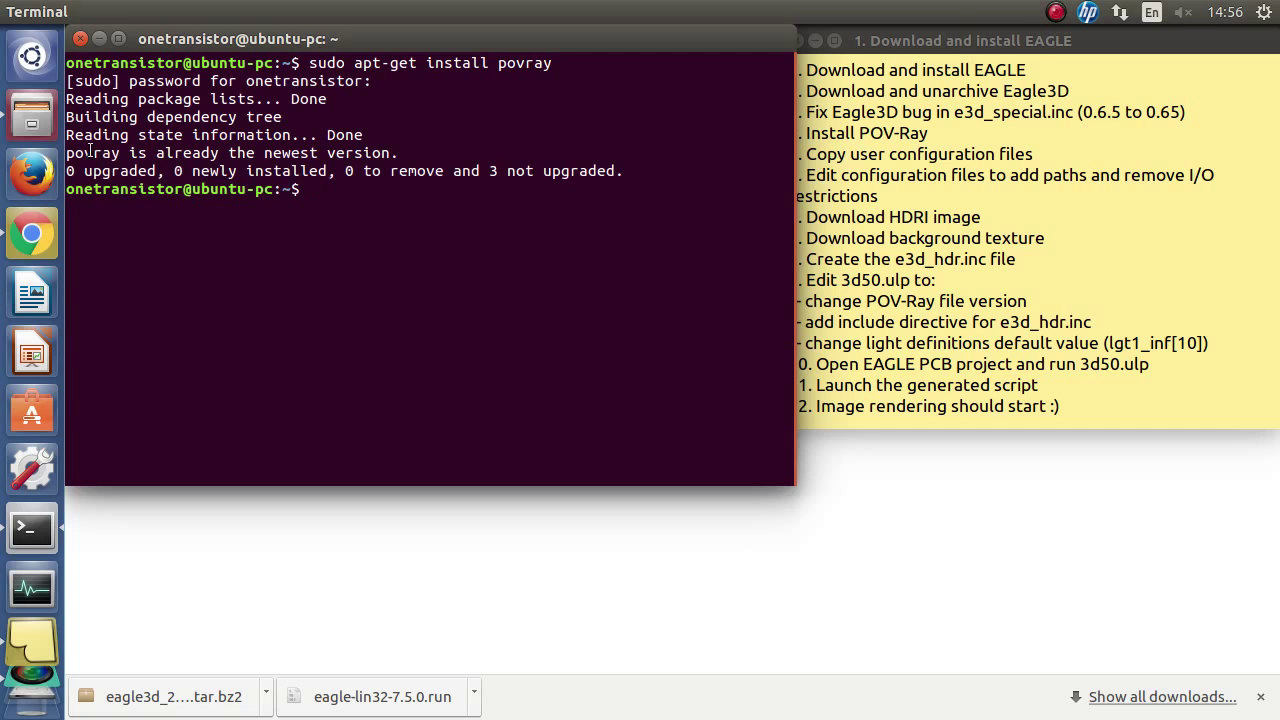
pyautogui.moveTo(68, 152); pyautogui.dragTo(412, 150)
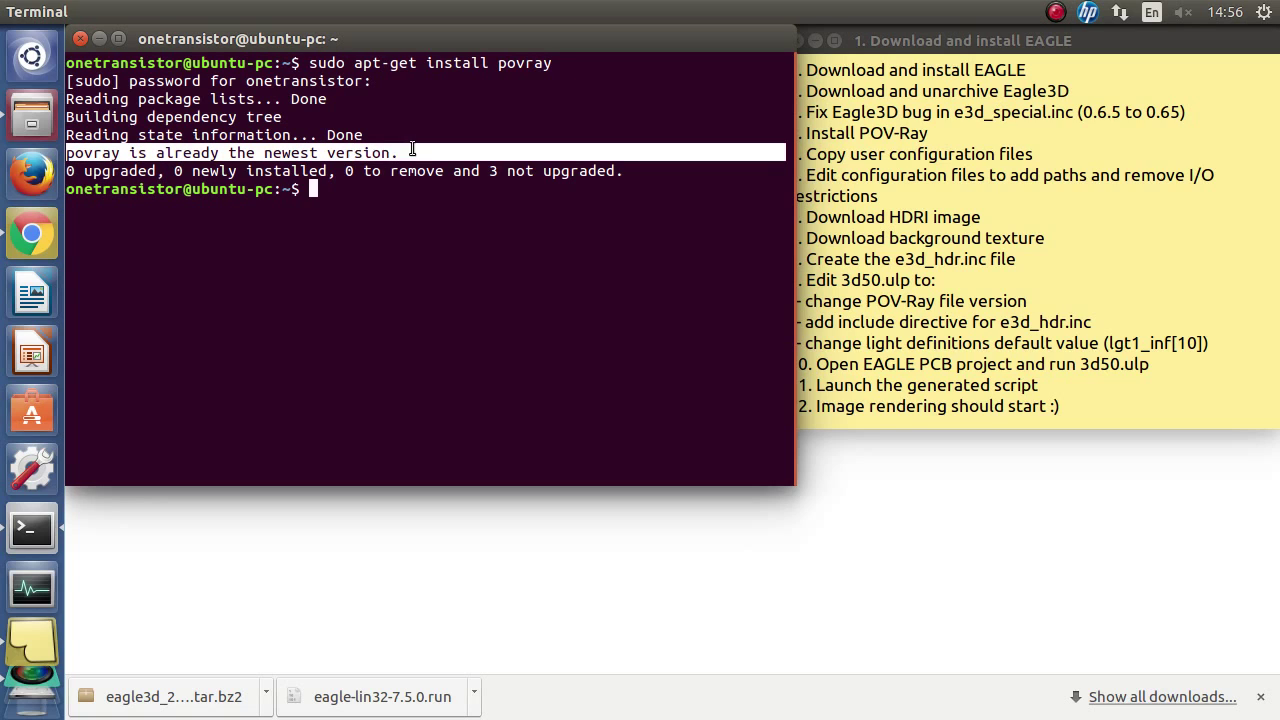
pyautogui.click(383, 143)
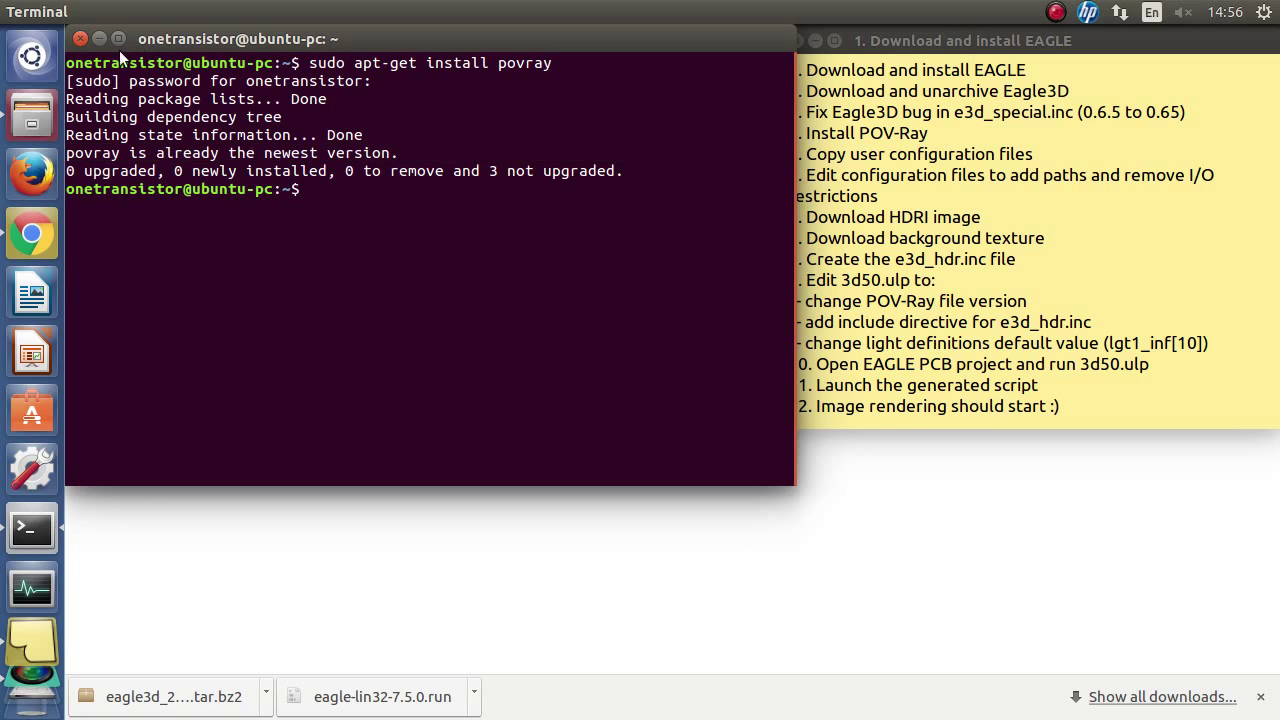
# Step: Highlight the Copy user configuration files step in the checklist
pyautogui.click(859, 135)
pyautogui.moveTo(811, 154); pyautogui.dragTo(1032, 154)
pyautogui.click(1020, 154)
# Step: Close the extra Chrome tab and scroll the tutorial to its configuration commands
pyautogui.click(337, 545)
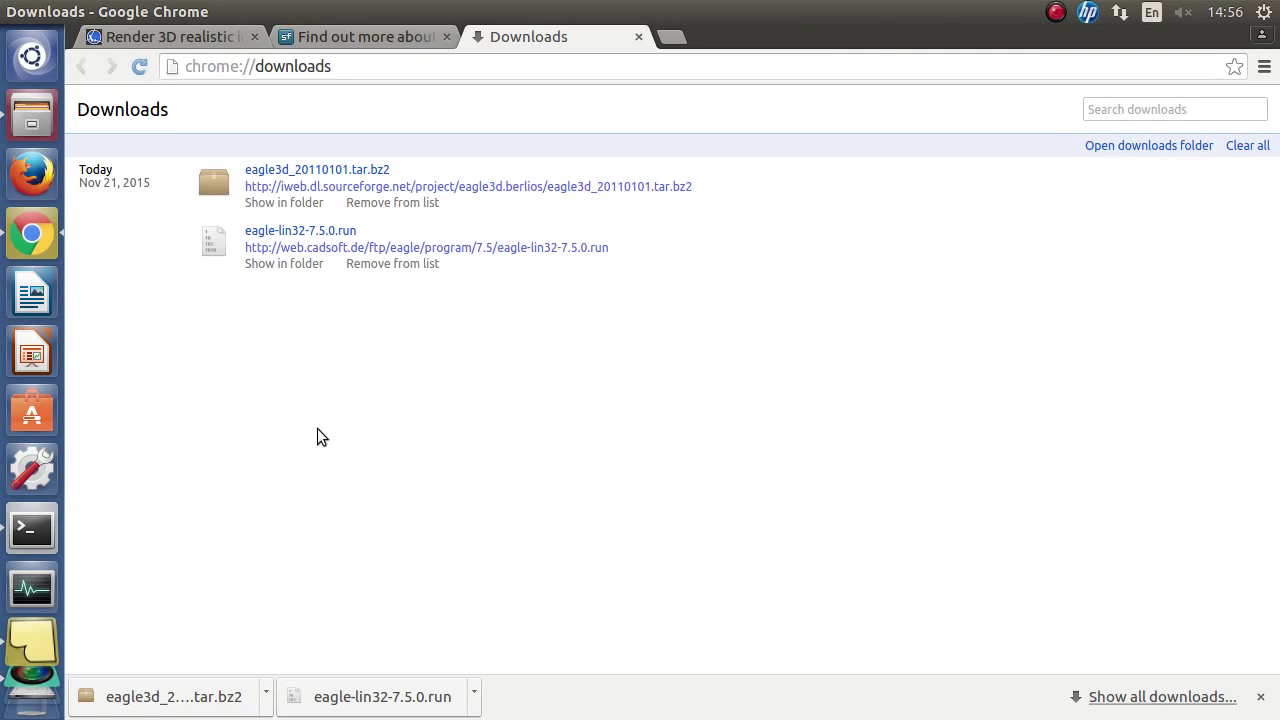
pyautogui.click(446, 36)
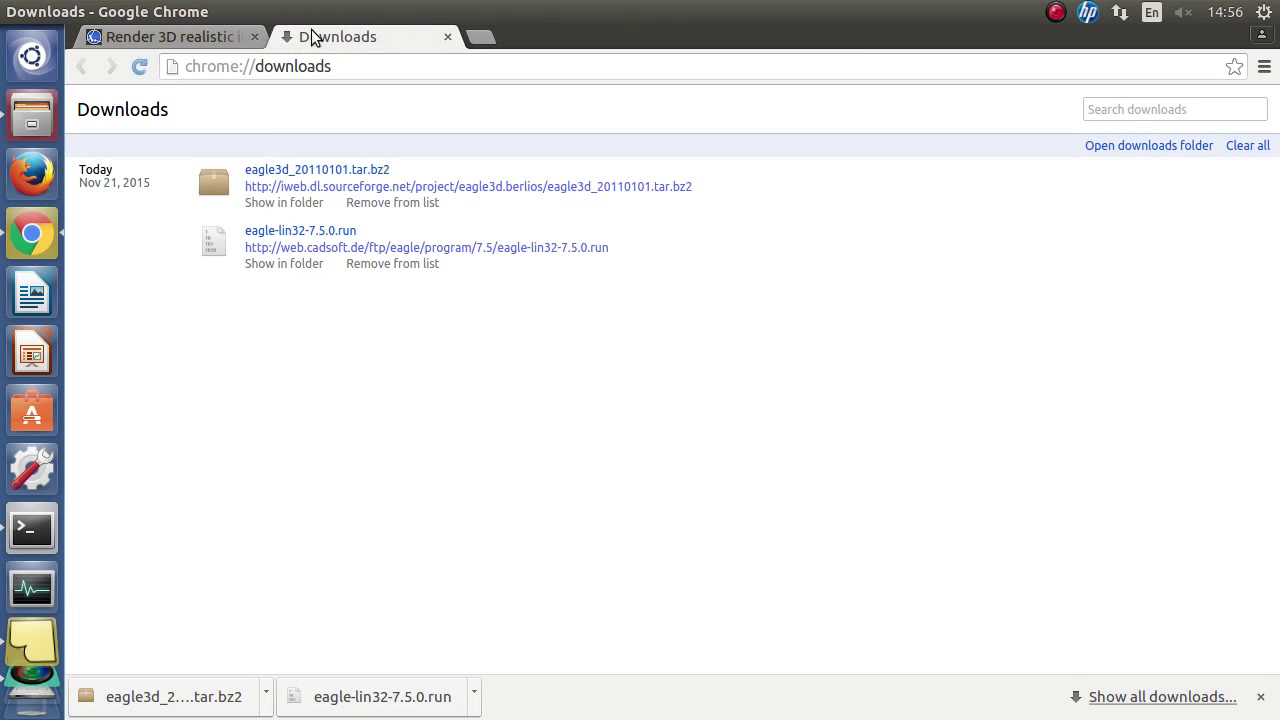
pyautogui.click(210, 37)
pyautogui.scroll(-10, 363, 333)
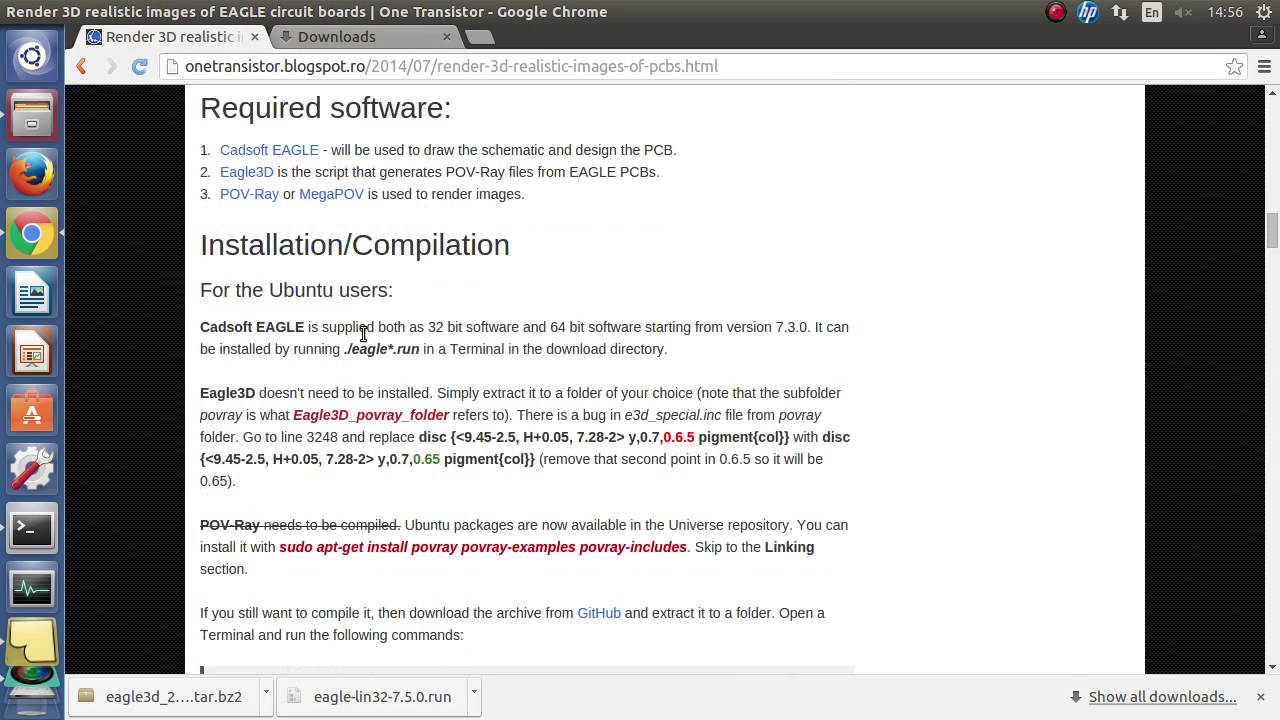
pyautogui.scroll(-5, 362, 333)
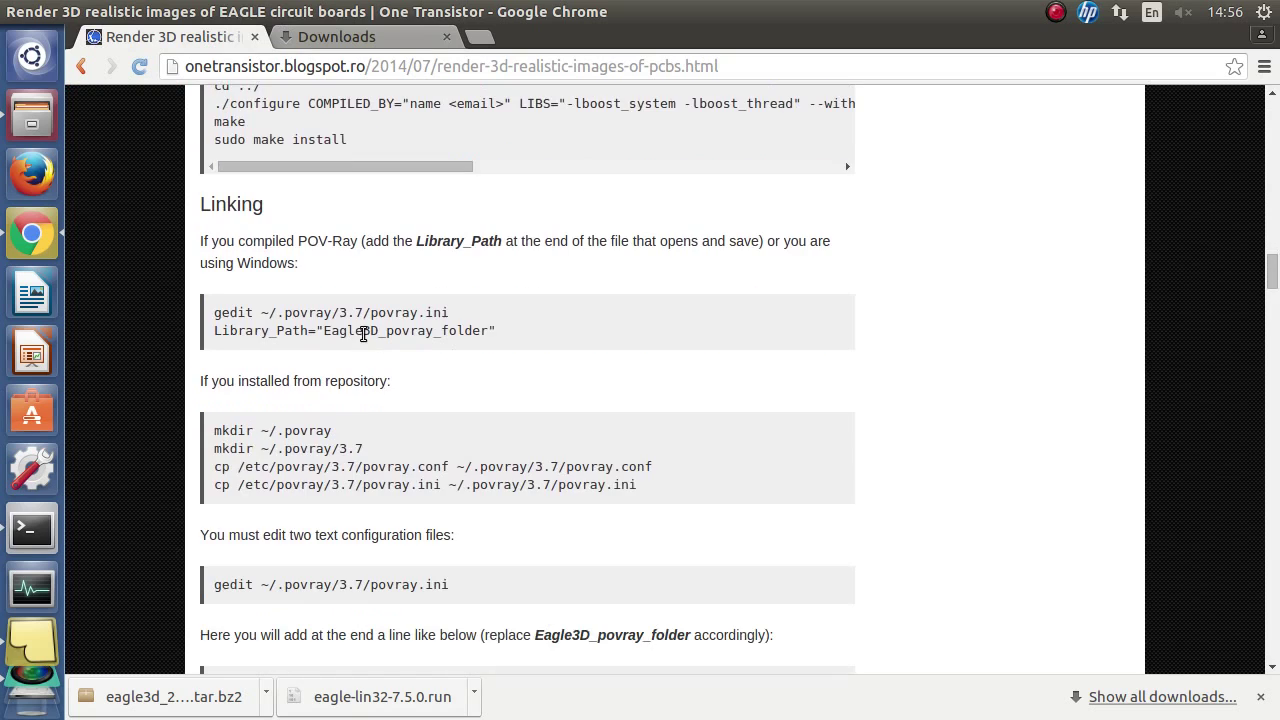
pyautogui.scroll(-2, 363, 335)
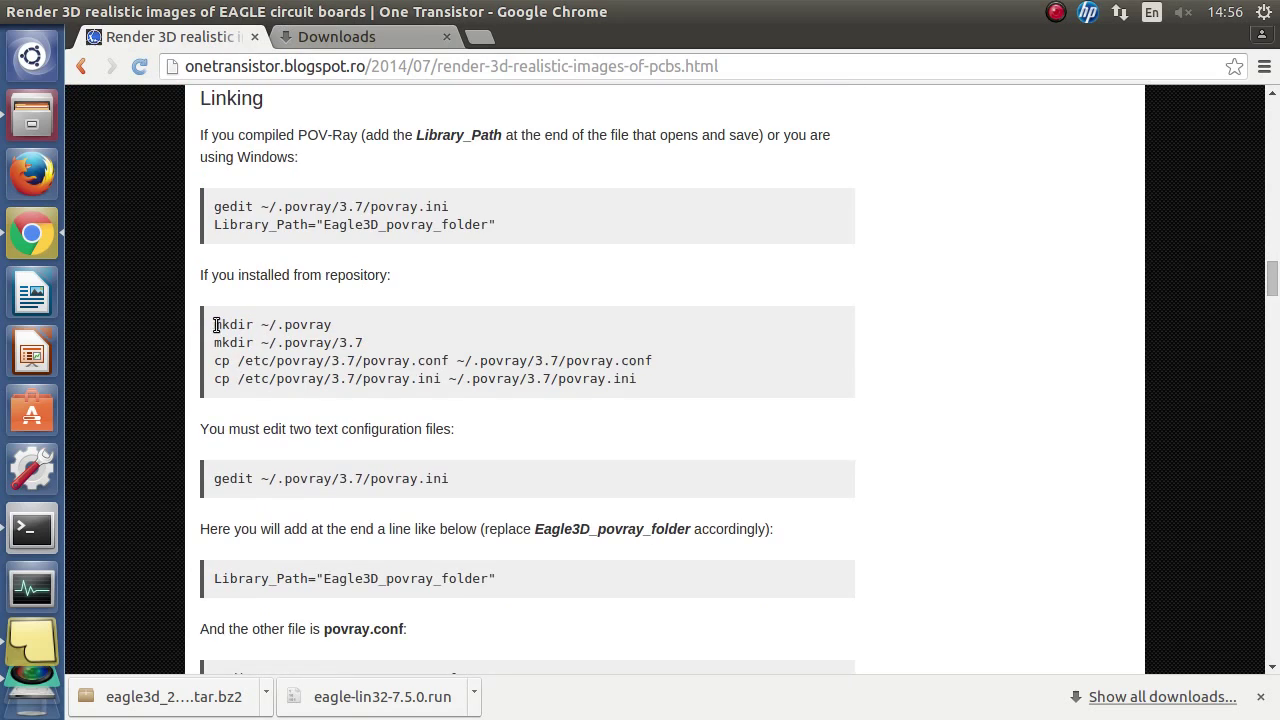
# Step: Create ~/.povray and ~/.povray/3.7 by pasting the tutorial's mkdir commands into the terminal
pyautogui.moveTo(216, 325); pyautogui.dragTo(334, 322)
pyautogui.hotkey('ctrl', 'c')
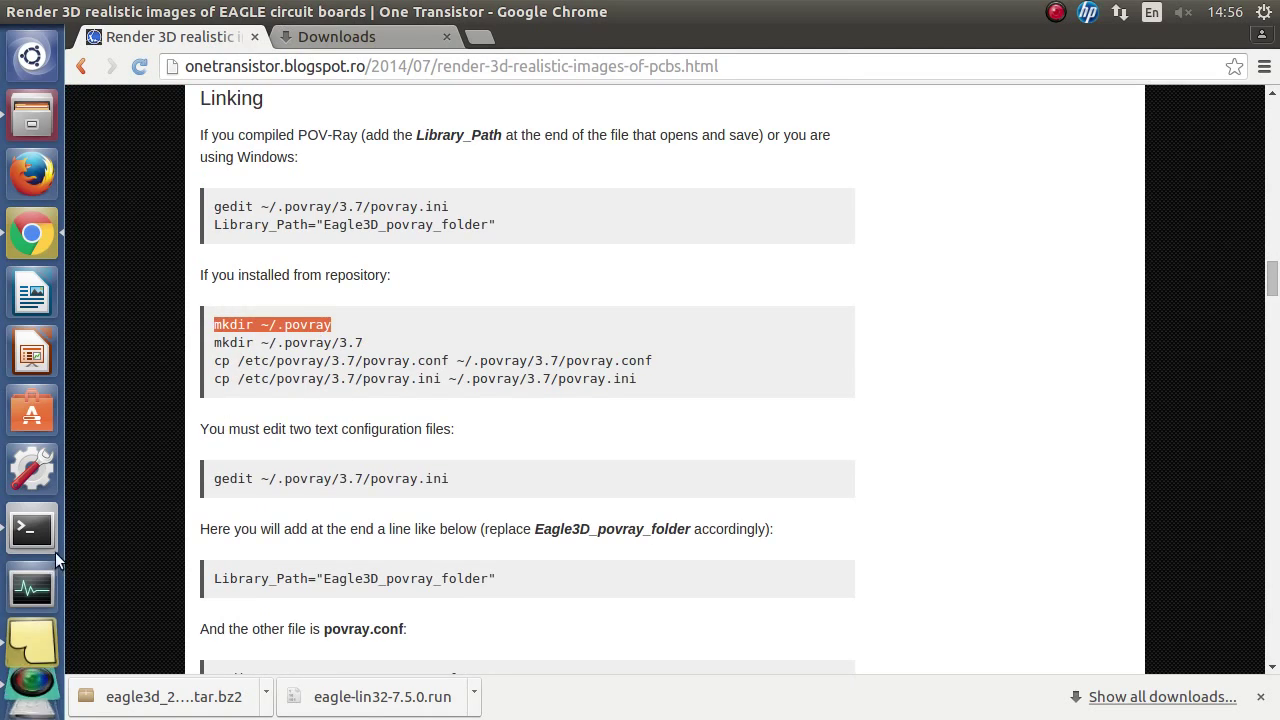
pyautogui.hotkey('alt', 'Tab')
pyautogui.rightClick(353, 289)
pyautogui.click(382, 356)
pyautogui.press('Return')
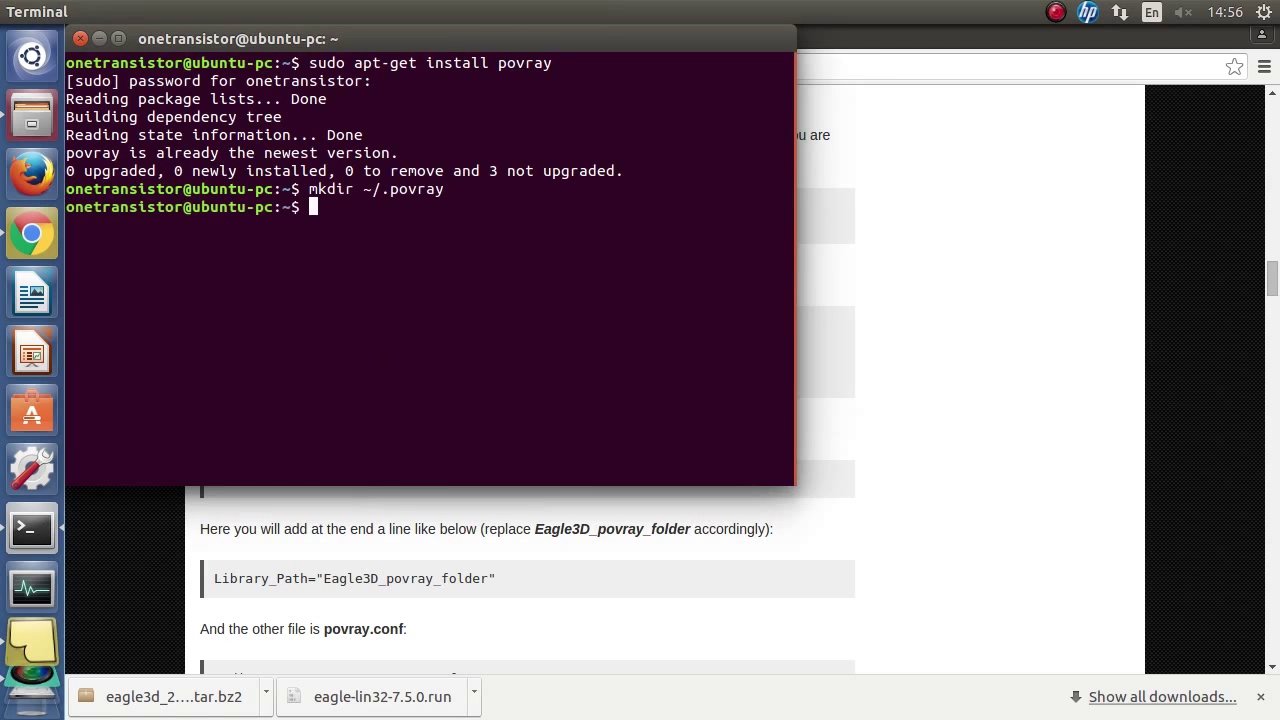
pyautogui.click(362, 505)
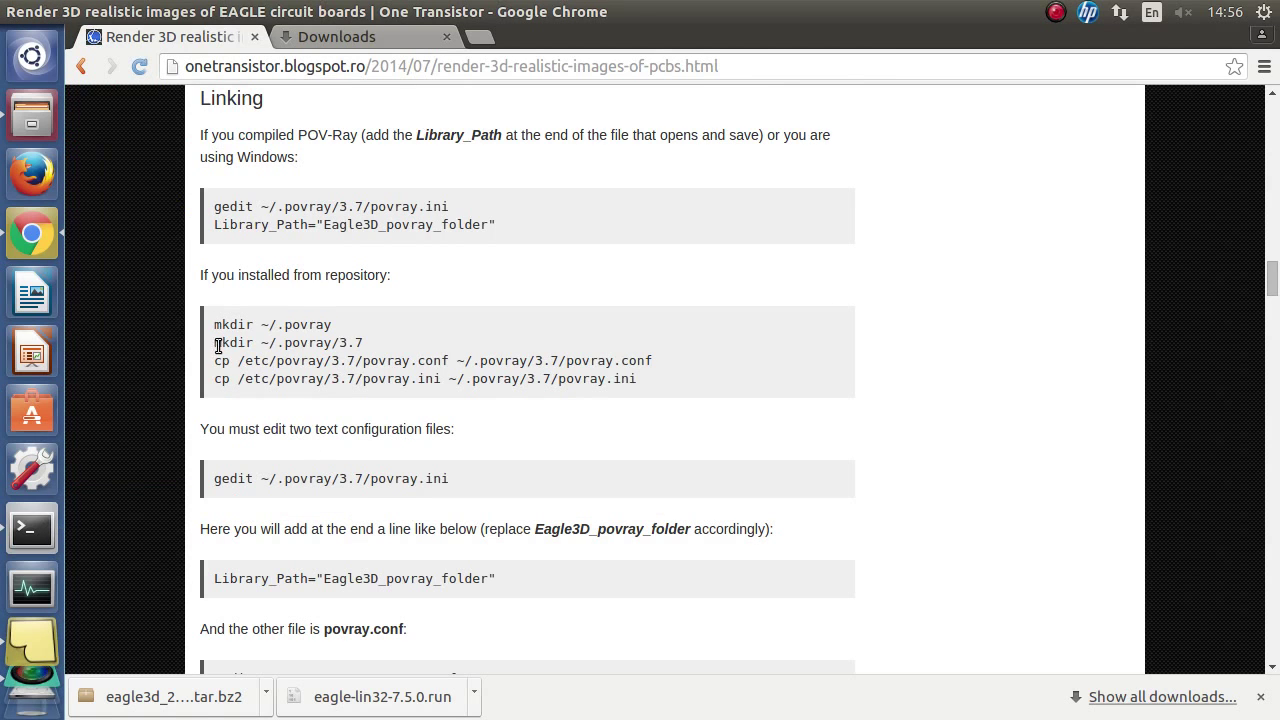
pyautogui.moveTo(217, 345); pyautogui.dragTo(378, 345)
pyautogui.hotkey('ctrl', 'c')
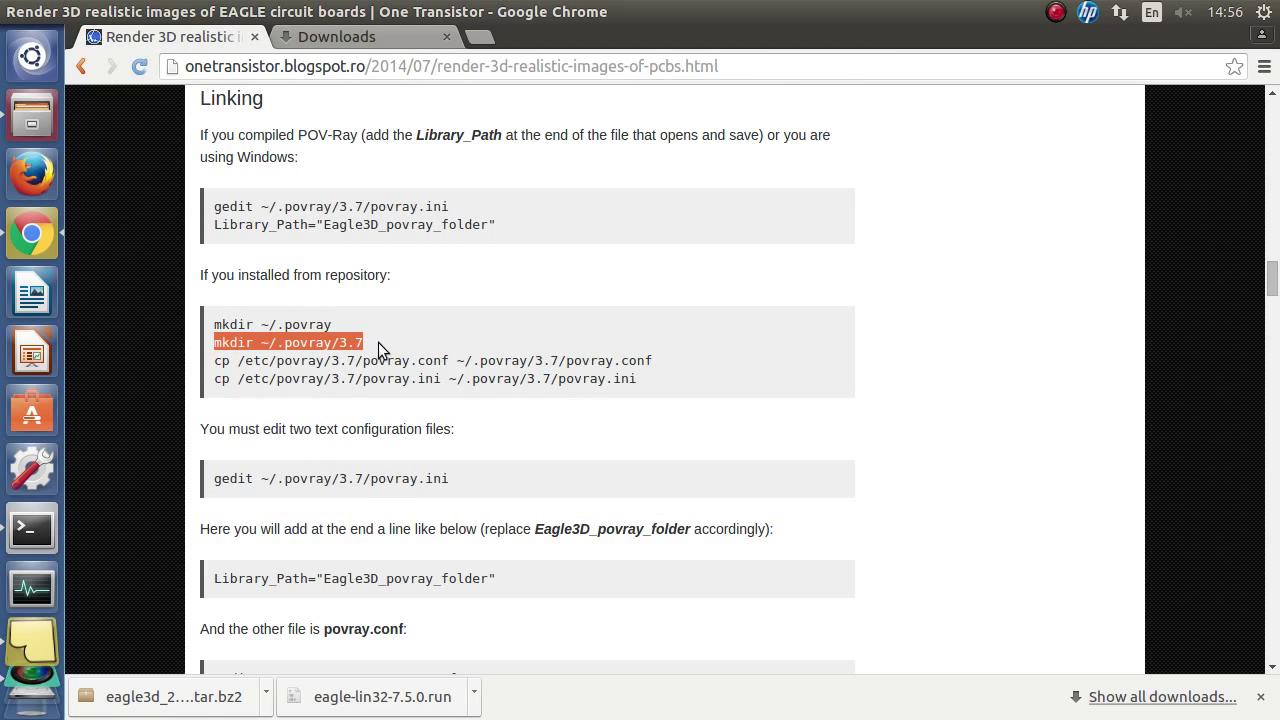
pyautogui.click(31, 528)
pyautogui.rightClick(317, 365)
pyautogui.click(345, 430)
pyautogui.press('Return')
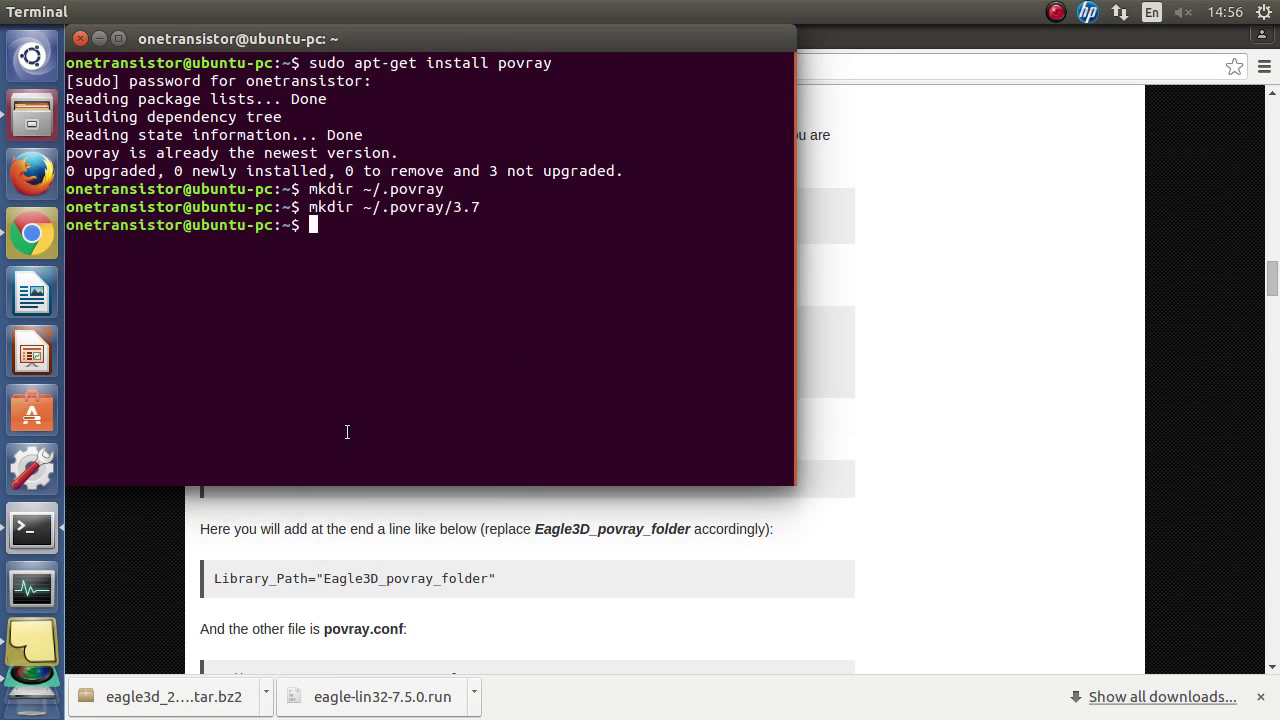
# Step: Copy povray.conf and povray.ini from /etc/povray/3.7 into ~/.povray/3.7 with the tutorial's cp commands
pyautogui.click(349, 529)
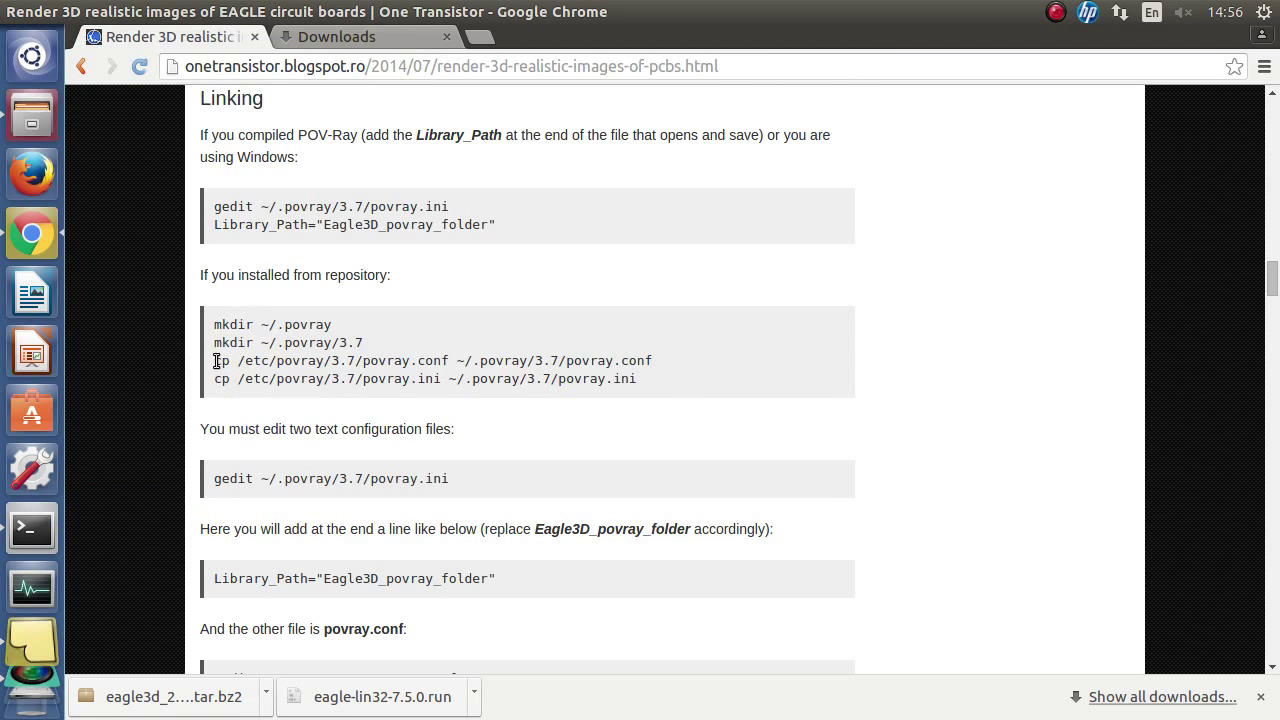
pyautogui.moveTo(216, 361); pyautogui.dragTo(674, 366)
pyautogui.hotkey('ctrl', 'c')
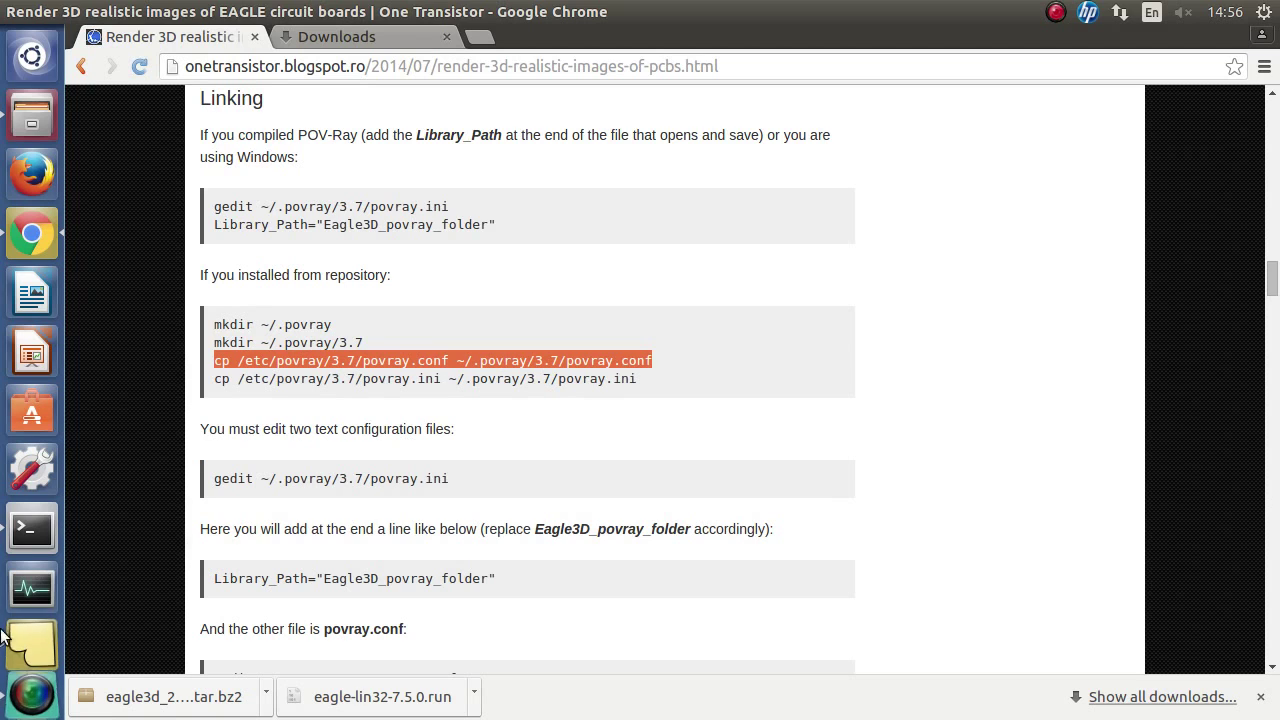
pyautogui.click(28, 532)
pyautogui.rightClick(406, 327)
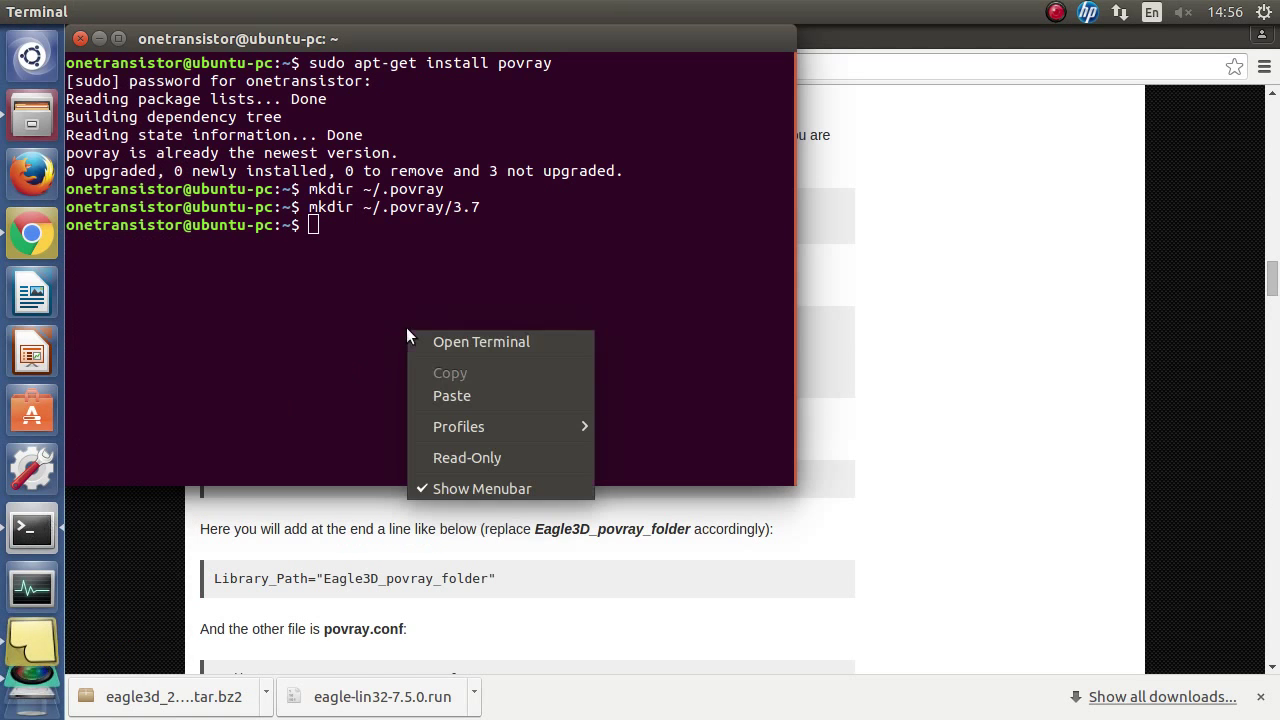
pyautogui.click(432, 390)
pyautogui.press('Return')
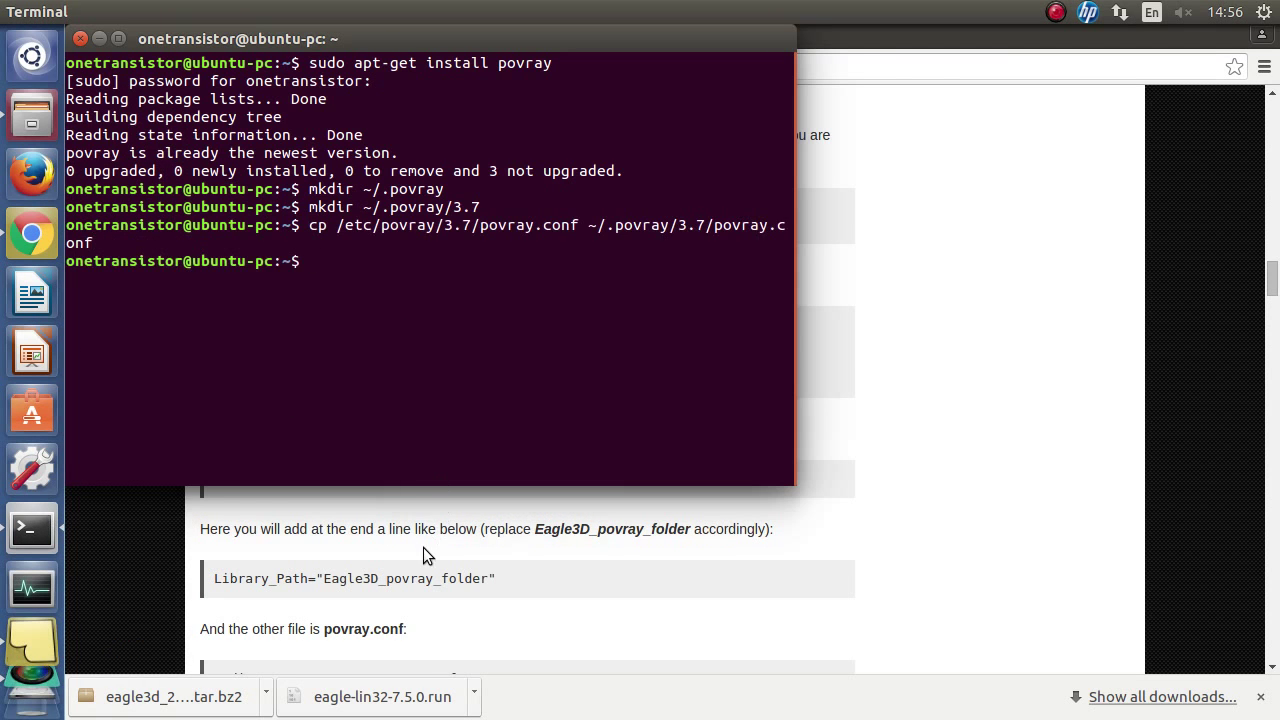
pyautogui.click(423, 547)
pyautogui.moveTo(218, 379); pyautogui.dragTo(663, 380)
pyautogui.hotkey('ctrl', 'c')
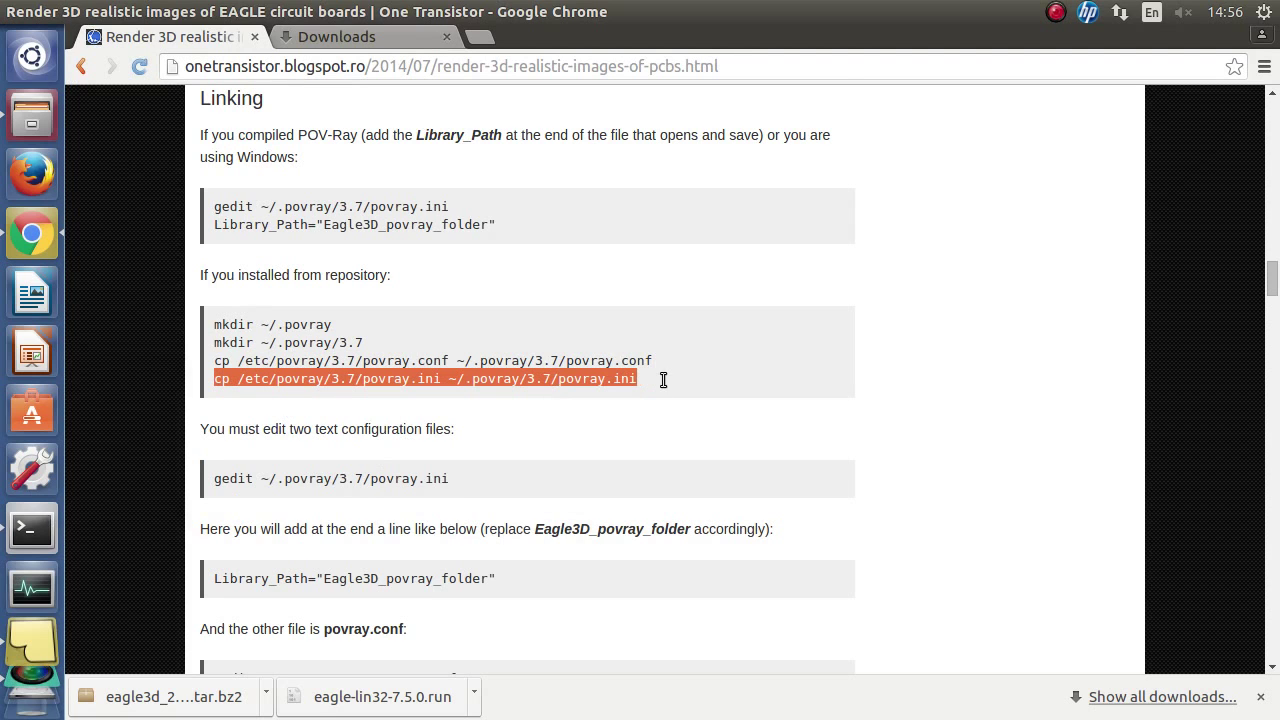
pyautogui.click(42, 530)
pyautogui.rightClick(354, 366)
pyautogui.click(393, 514)
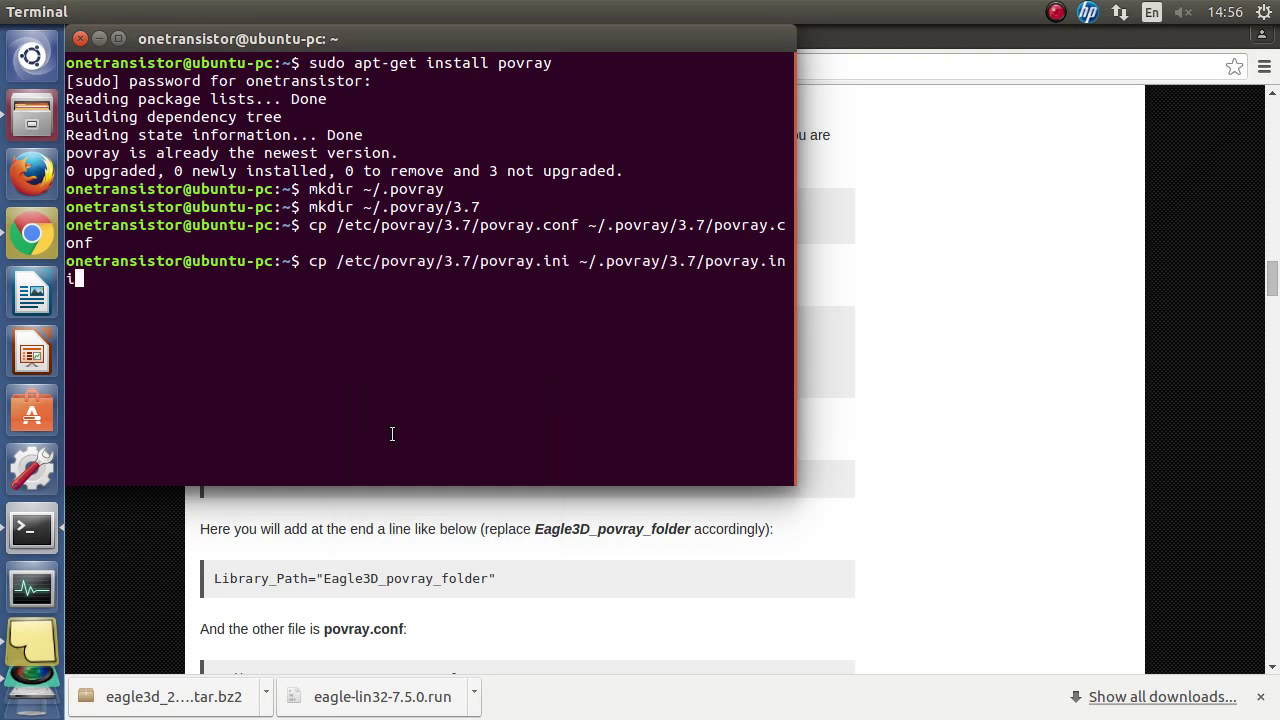
pyautogui.press('Return')
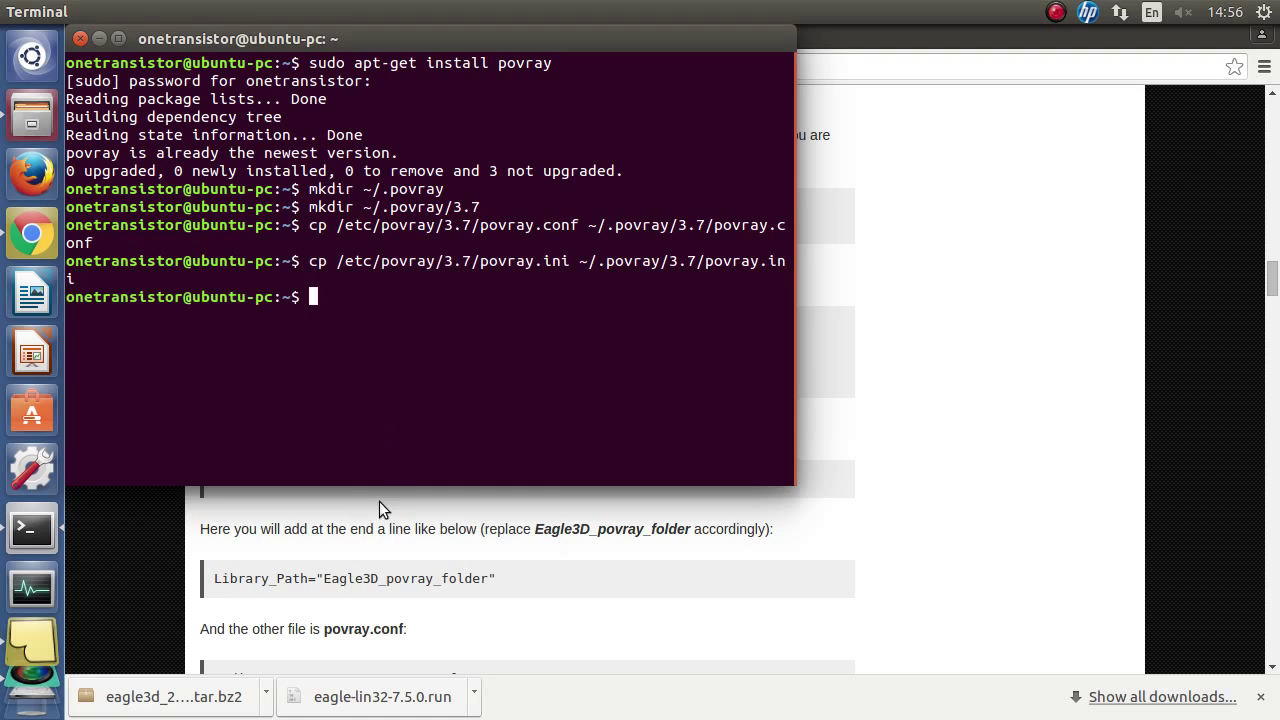
# Step: Open povray.ini in gedit with the tutorial's command and start a new Library_Path line
pyautogui.click(32, 640)
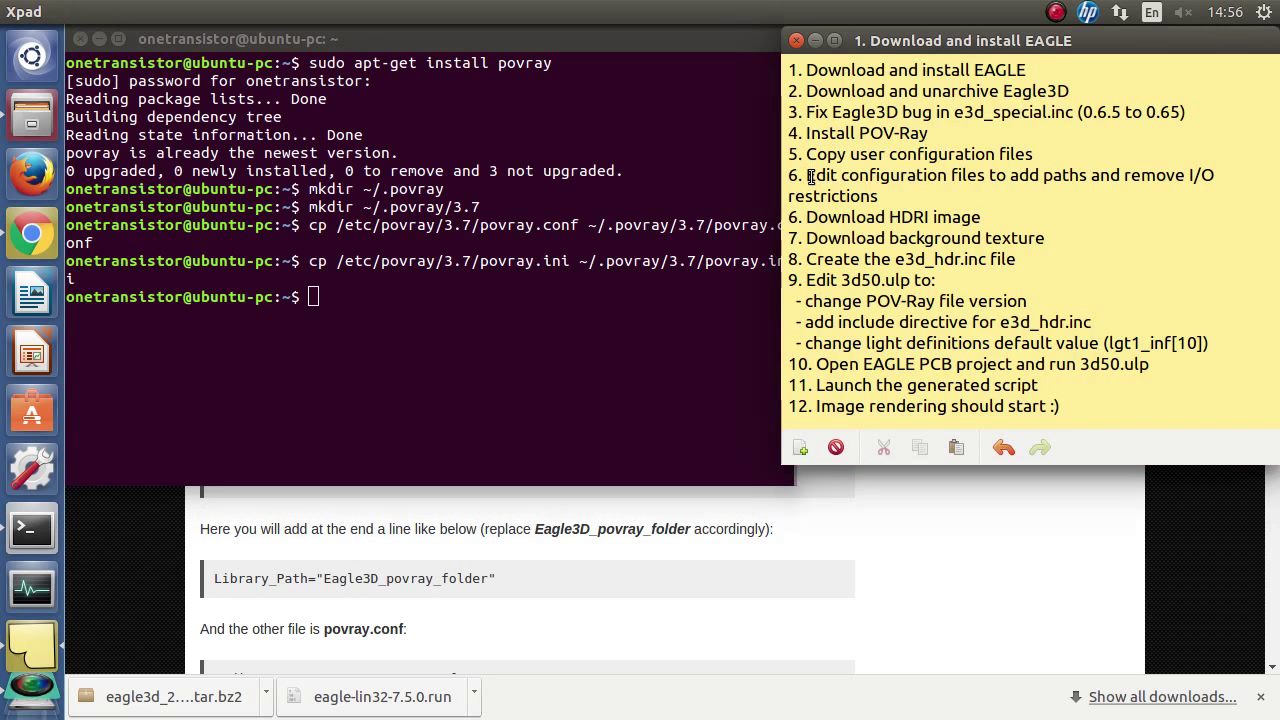
pyautogui.moveTo(810, 176); pyautogui.dragTo(917, 176)
pyautogui.click(926, 176)
pyautogui.click(592, 564)
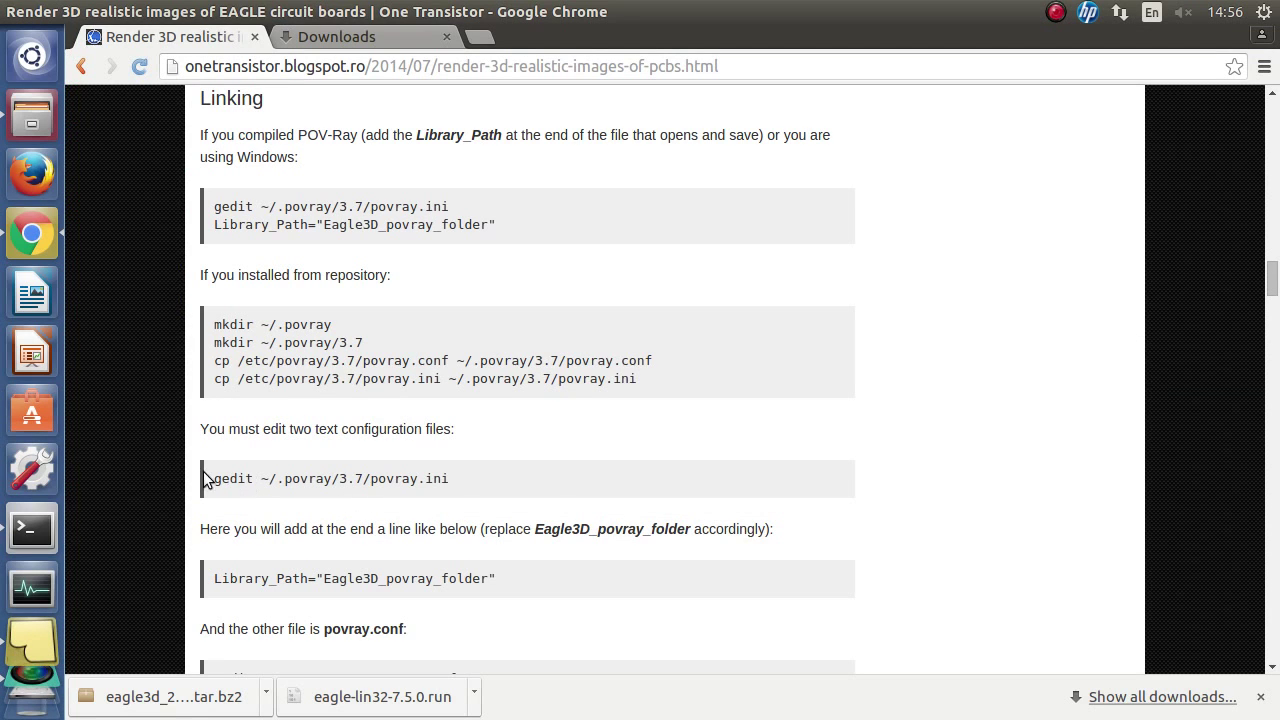
pyautogui.moveTo(216, 478); pyautogui.dragTo(483, 478)
pyautogui.hotkey('ctrl', 'c')
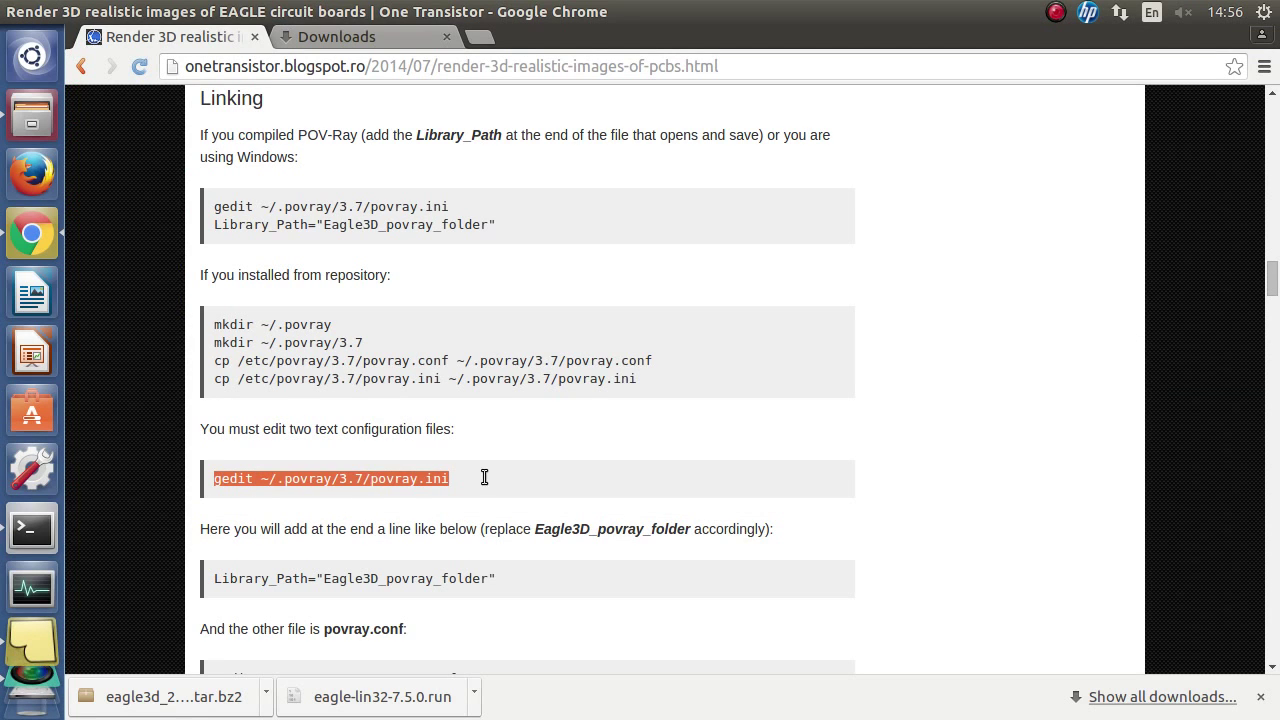
pyautogui.click(31, 528)
pyautogui.rightClick(372, 365)
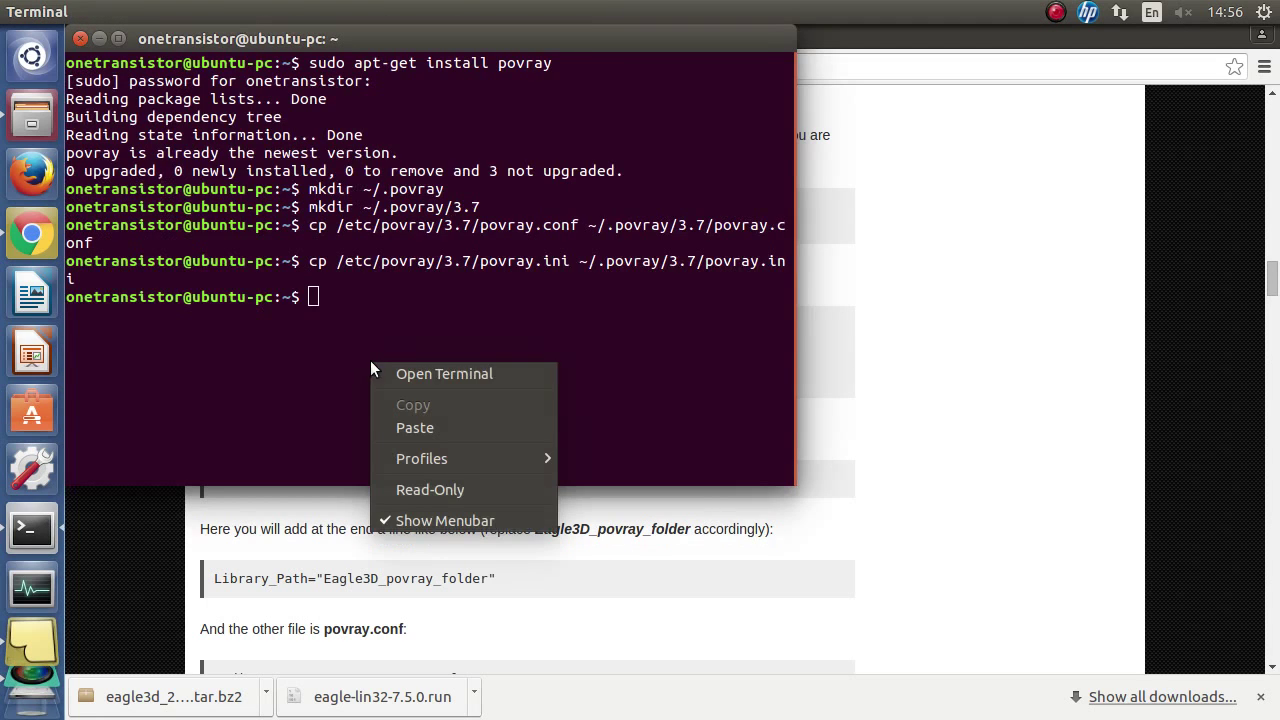
pyautogui.click(410, 427)
pyautogui.press('Return')
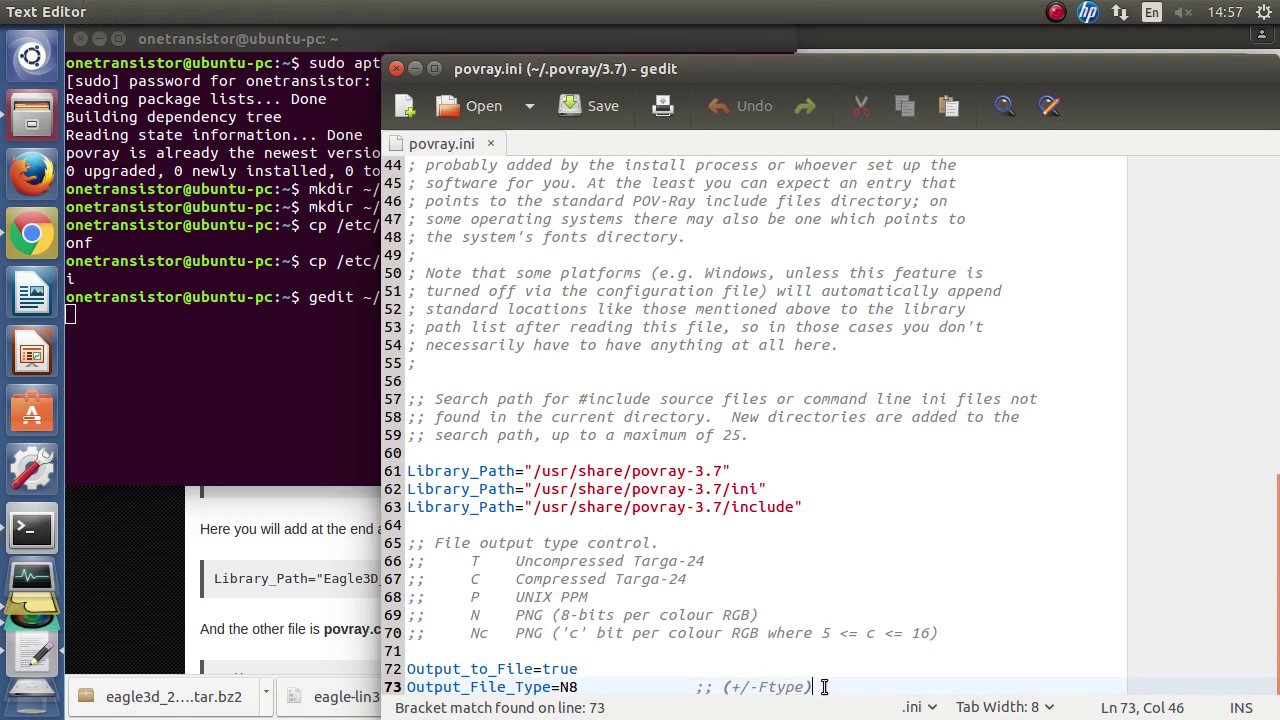
pyautogui.press('Return')
pyautogui.press('Return')
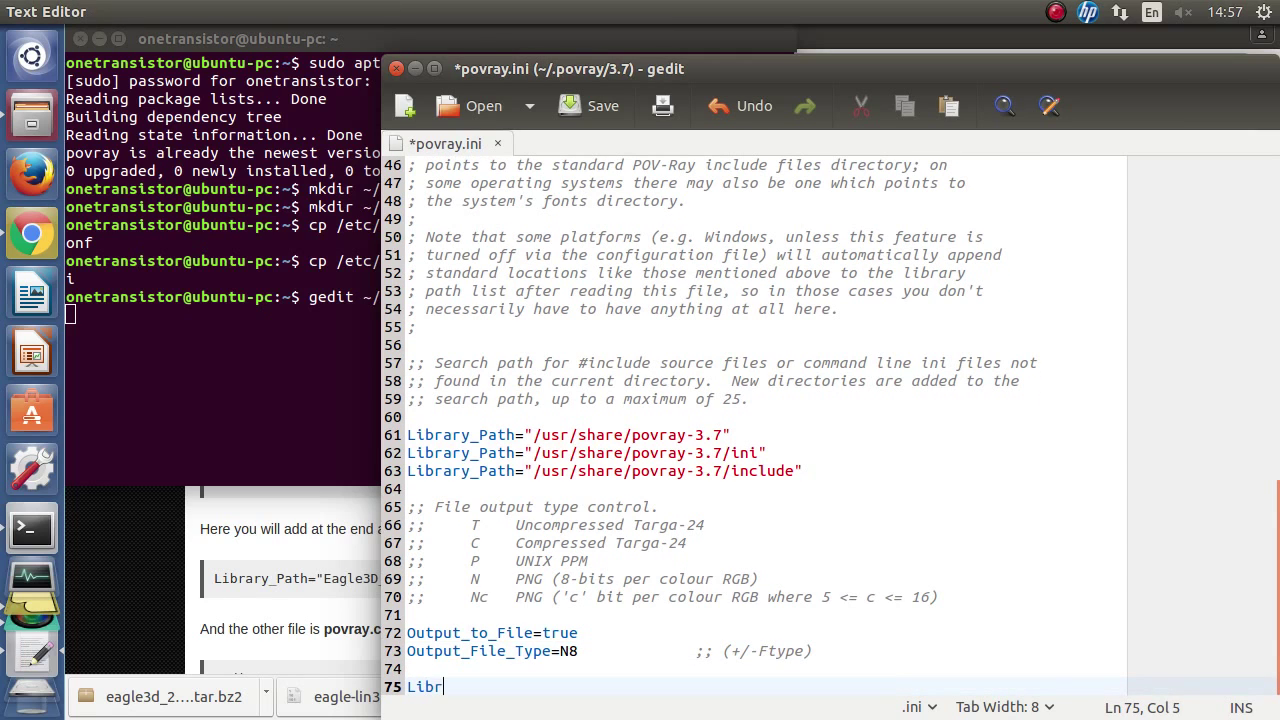
pyautogui.write('Library_Path="')
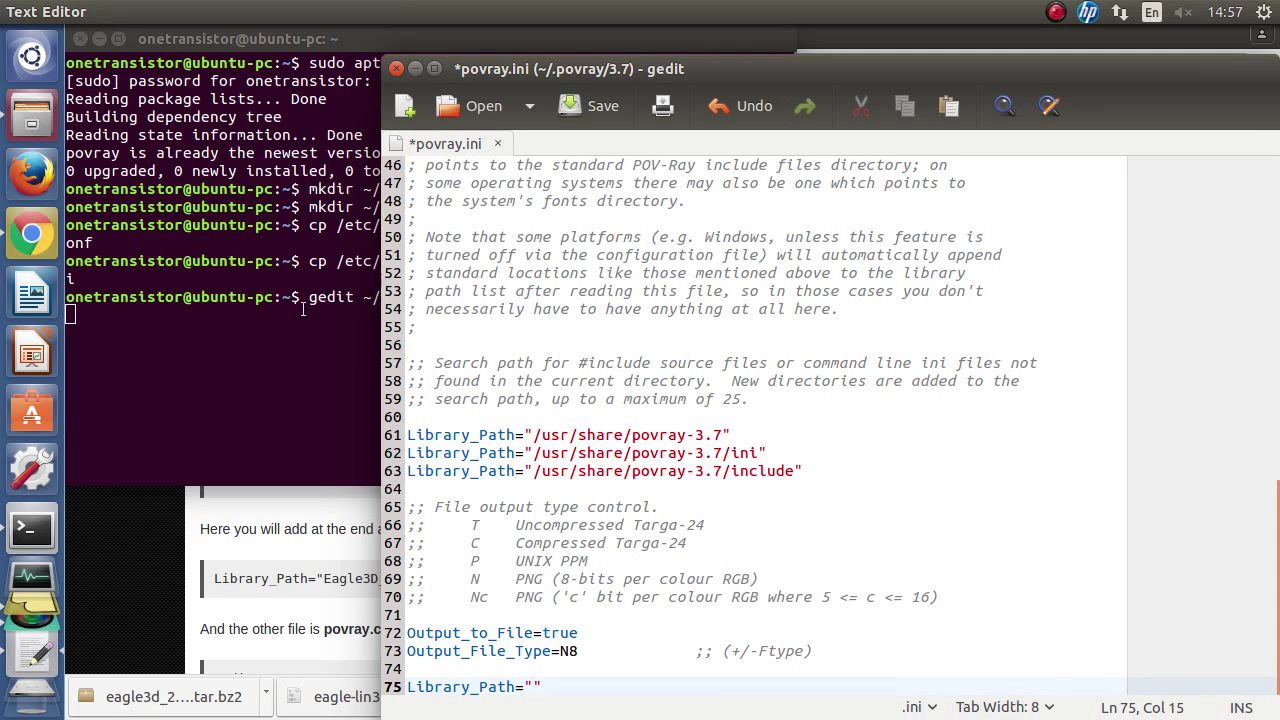
# Step: Copy the full location path of the eagle3d povray folder from its Properties
pyautogui.click(32, 628)
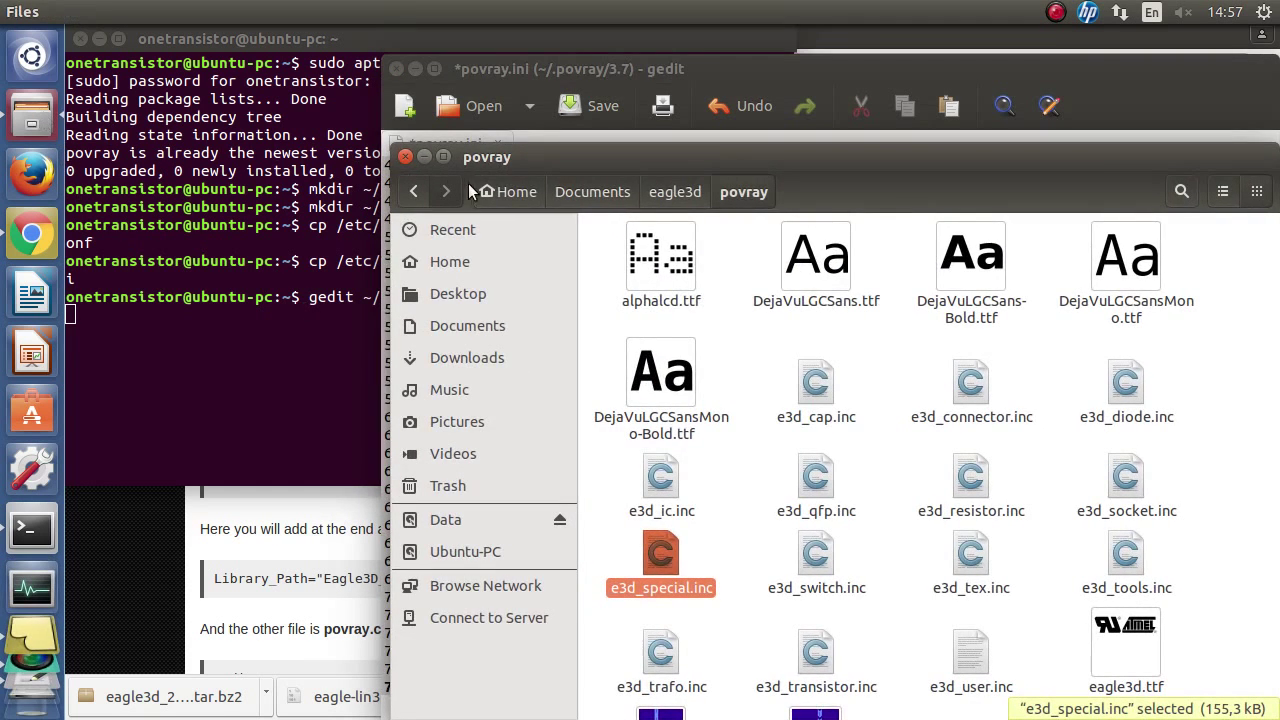
pyautogui.click(675, 191)
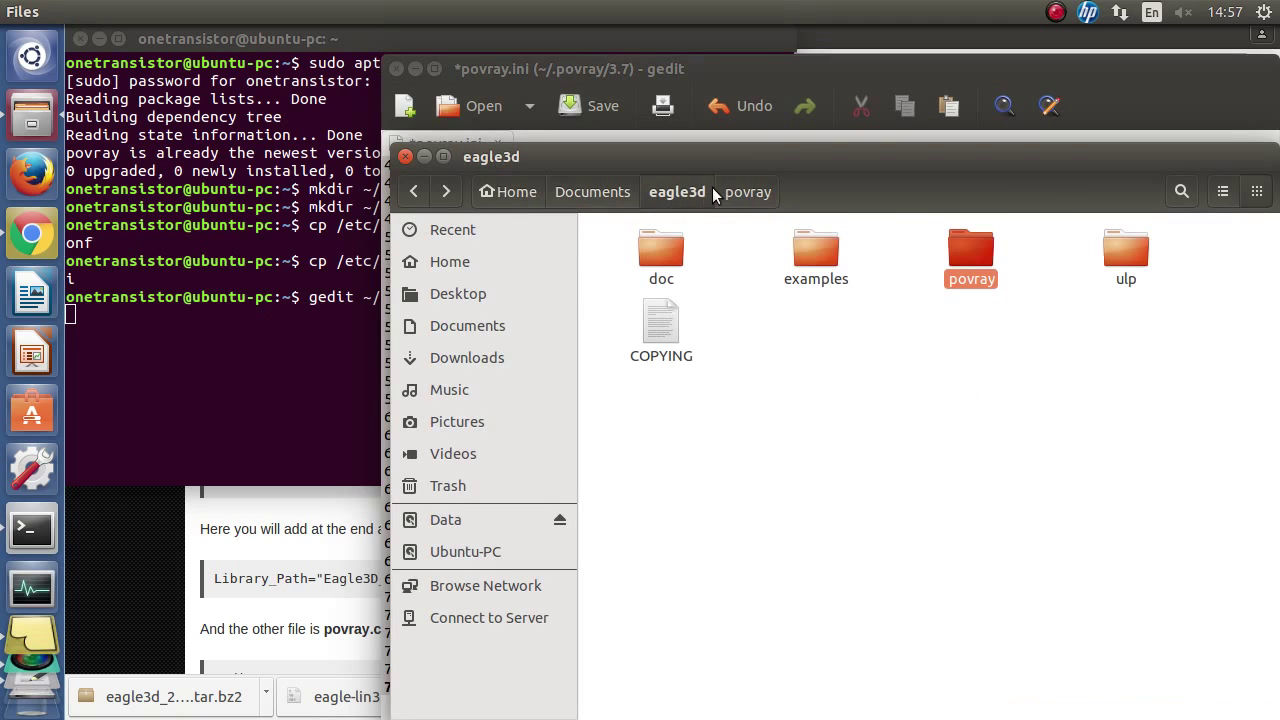
pyautogui.doubleClick(975, 249)
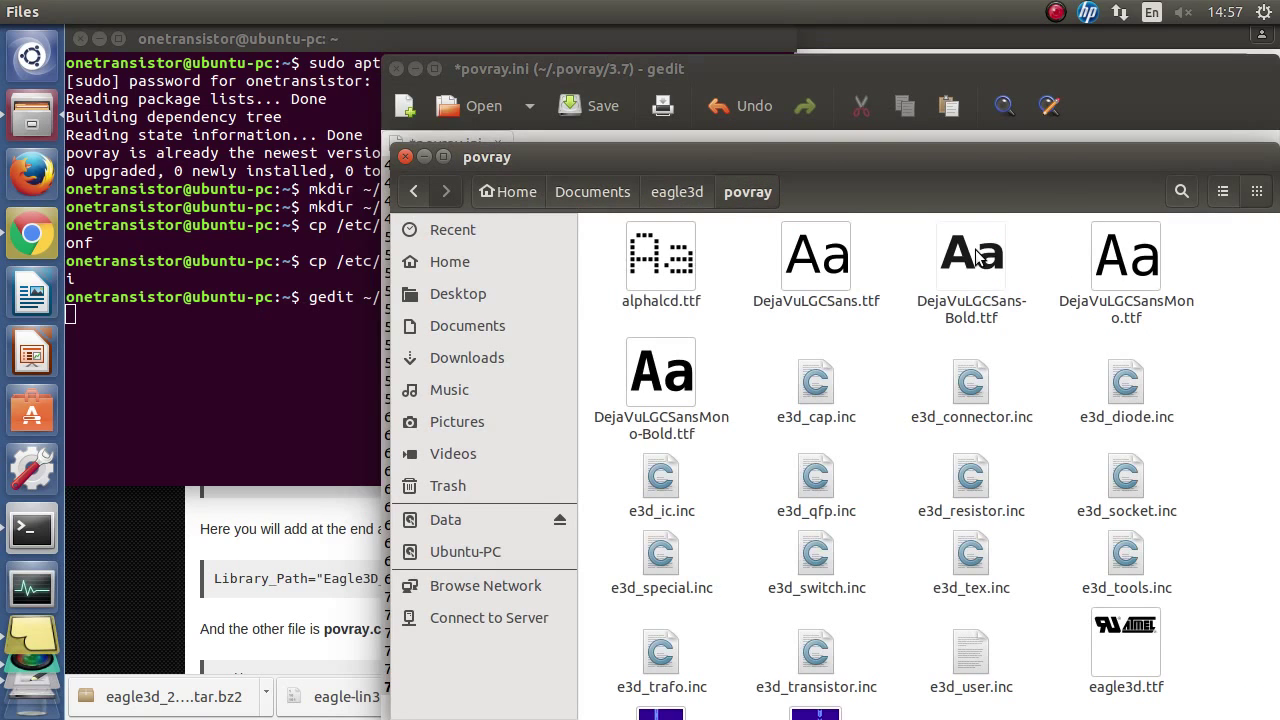
pyautogui.rightClick(1027, 342)
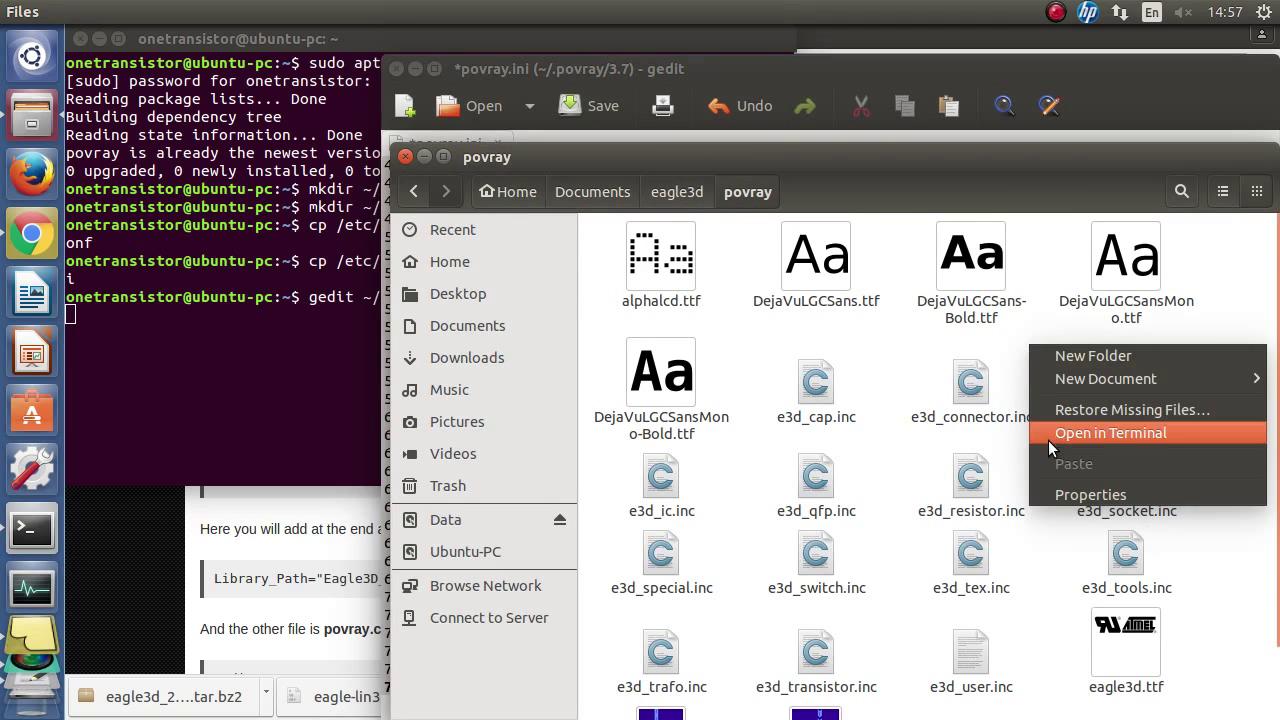
pyautogui.click(1064, 494)
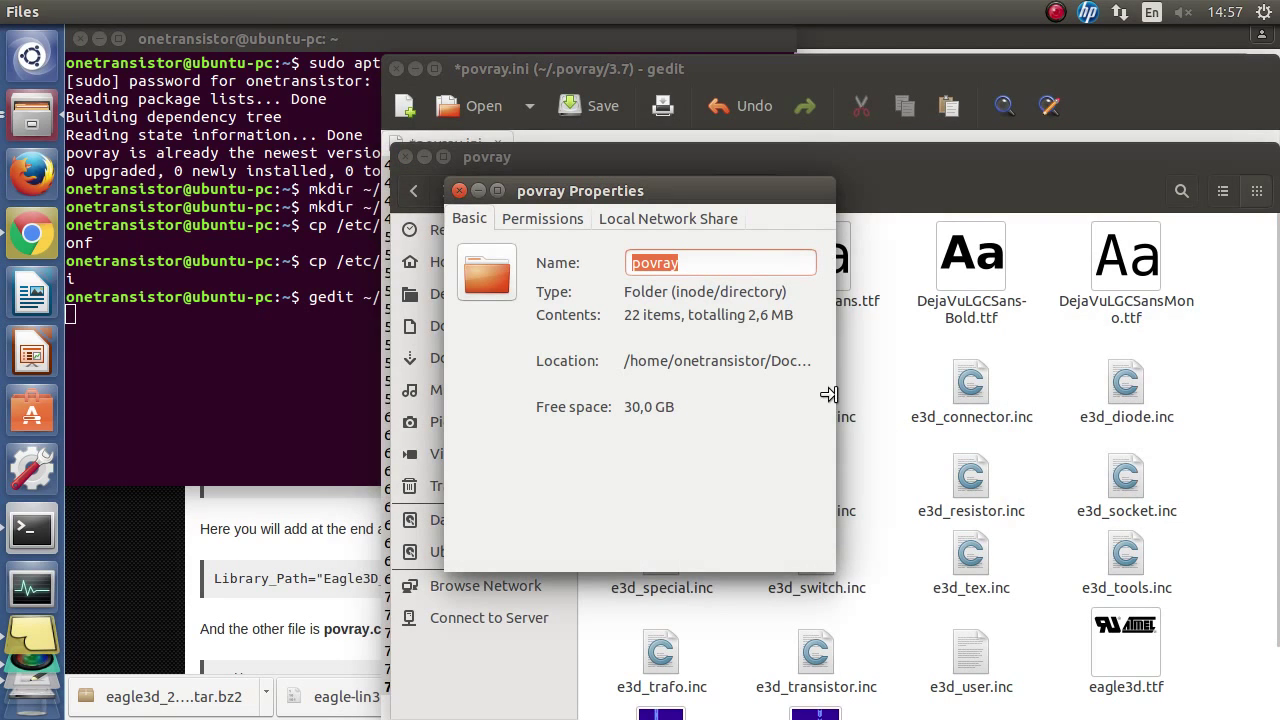
pyautogui.moveTo(829, 394); pyautogui.dragTo(1090, 398)
pyautogui.moveTo(625, 362); pyautogui.dragTo(914, 361)
pyautogui.rightClick(892, 358)
pyautogui.click(908, 391)
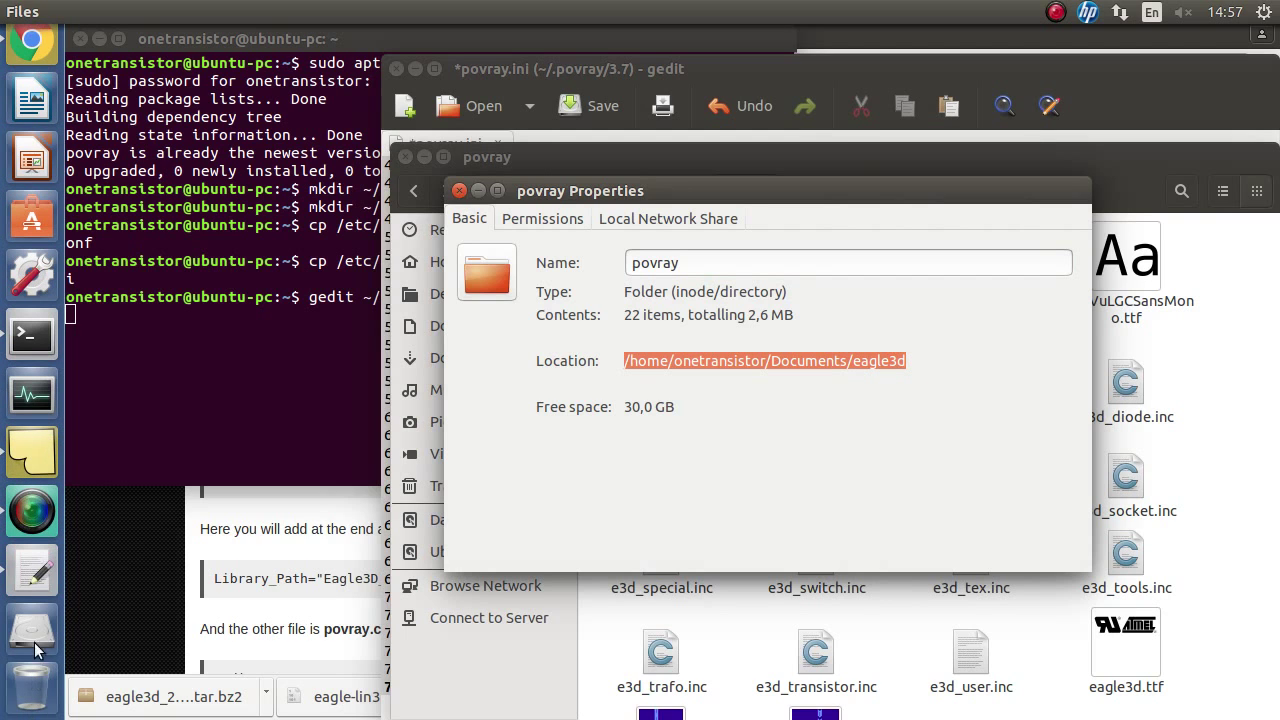
# Step: Paste the path plus /povray into Library_Path on line 75, save, and close gedit and Properties
pyautogui.click(34, 575)
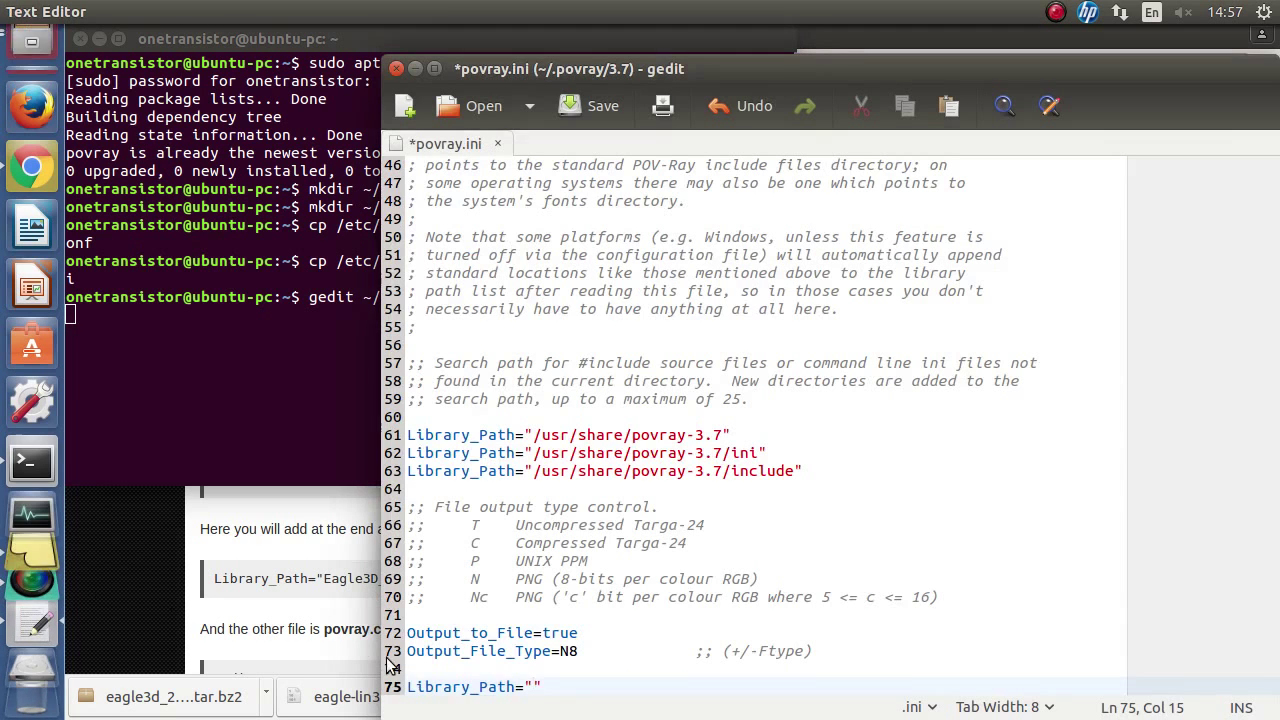
pyautogui.rightClick(535, 687)
pyautogui.click(582, 591)
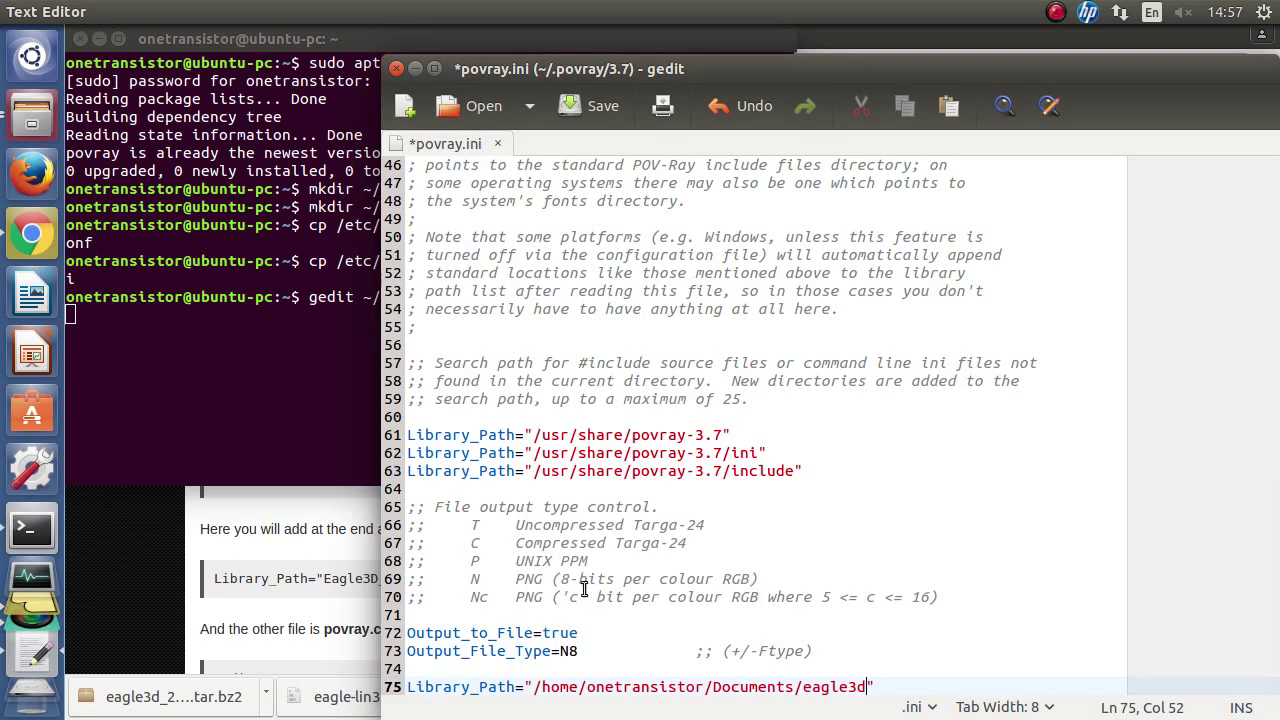
pyautogui.write('/povray')
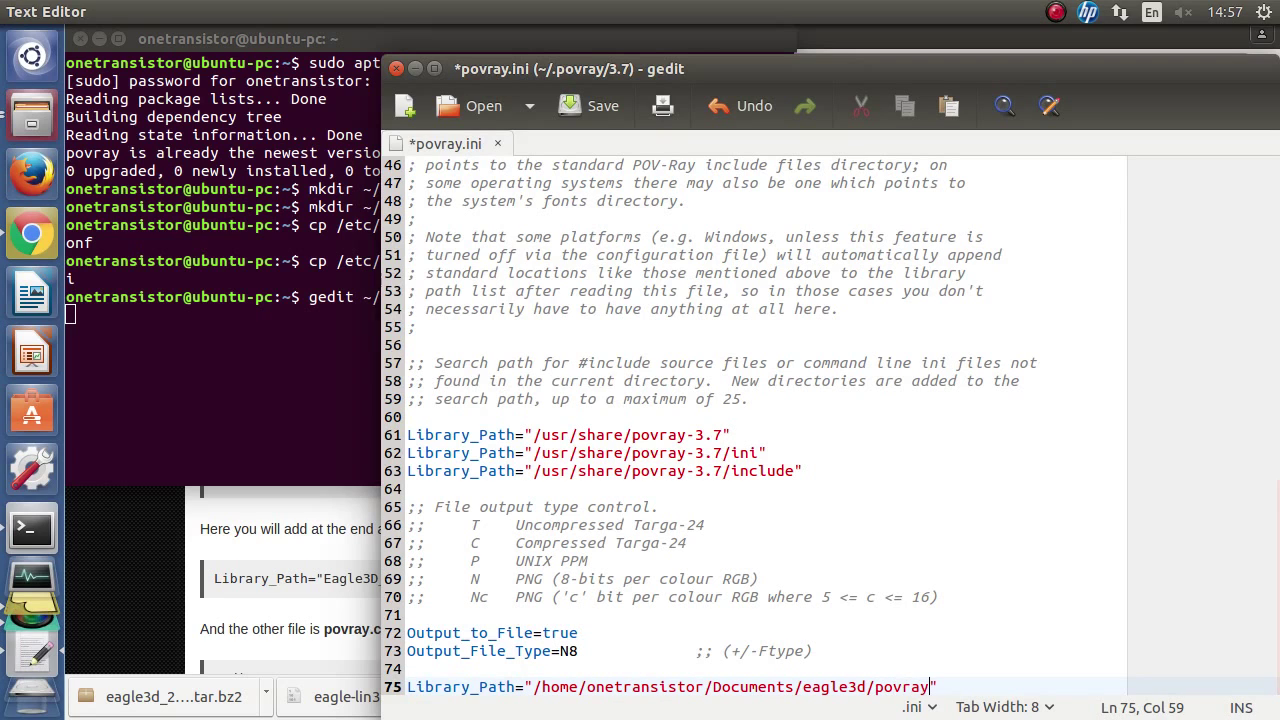
pyautogui.moveTo(877, 686); pyautogui.dragTo(930, 687)
pyautogui.click(910, 687)
pyautogui.click(573, 108)
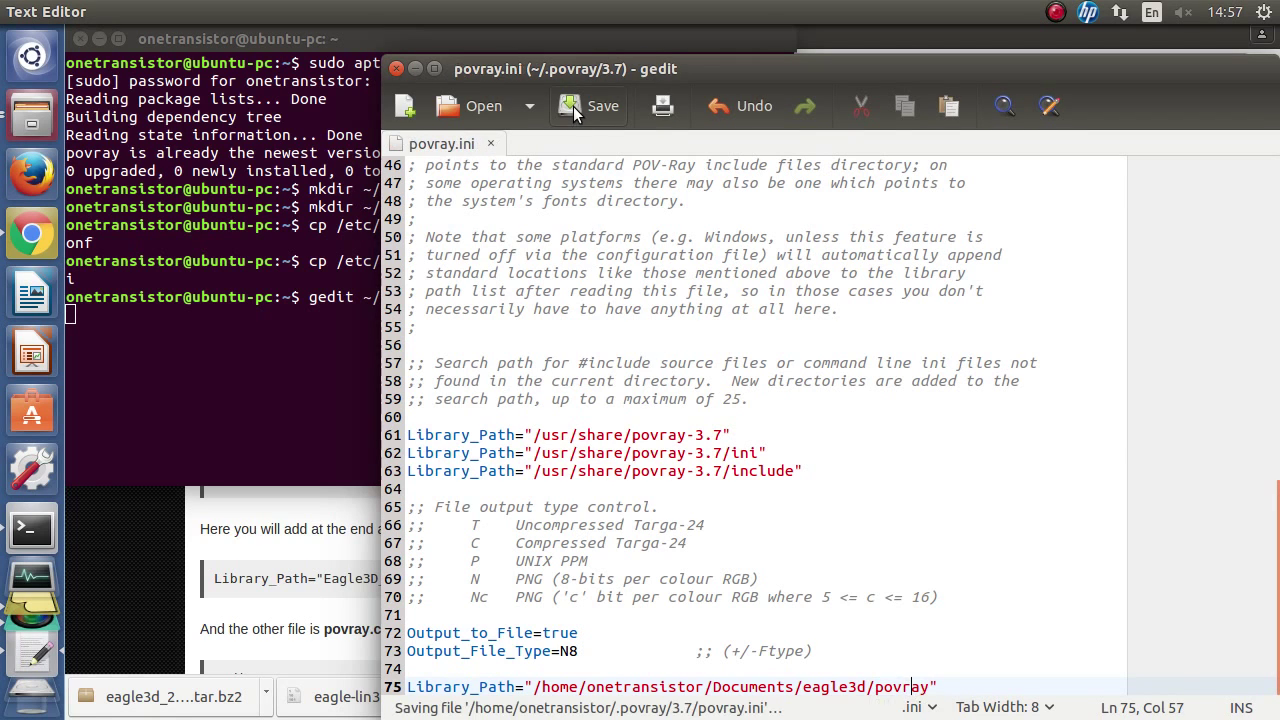
pyautogui.click(396, 68)
pyautogui.click(459, 190)
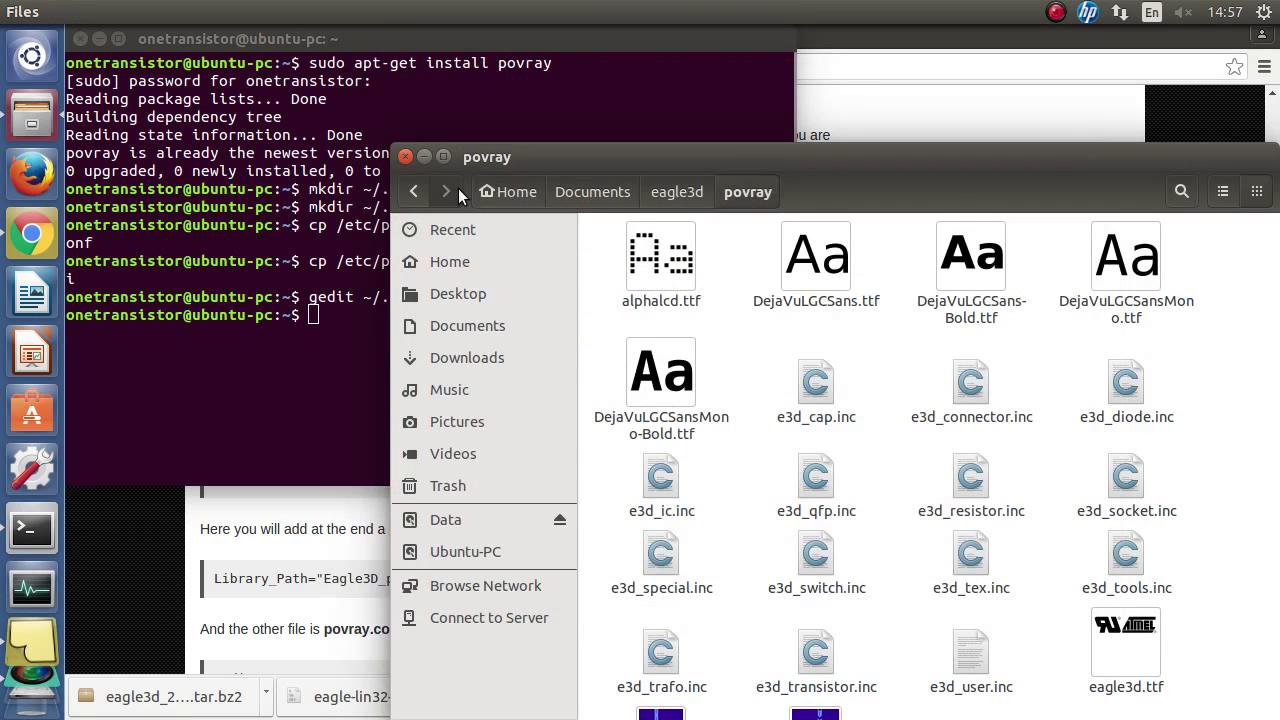
# Step: Open povray.conf in gedit by editing the recalled povray.ini command
pyautogui.click(407, 157)
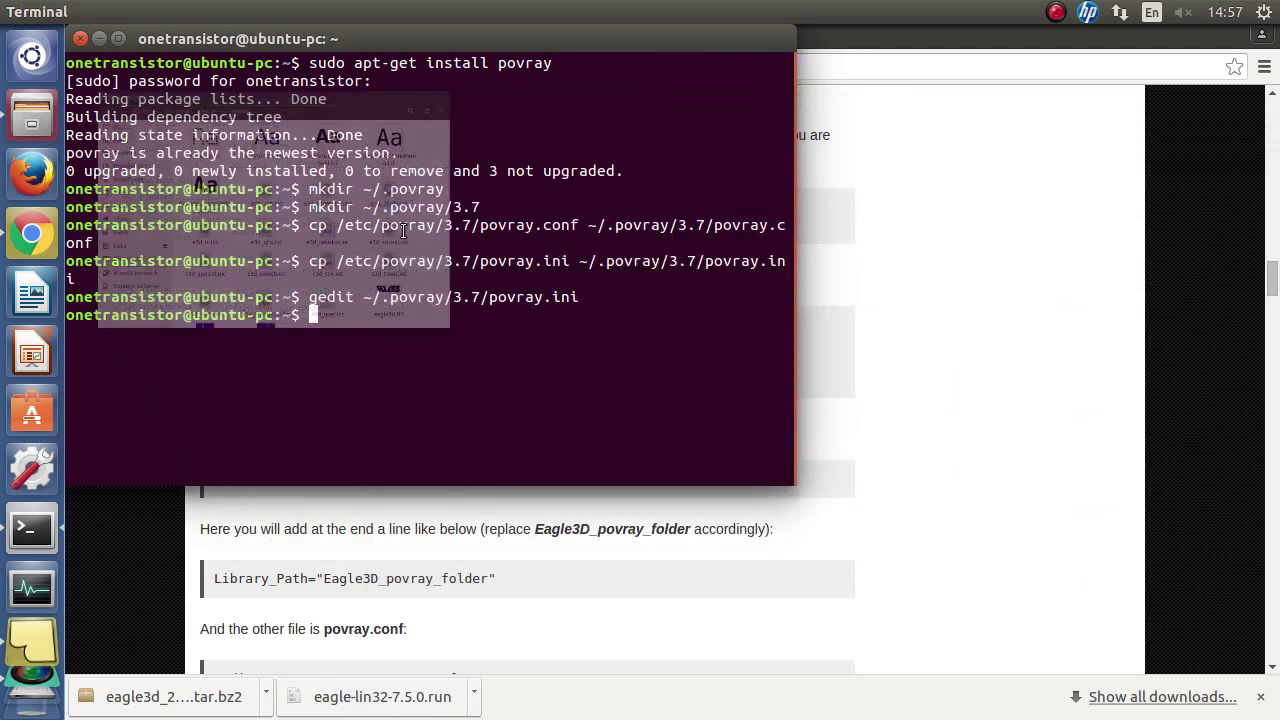
pyautogui.click(43, 633)
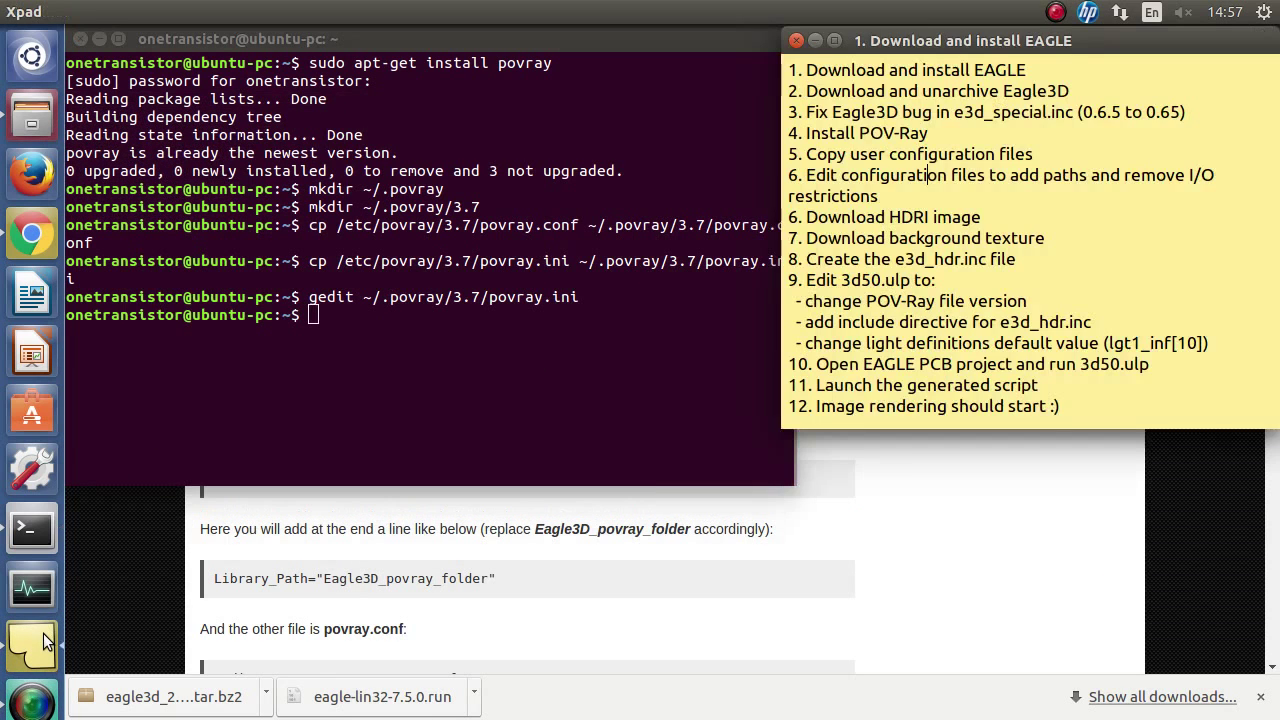
pyautogui.moveTo(1141, 176); pyautogui.dragTo(1187, 176)
pyautogui.click(648, 313)
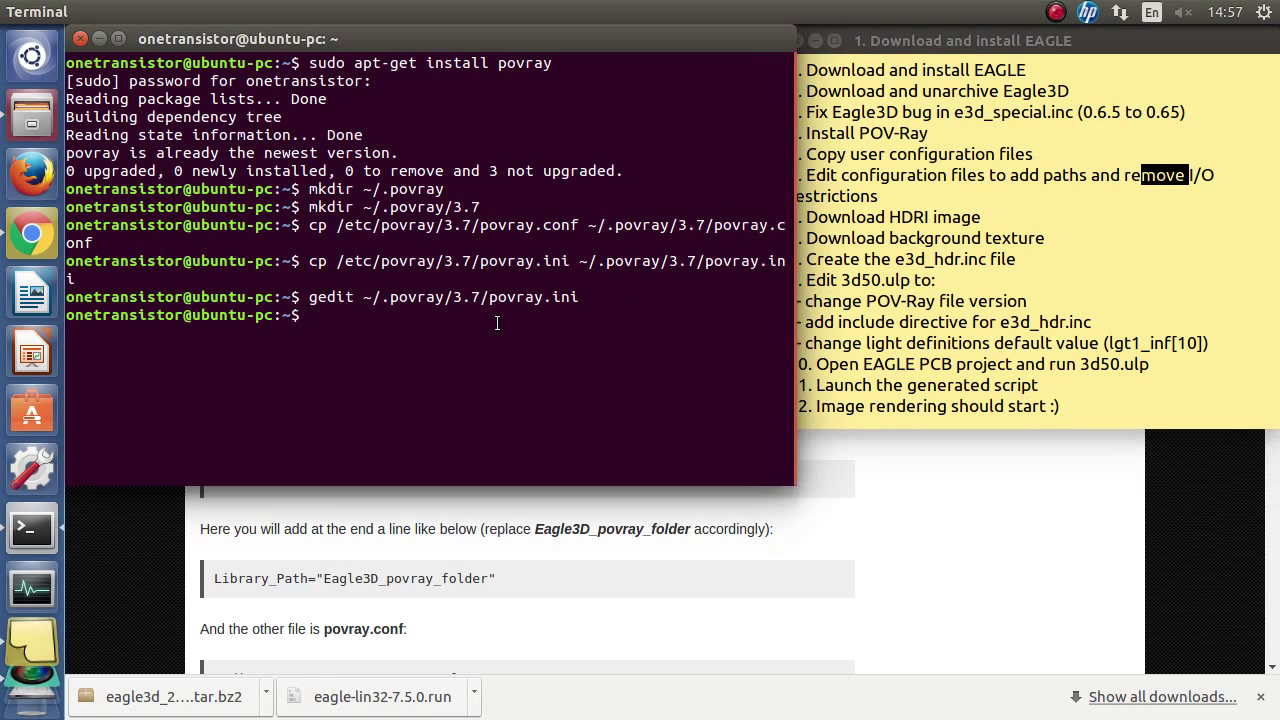
pyautogui.press('Up')
pyautogui.press('BackSpace')
pyautogui.press('BackSpace')
pyautogui.write('conf')
pyautogui.press('Return')
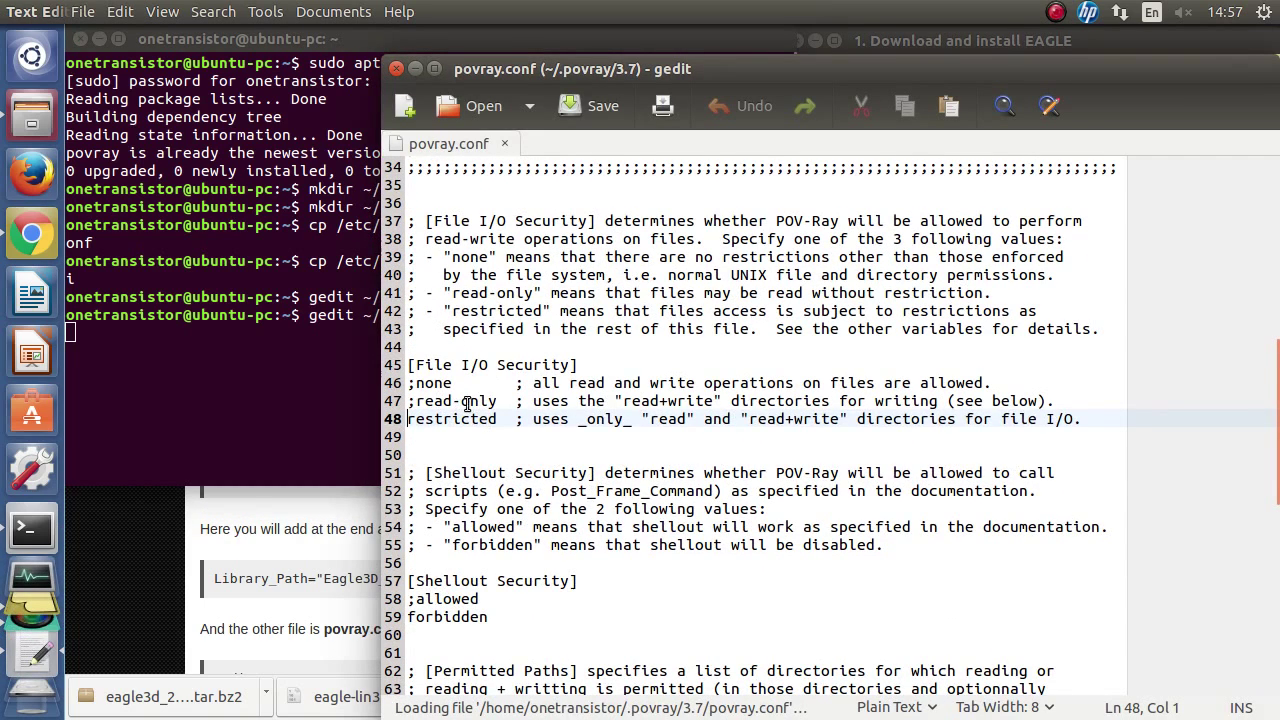
# Step: Uncomment the none line 46, comment out the restricted line 48, then save and close
pyautogui.click(418, 383)
pyautogui.press('BackSpace')
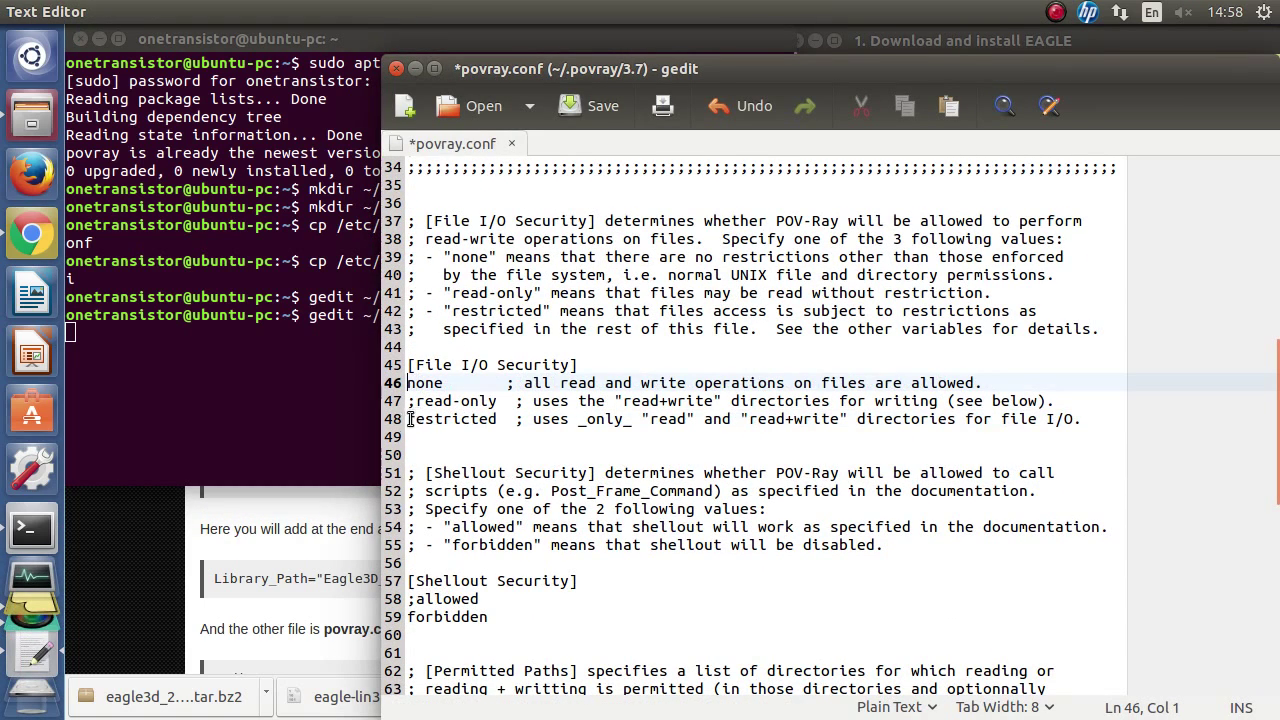
pyautogui.click(409, 419)
pyautogui.write(';')
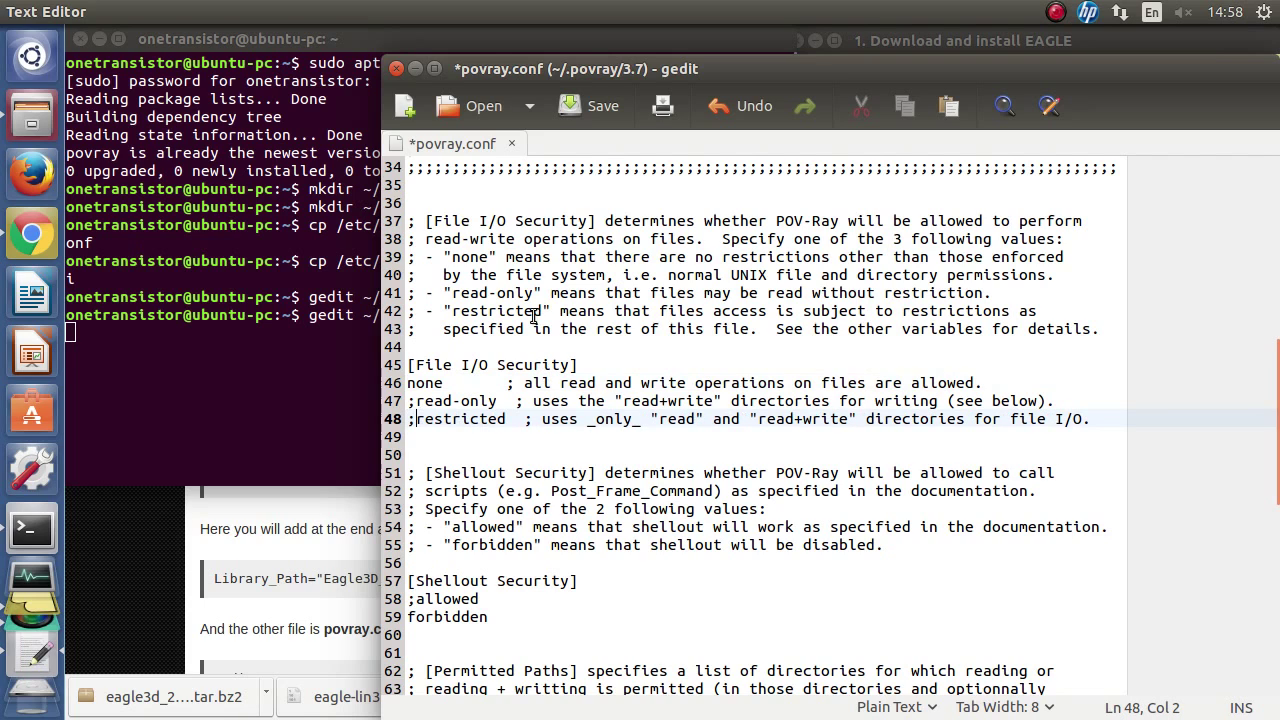
pyautogui.doubleClick(409, 383)
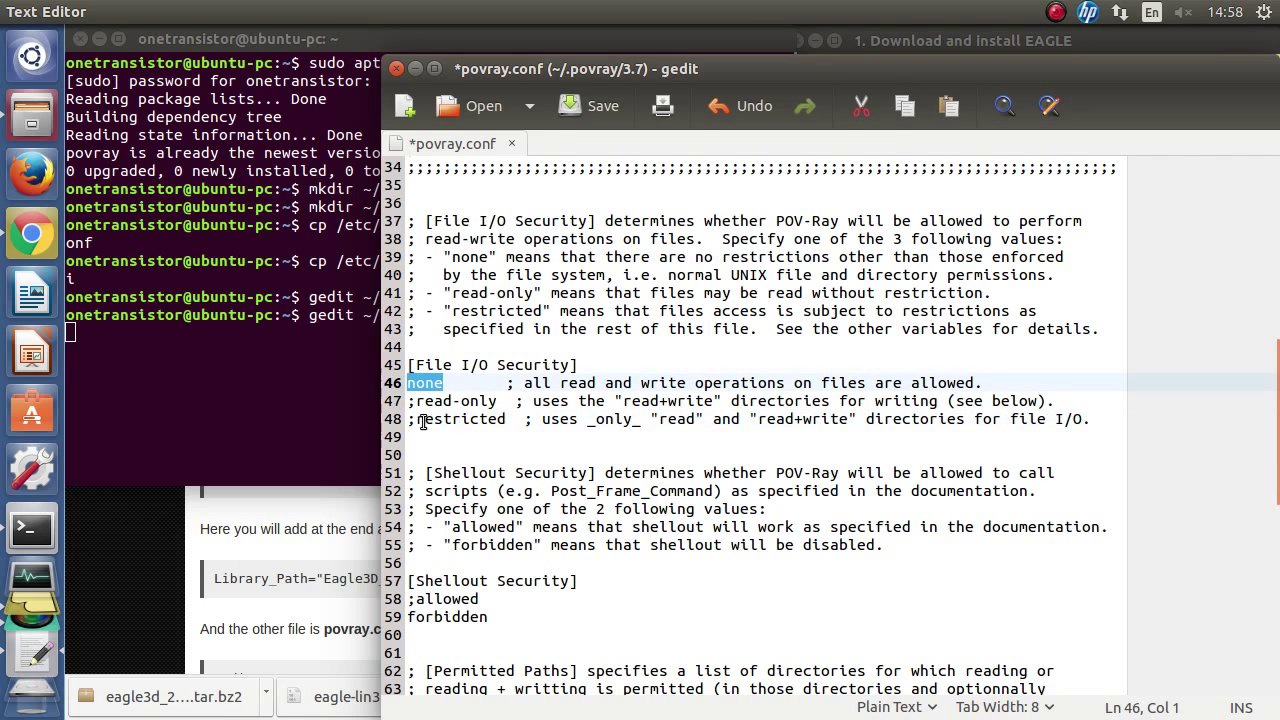
pyautogui.click(418, 420)
pyautogui.click(581, 108)
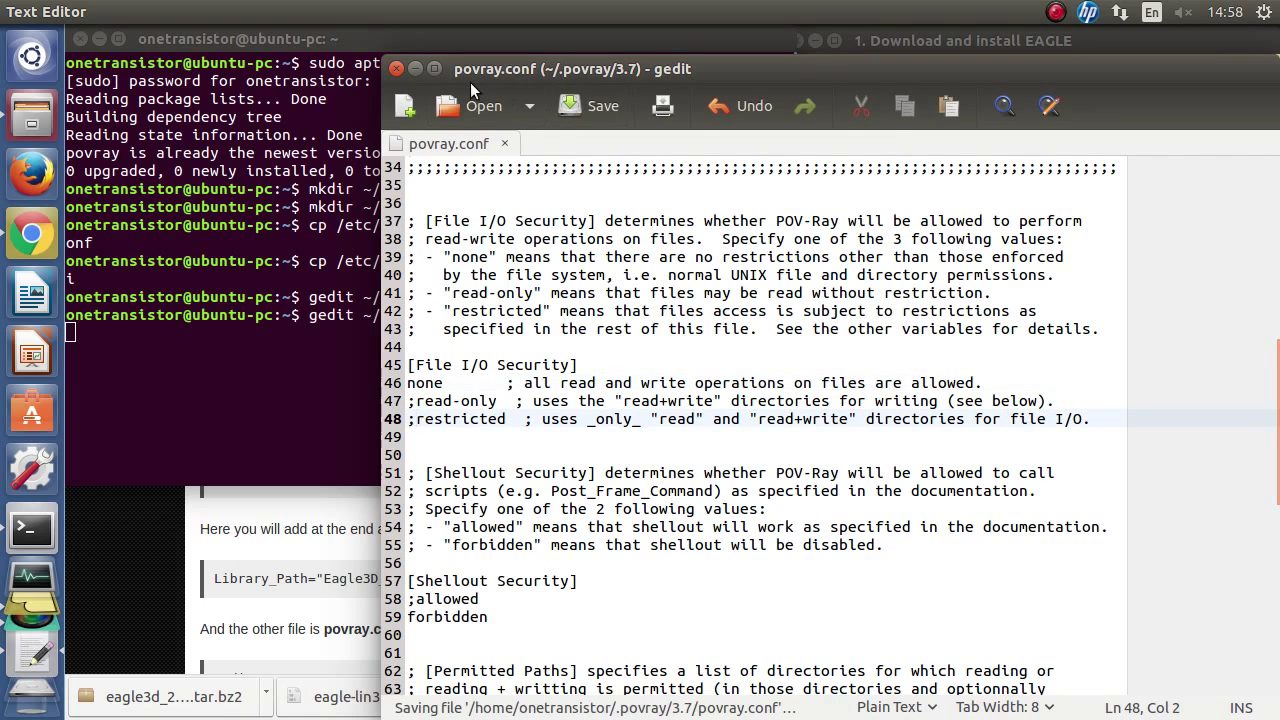
pyautogui.click(396, 67)
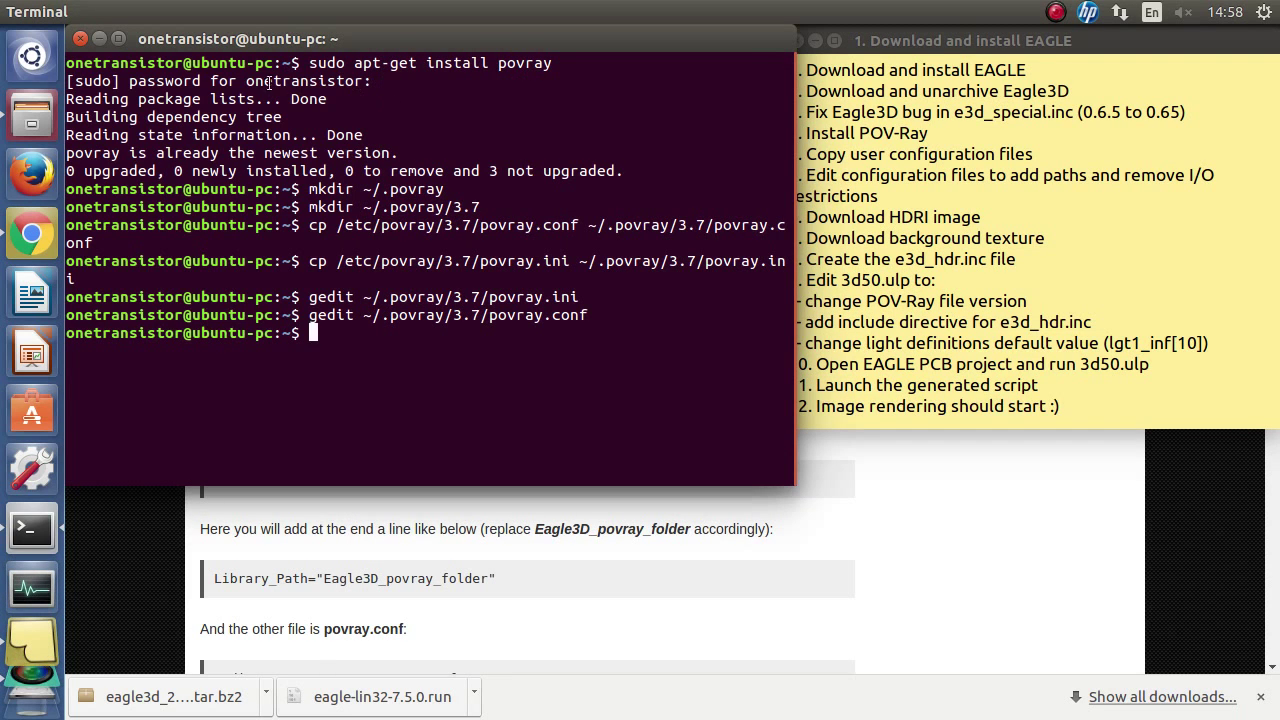
# Step: Open Keith Bruns' light probes page from the tutorial's Resources section in a new tab
pyautogui.click(83, 39)
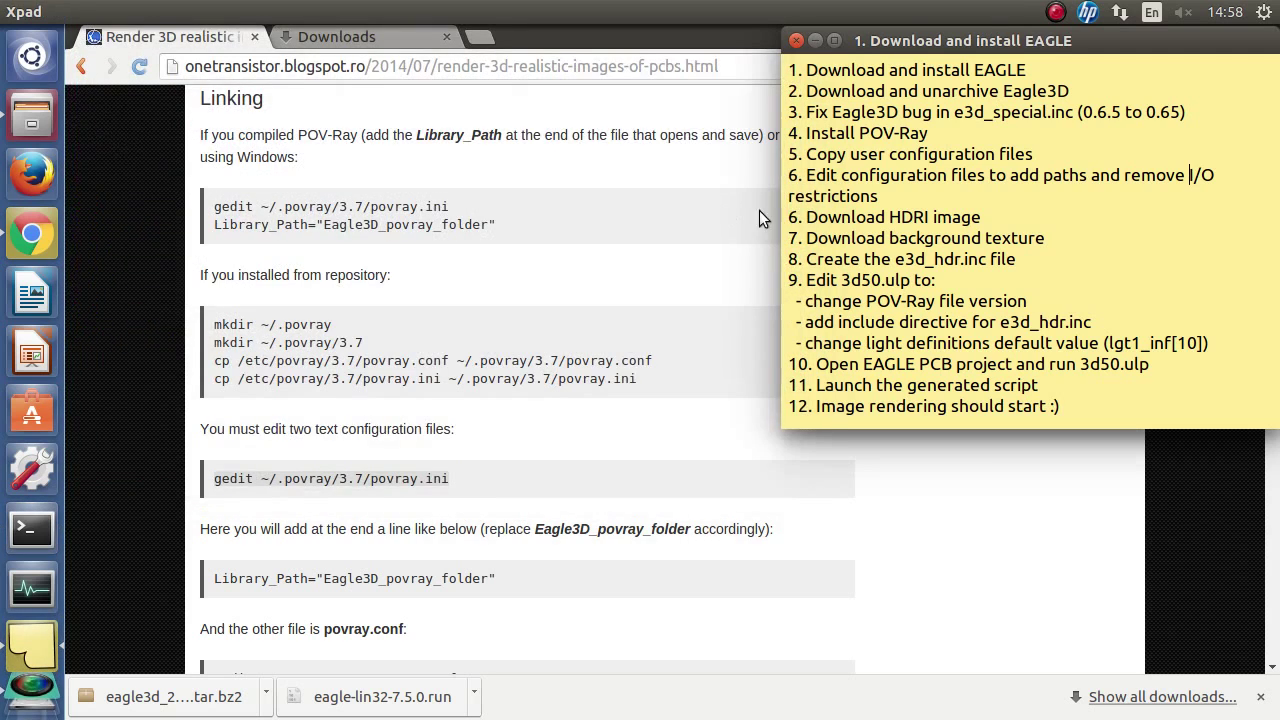
pyautogui.click(808, 217)
pyautogui.moveTo(826, 217); pyautogui.dragTo(982, 218)
pyautogui.click(847, 259)
pyautogui.click(229, 283)
pyautogui.scroll(-7, 229, 283)
pyautogui.moveTo(1271, 316); pyautogui.dragTo(1274, 573)
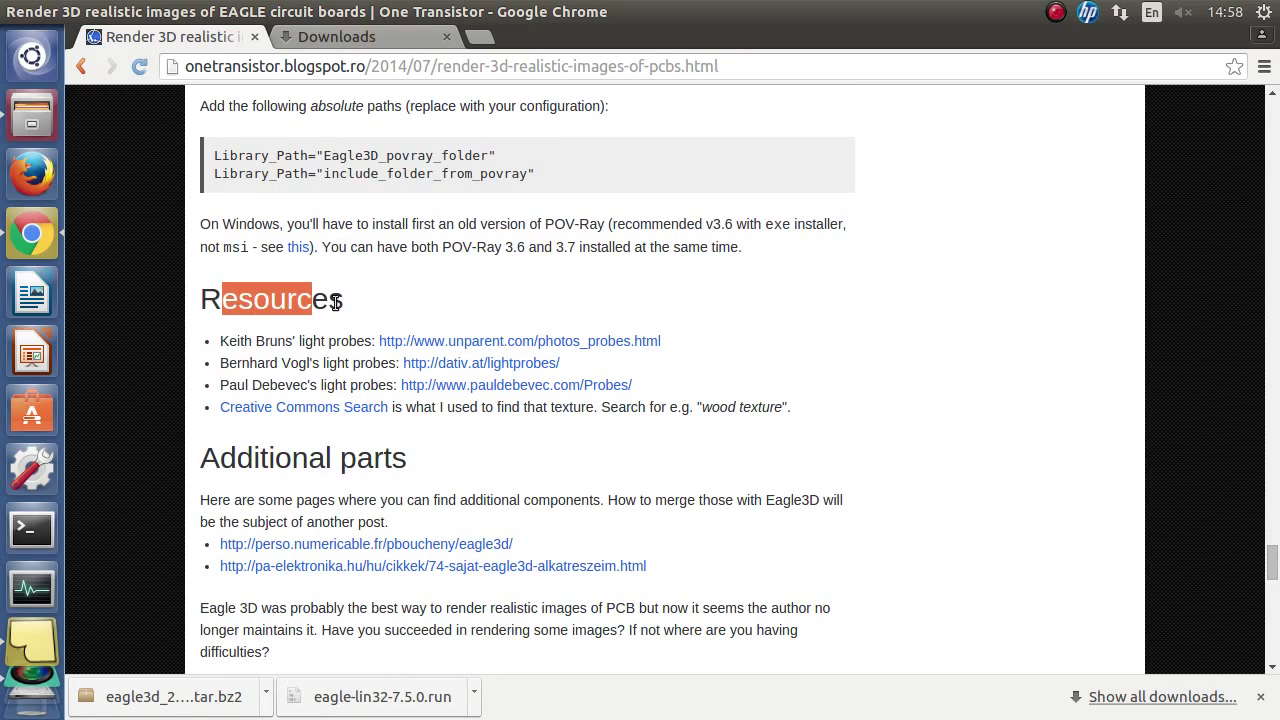
pyautogui.middleClick(446, 343)
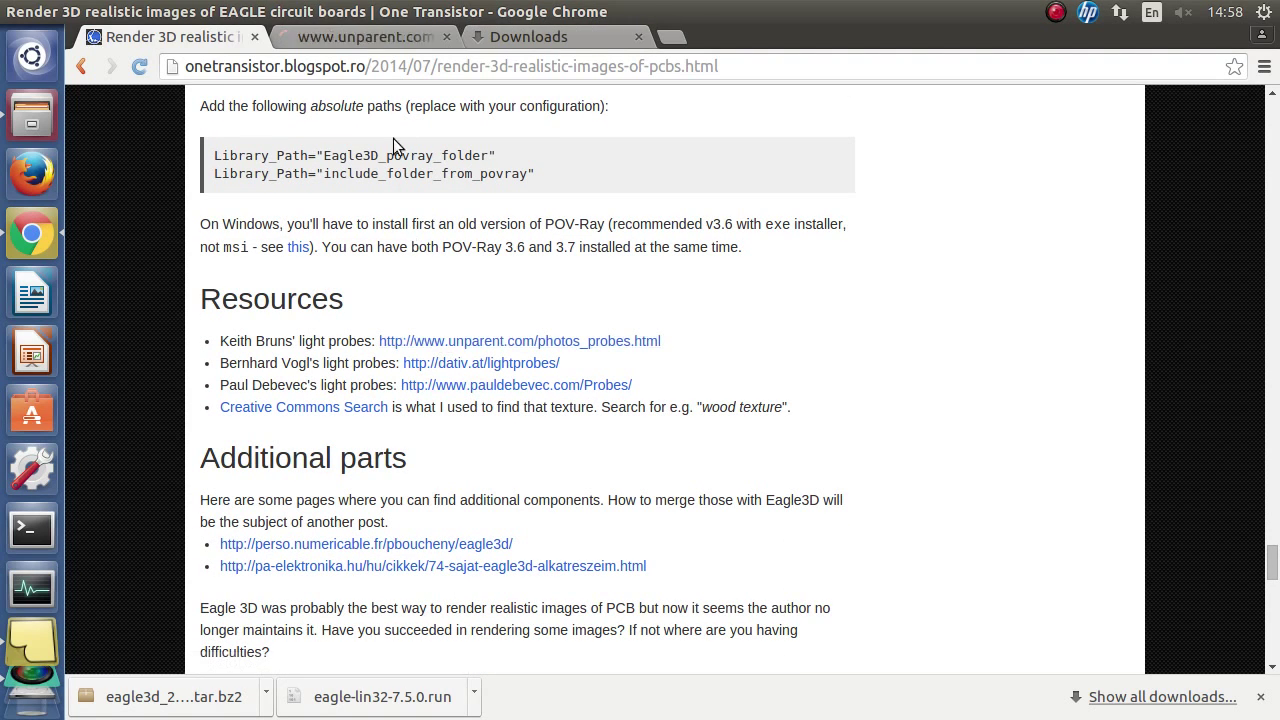
pyautogui.click(383, 38)
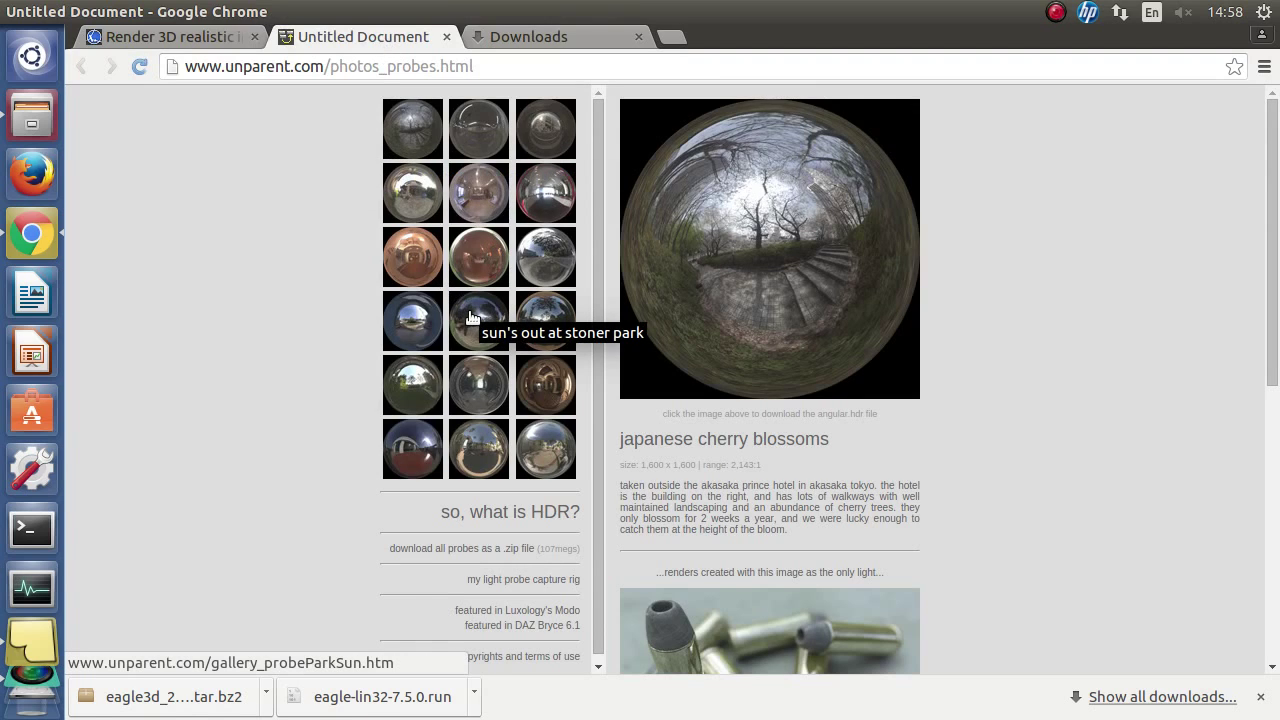
# Step: Download the stoner park probe as probe_parkSun_FINAL.hdr and show all downloads
pyautogui.click(472, 317)
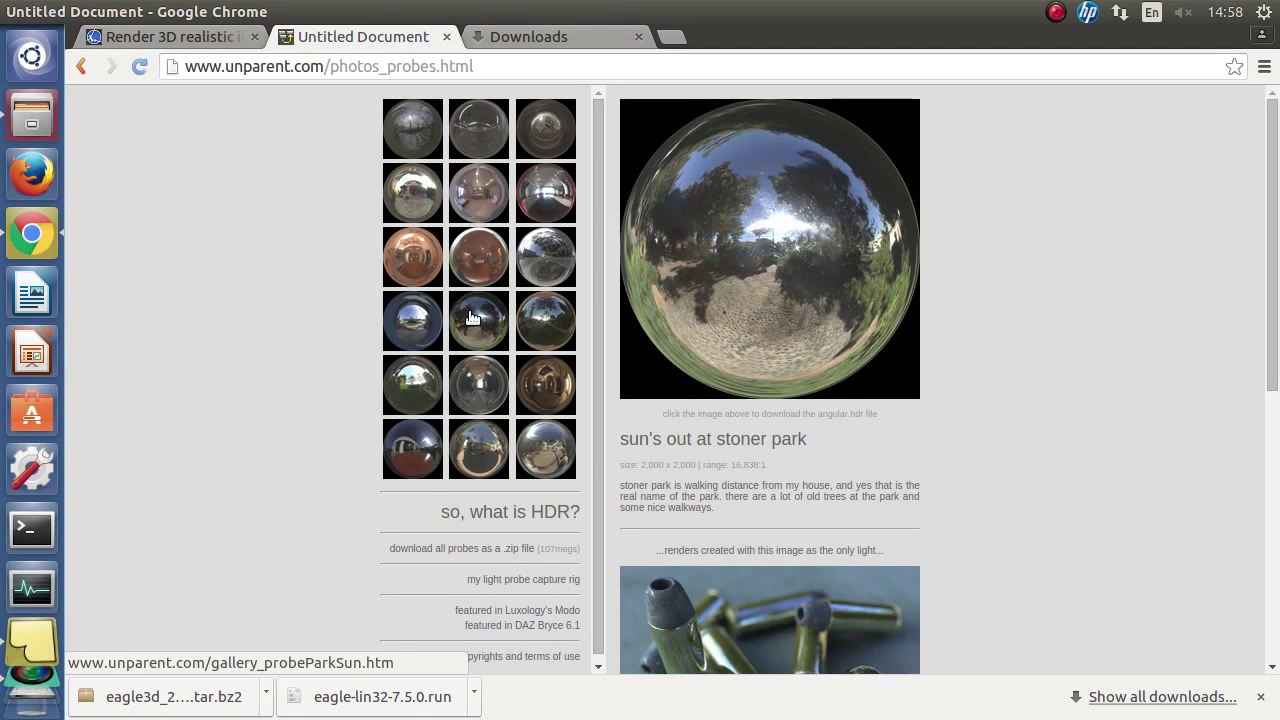
pyautogui.scroll(-2, 811, 390)
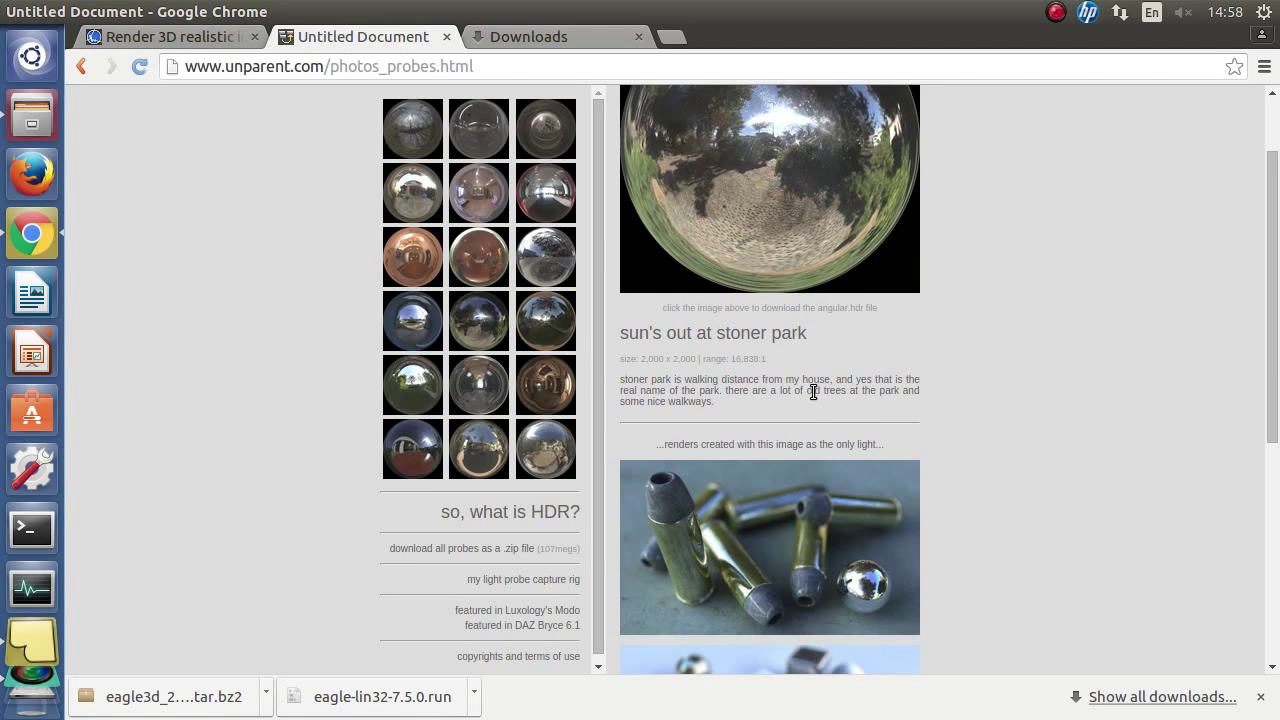
pyautogui.click(745, 185)
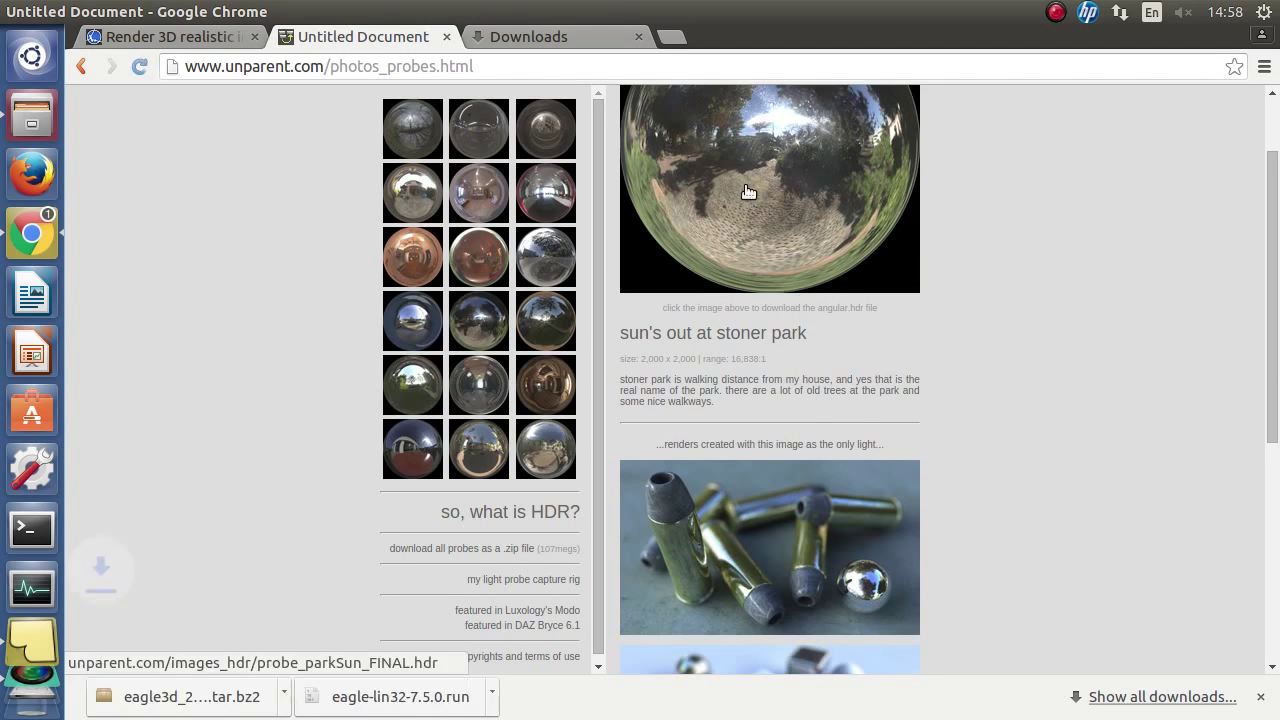
pyautogui.click(1118, 697)
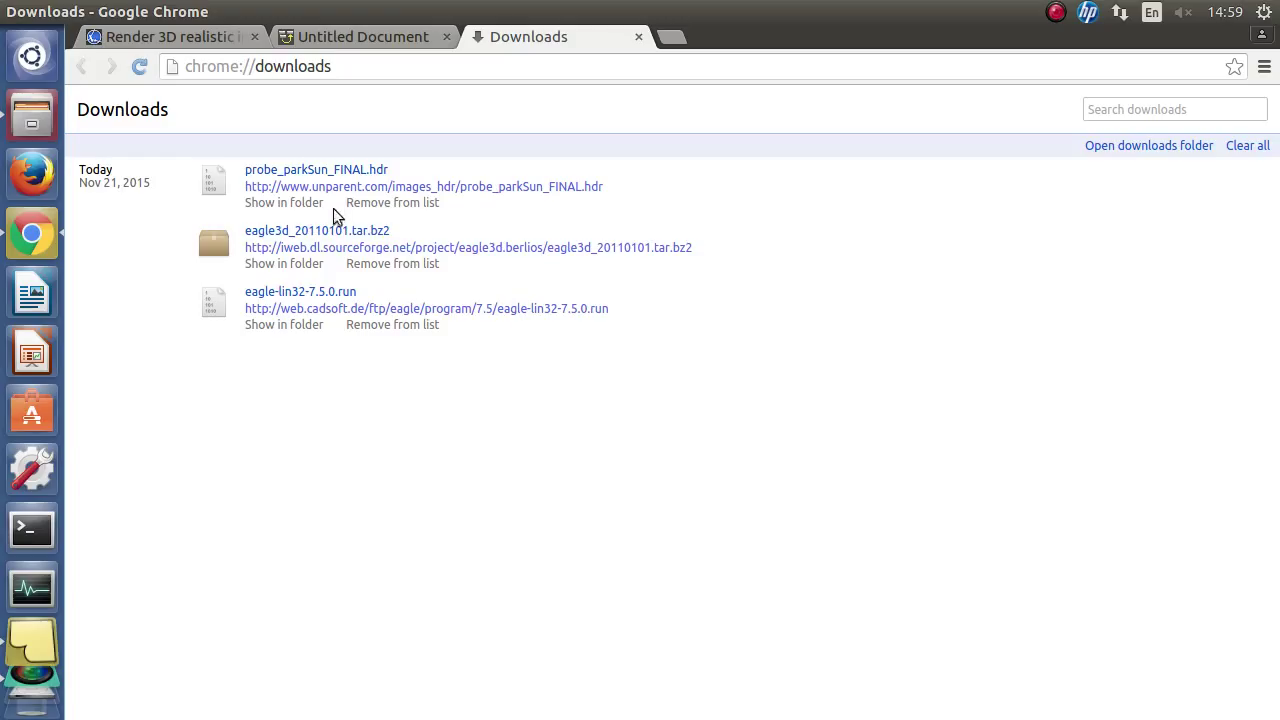
# Step: Move probe_parkSun_FINAL.hdr from Downloads into Documents/eagle3d/povray by cut and paste, then close Files
pyautogui.click(300, 203)
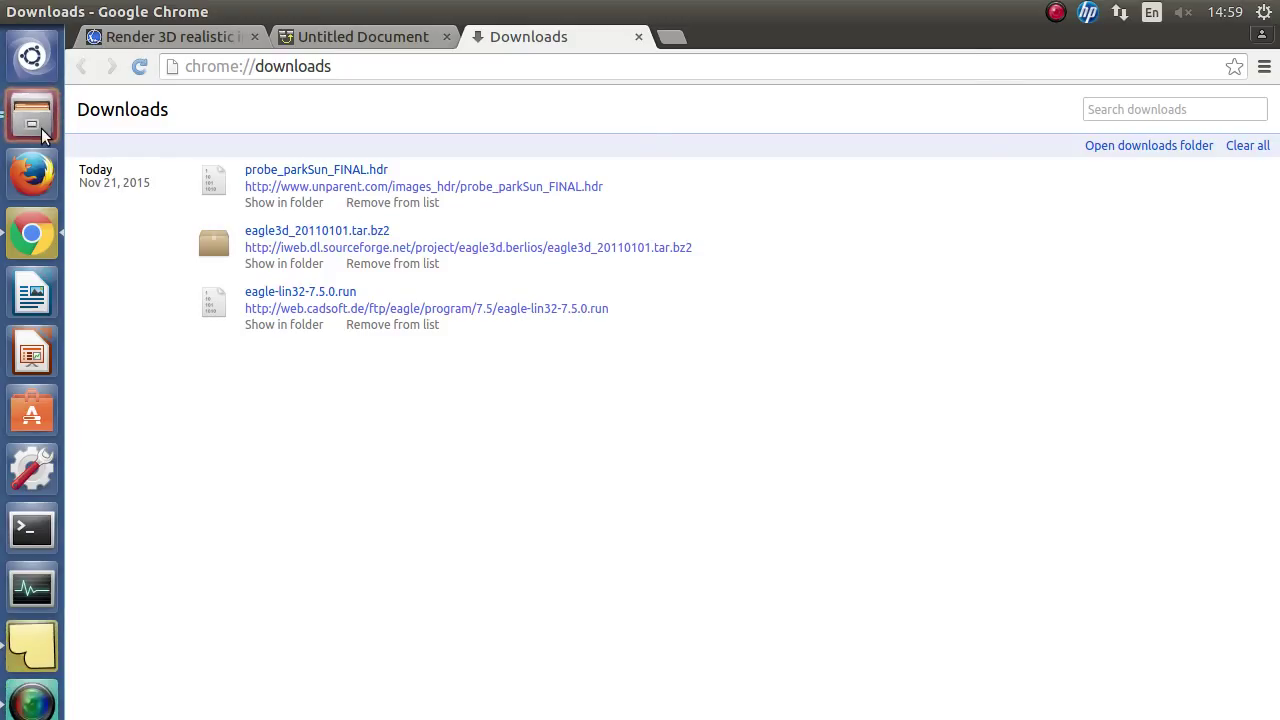
pyautogui.click(337, 137)
pyautogui.rightClick(337, 137)
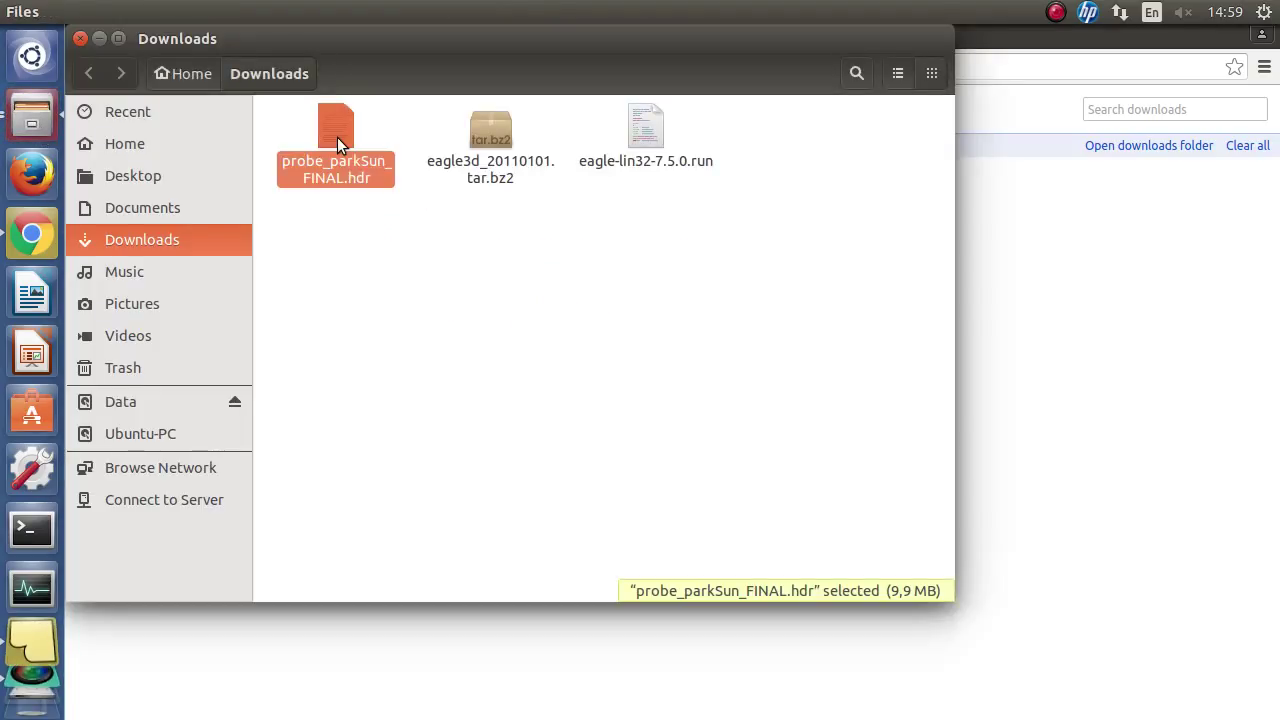
pyautogui.click(364, 209)
pyautogui.click(164, 207)
pyautogui.doubleClick(336, 135)
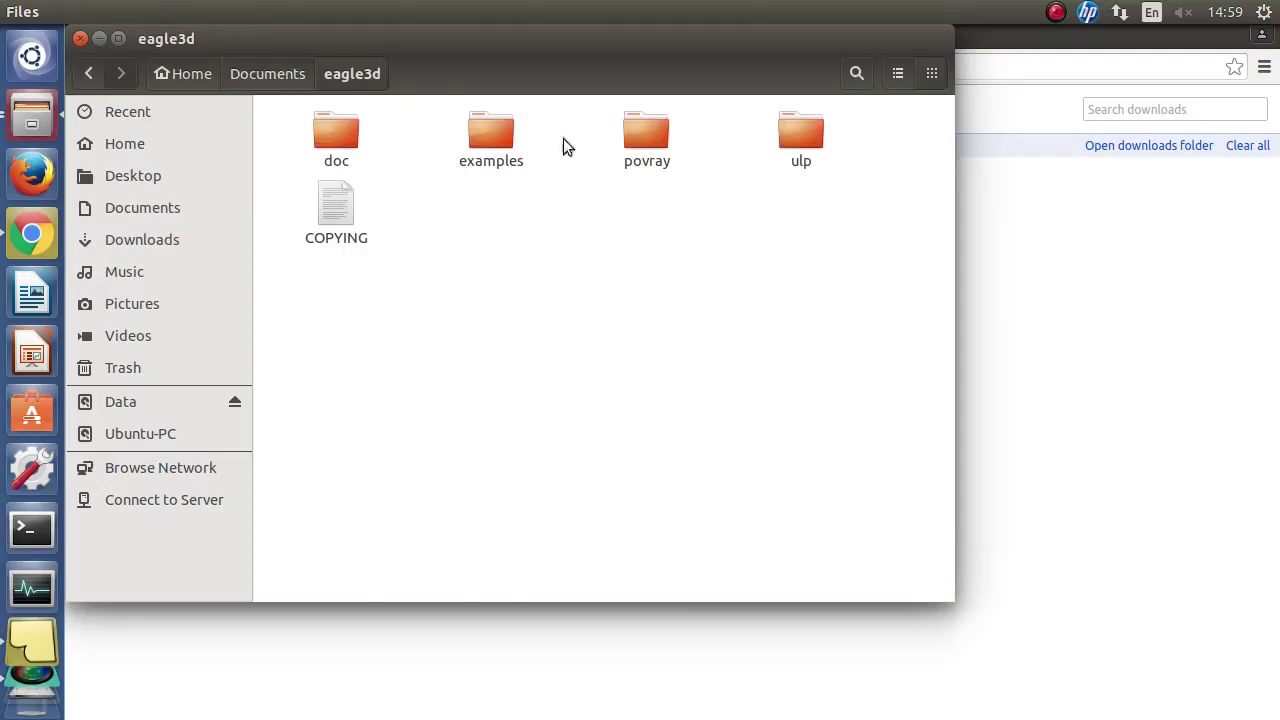
pyautogui.doubleClick(646, 133)
pyautogui.rightClick(894, 208)
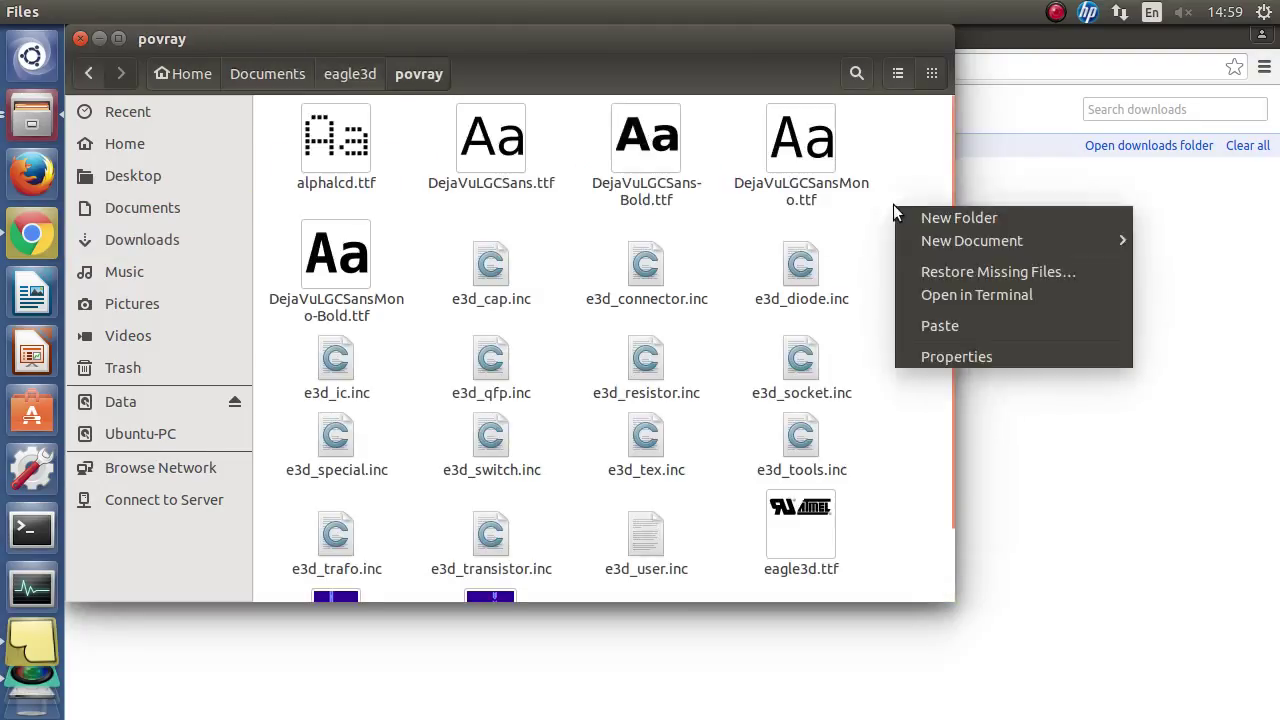
pyautogui.click(939, 325)
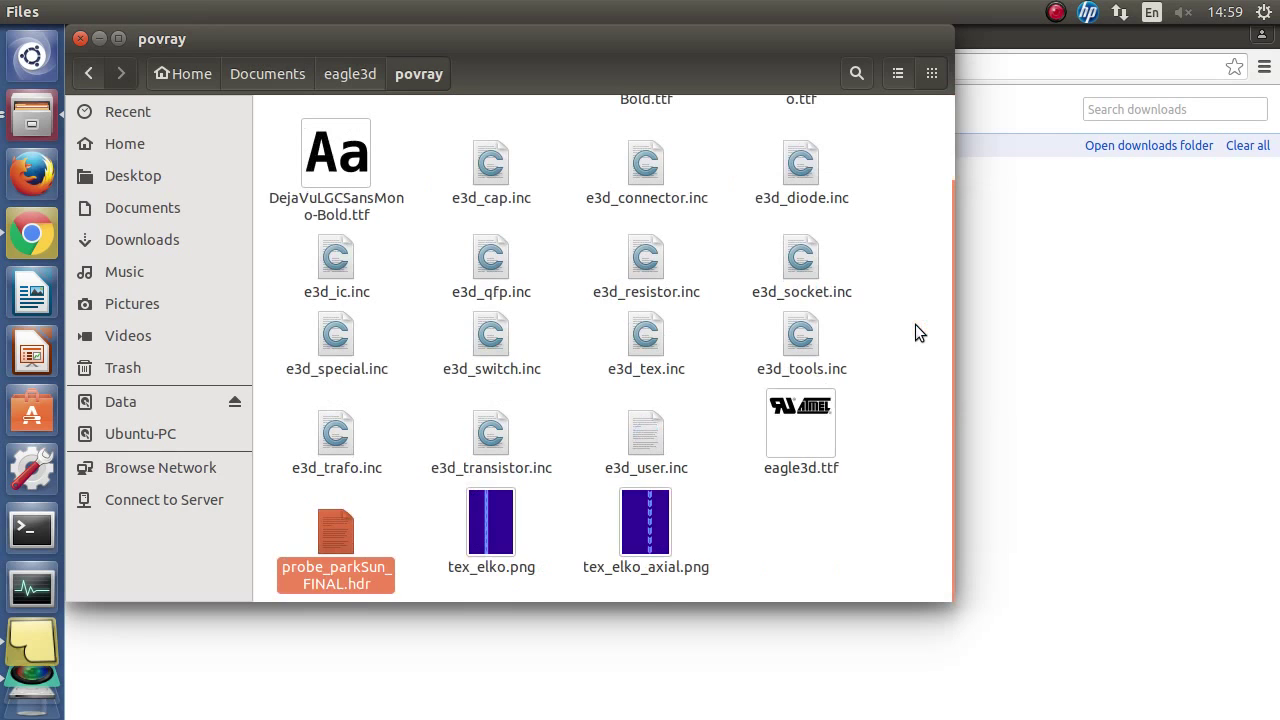
pyautogui.click(81, 39)
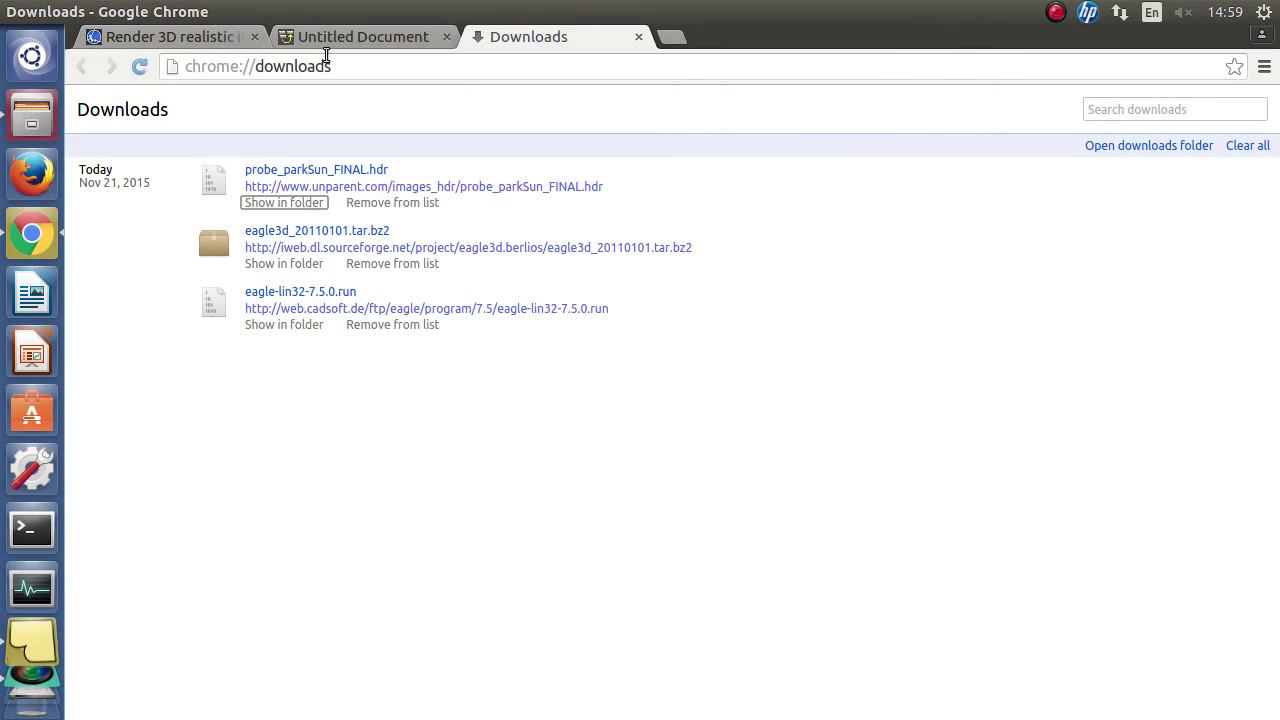
# Step: Close the light probes tab and open the tutorial's Wikimedia Commons wood texture link in a new tab
pyautogui.click(358, 38)
pyautogui.click(446, 37)
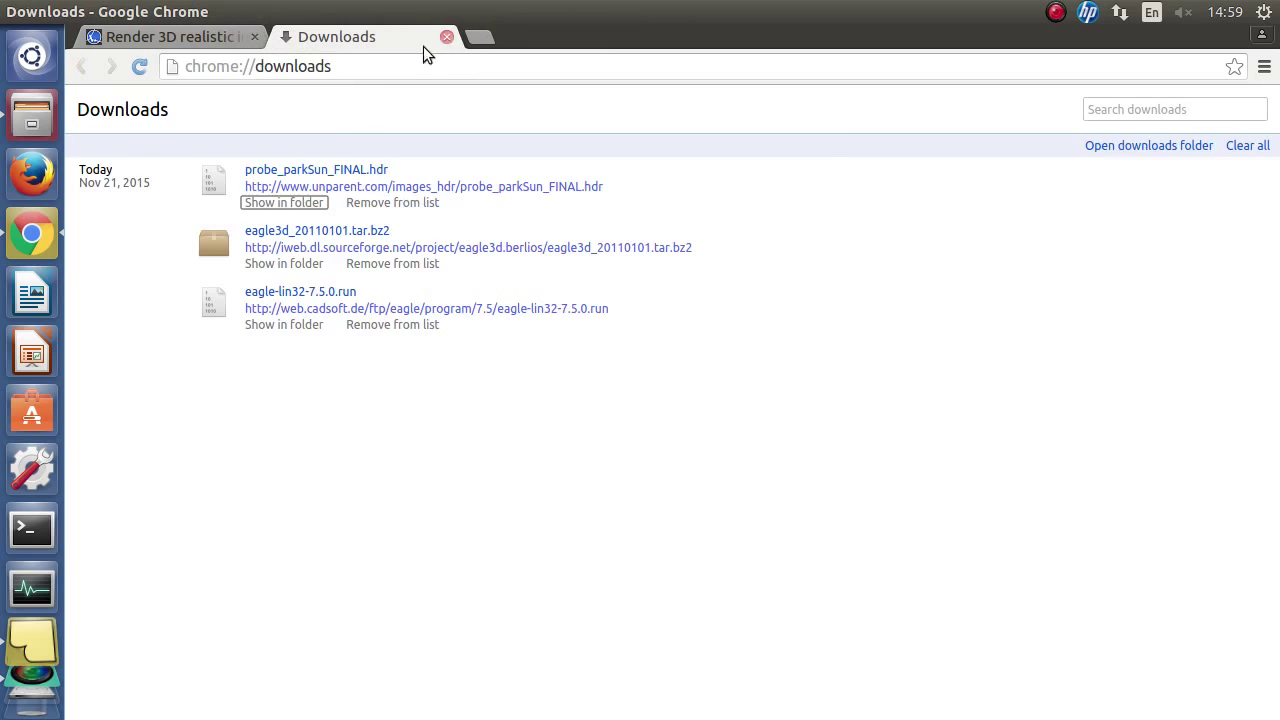
pyautogui.click(47, 634)
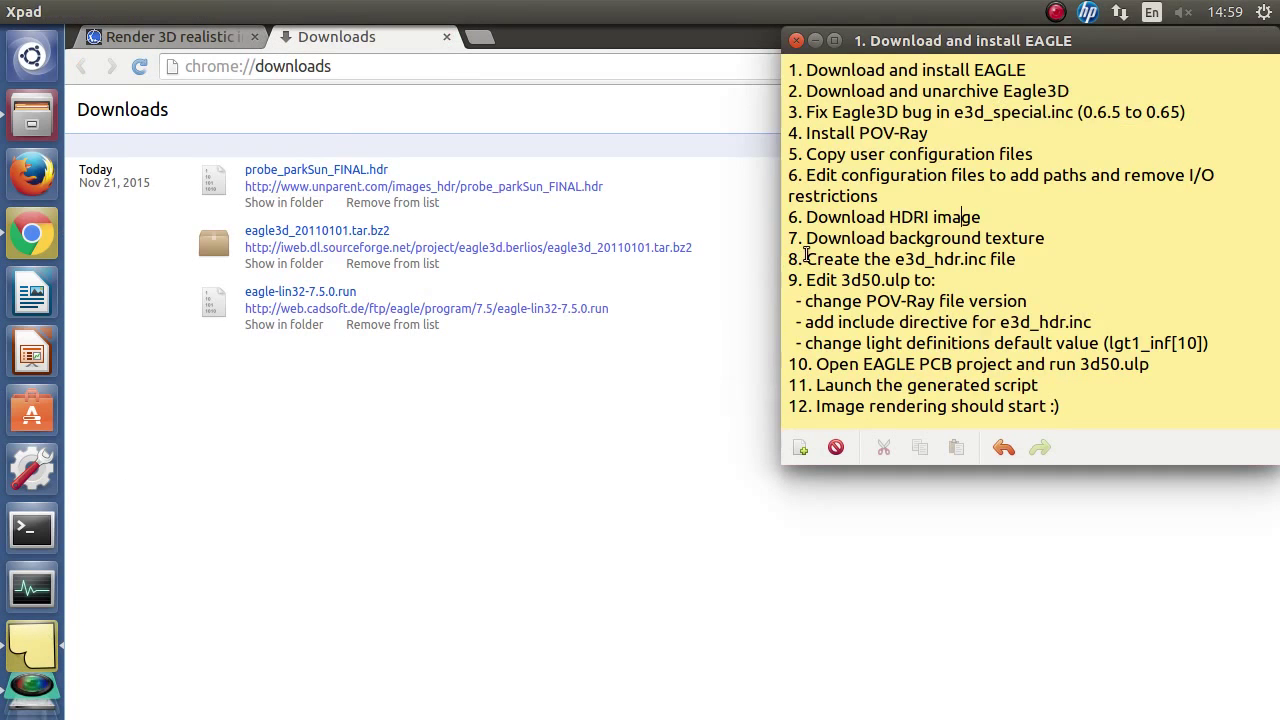
pyautogui.moveTo(812, 238); pyautogui.dragTo(1047, 239)
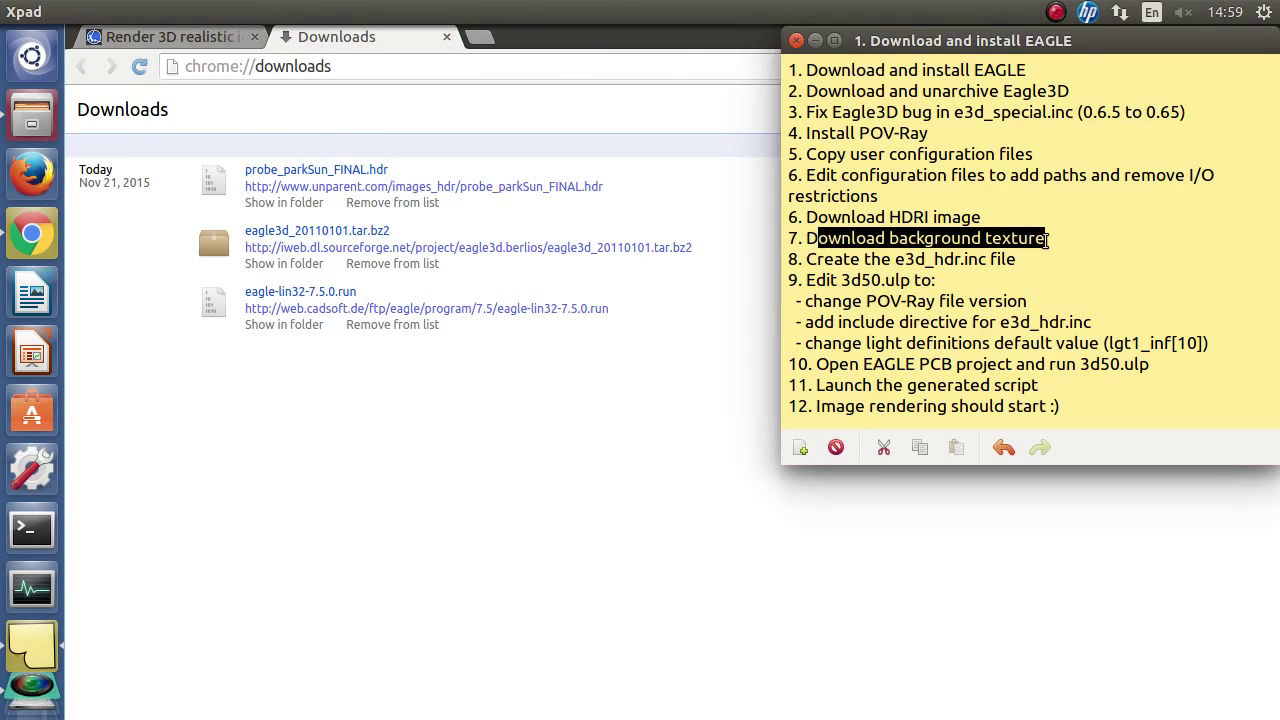
pyautogui.click(222, 37)
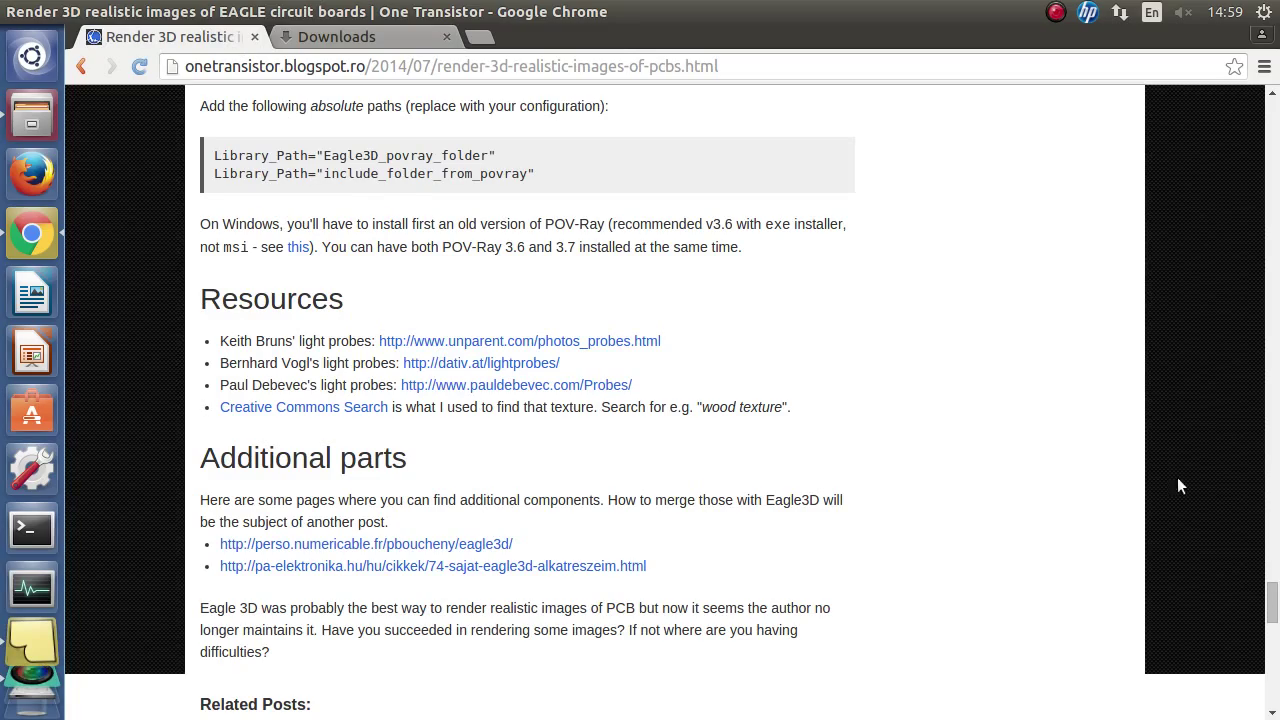
pyautogui.moveTo(1270, 602); pyautogui.dragTo(1273, 170)
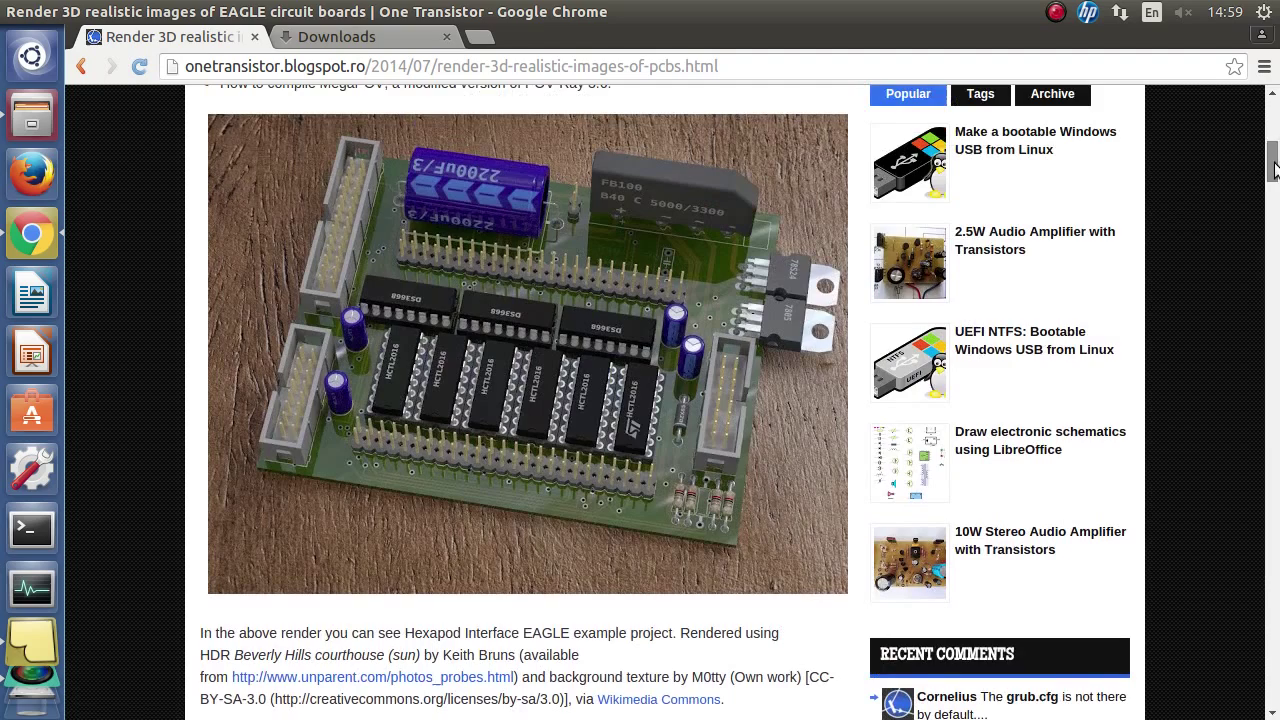
pyautogui.middleClick(620, 700)
pyautogui.click(335, 40)
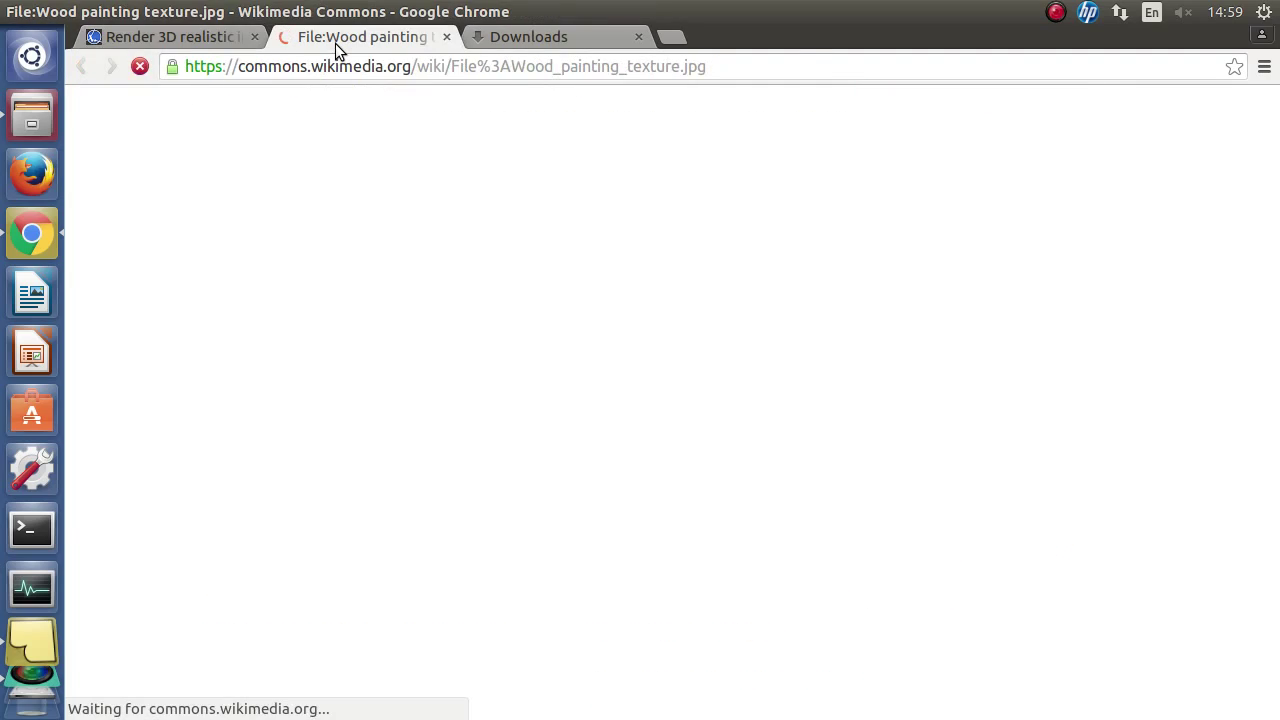
# Step: Save the full-resolution Wood_painting_texture.jpg into Documents/eagle3d/povray
pyautogui.scroll(-7, 590, 355)
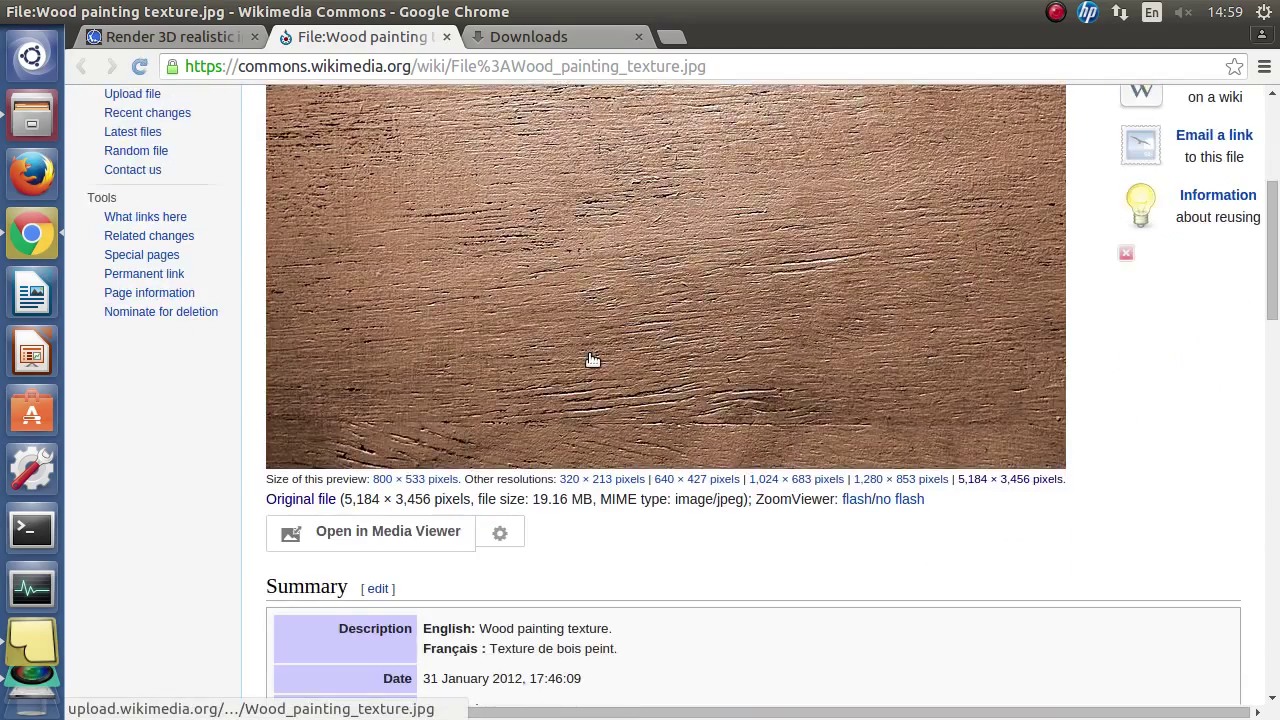
pyautogui.scroll(2, 592, 359)
pyautogui.click(551, 290)
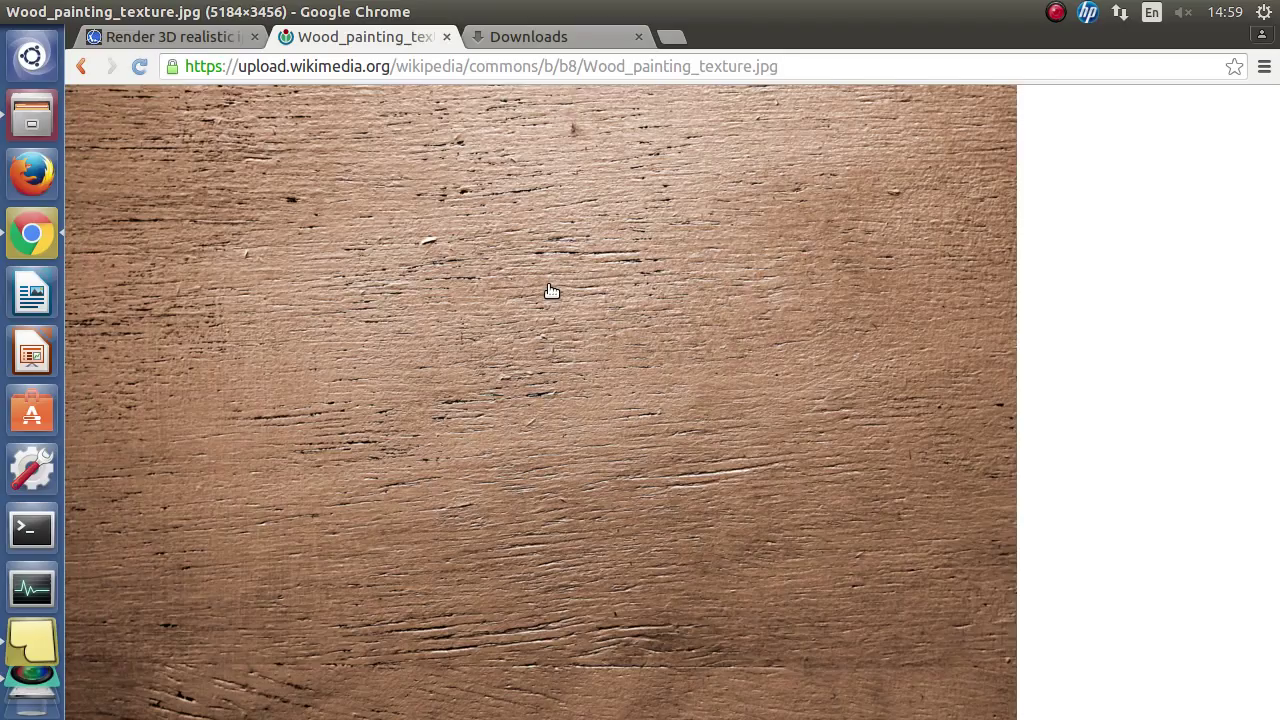
pyautogui.click(506, 288)
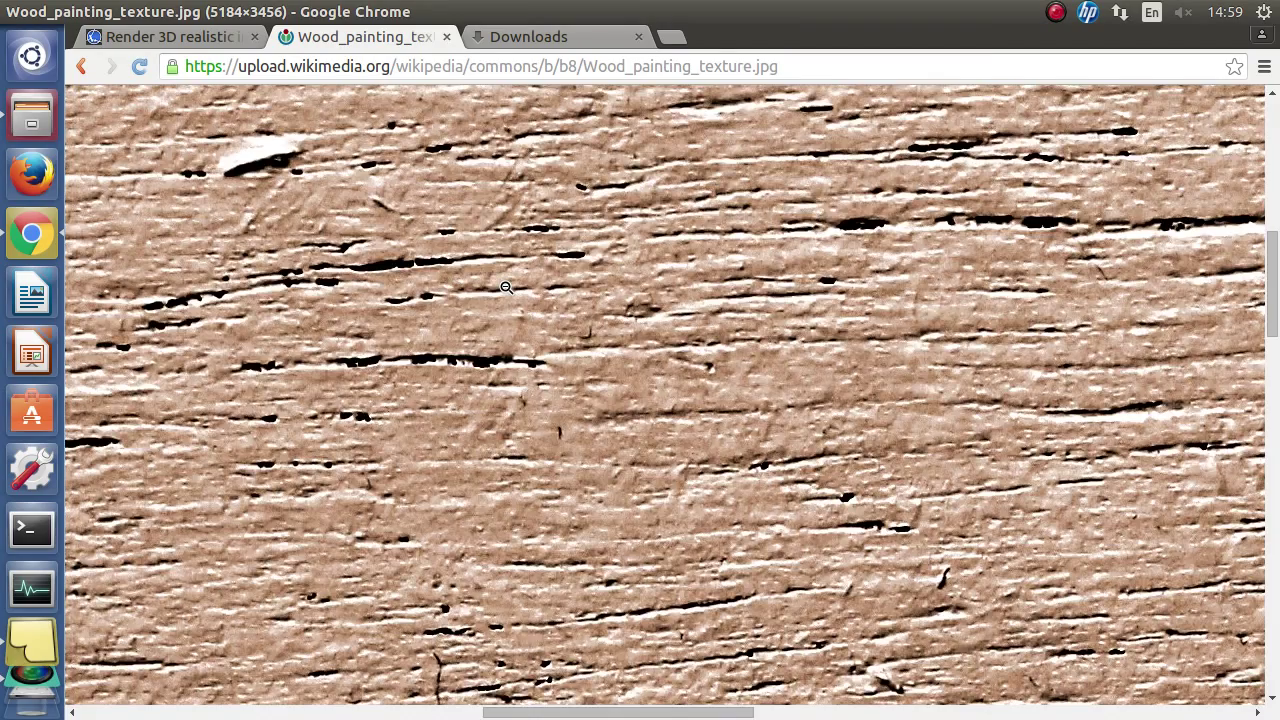
pyautogui.click(506, 288)
pyautogui.rightClick(466, 242)
pyautogui.click(488, 258)
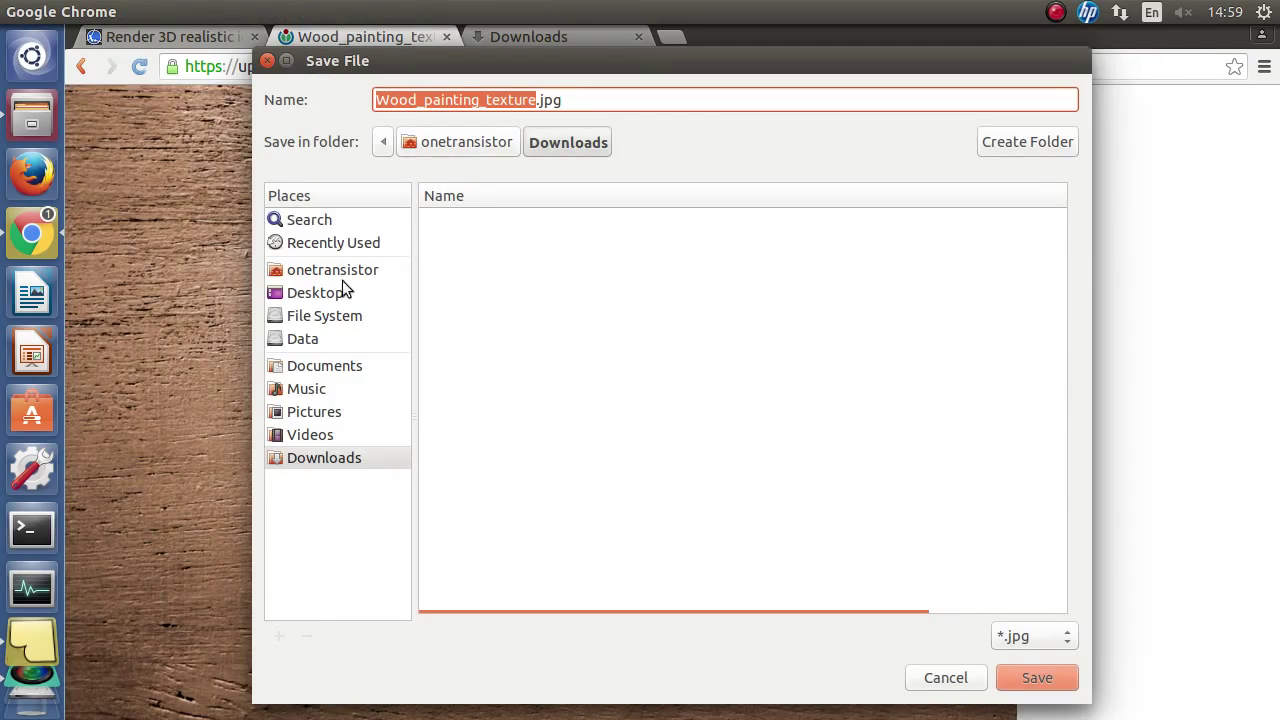
pyautogui.click(321, 365)
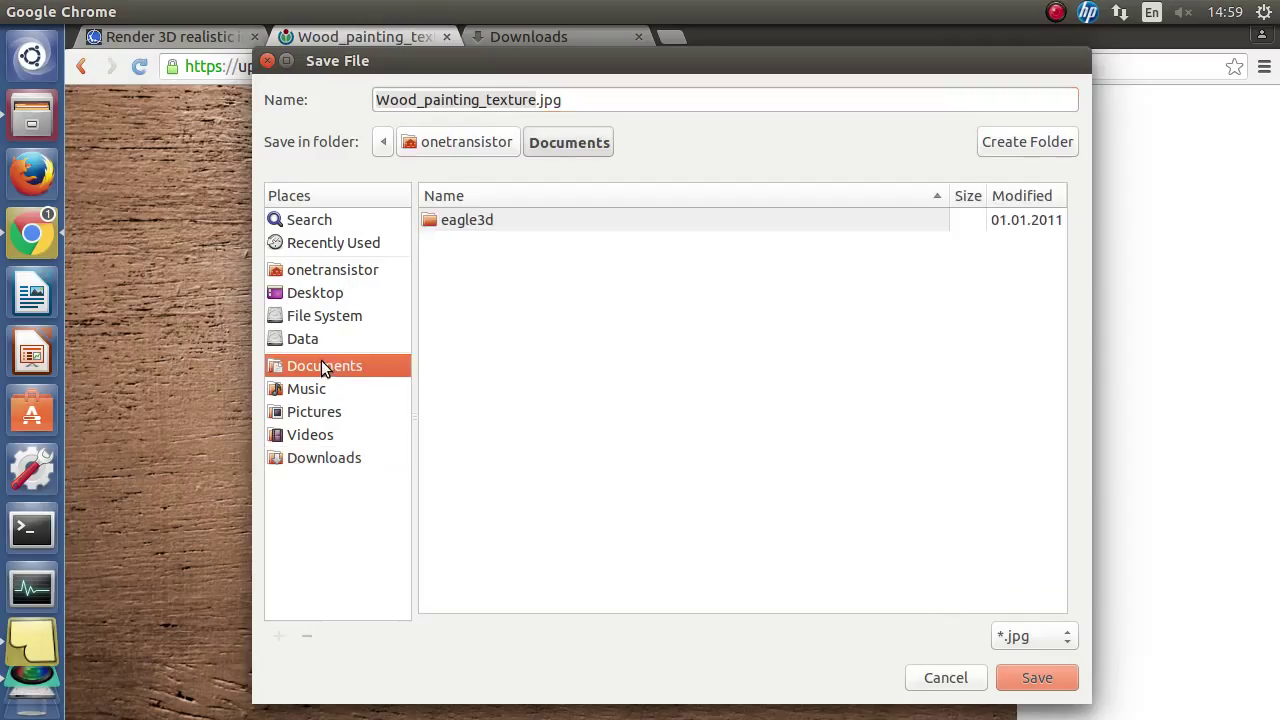
pyautogui.doubleClick(455, 224)
pyautogui.doubleClick(462, 264)
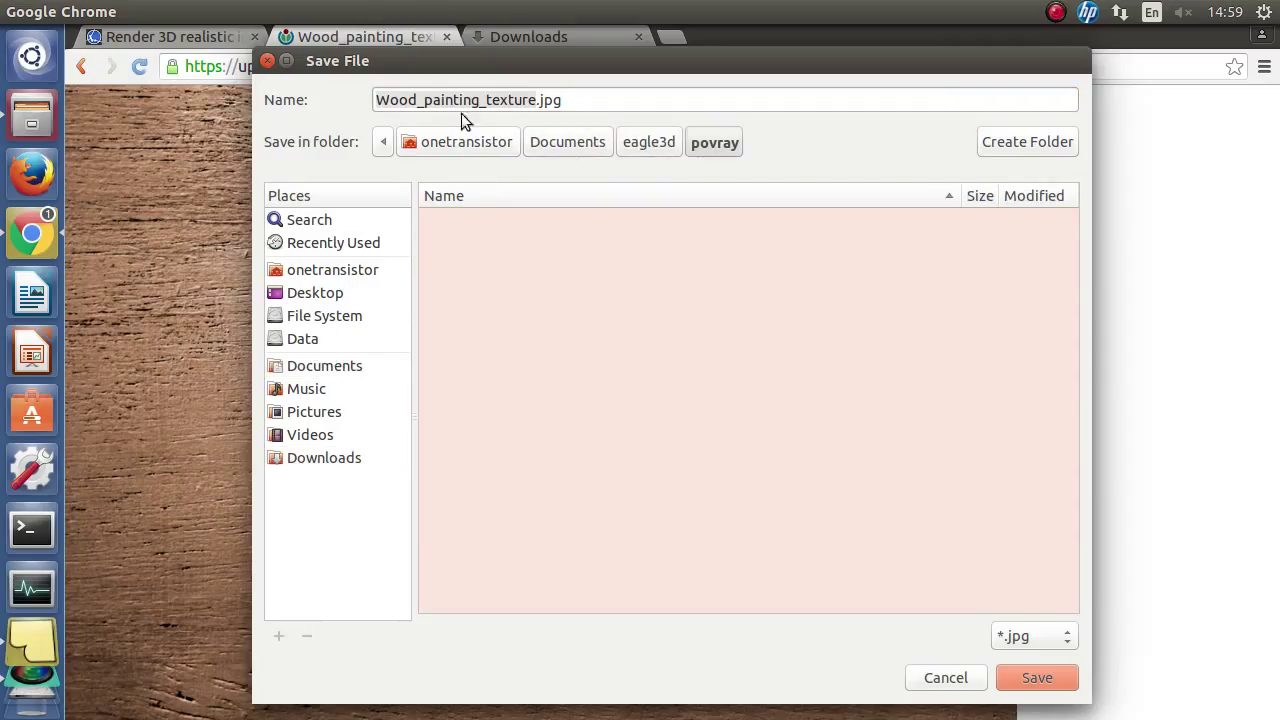
pyautogui.click(1031, 678)
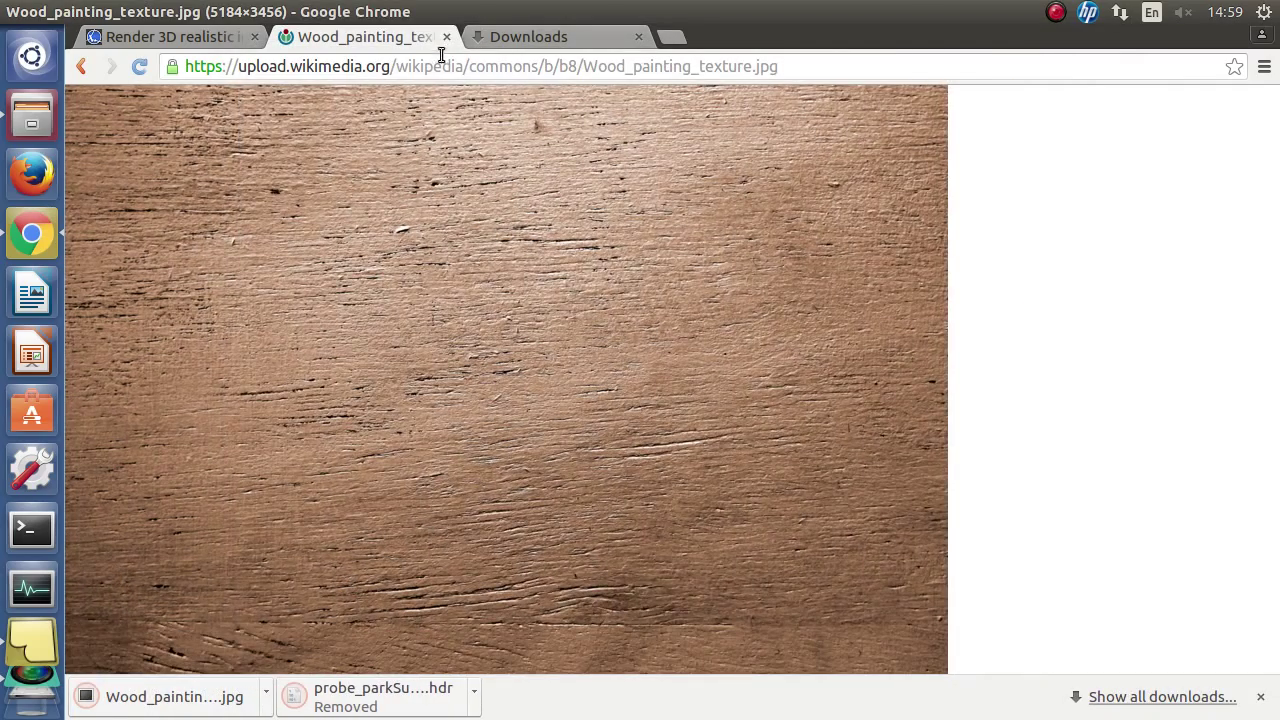
# Step: Close the wood texture tab and launch the Text Editor from the application search
pyautogui.click(446, 36)
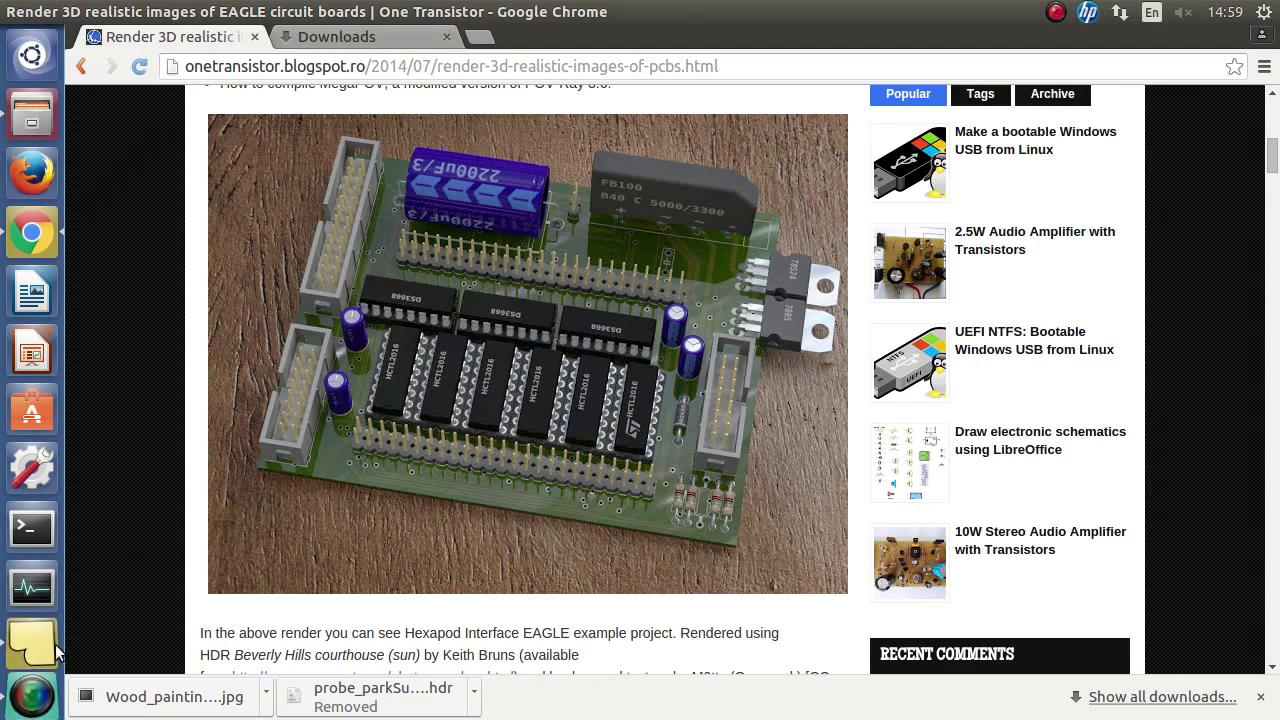
pyautogui.click(32, 645)
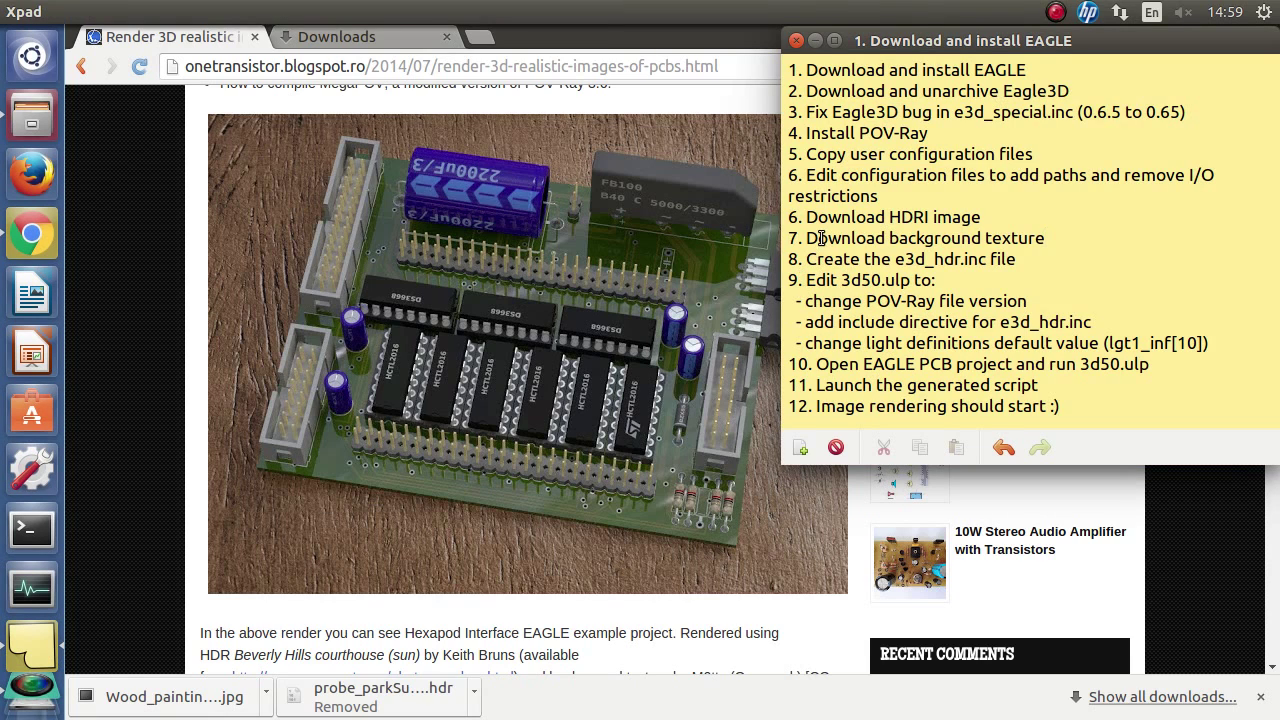
pyautogui.moveTo(896, 261); pyautogui.dragTo(986, 260)
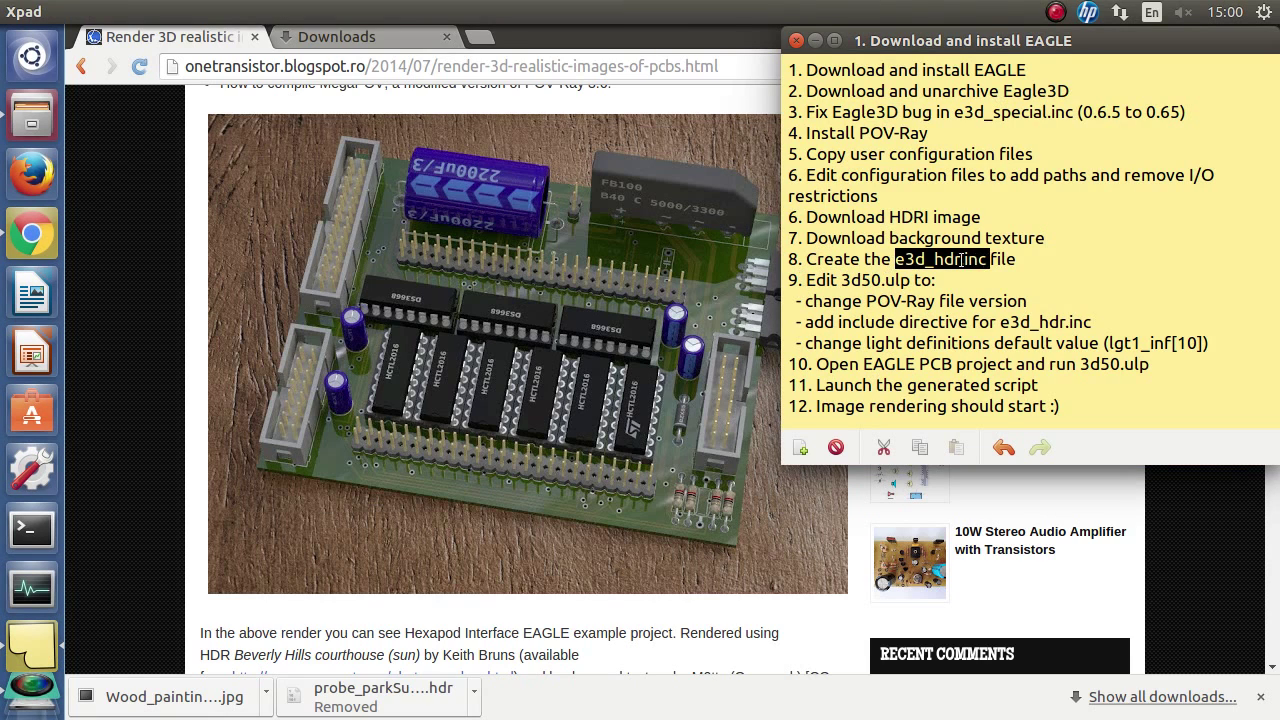
pyautogui.click(961, 259)
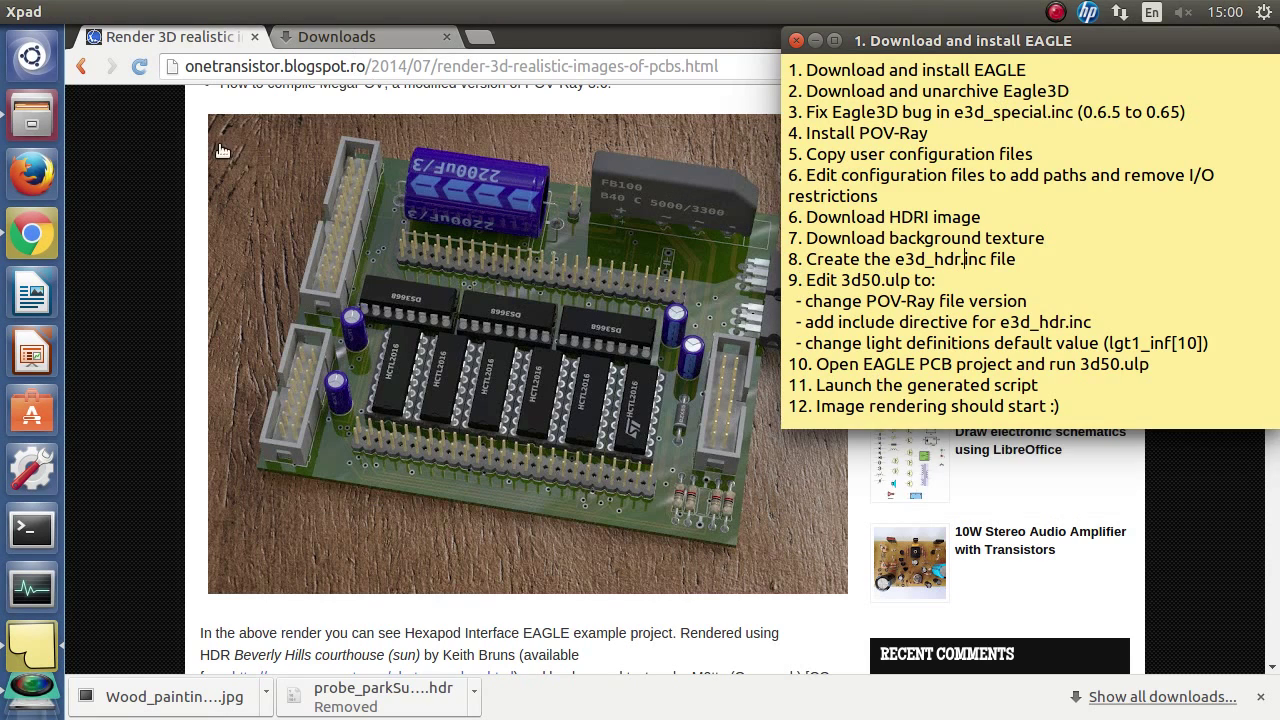
pyautogui.click(31, 57)
pyautogui.write('ed')
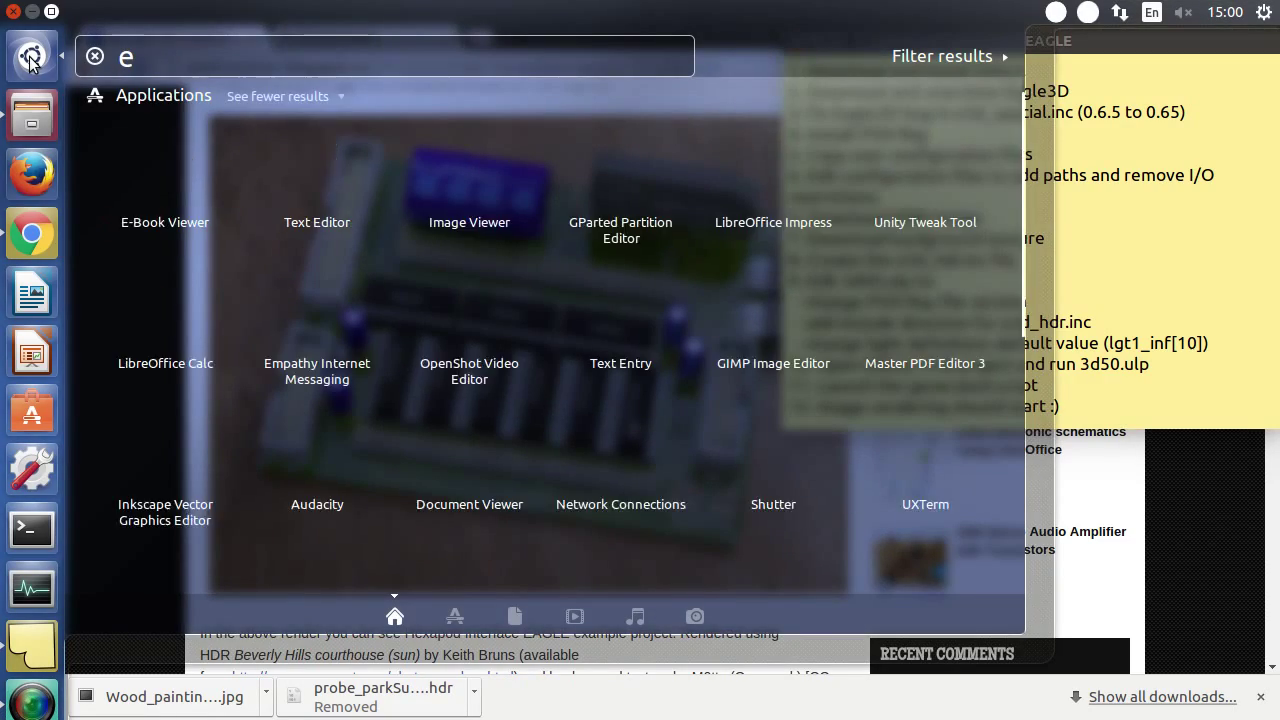
pyautogui.click(169, 177)
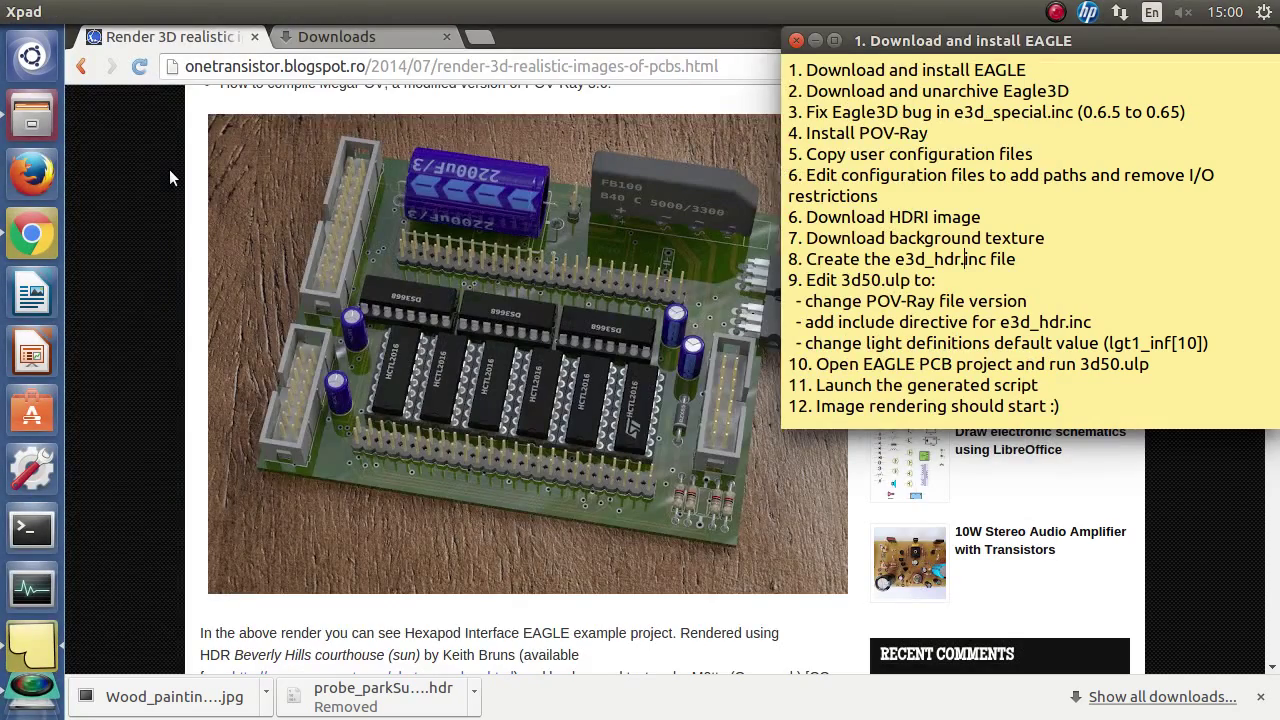
pyautogui.hotkey('ctrl', 'q')
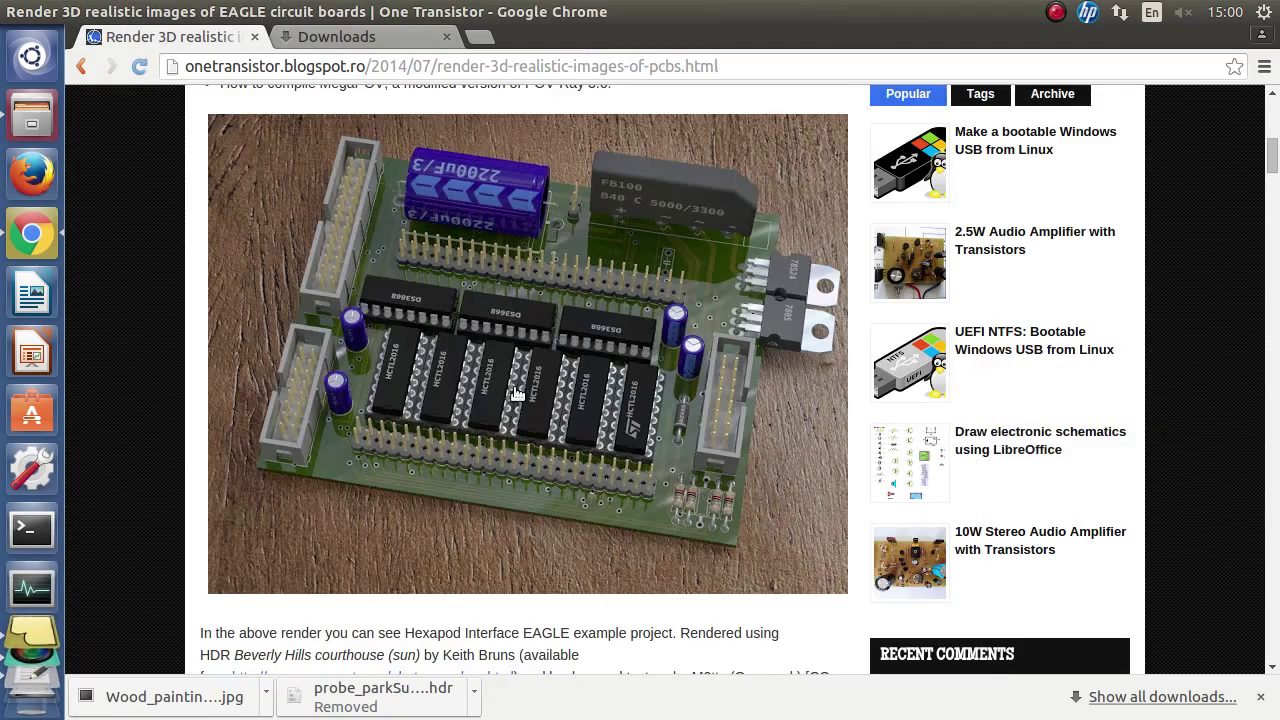
# Step: Copy the tutorial's HDR radiosity and wood-table code block
pyautogui.scroll(-15, 516, 393)
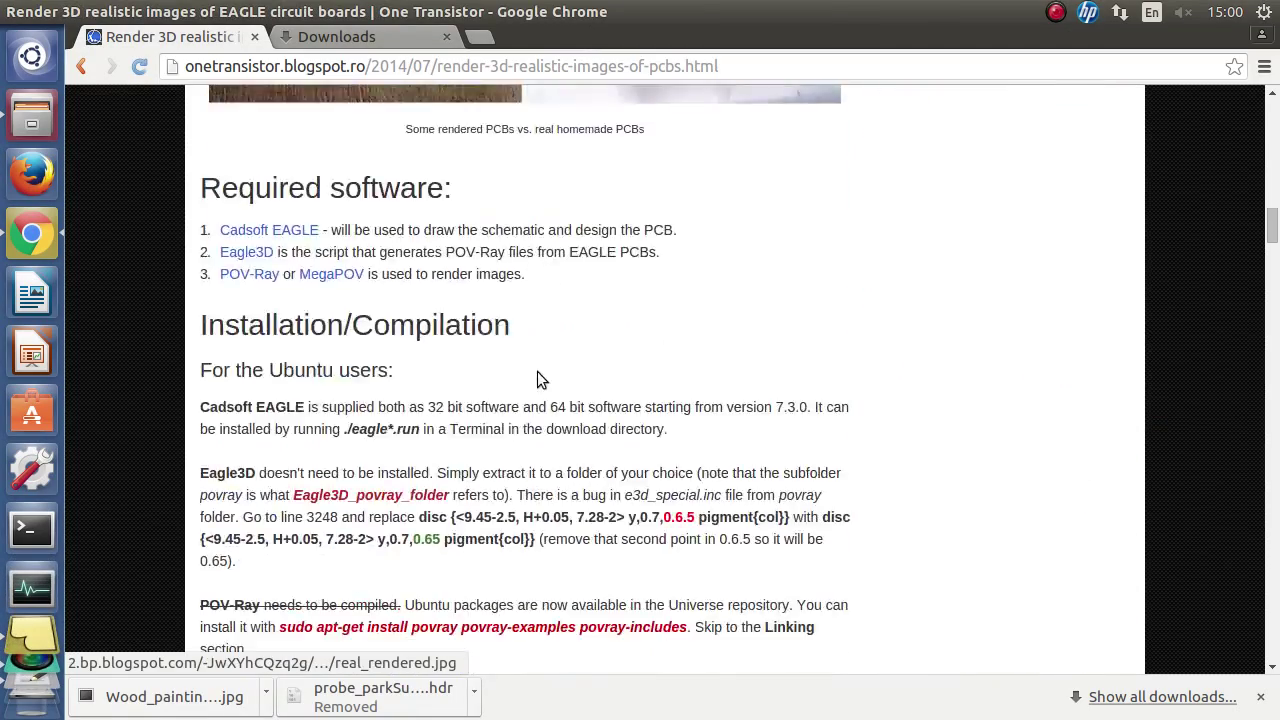
pyautogui.scroll(-15, 537, 379)
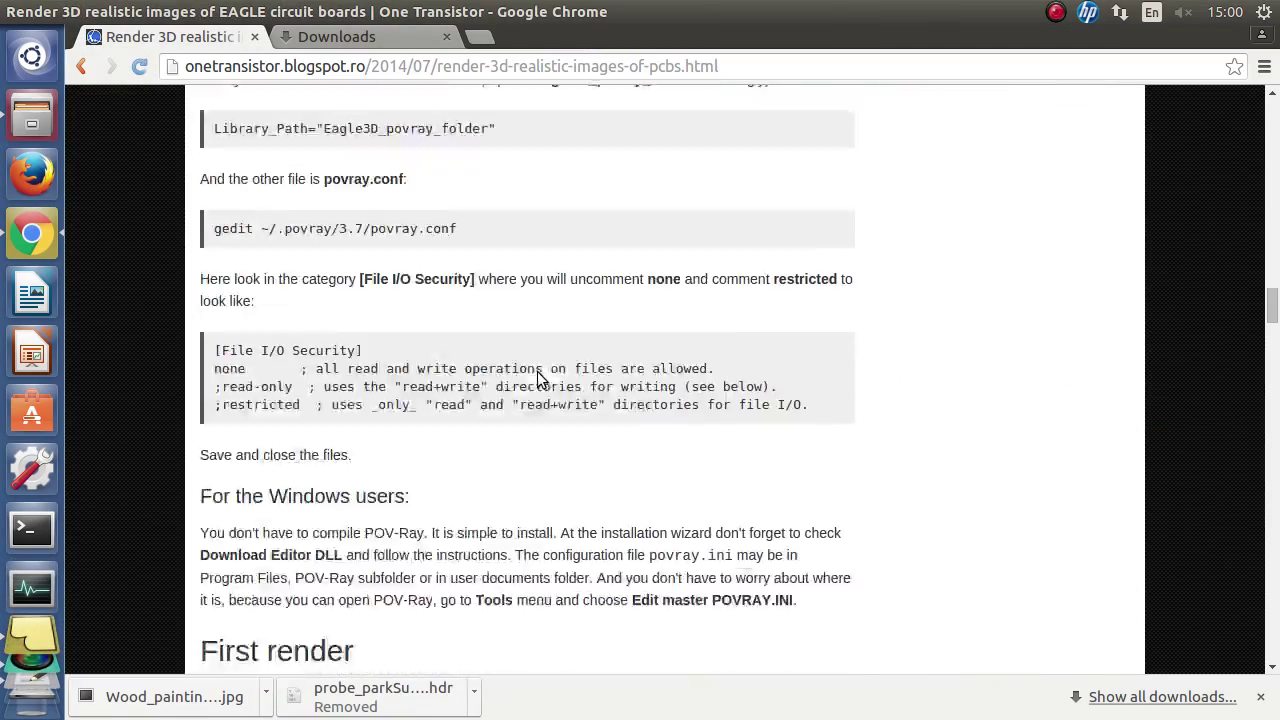
pyautogui.scroll(-15, 537, 372)
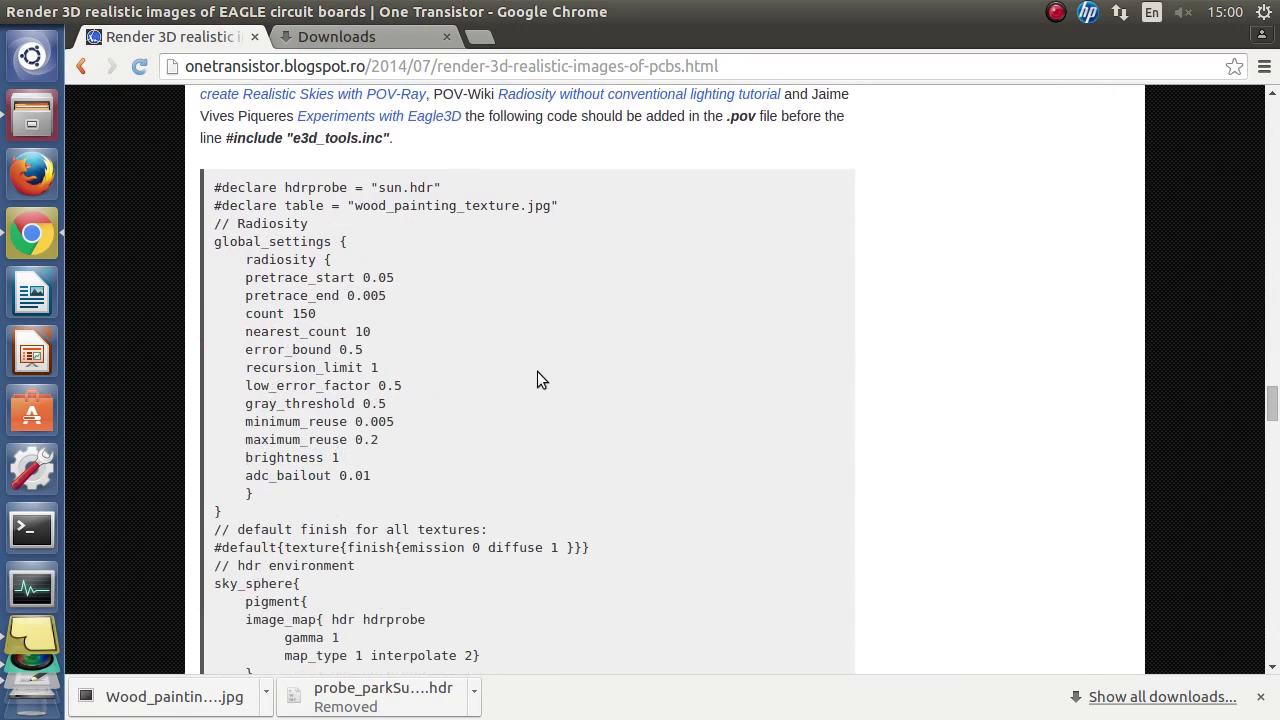
pyautogui.moveTo(216, 190); pyautogui.dragTo(273, 499)
pyautogui.rightClick(275, 421)
pyautogui.click(289, 434)
pyautogui.scroll(-3, 28, 612)
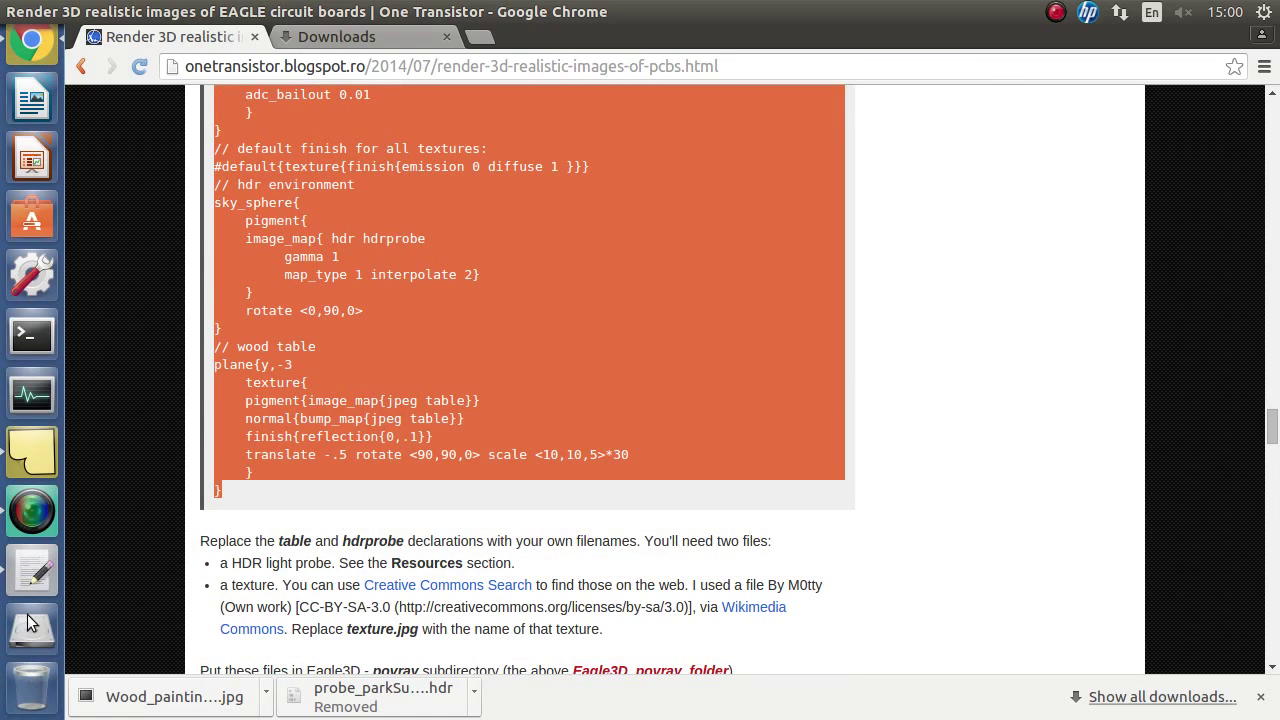
# Step: Paste the code into a new document and replace the line 1 probe name with probe_parkSun_FINAL.hdr
pyautogui.click(30, 575)
pyautogui.hotkey('ctrl', 'v')
pyautogui.scroll(3, 266, 345)
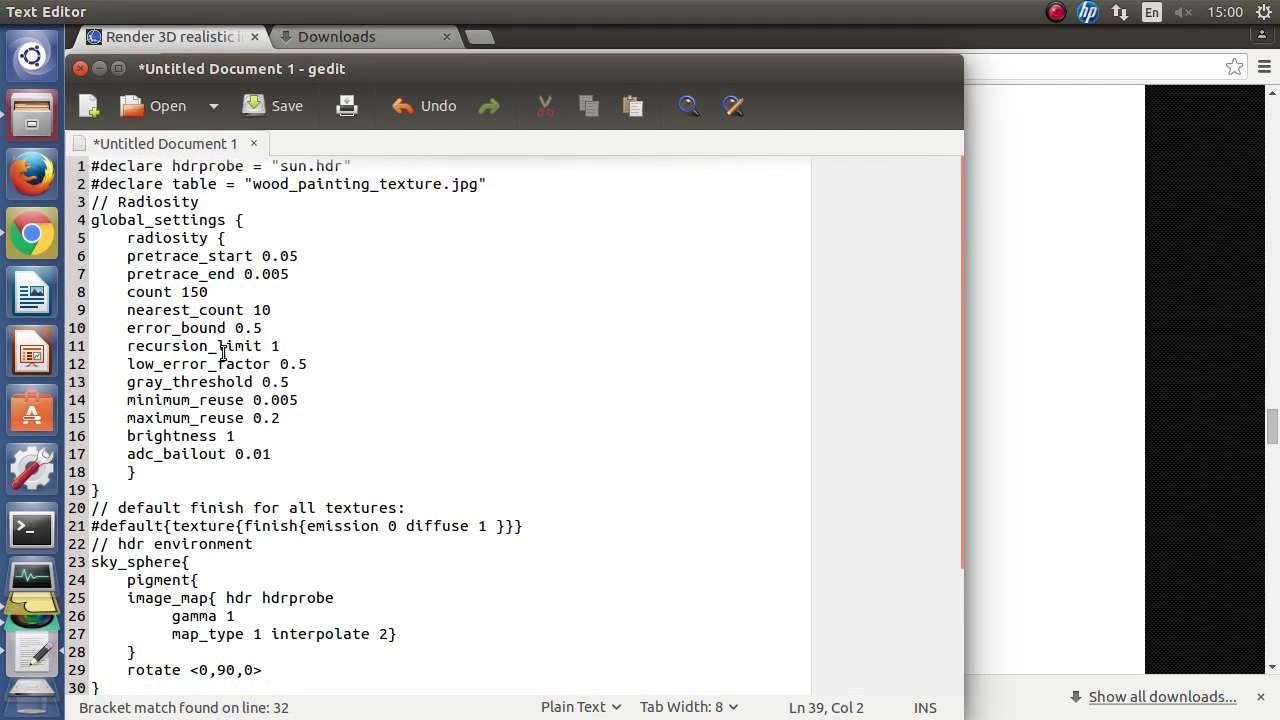
pyautogui.click(283, 167)
pyautogui.doubleClick(294, 167)
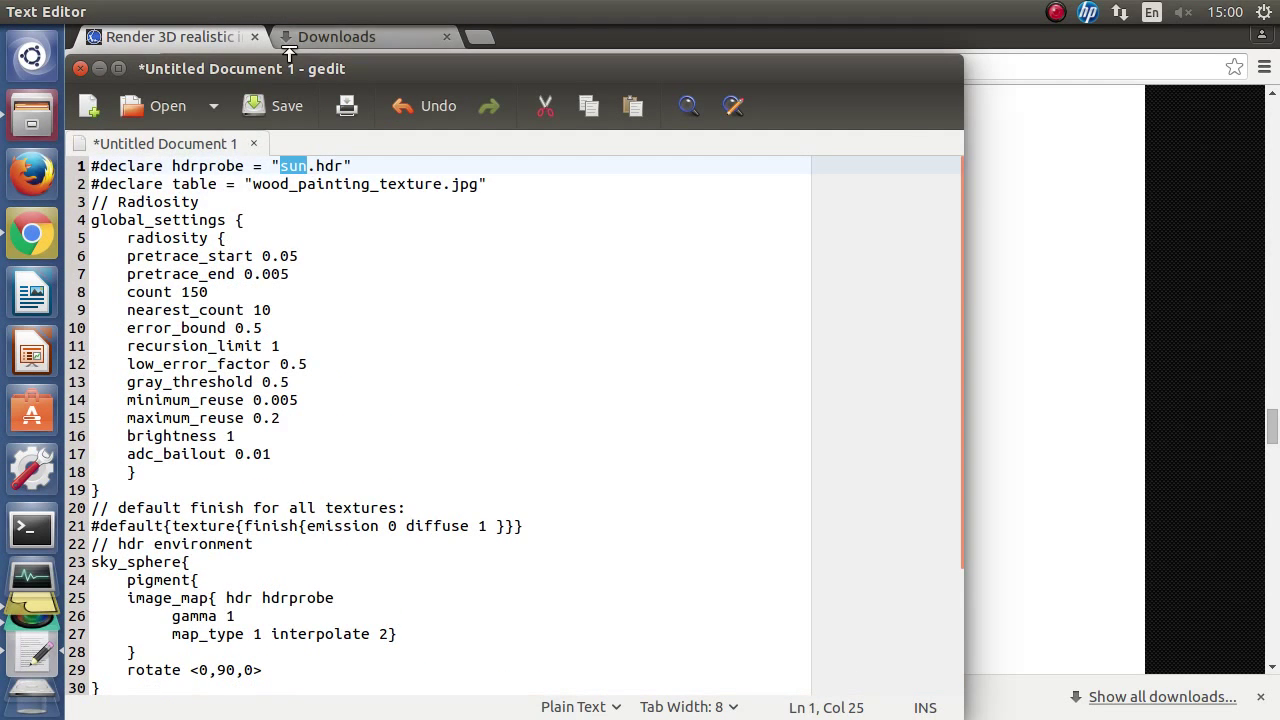
pyautogui.click(337, 36)
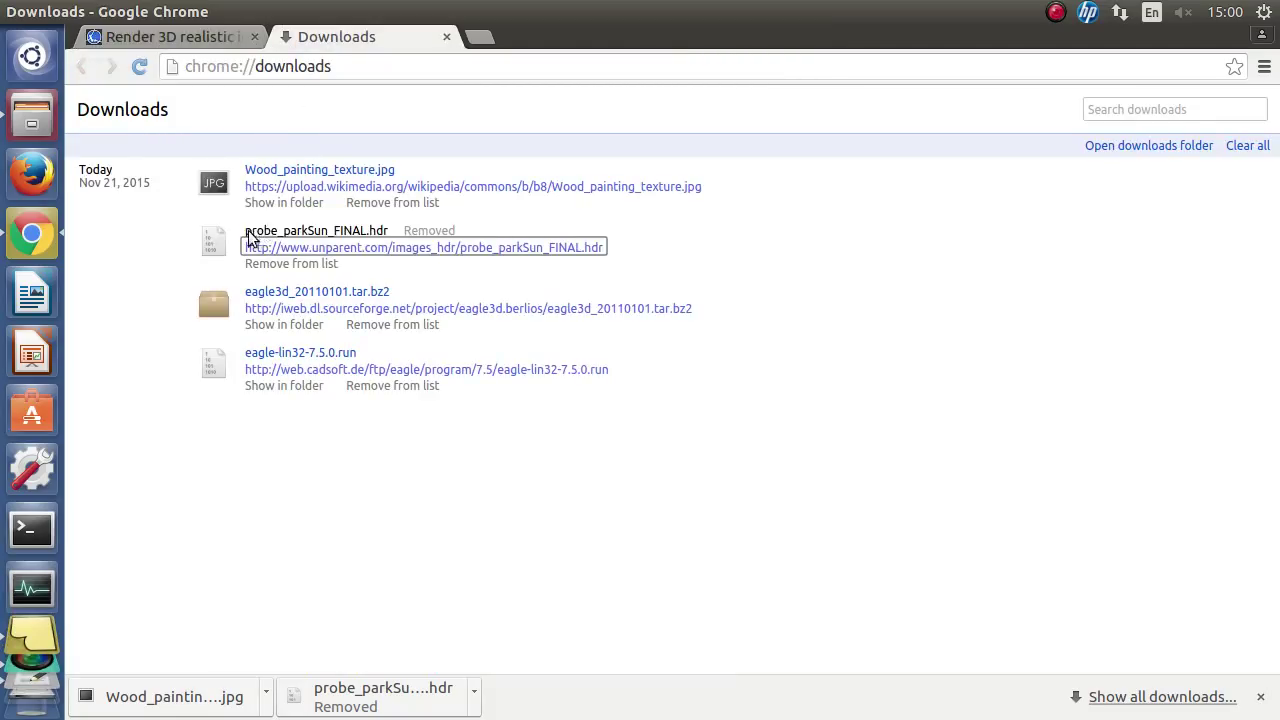
pyautogui.moveTo(247, 231); pyautogui.dragTo(370, 232)
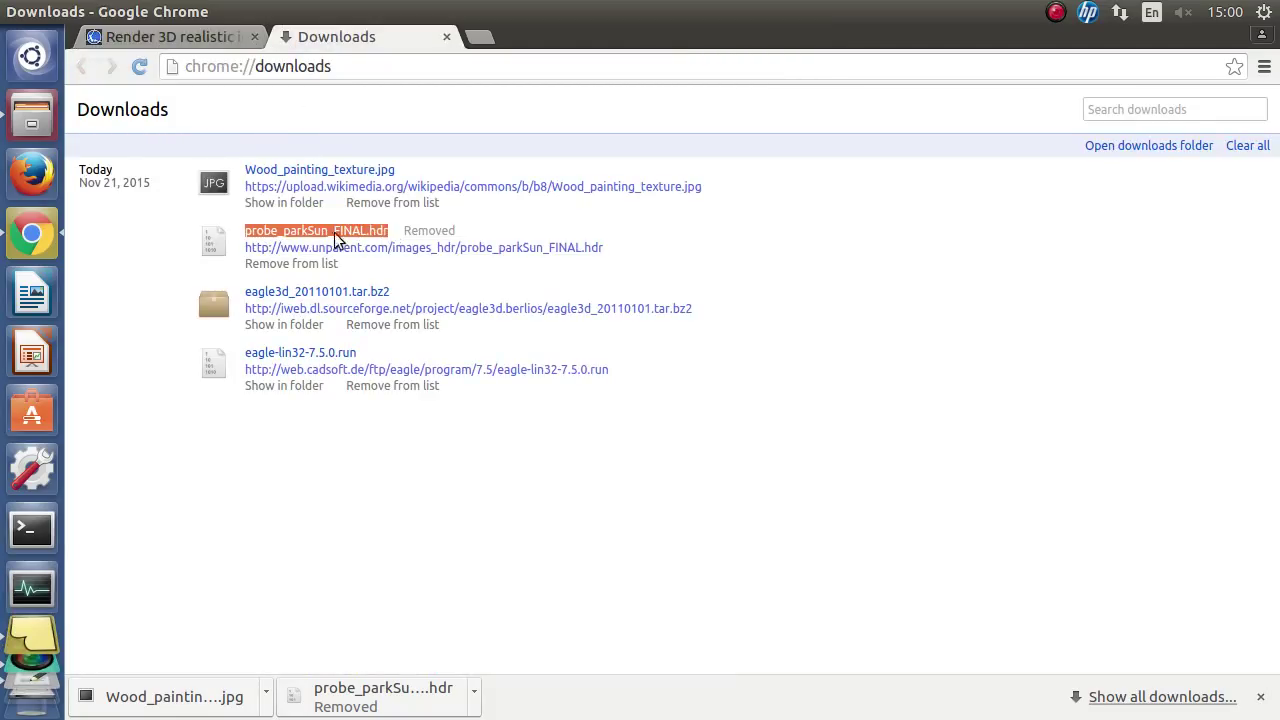
pyautogui.rightClick(334, 233)
pyautogui.click(344, 242)
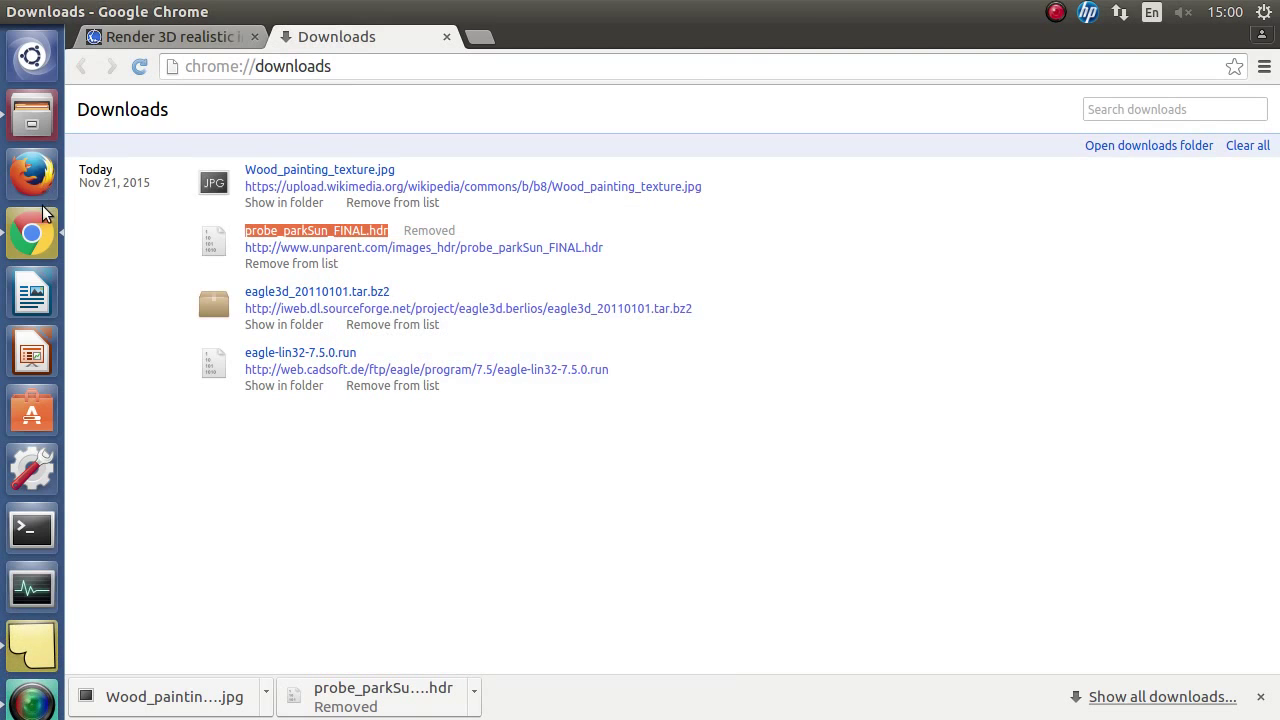
pyautogui.click(33, 578)
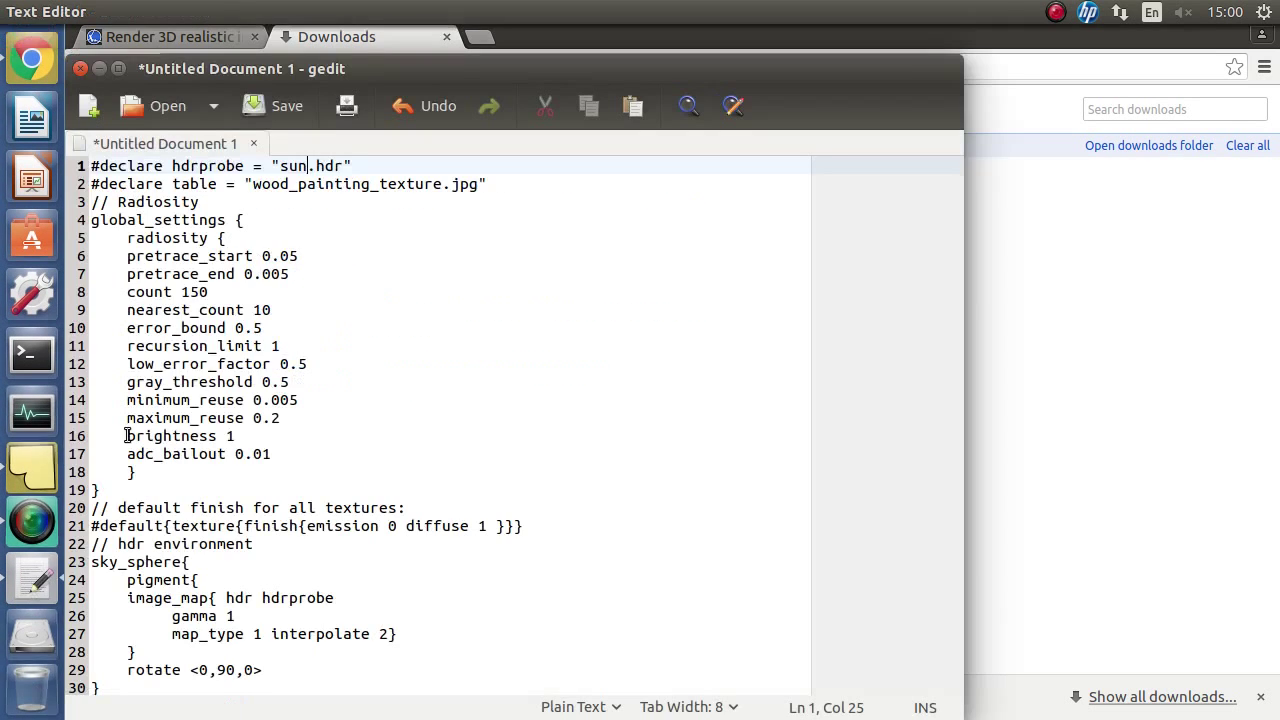
pyautogui.moveTo(283, 165); pyautogui.dragTo(344, 166)
pyautogui.hotkey('ctrl', 'v')
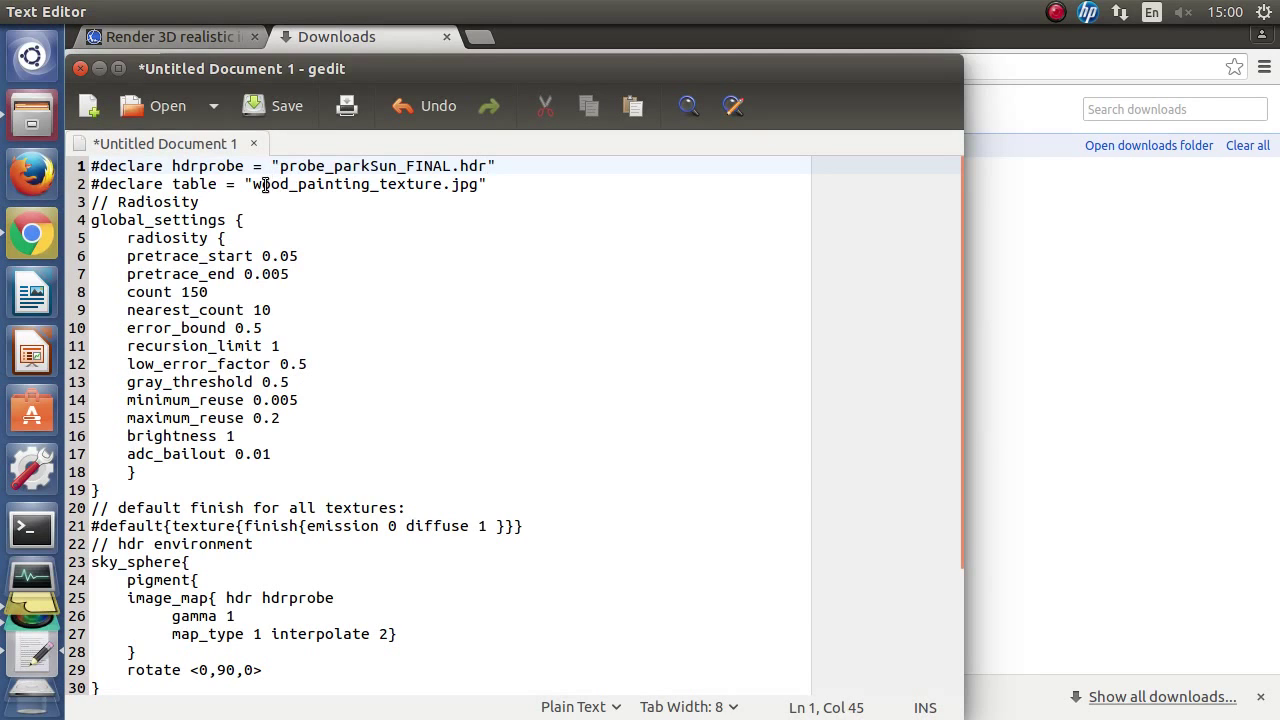
# Step: Replace the line 2 table texture name with Wood_painting_texture.jpg
pyautogui.click(533, 28)
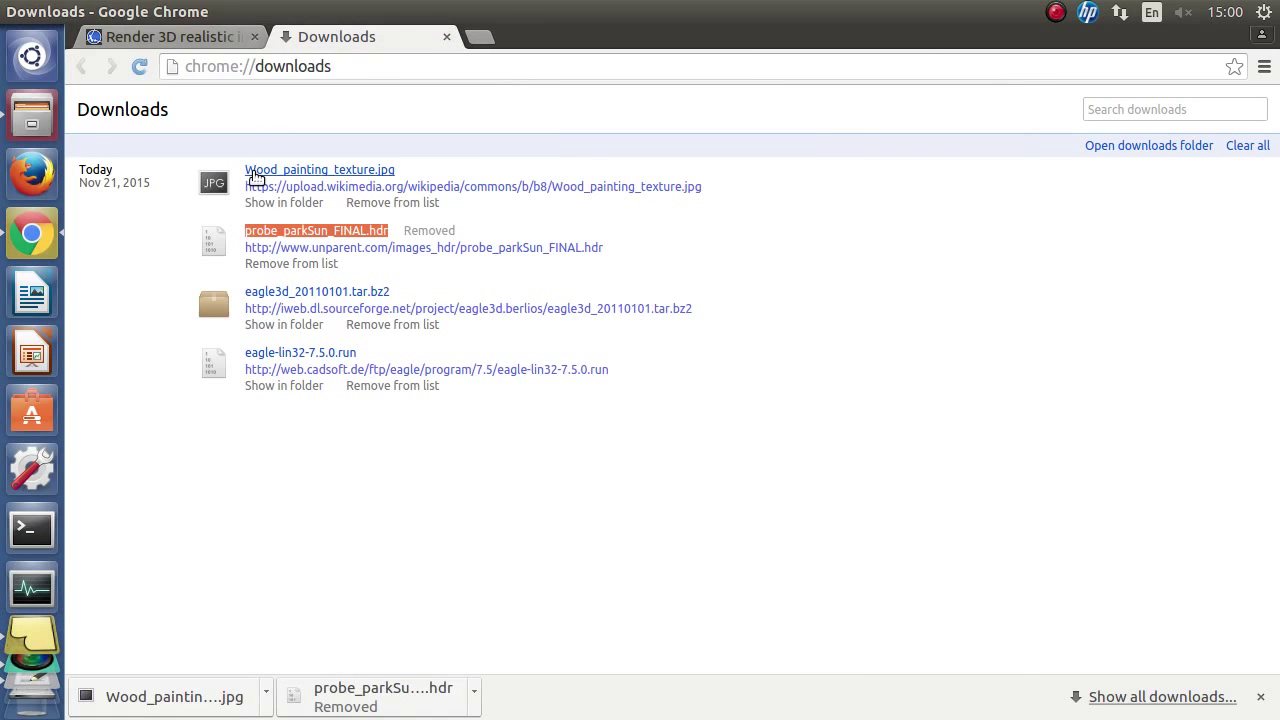
pyautogui.moveTo(242, 165); pyautogui.dragTo(390, 182)
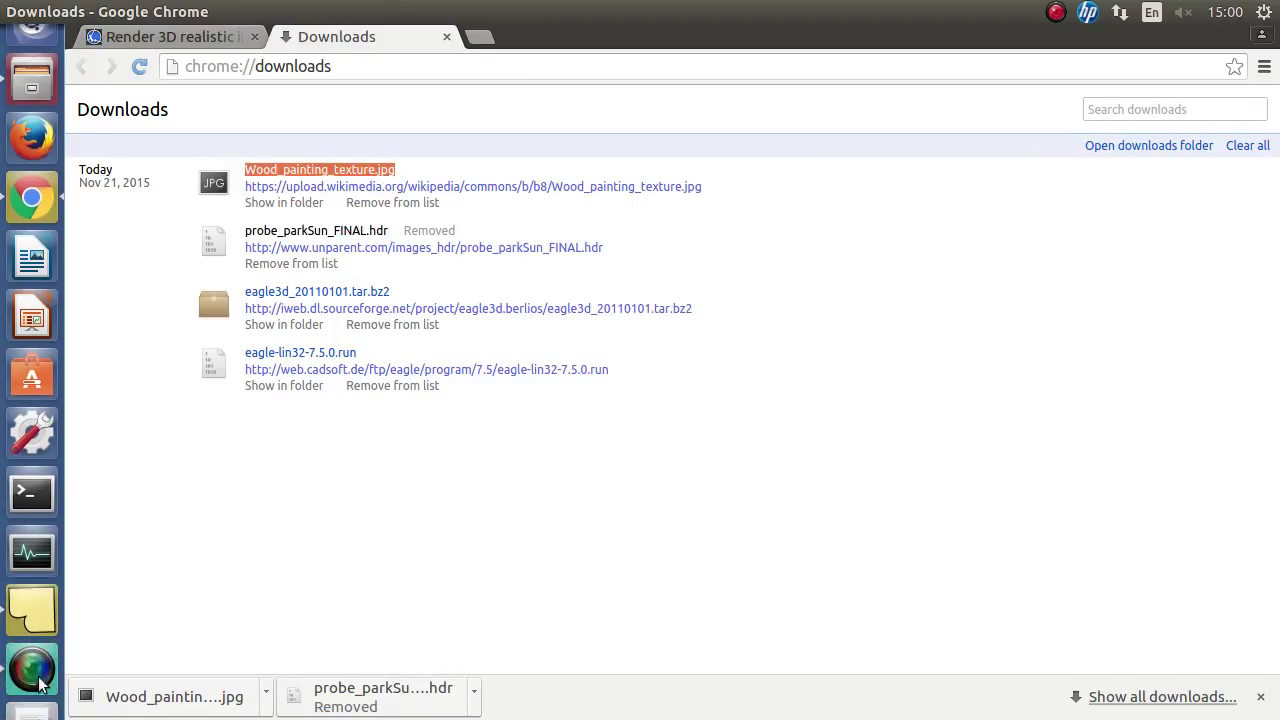
pyautogui.click(32, 670)
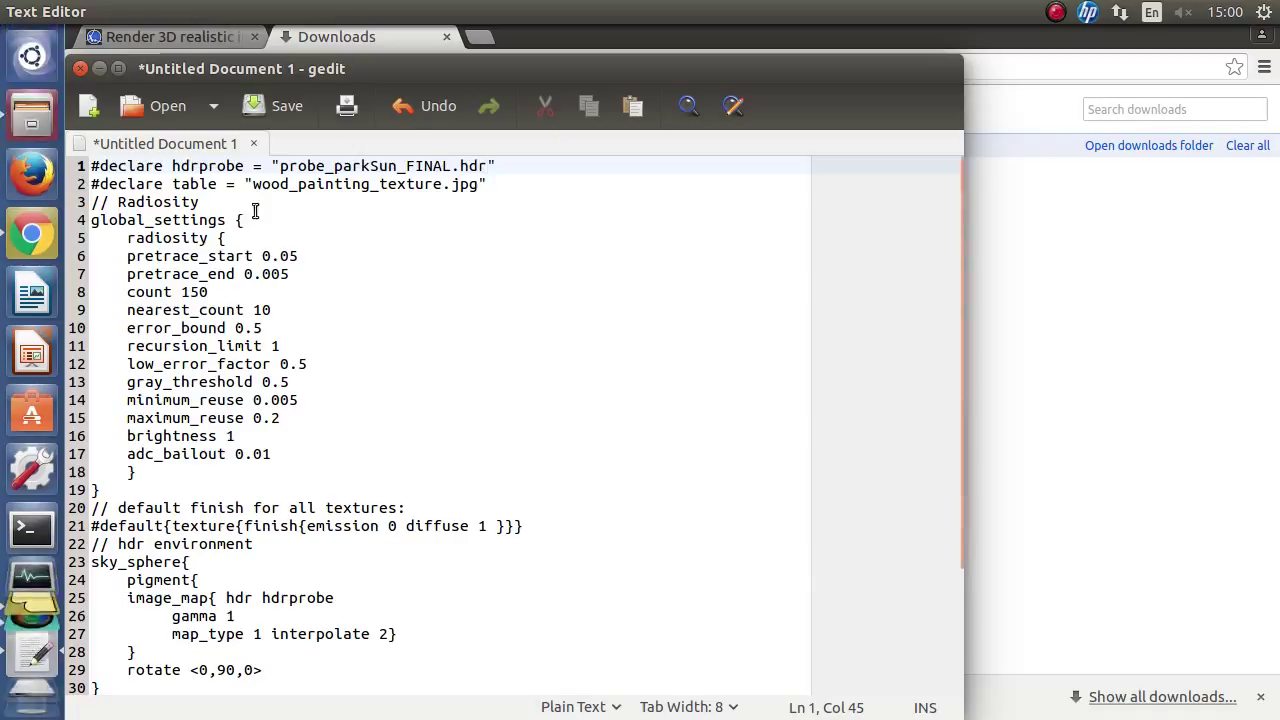
pyautogui.moveTo(252, 184); pyautogui.dragTo(472, 182)
pyautogui.hotkey('ctrl', 'v')
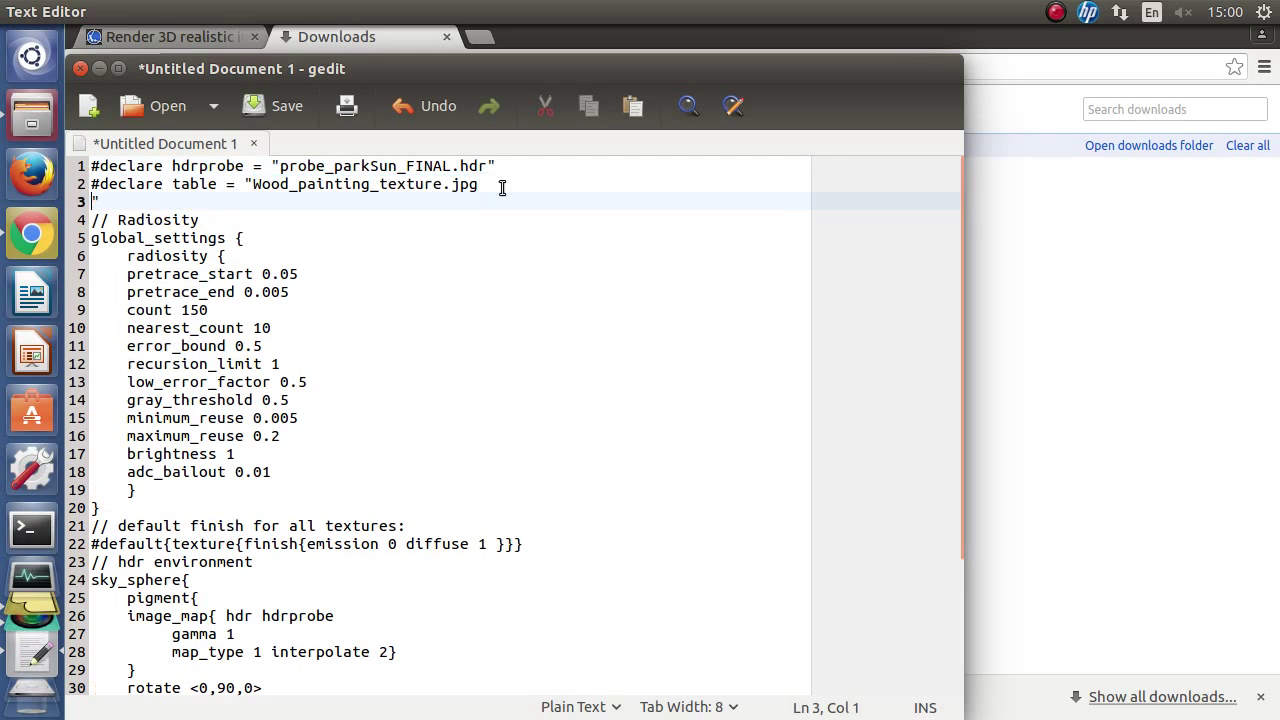
pyautogui.press('BackSpace')
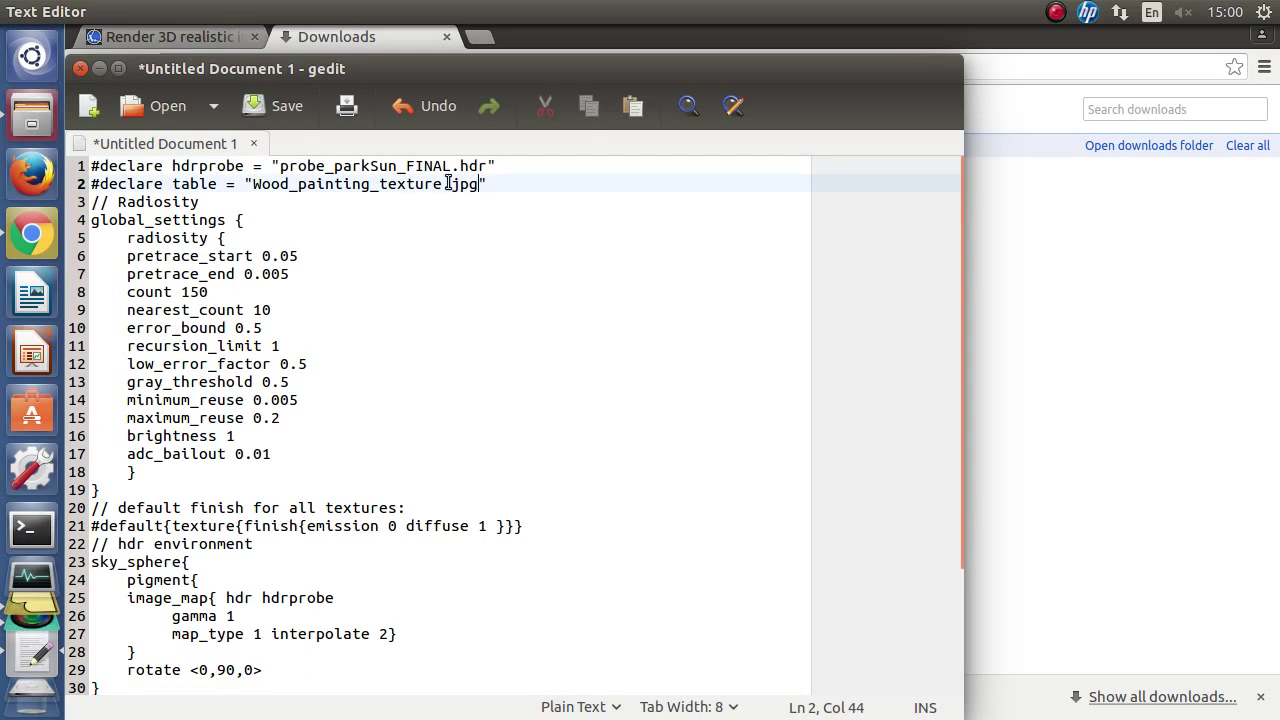
# Step: Save the radiosity code document as e3d_hdr.inc in Documents/eagle3d/povray
pyautogui.click(287, 106)
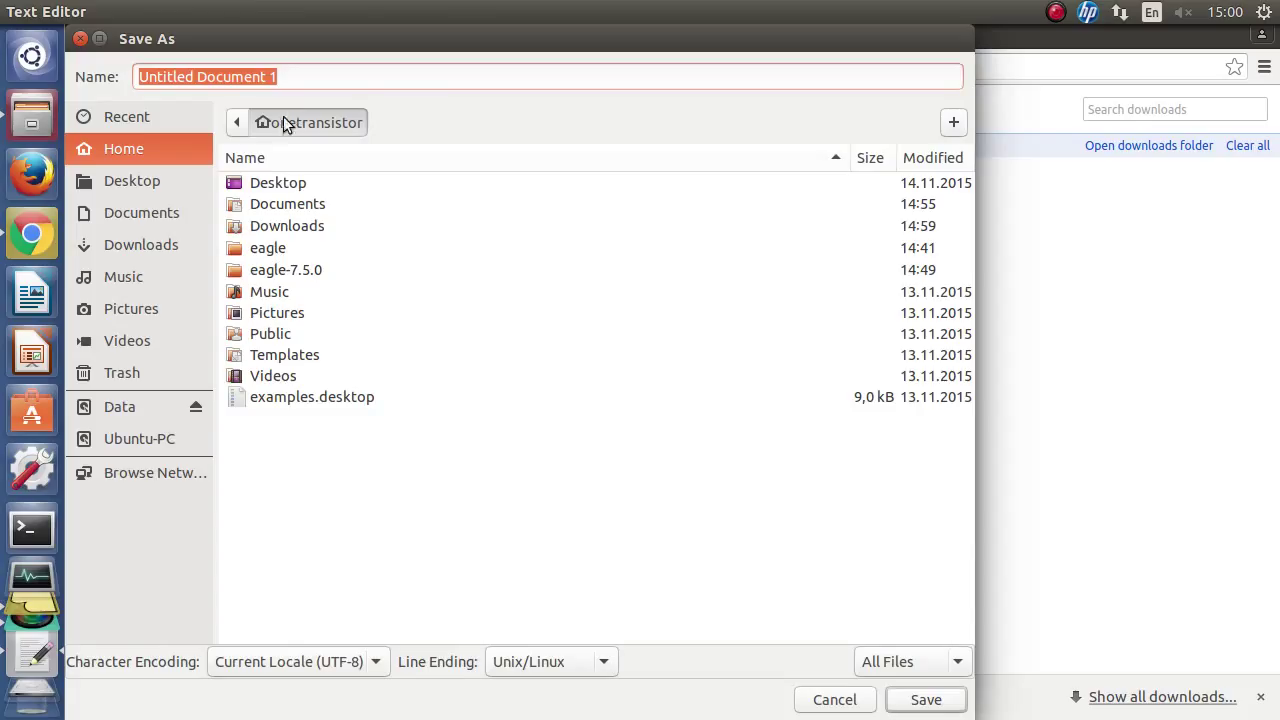
pyautogui.doubleClick(286, 202)
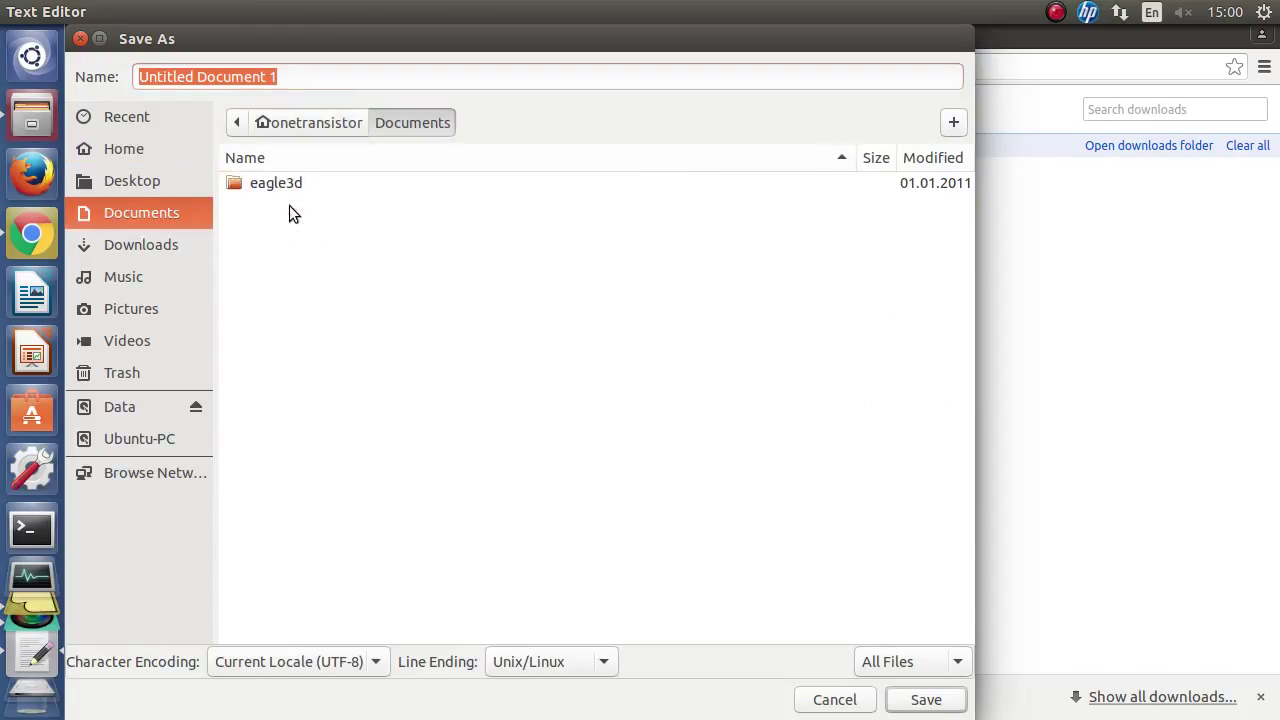
pyautogui.doubleClick(281, 185)
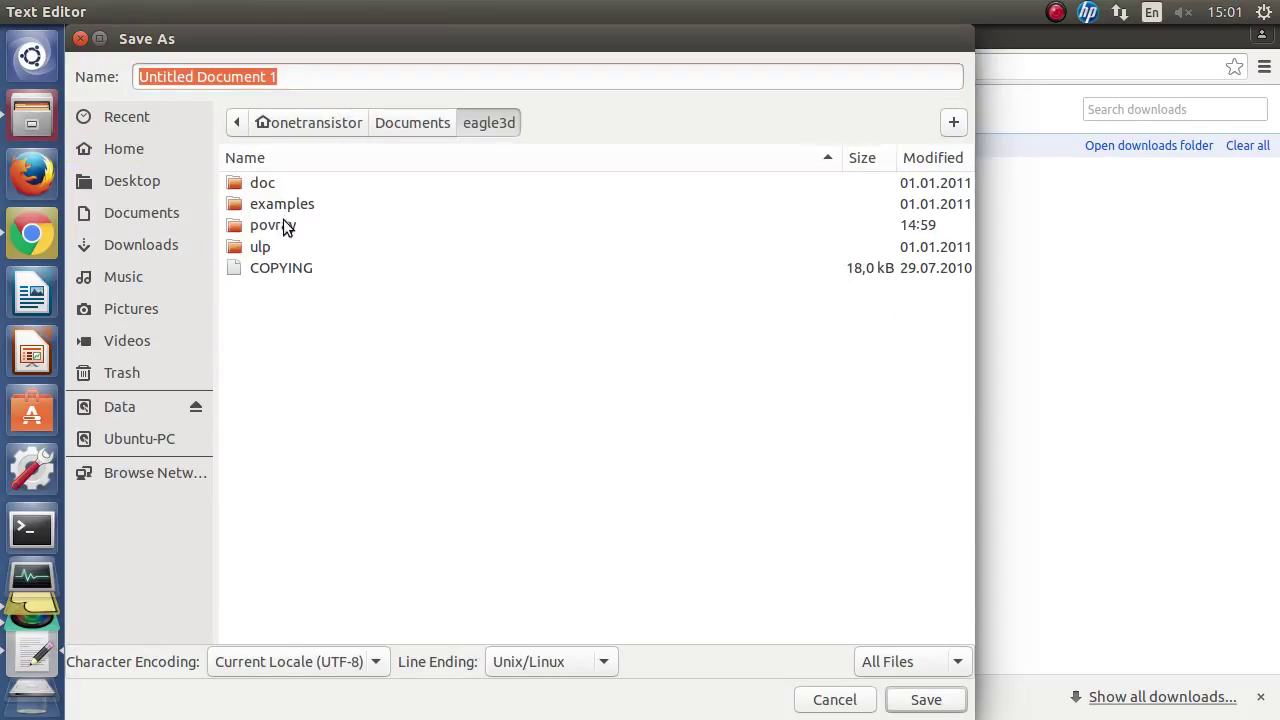
pyautogui.doubleClick(284, 224)
pyautogui.moveTo(308, 76); pyautogui.dragTo(61, 75)
pyautogui.write('e3d_')
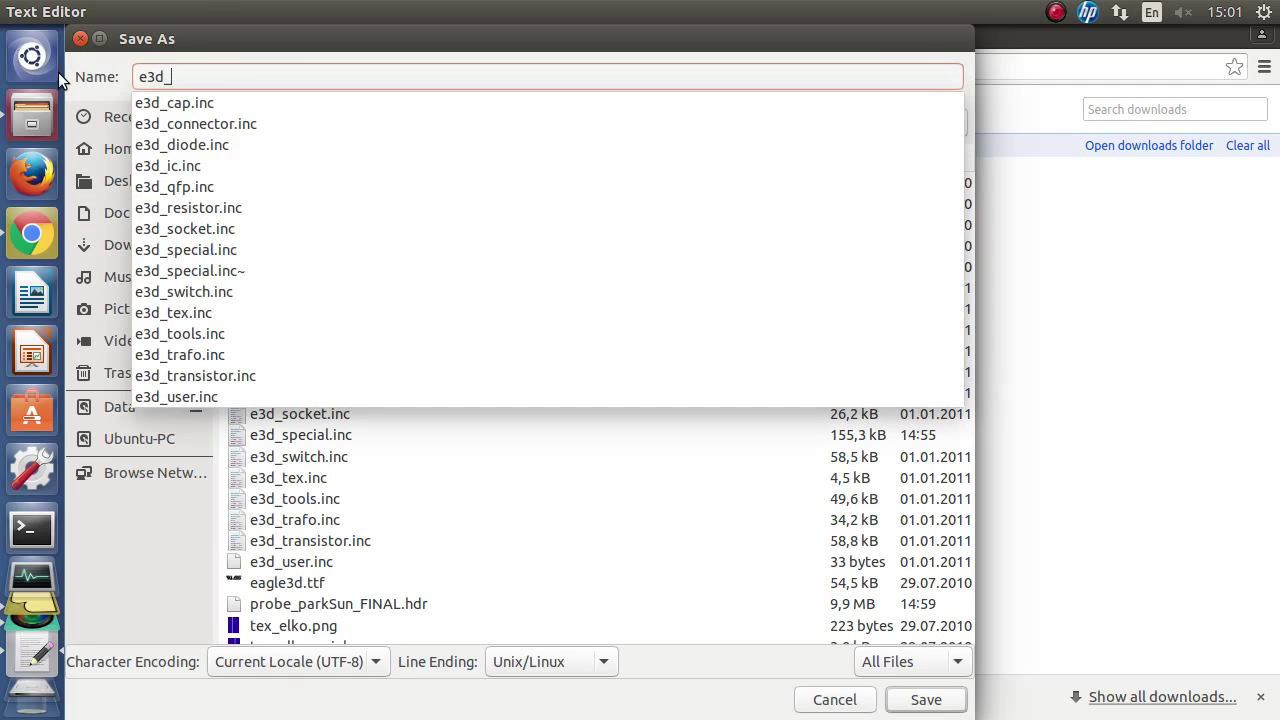
pyautogui.write('hdr.inc')
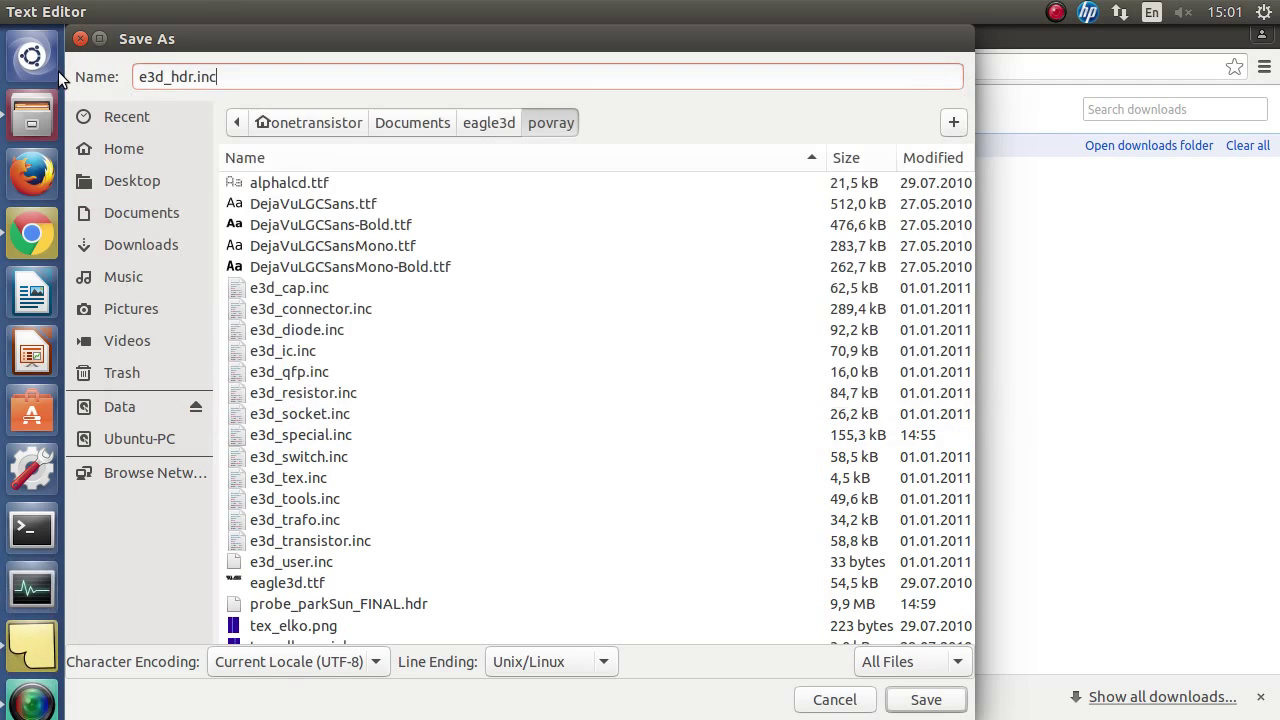
pyautogui.click(922, 701)
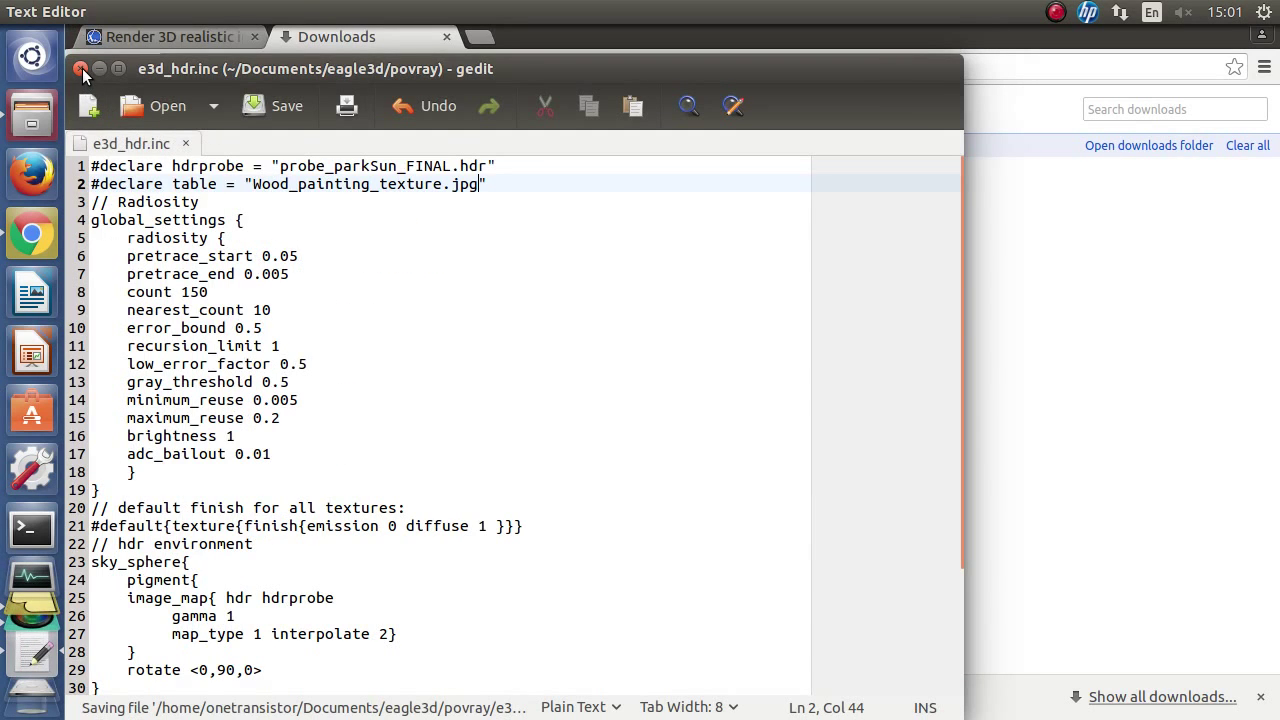
# Step: Open 3d50.ulp from the eagle3d ulp folder in the text editor
pyautogui.click(82, 68)
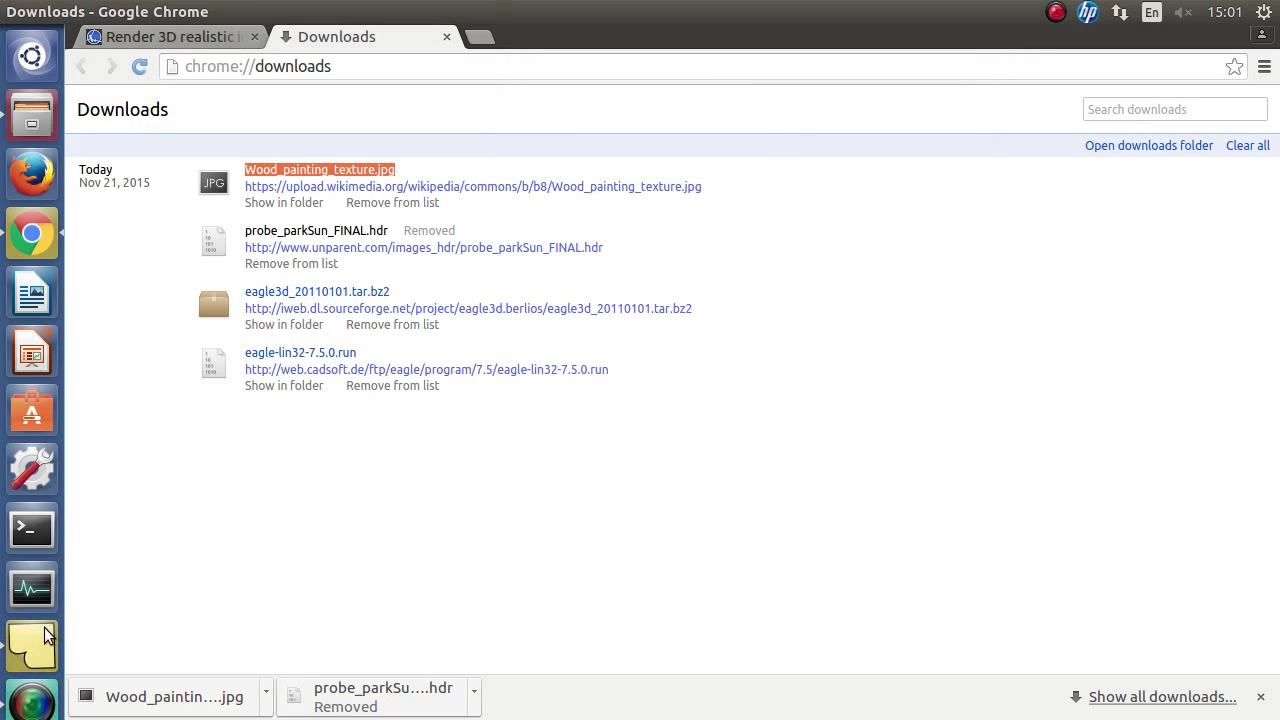
pyautogui.click(44, 636)
pyautogui.moveTo(816, 281); pyautogui.dragTo(904, 282)
pyautogui.click(904, 282)
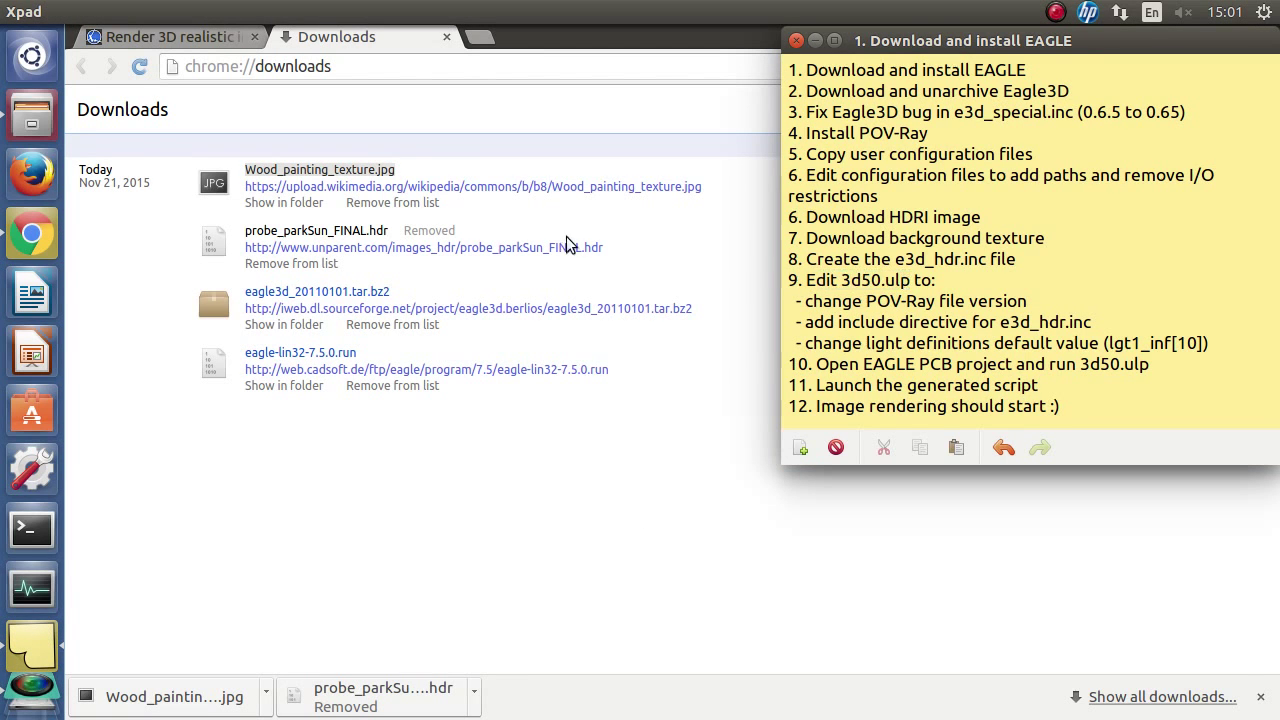
pyautogui.click(31, 115)
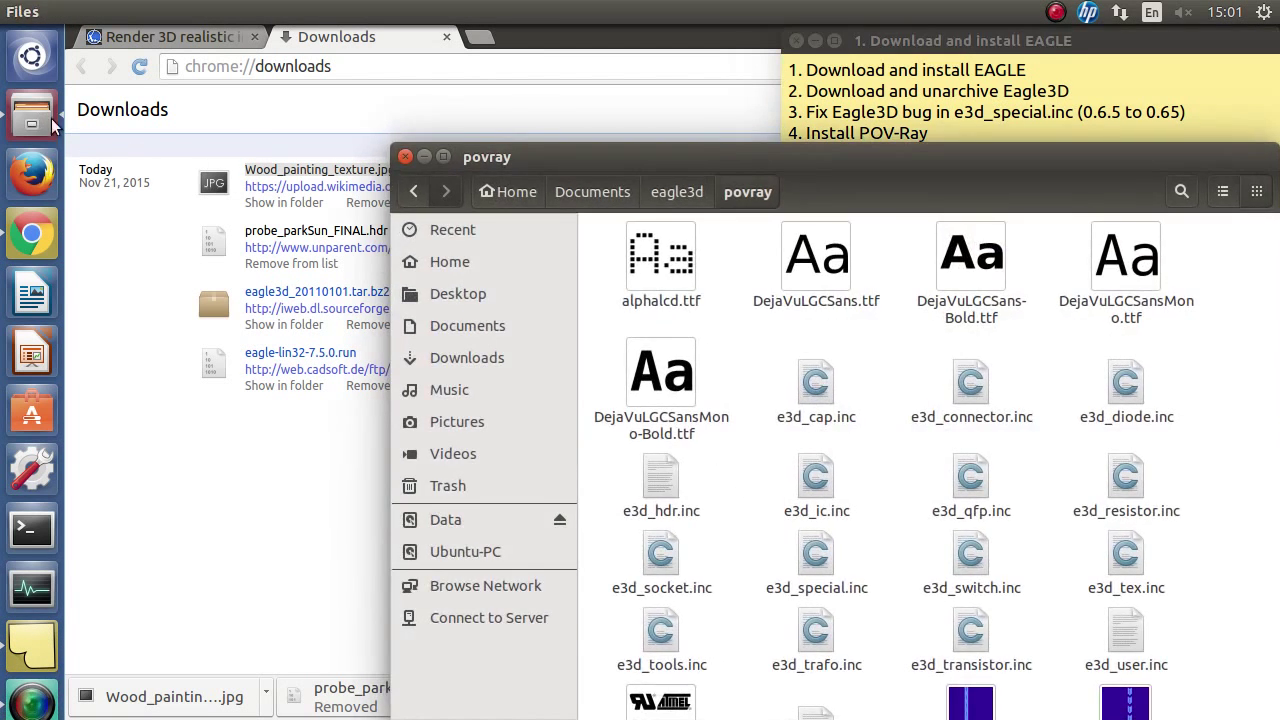
pyautogui.click(676, 193)
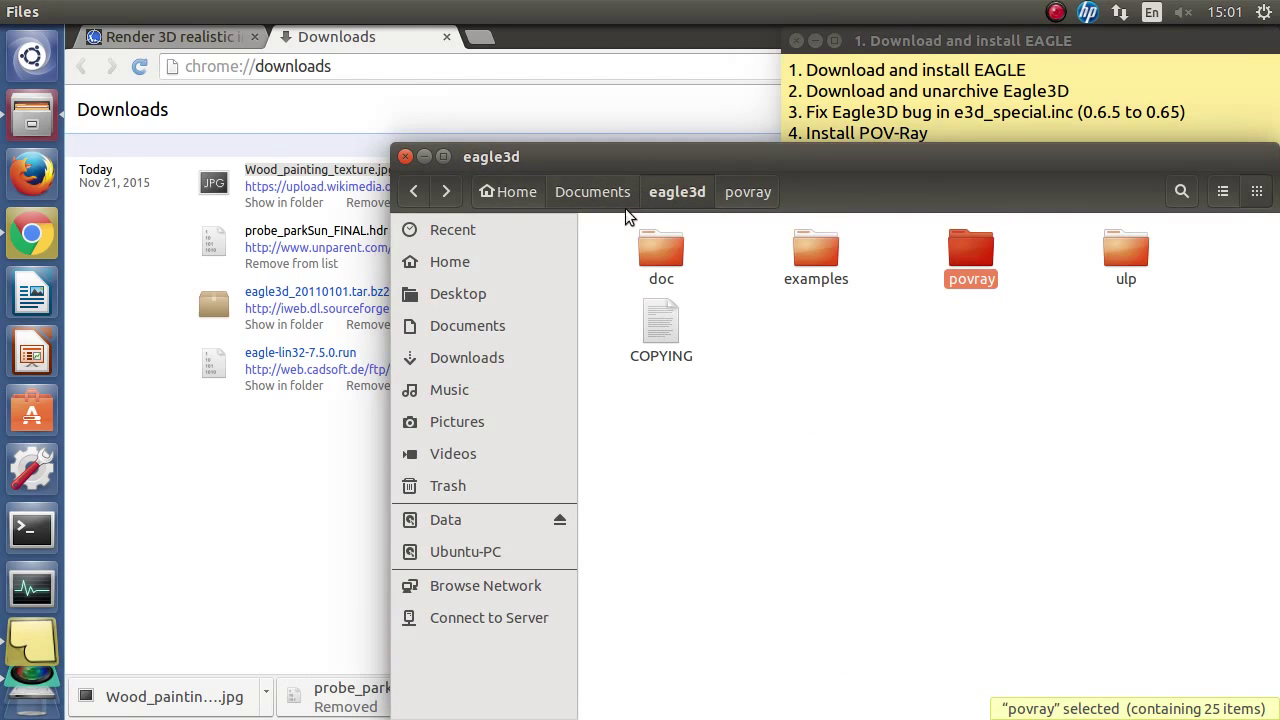
pyautogui.doubleClick(1114, 250)
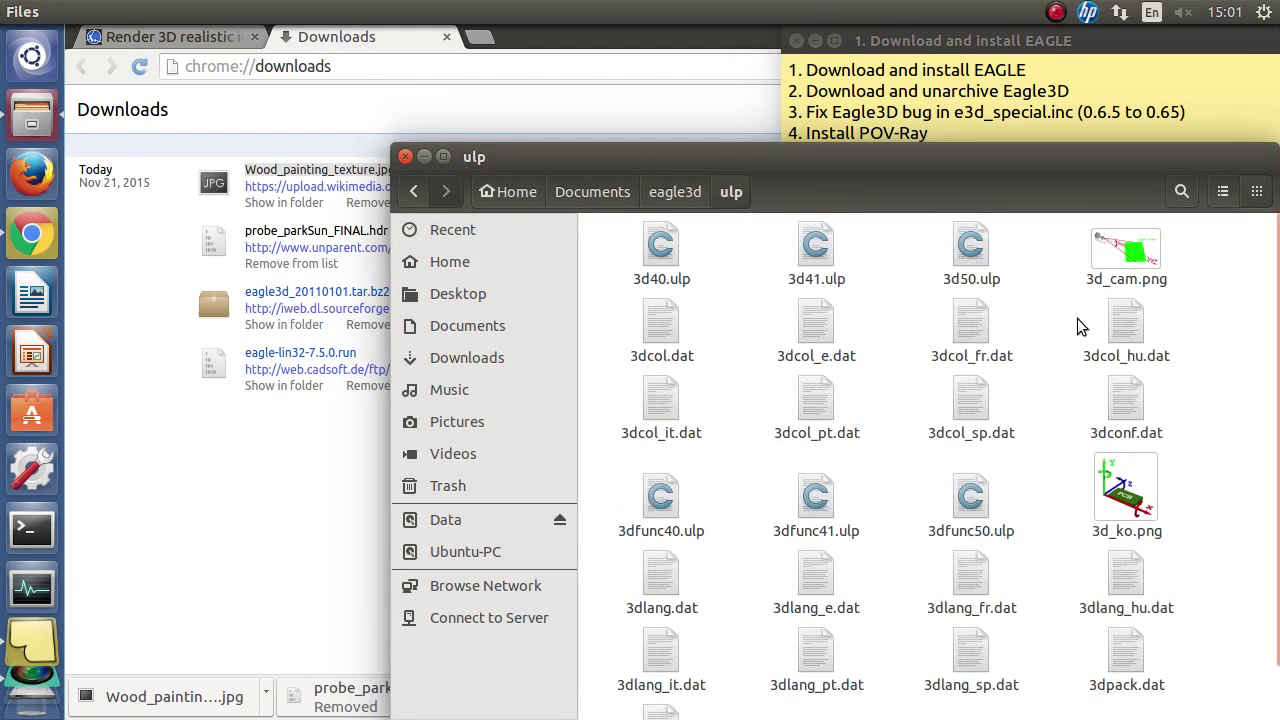
pyautogui.rightClick(966, 265)
pyautogui.click(981, 269)
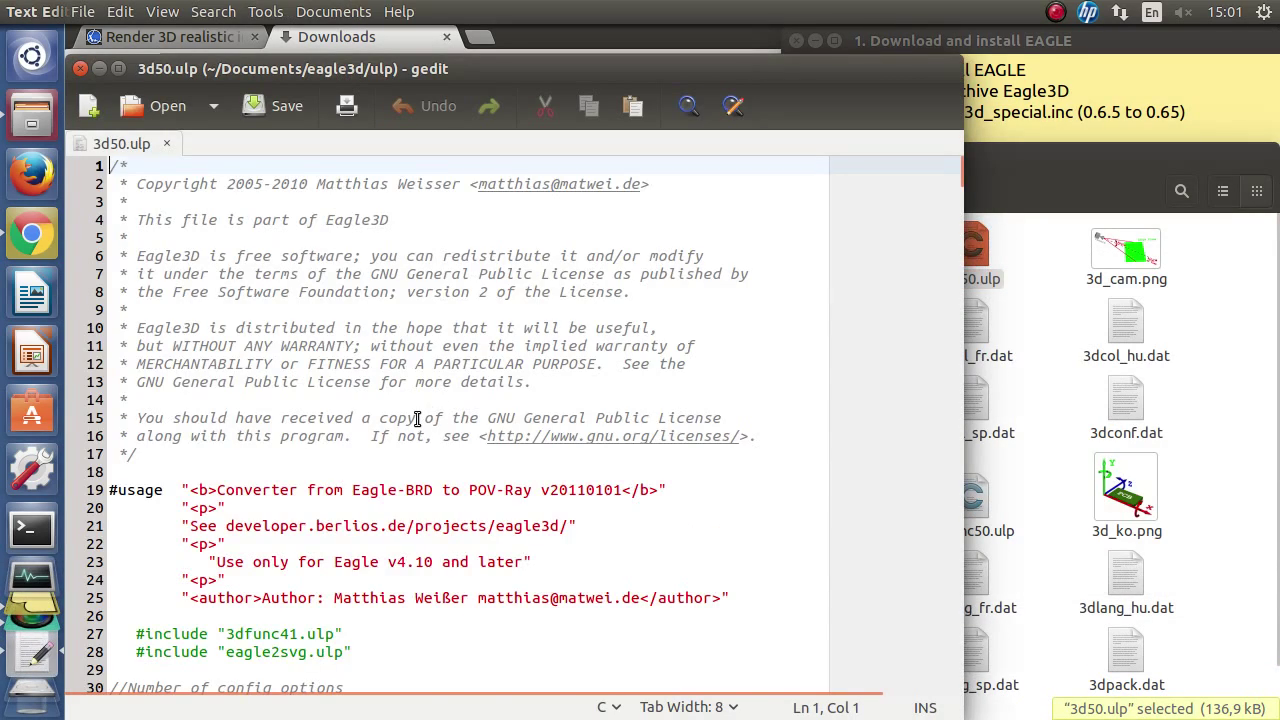
# Step: Change the version number on line 35 from 3.5 to 3.7
pyautogui.scroll(-7, 417, 418)
pyautogui.scroll(-1, 420, 420)
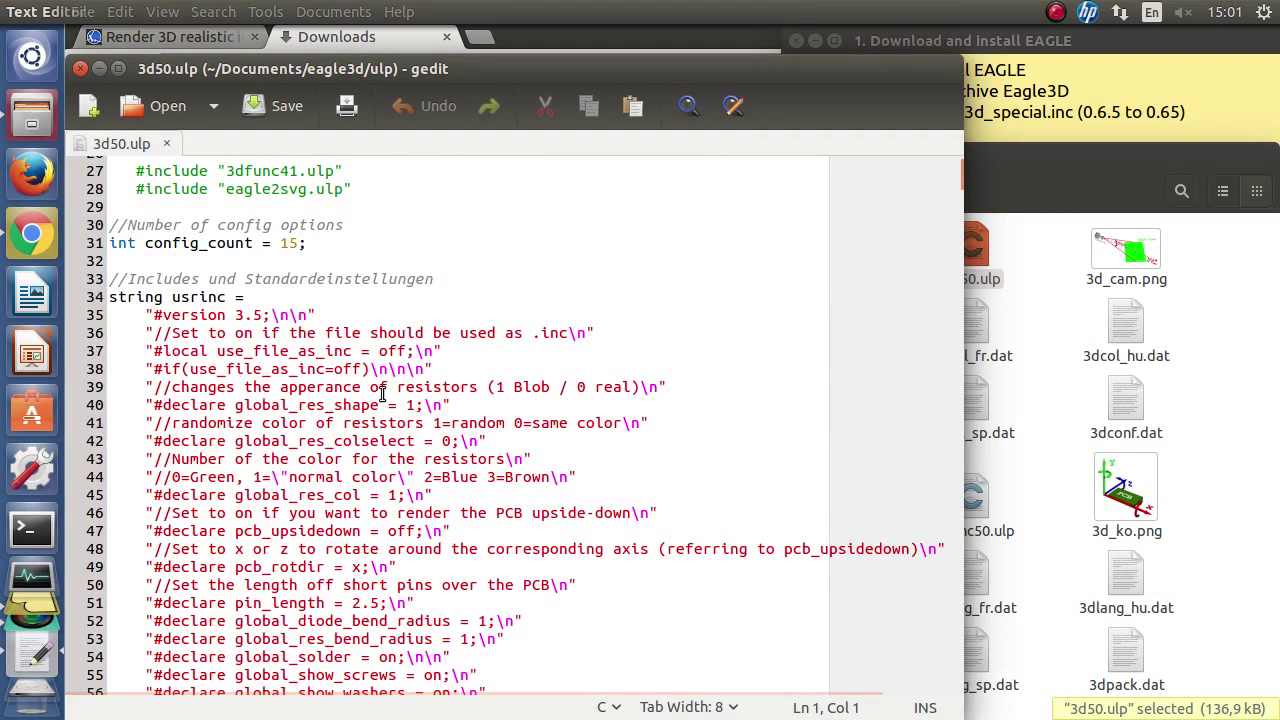
pyautogui.click(260, 315)
pyautogui.click(1080, 40)
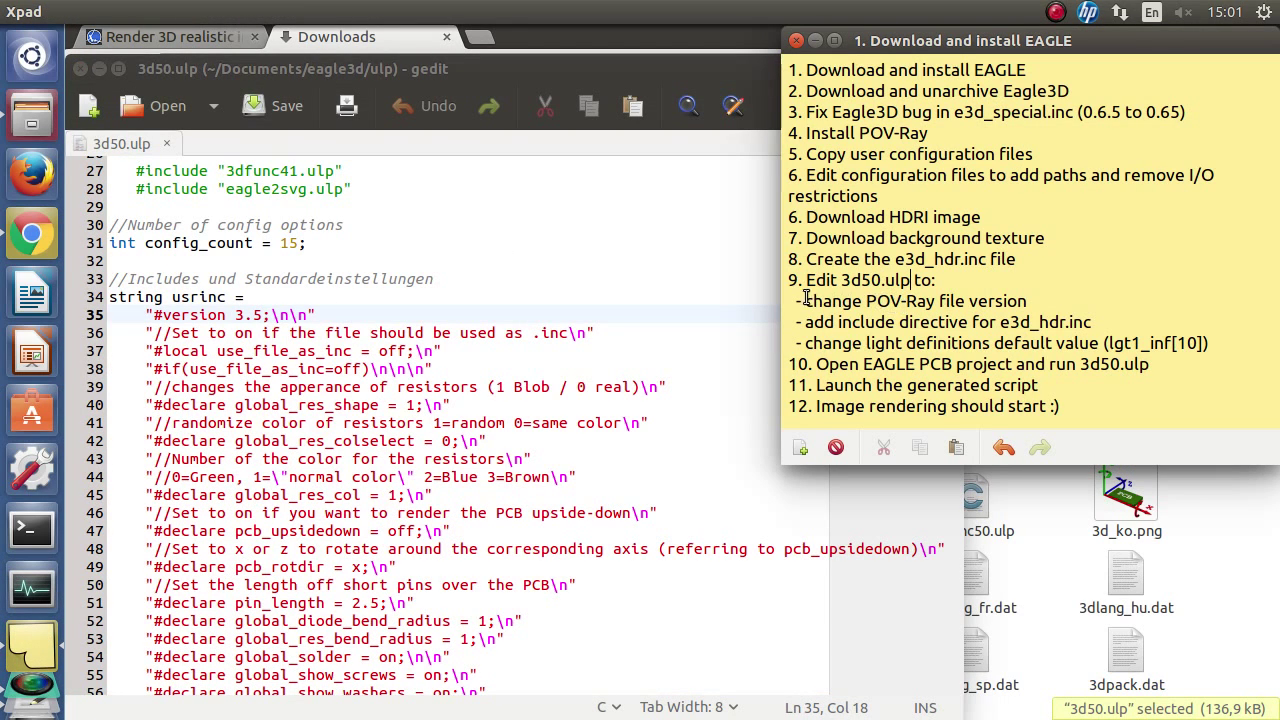
pyautogui.moveTo(806, 299); pyautogui.dragTo(1018, 301)
pyautogui.click(1020, 301)
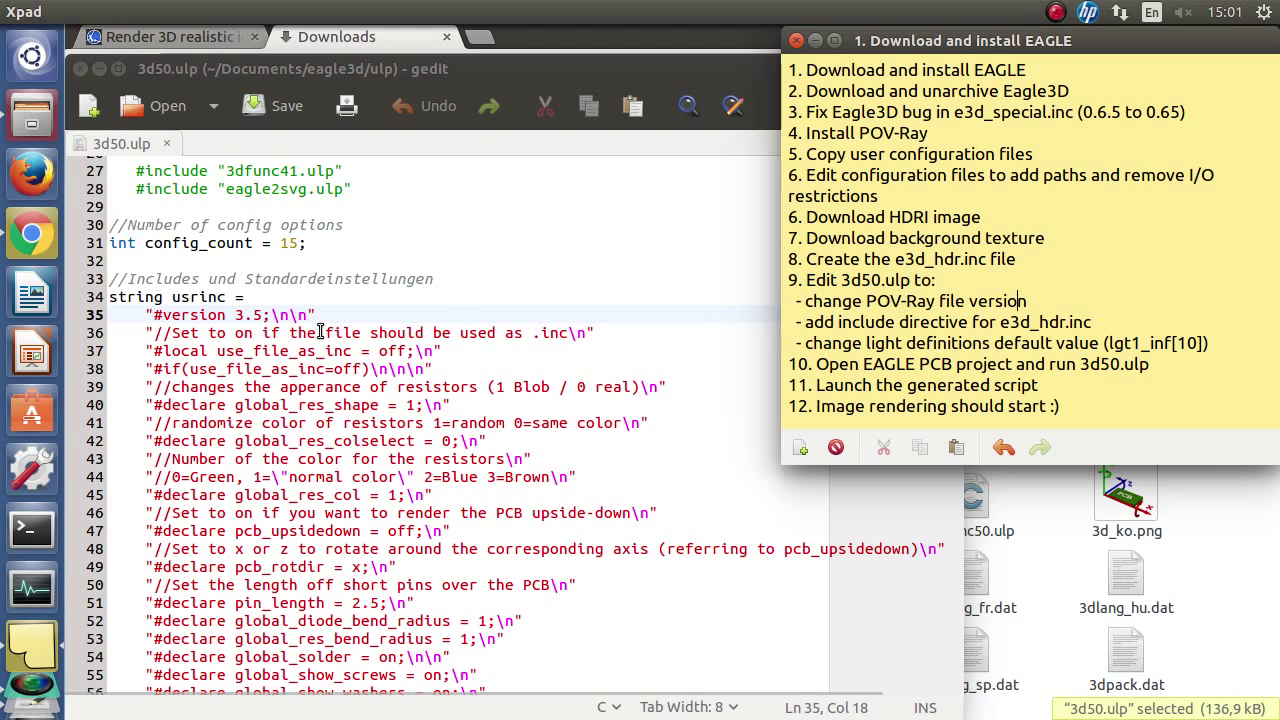
pyautogui.click(255, 315)
pyautogui.press('BackSpace')
pyautogui.write('7')
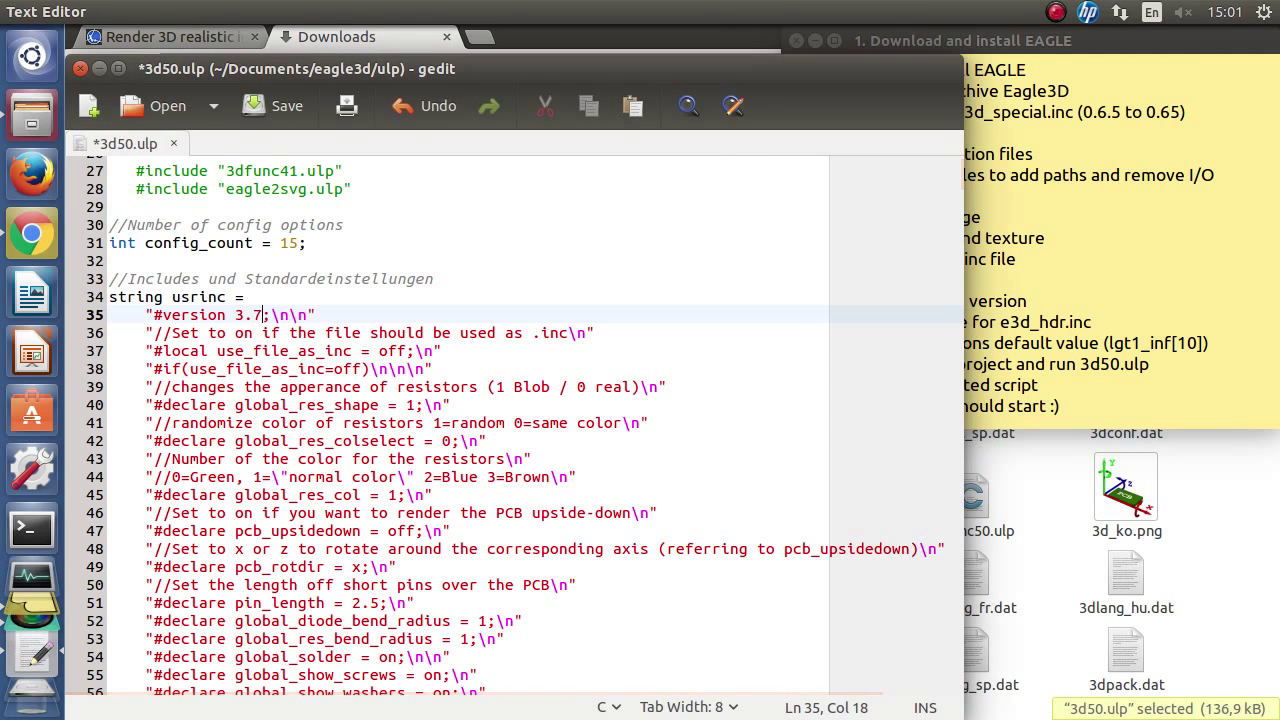
# Step: Duplicate the e3d_tools.inc include line and change the copy to include e3d_hdr.inc
pyautogui.scroll(-5, 263, 315)
pyautogui.scroll(-2, 447, 425)
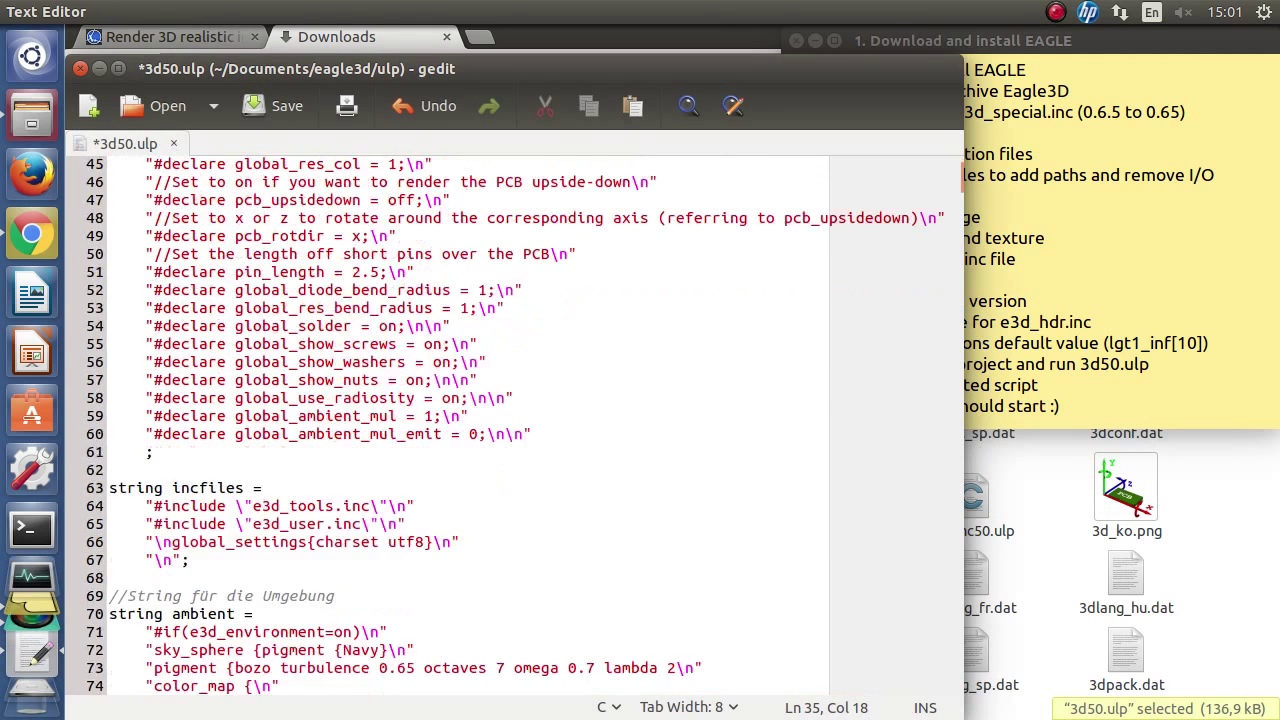
pyautogui.click(1040, 47)
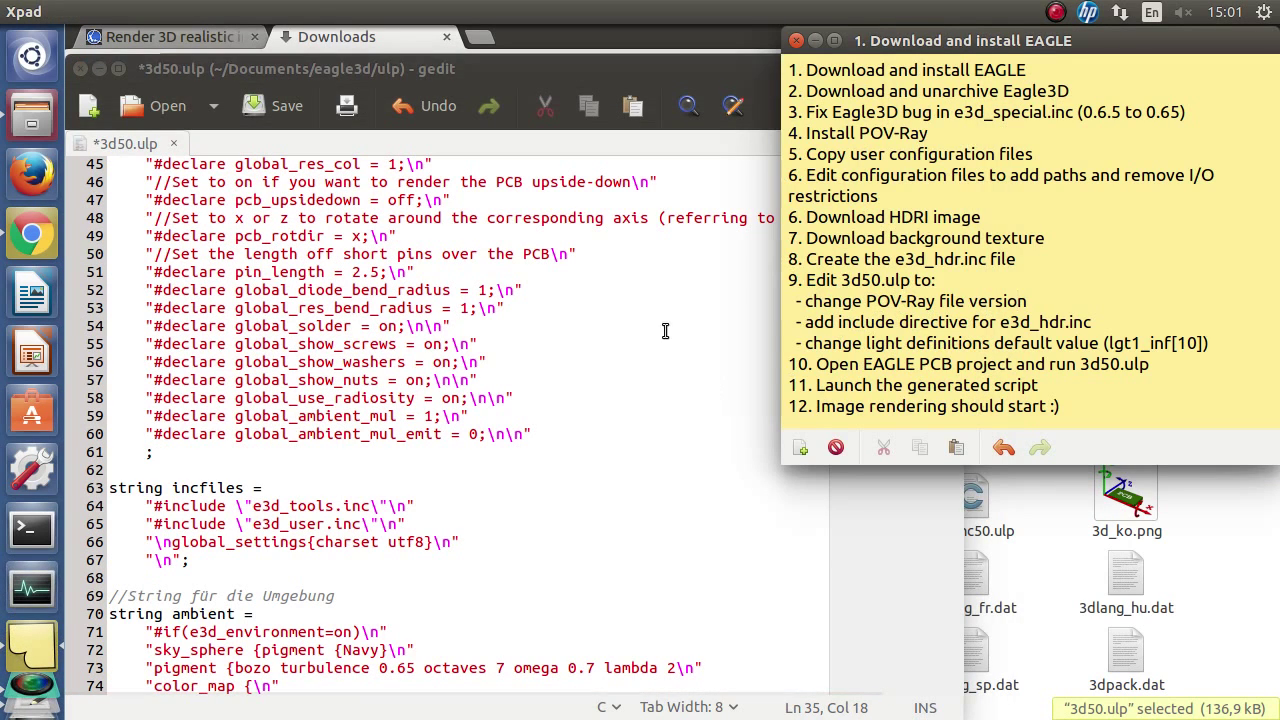
pyautogui.click(151, 508)
pyautogui.moveTo(147, 508); pyautogui.dragTo(422, 505)
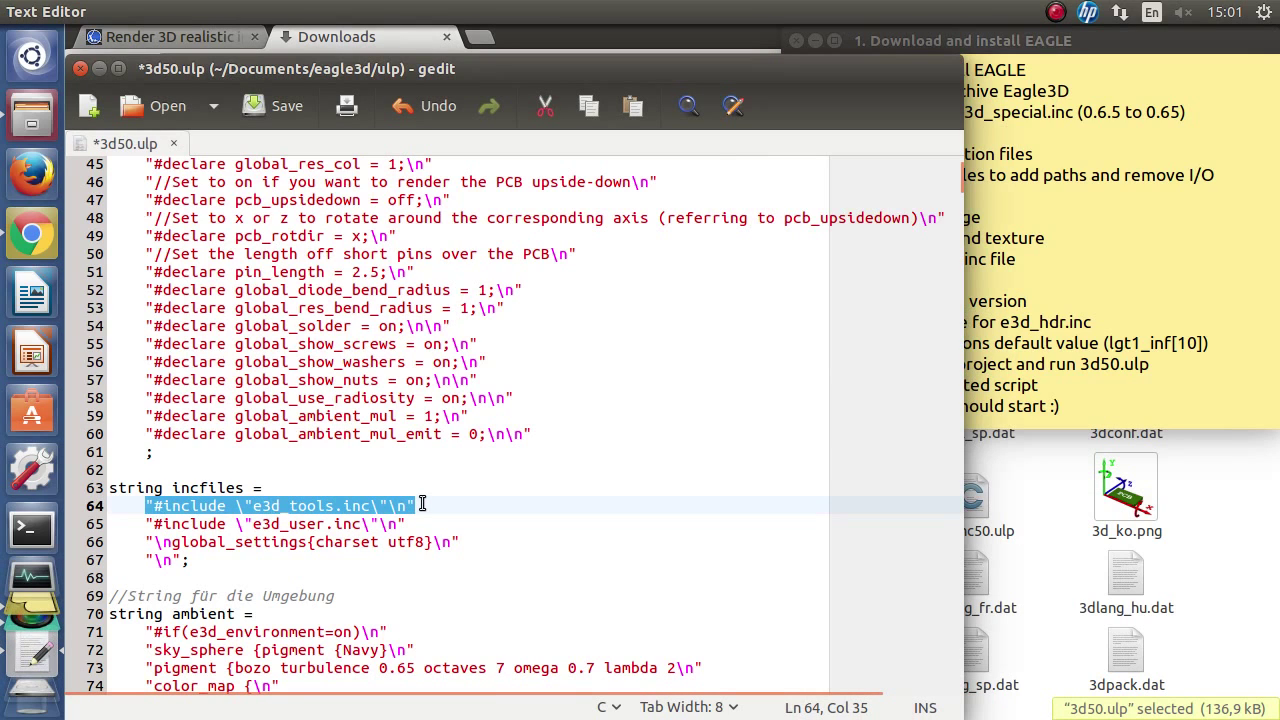
pyautogui.click(273, 490)
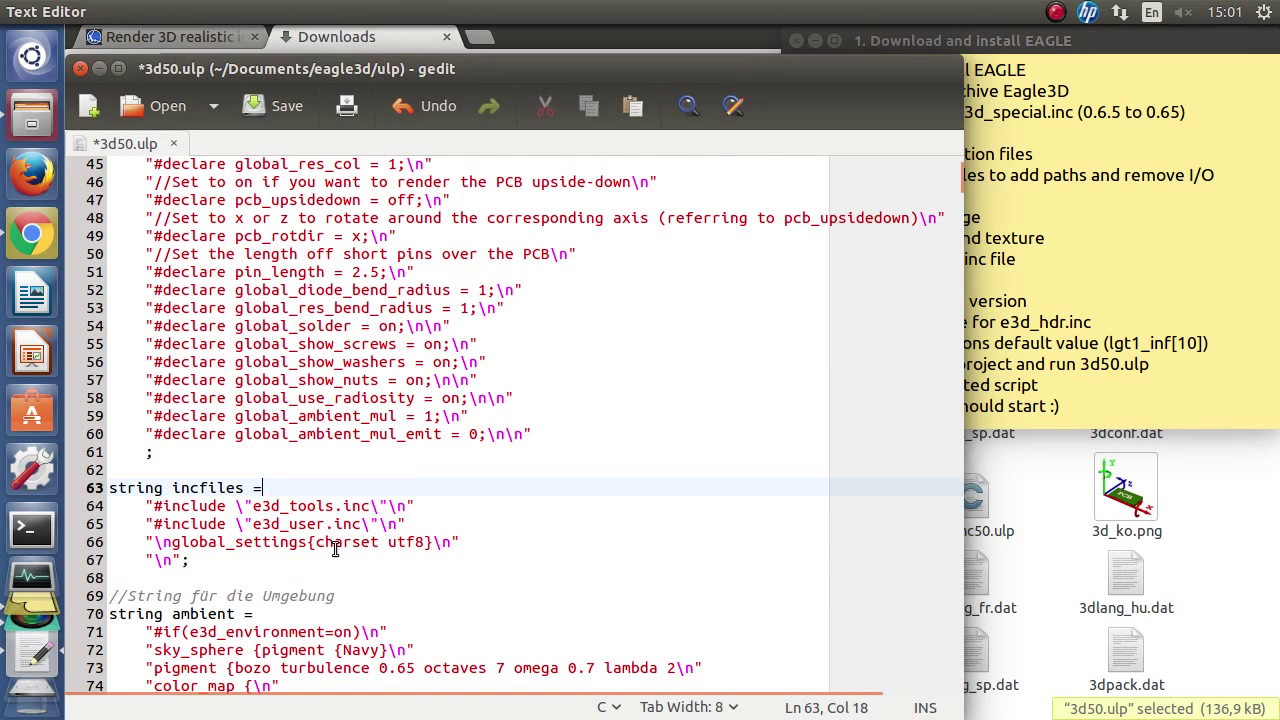
pyautogui.press('Return')
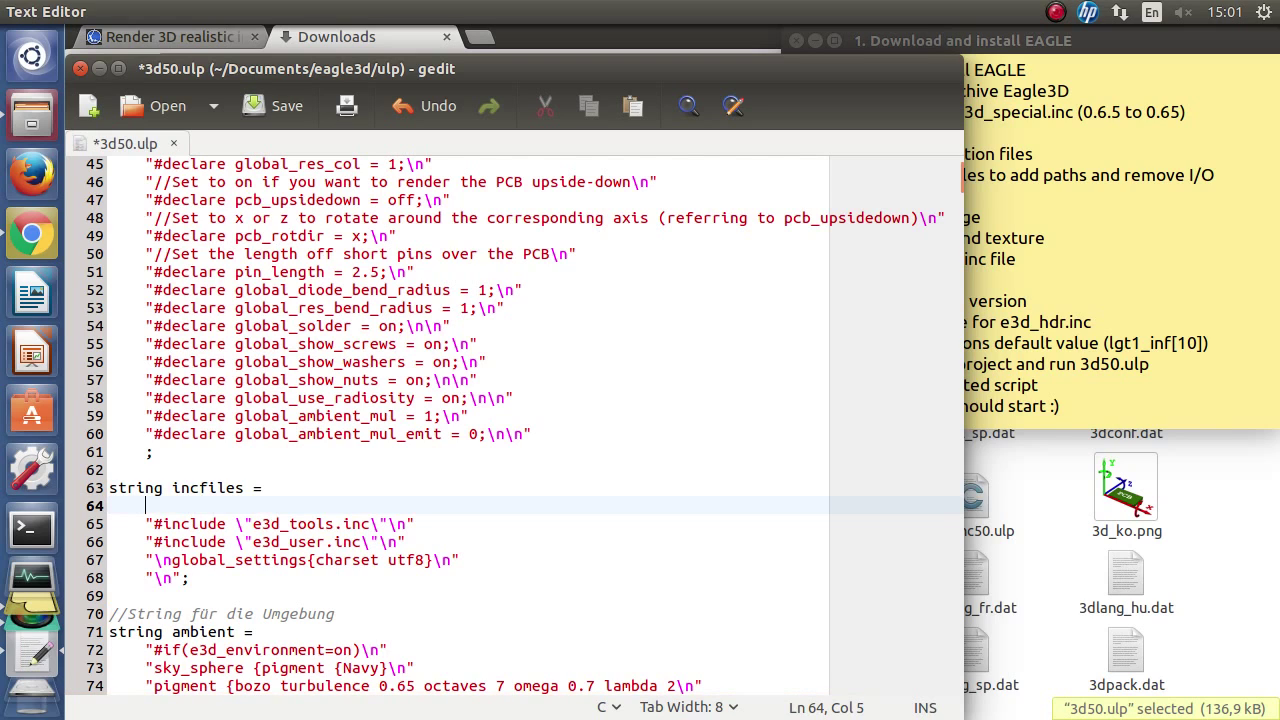
pyautogui.hotkey('ctrl', 'v')
pyautogui.moveTo(290, 506); pyautogui.dragTo(336, 506)
pyautogui.write('hdr')
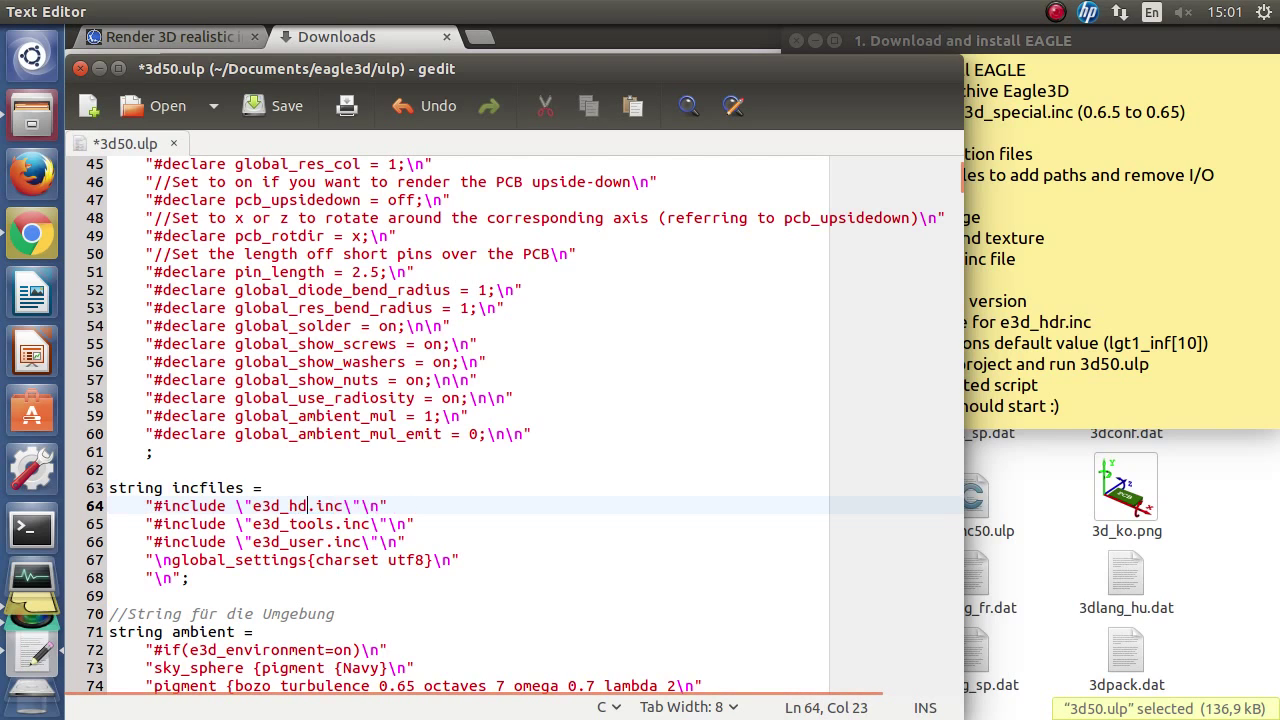
pyautogui.scroll(-1, 390, 520)
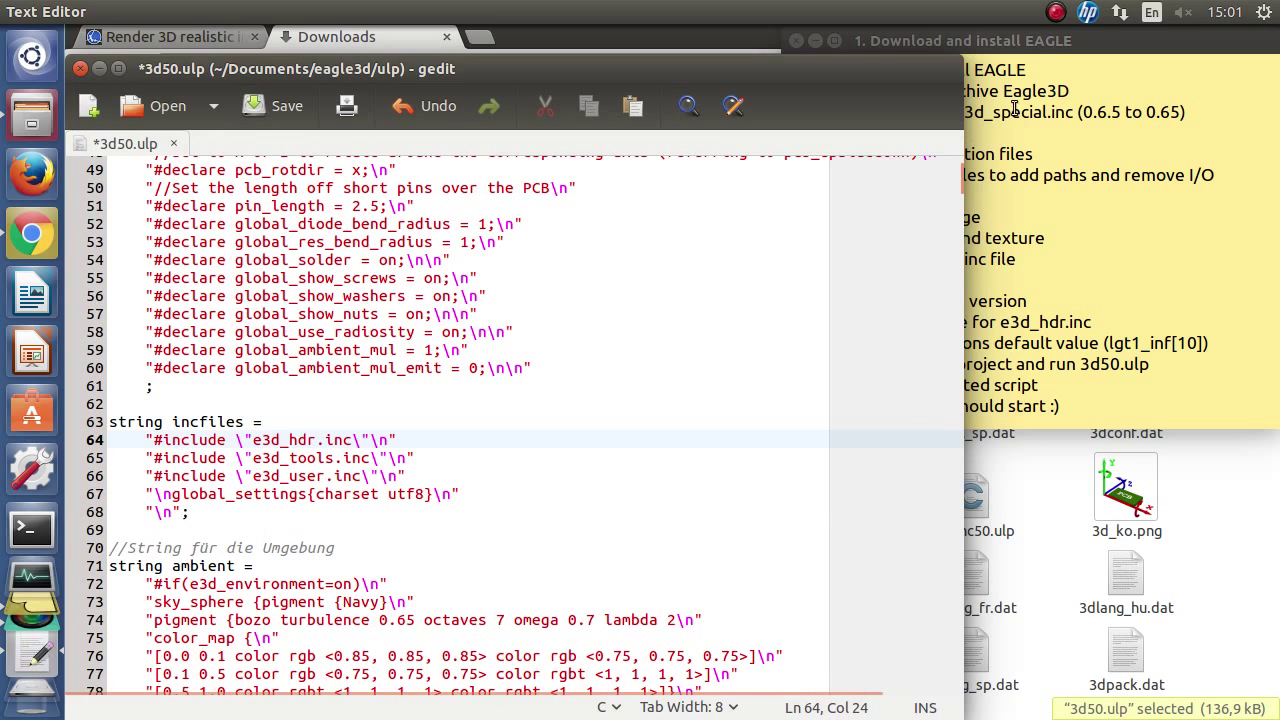
# Step: Search for lgt1_inf[10] and go to its default setting at line 556
pyautogui.click(1086, 213)
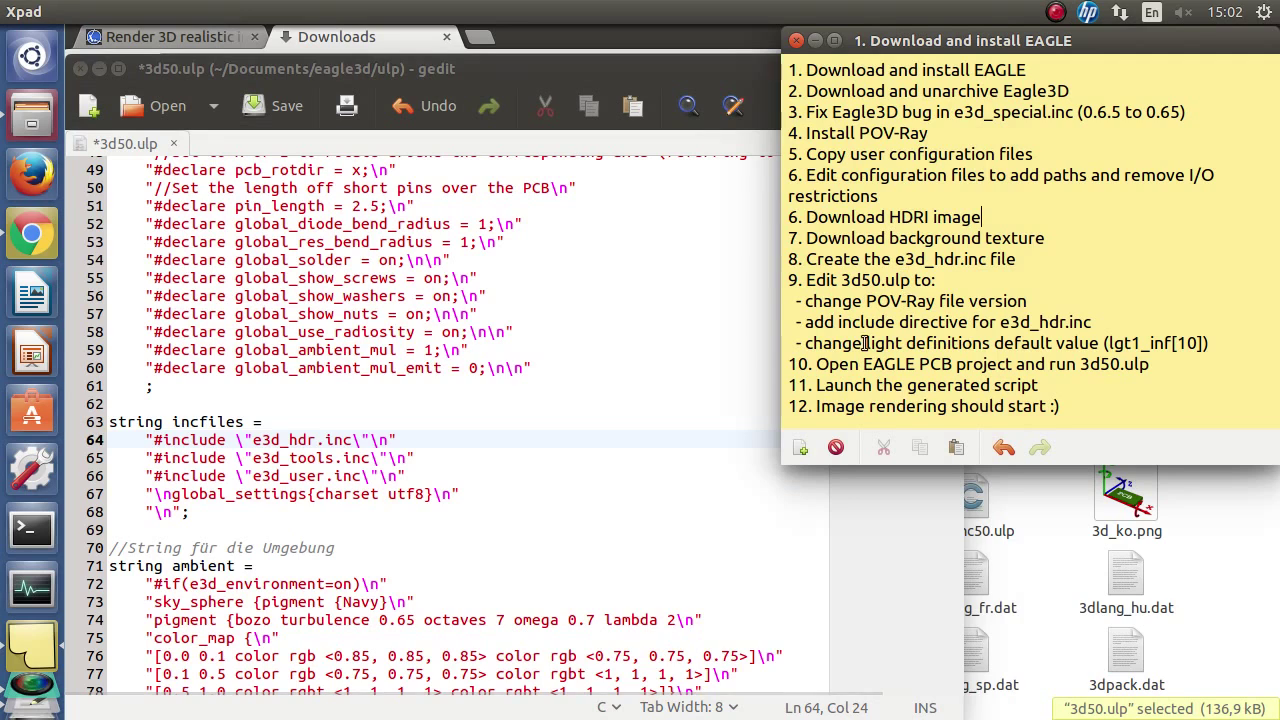
pyautogui.moveTo(843, 343); pyautogui.dragTo(1131, 347)
pyautogui.click(1131, 347)
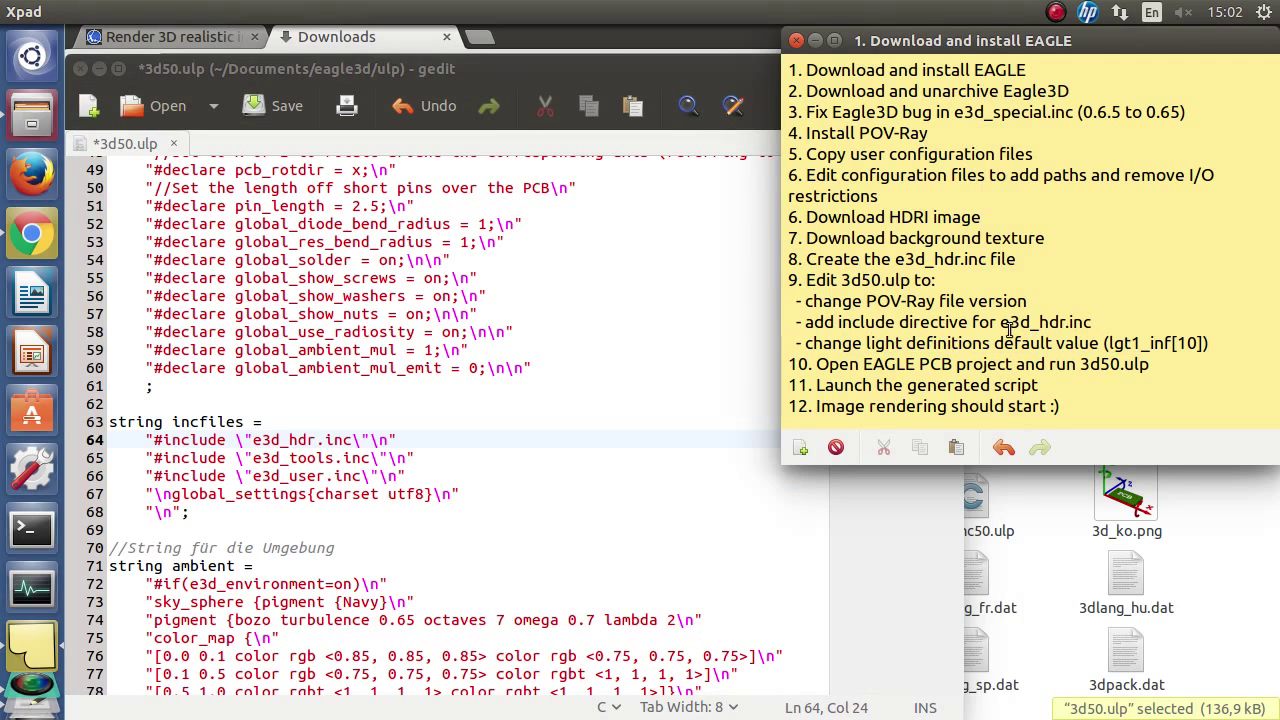
pyautogui.click(635, 68)
pyautogui.hotkey('ctrl', 'f')
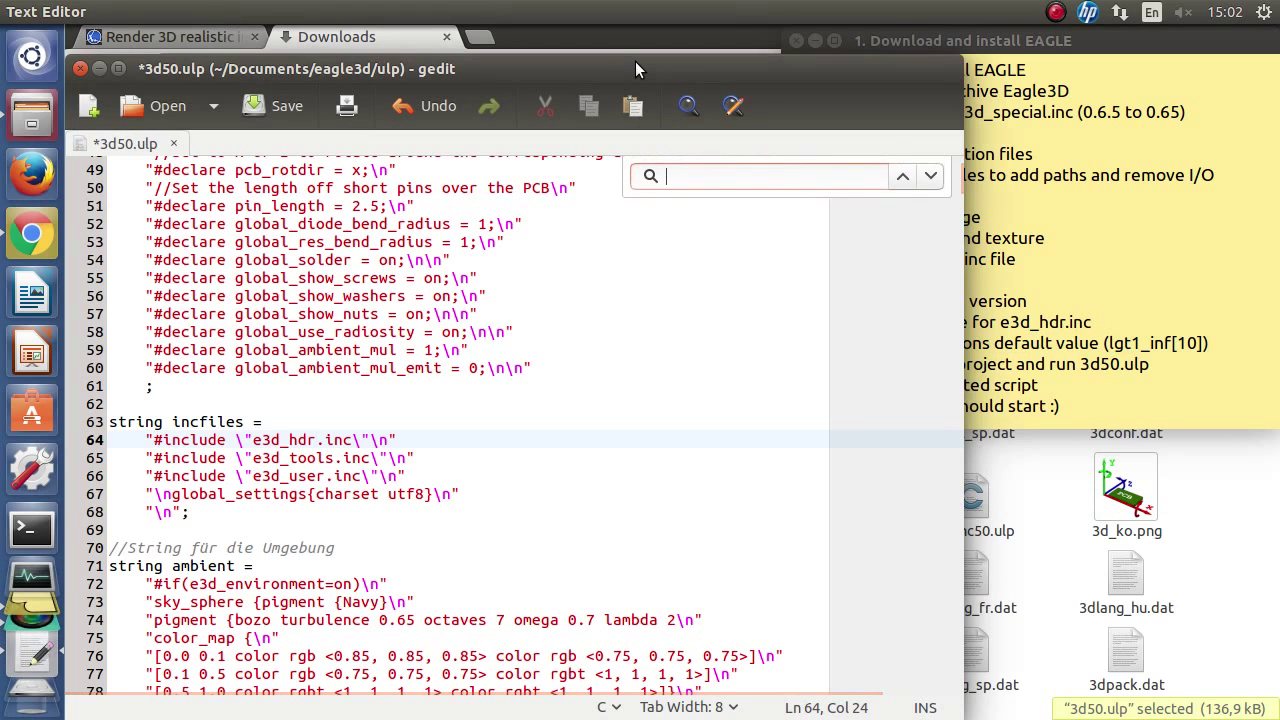
pyautogui.write('lgt1_inf')
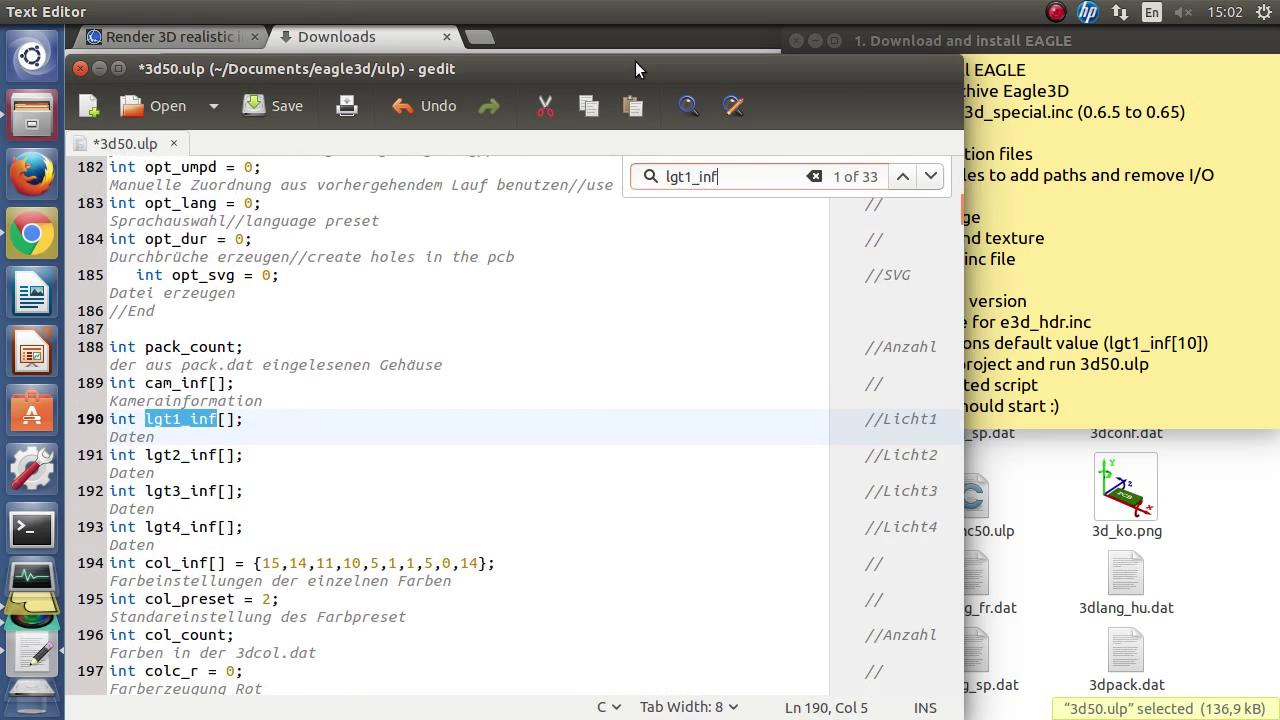
pyautogui.write('[10]')
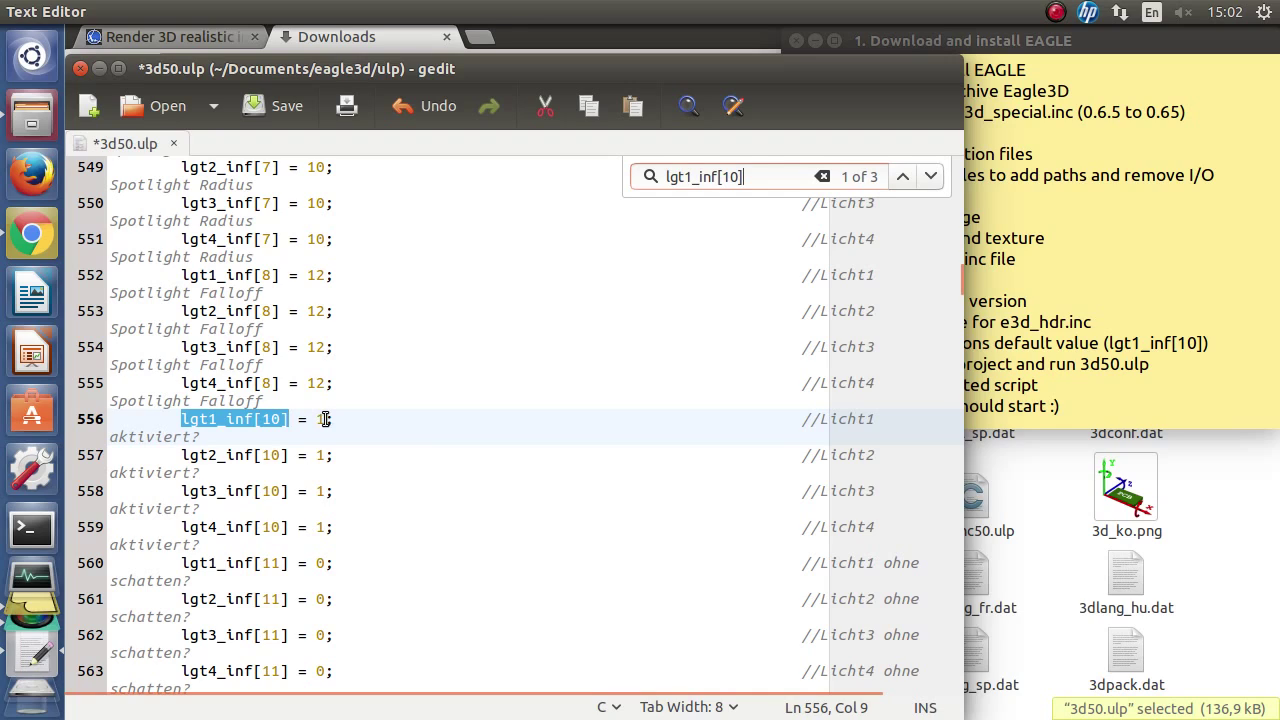
pyautogui.click(929, 177)
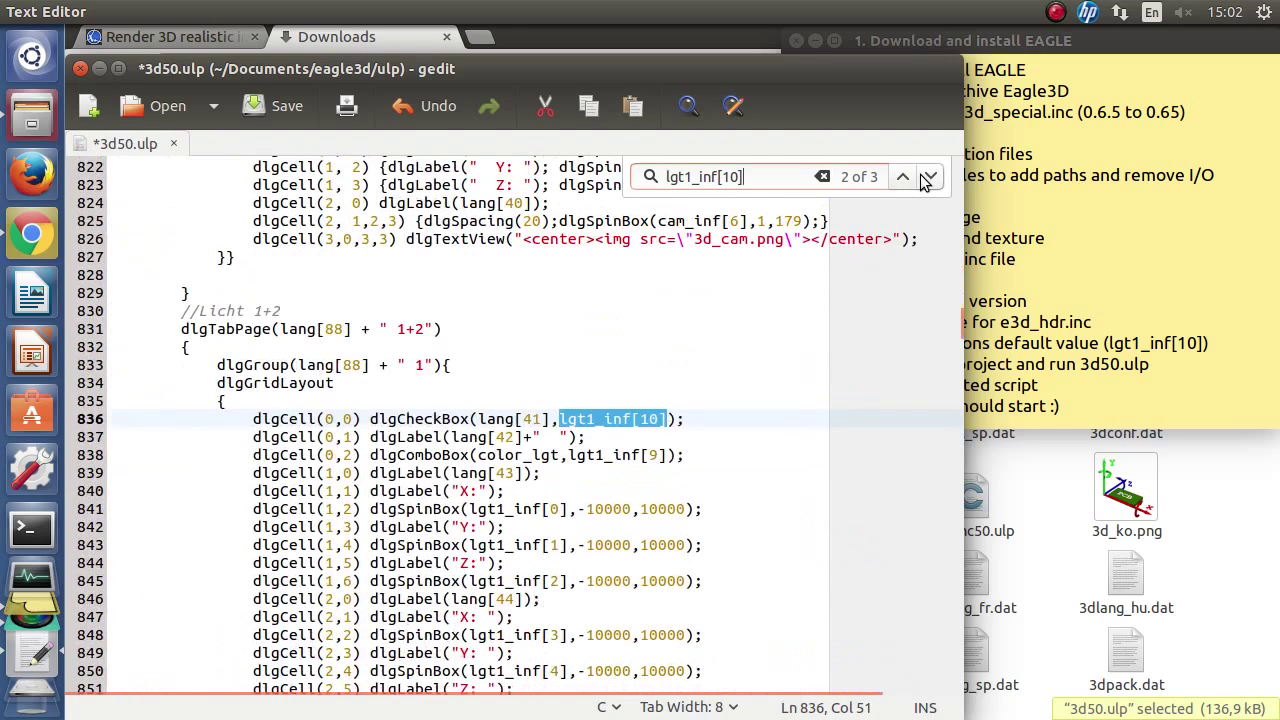
pyautogui.click(929, 177)
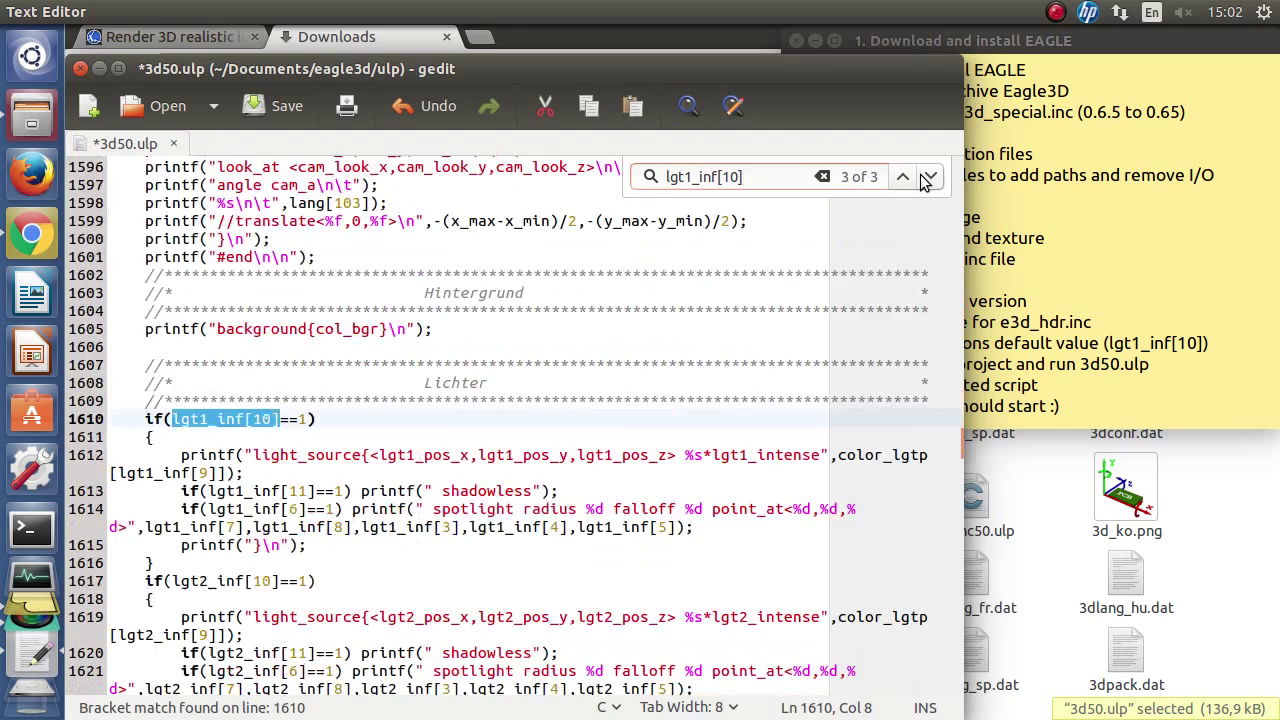
pyautogui.click(929, 177)
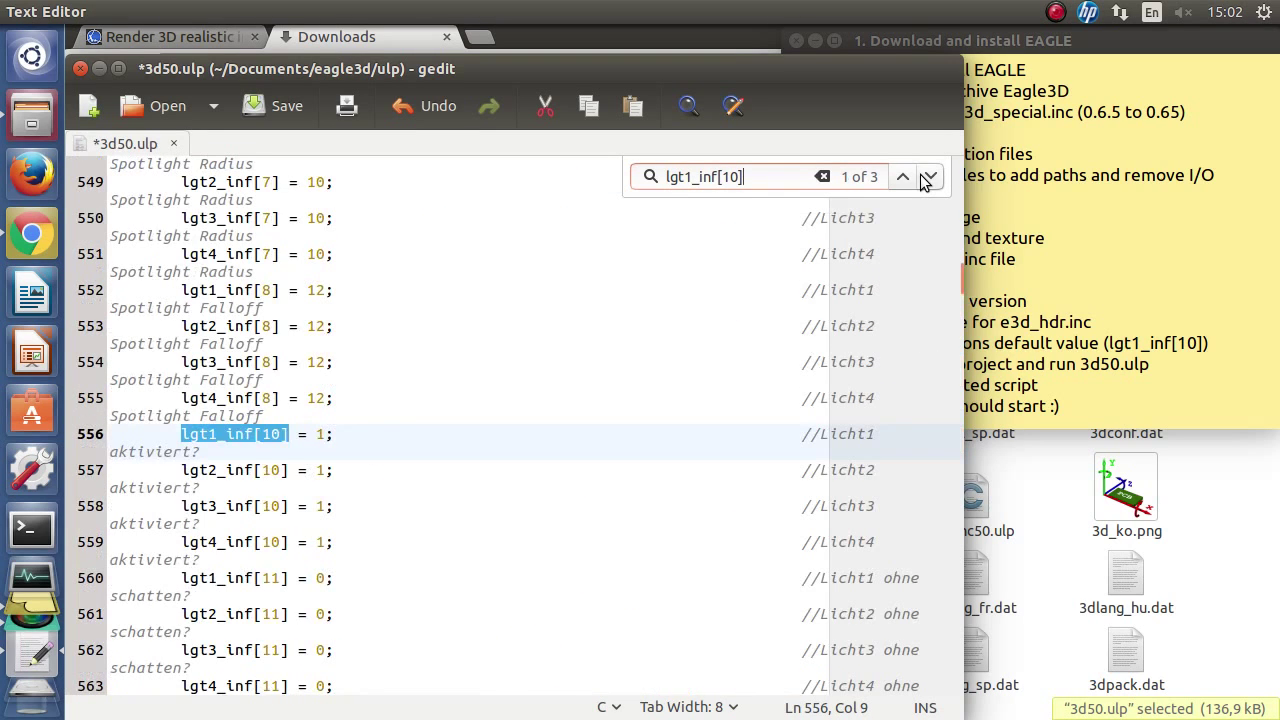
pyautogui.click(305, 436)
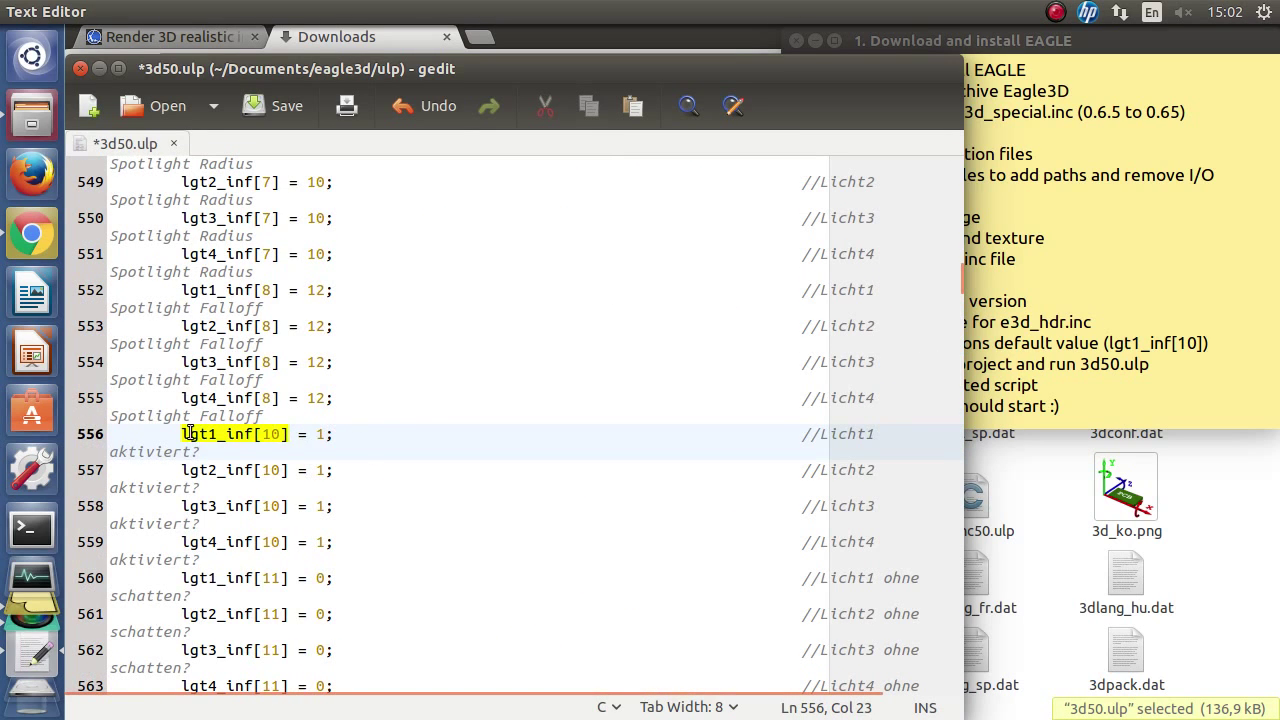
# Step: Change lgt1_inf[10] through lgt4_inf[10] from 1 to 0 and save 3d50.ulp
pyautogui.moveTo(182, 434); pyautogui.dragTo(362, 441)
pyautogui.click(326, 436)
pyautogui.click(327, 470)
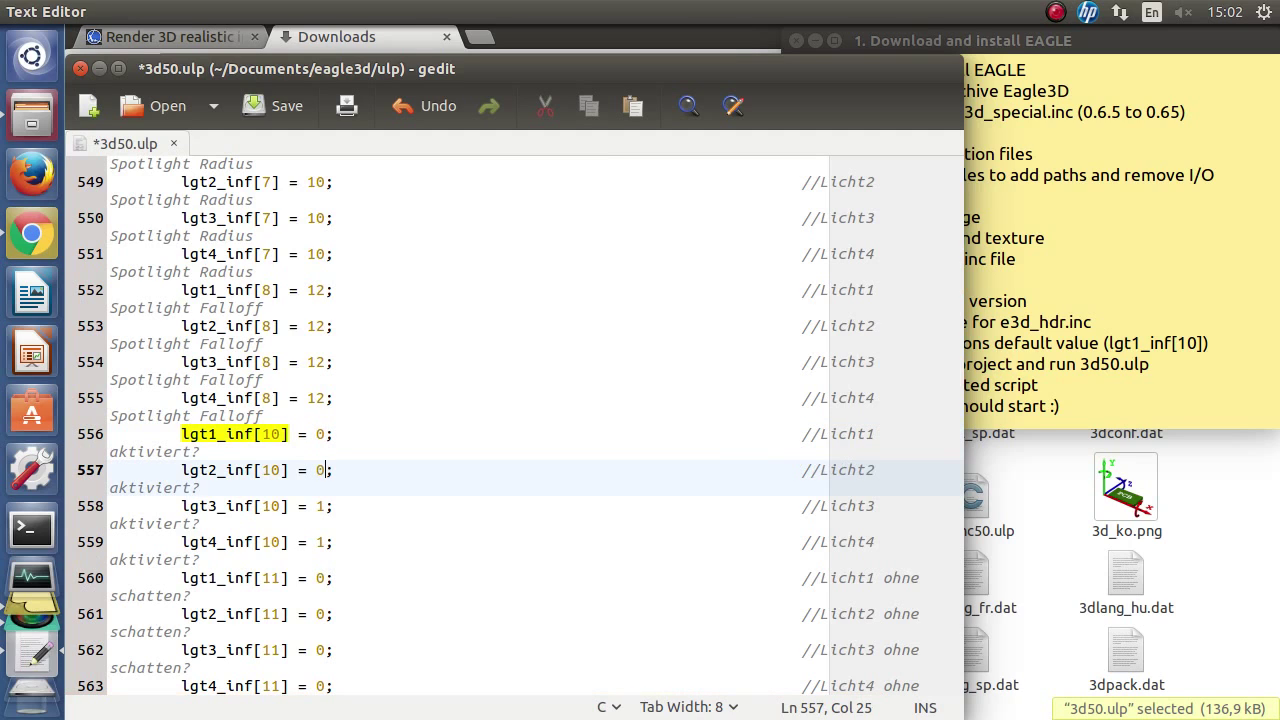
pyautogui.click(320, 506)
pyautogui.click(326, 542)
pyautogui.press('BackSpace')
pyautogui.write('0')
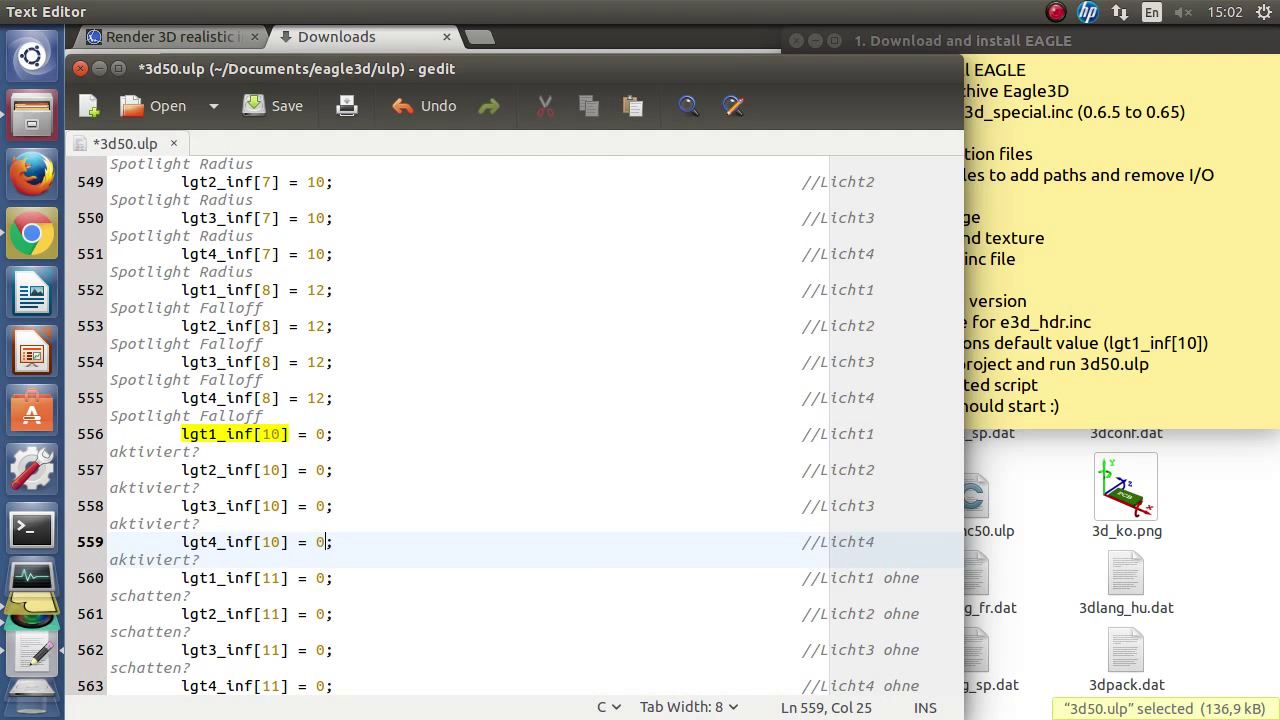
pyautogui.click(209, 434)
pyautogui.click(216, 470)
pyautogui.click(211, 506)
pyautogui.click(217, 542)
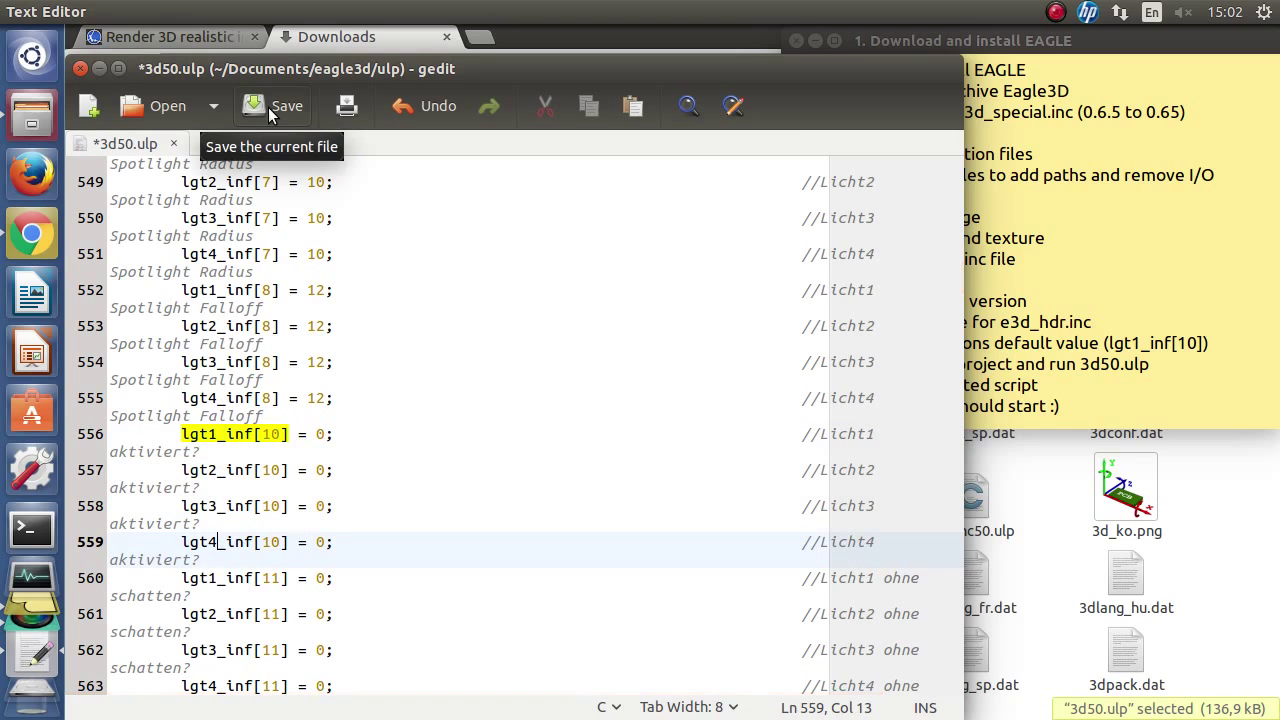
pyautogui.click(268, 107)
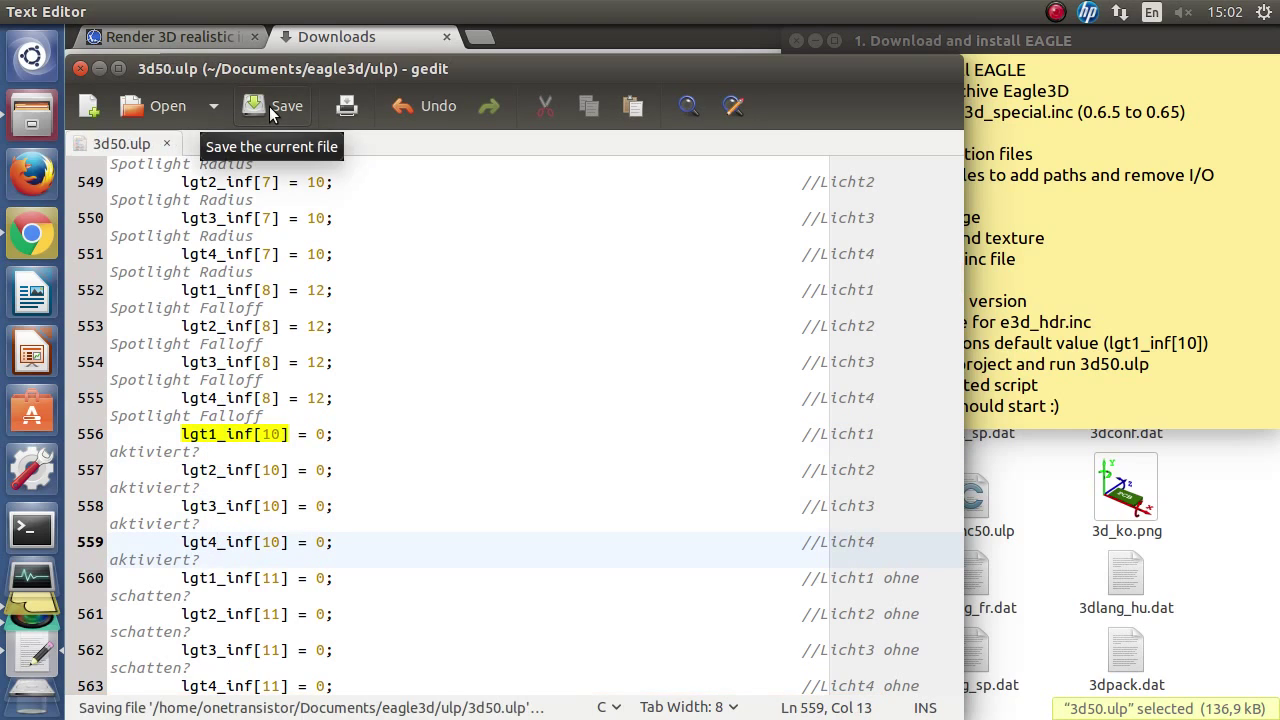
# Step: Close the text editor and the ulp folder window
pyautogui.click(82, 66)
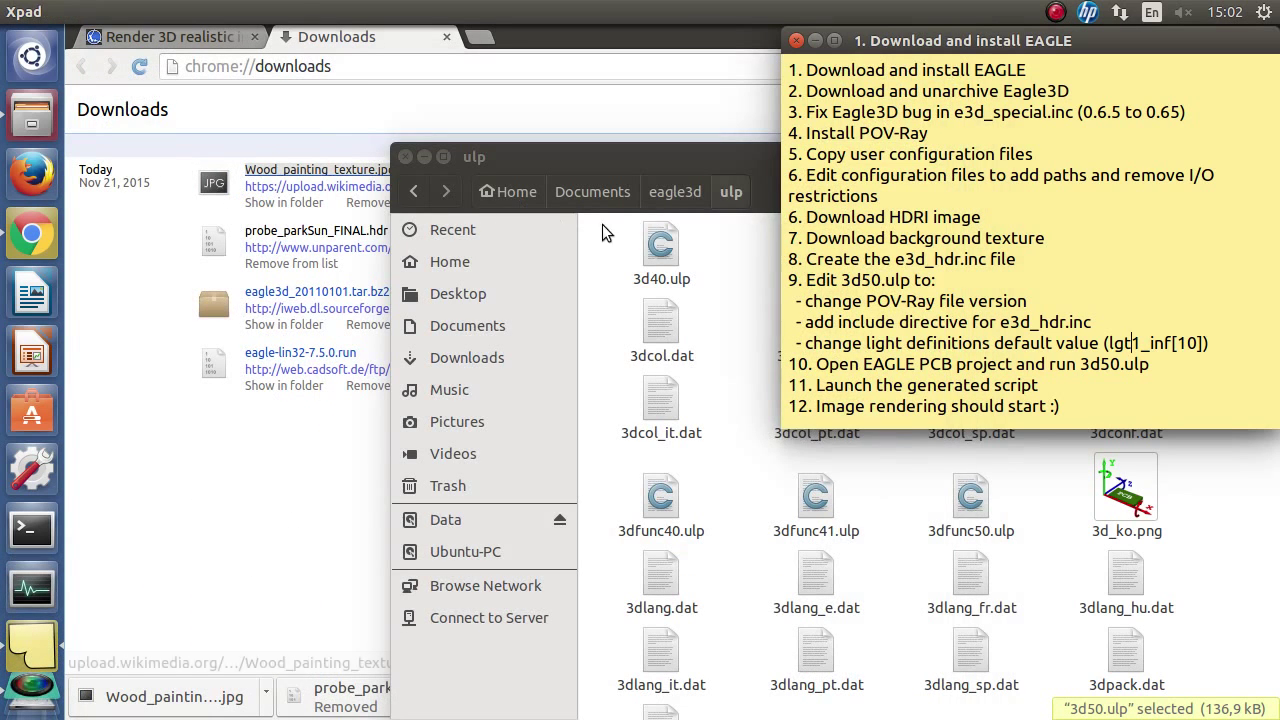
pyautogui.moveTo(841, 342)
pyautogui.moveTo(826, 378); pyautogui.dragTo(990, 364)
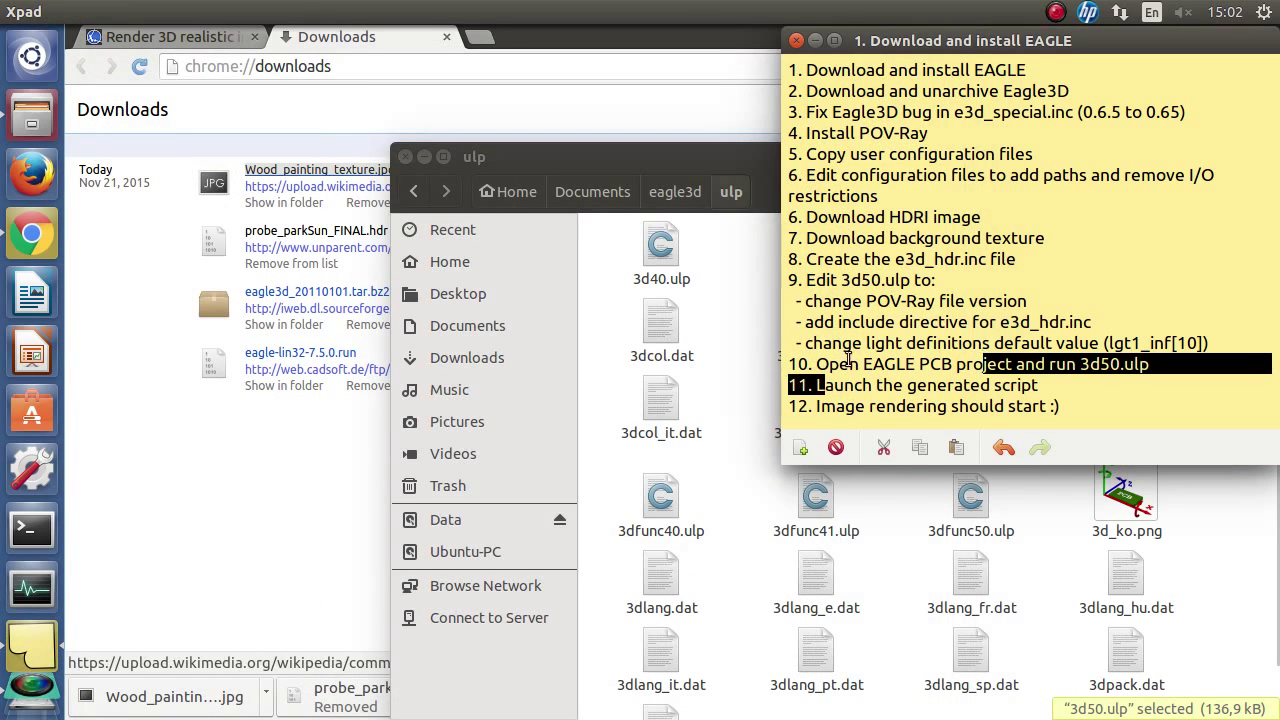
pyautogui.moveTo(842, 364); pyautogui.dragTo(942, 364)
pyautogui.click(945, 364)
pyautogui.click(404, 157)
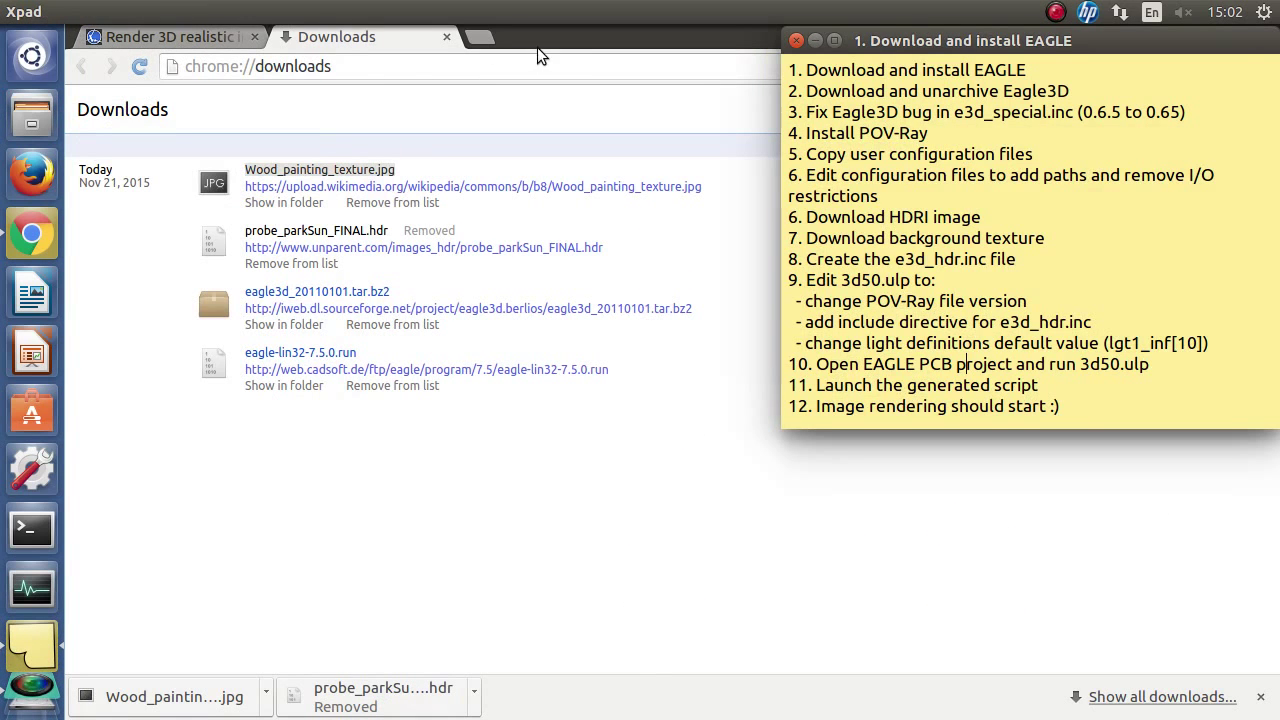
# Step: Launch EAGLE from the eagle-7.5.0/bin folder and dismiss the promotional popup
pyautogui.click(538, 45)
pyautogui.click(33, 12)
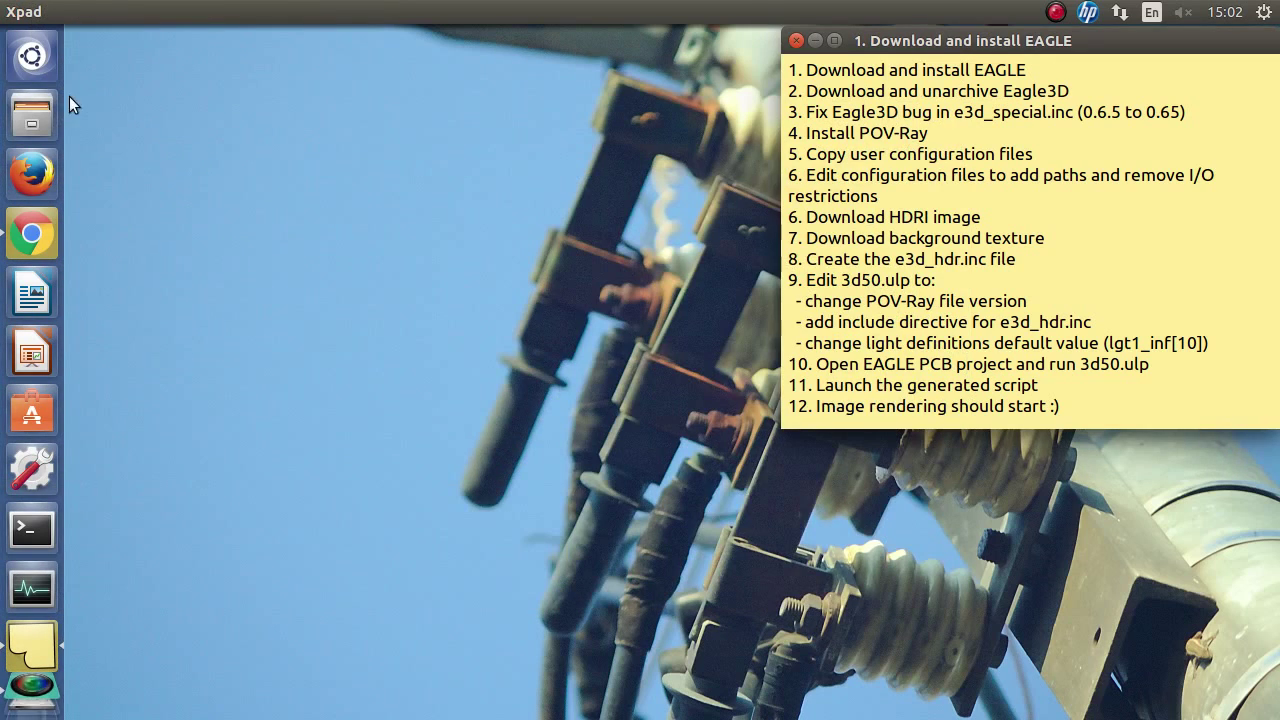
pyautogui.click(32, 114)
pyautogui.moveTo(603, 152); pyautogui.dragTo(437, 101)
pyautogui.doubleClick(494, 288)
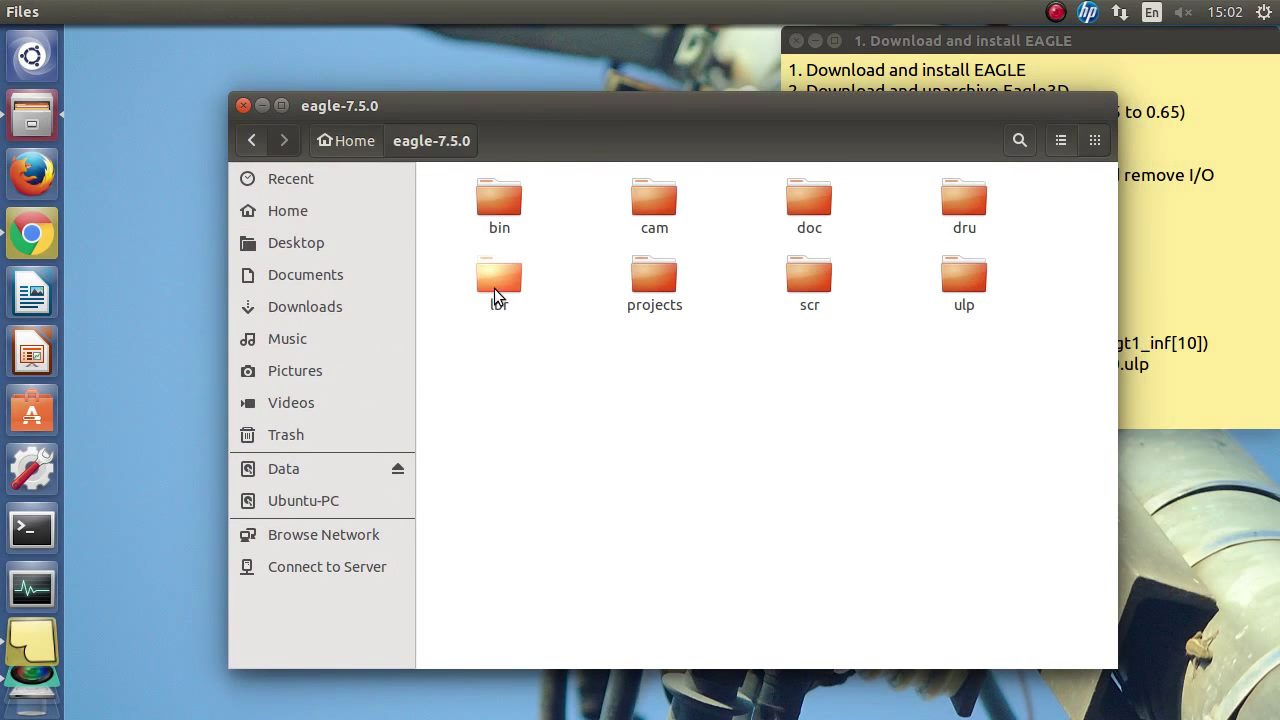
pyautogui.doubleClick(500, 200)
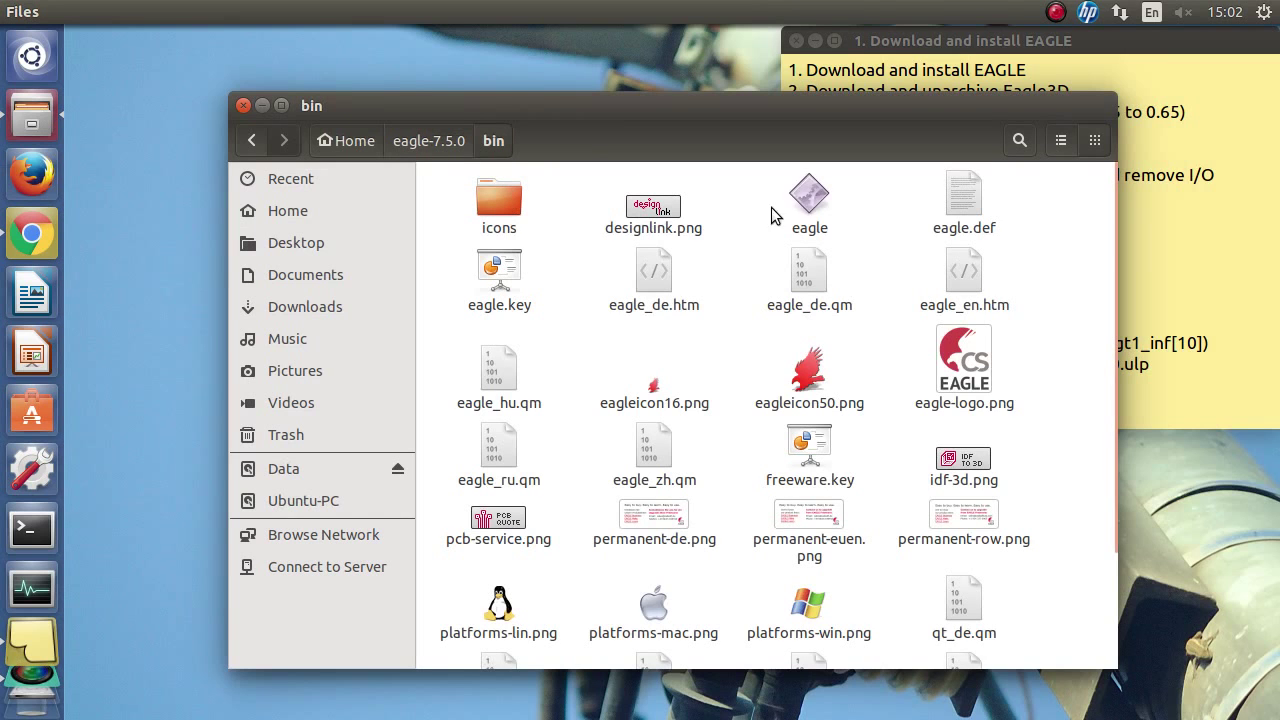
pyautogui.click(809, 197)
pyautogui.doubleClick(806, 195)
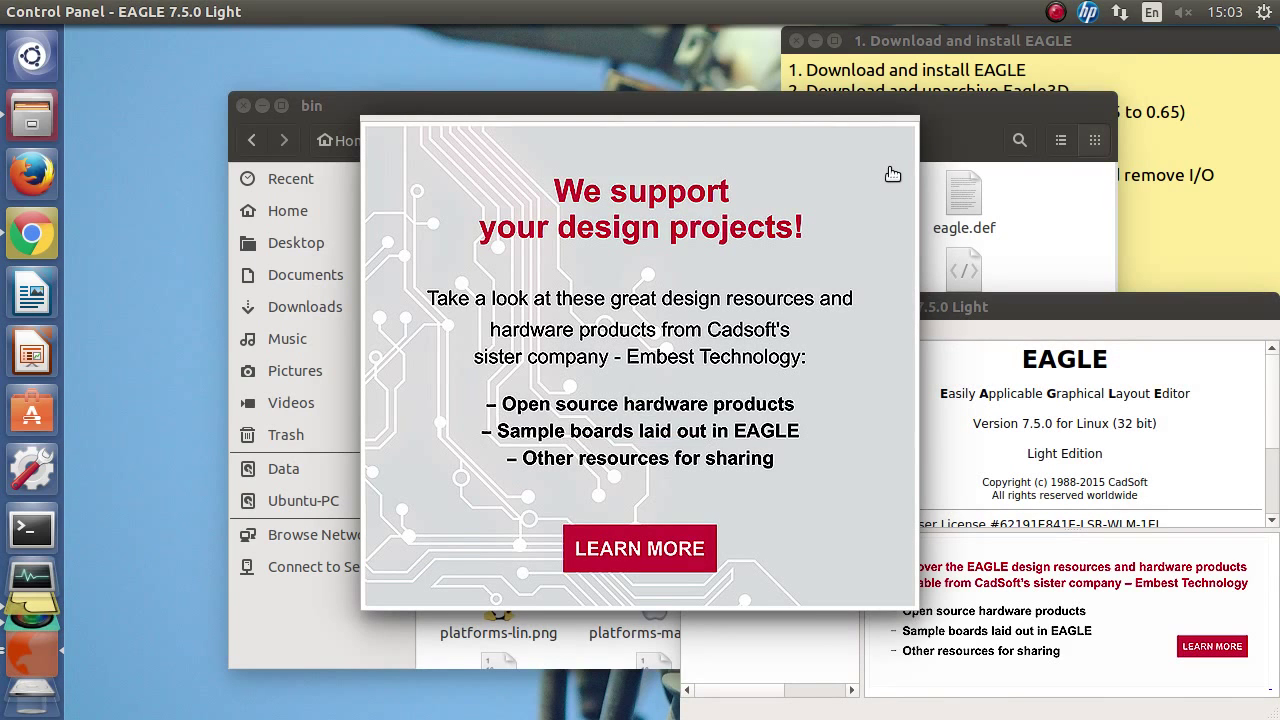
pyautogui.click(903, 134)
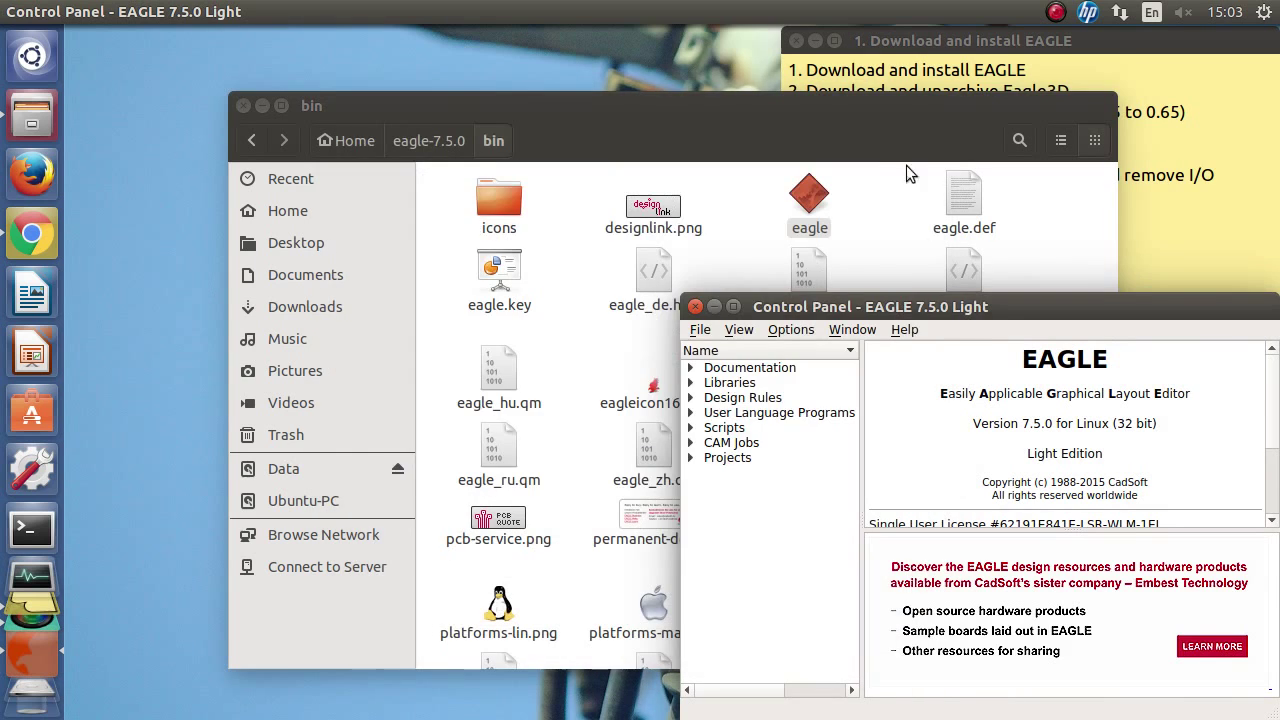
pyautogui.moveTo(930, 290); pyautogui.dragTo(428, 101)
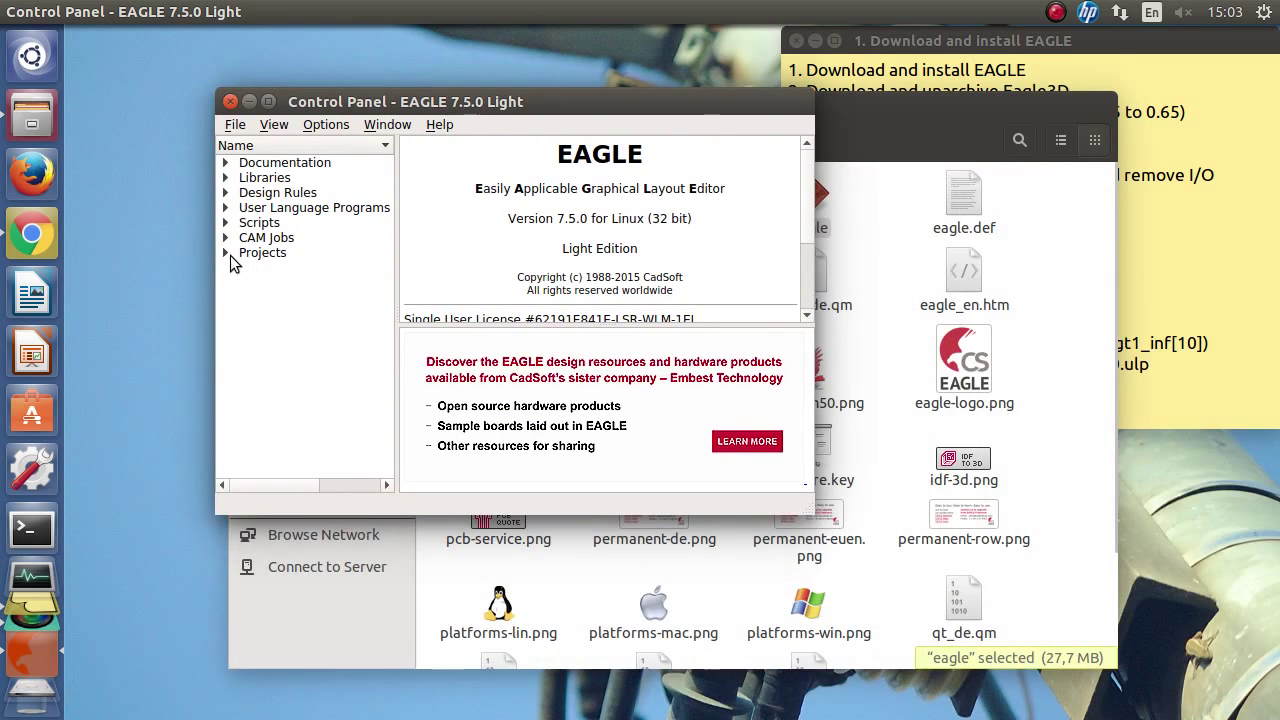
# Step: Browse Projects > eagle > tv_mod_1 and select modulator.brd
pyautogui.click(229, 254)
pyautogui.click(248, 283)
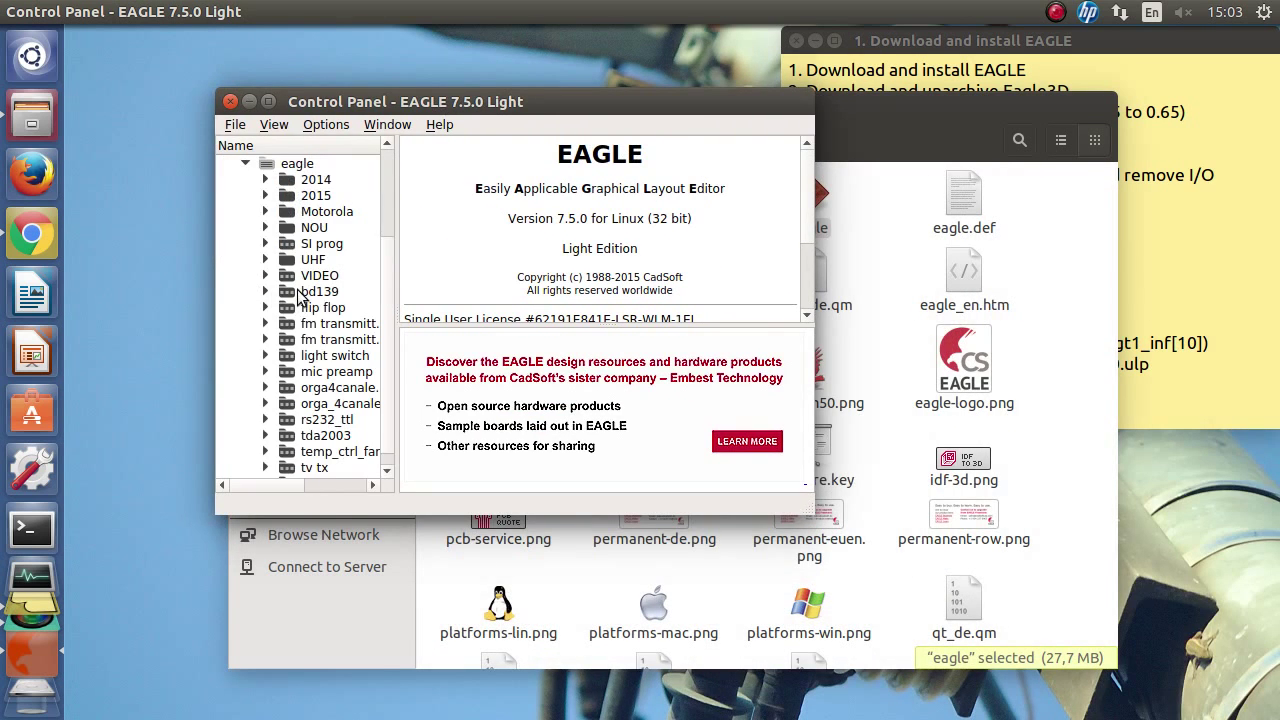
pyautogui.scroll(-1, 300, 293)
pyautogui.click(266, 468)
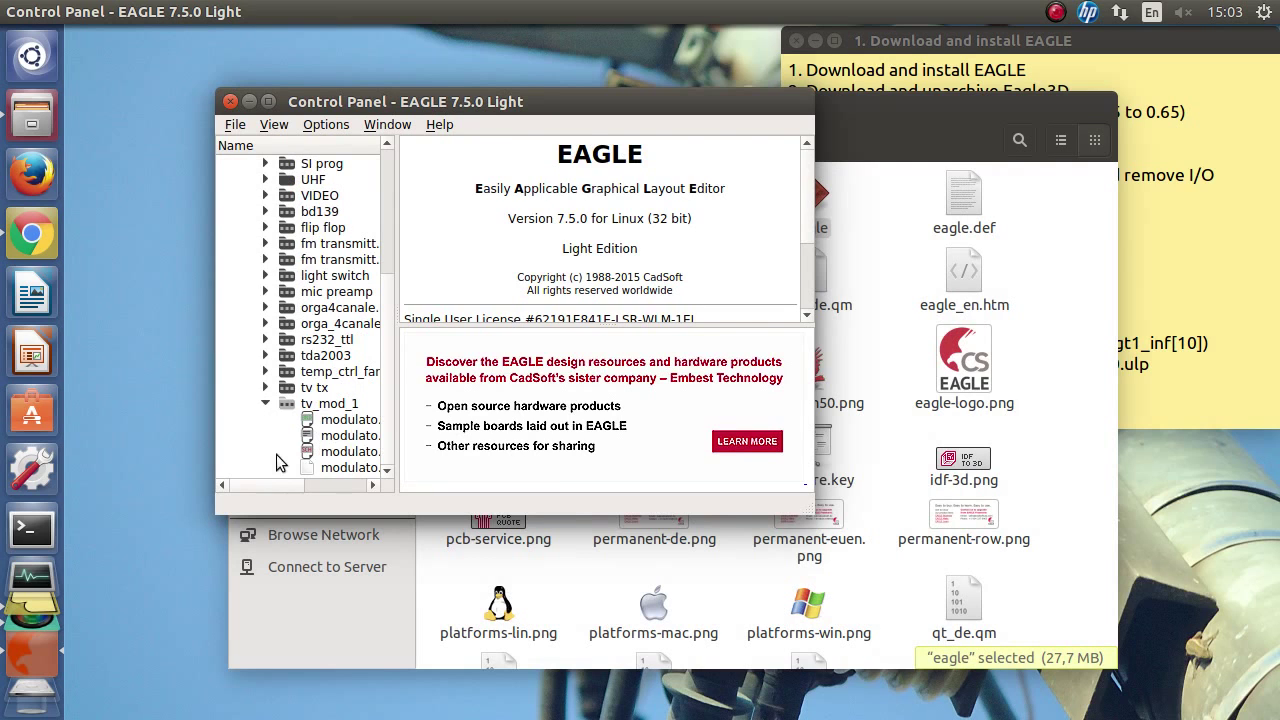
pyautogui.click(350, 435)
pyautogui.click(350, 419)
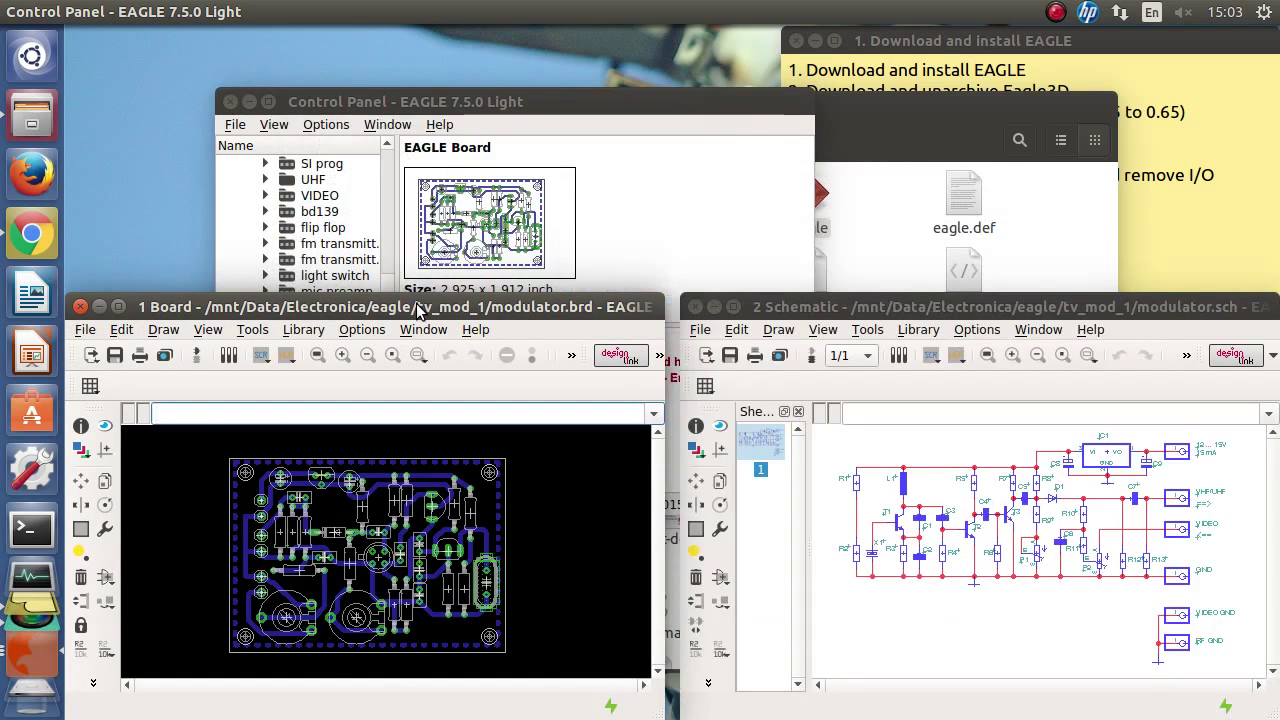
# Step: Maximize the modulator board editor and choose to run a User Language Program
pyautogui.moveTo(420, 313); pyautogui.dragTo(453, 110)
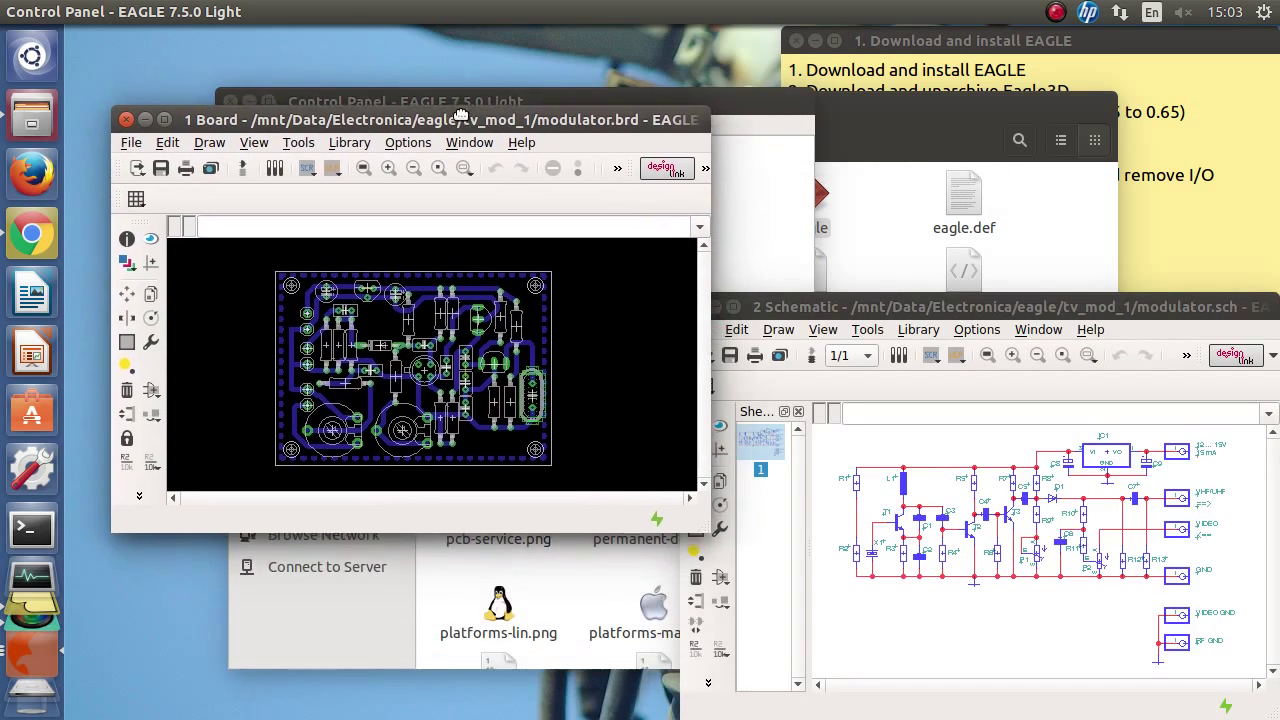
pyautogui.doubleClick(574, 104)
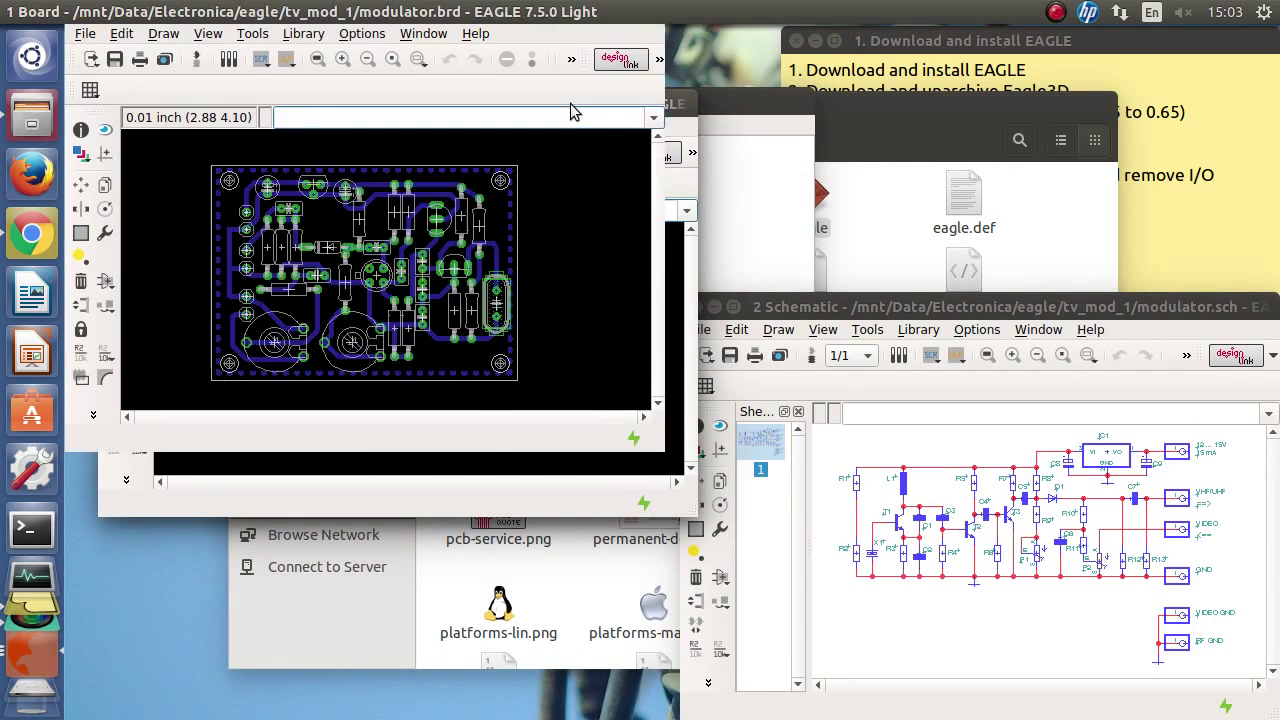
pyautogui.click(84, 35)
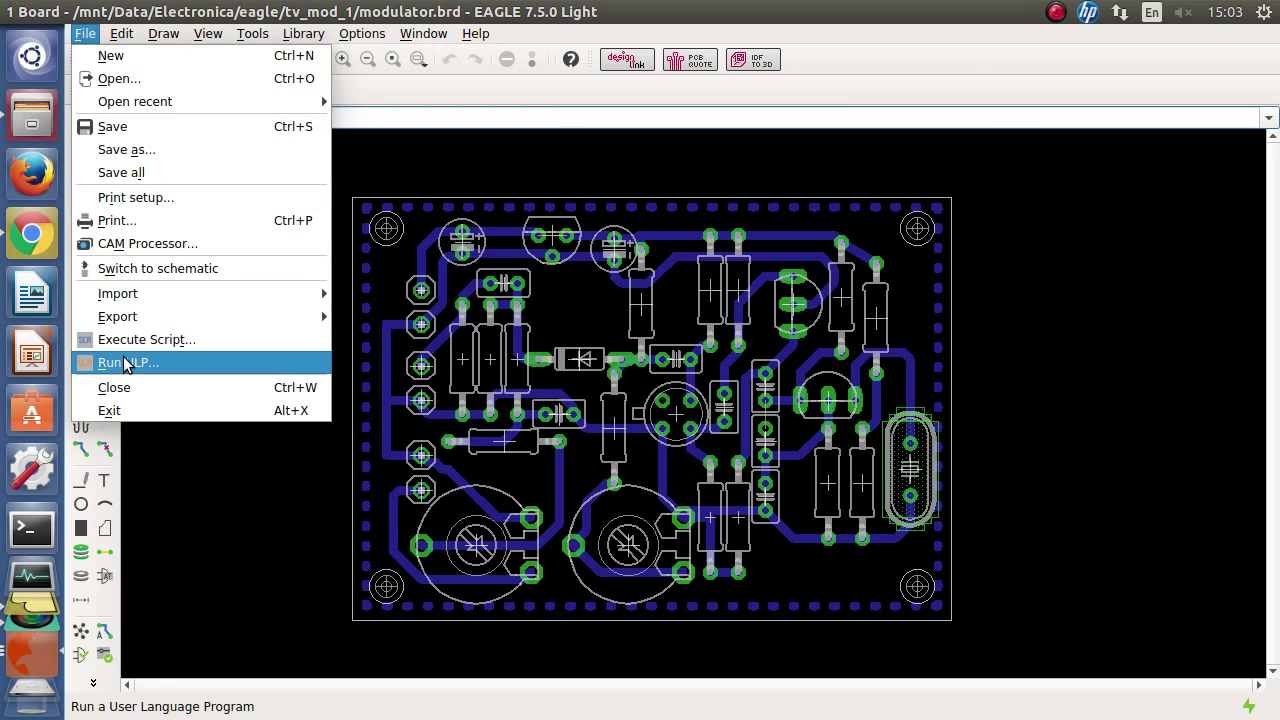
pyautogui.click(125, 362)
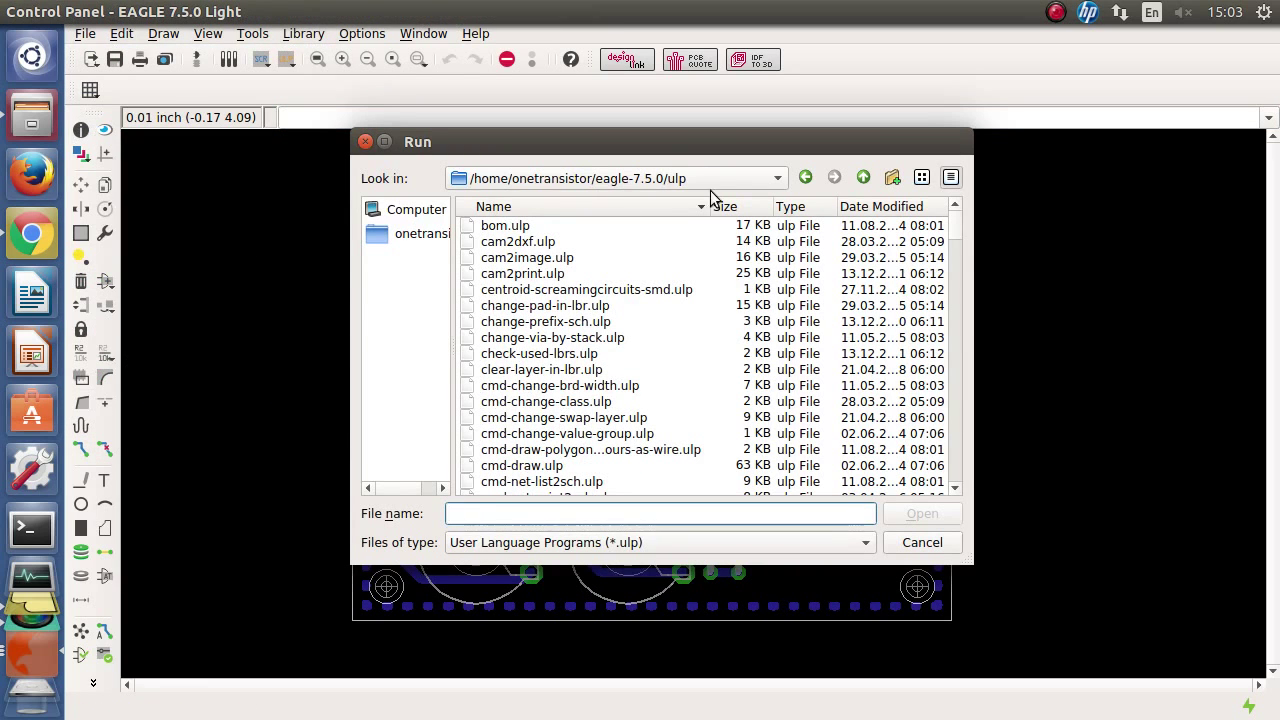
# Step: Browse to Documents/eagle3d/ulp and run 3d50.ulp
pyautogui.click(863, 177)
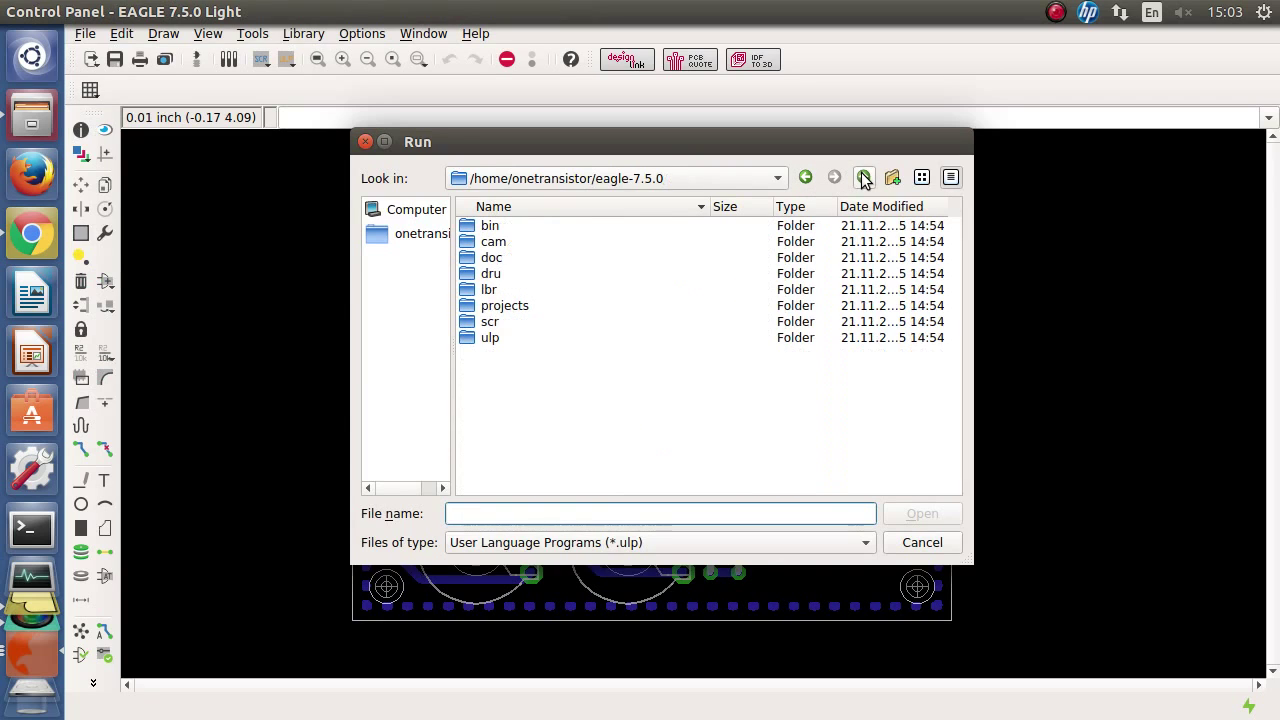
pyautogui.click(863, 177)
pyautogui.doubleClick(523, 243)
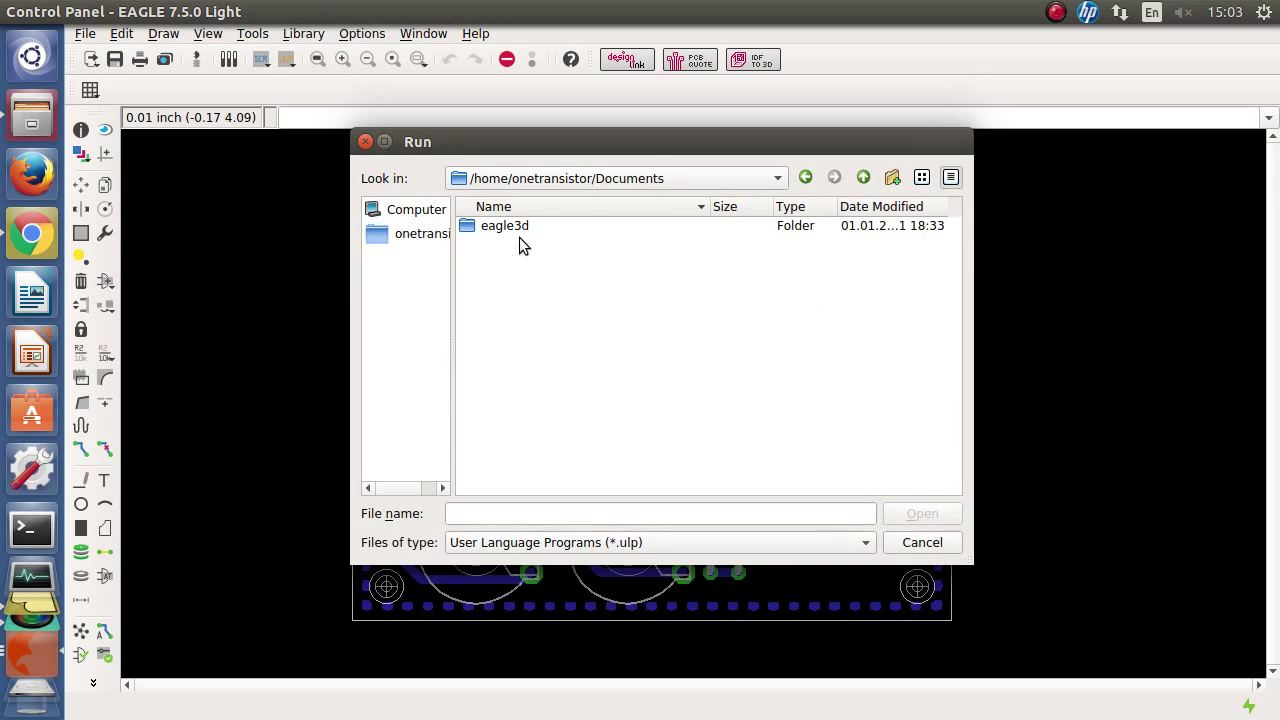
pyautogui.click(510, 226)
pyautogui.doubleClick(512, 226)
pyautogui.doubleClick(487, 274)
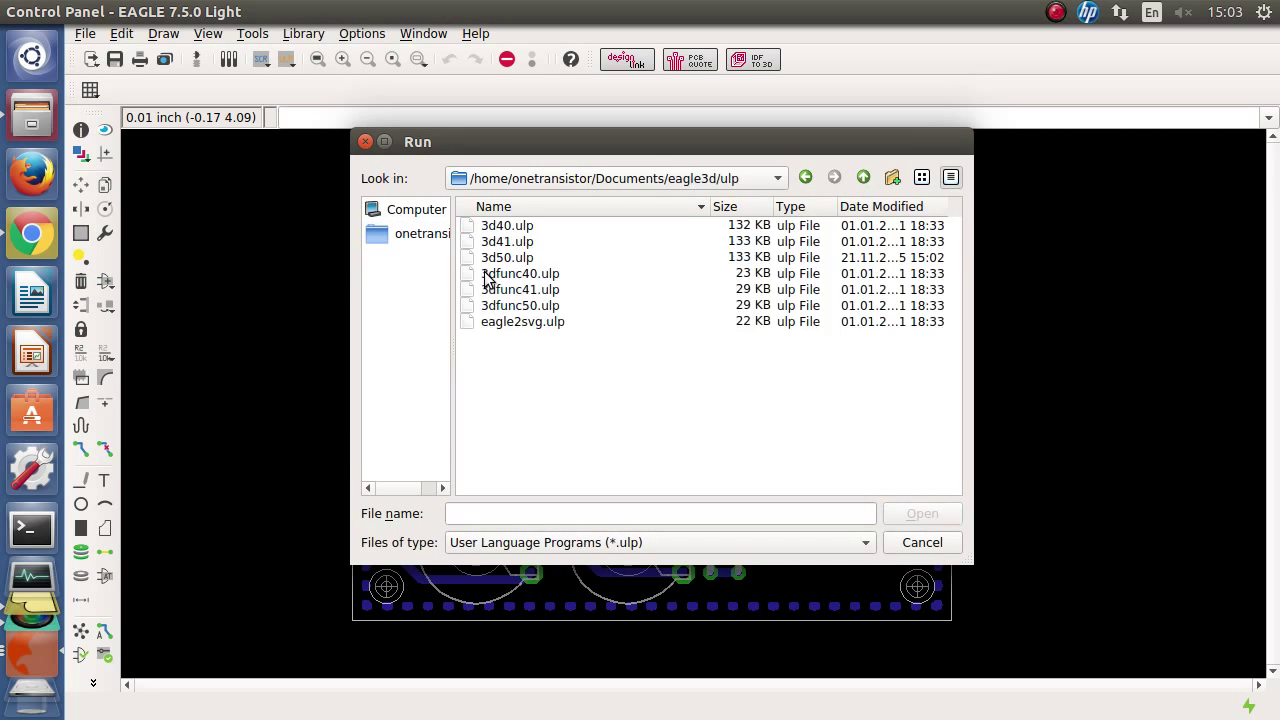
pyautogui.click(507, 258)
pyautogui.click(918, 513)
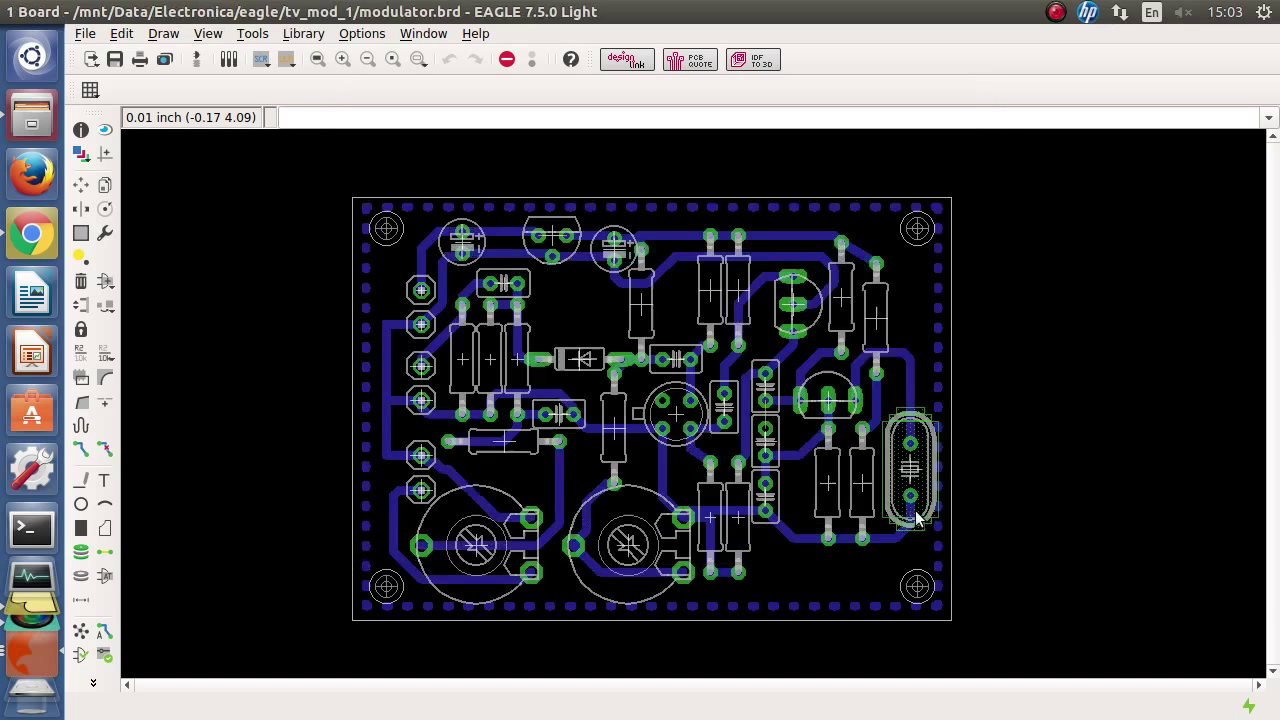
# Step: Choose English as the script's language
pyautogui.click(745, 350)
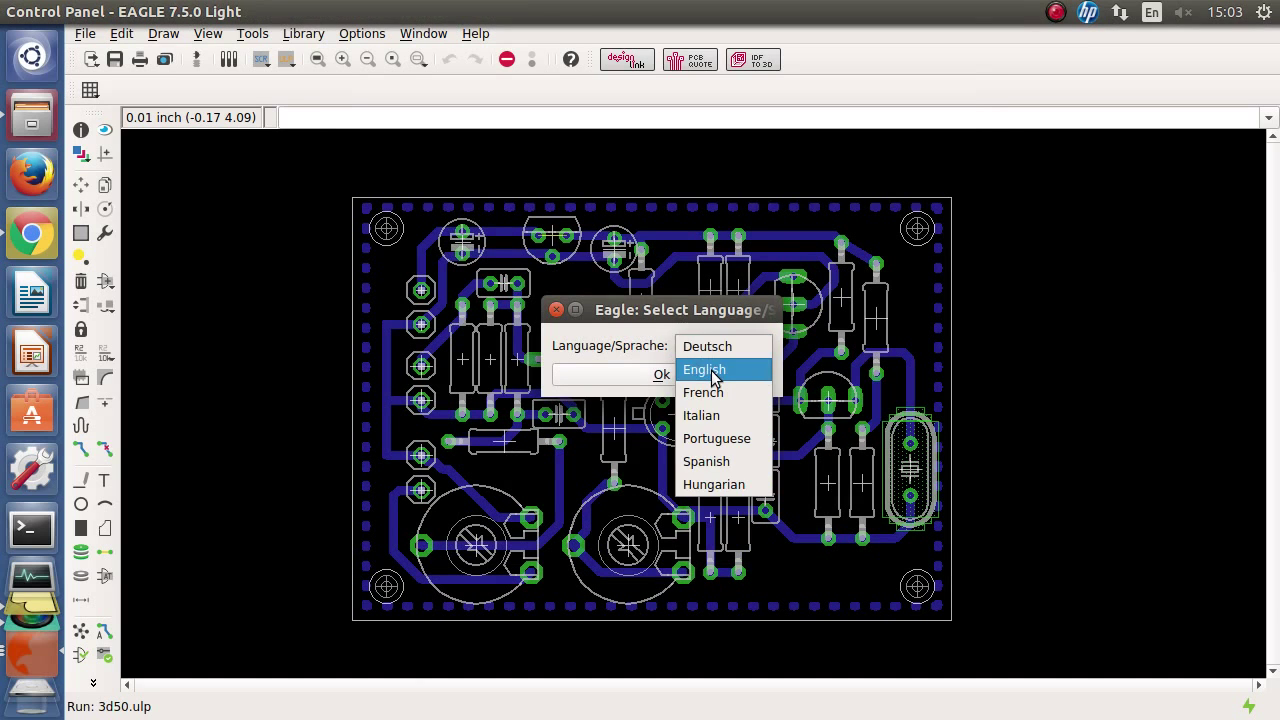
pyautogui.click(714, 369)
pyautogui.click(665, 379)
# Step: Create a new 'rendered' folder in Documents and choose it as the output directory
pyautogui.click(764, 436)
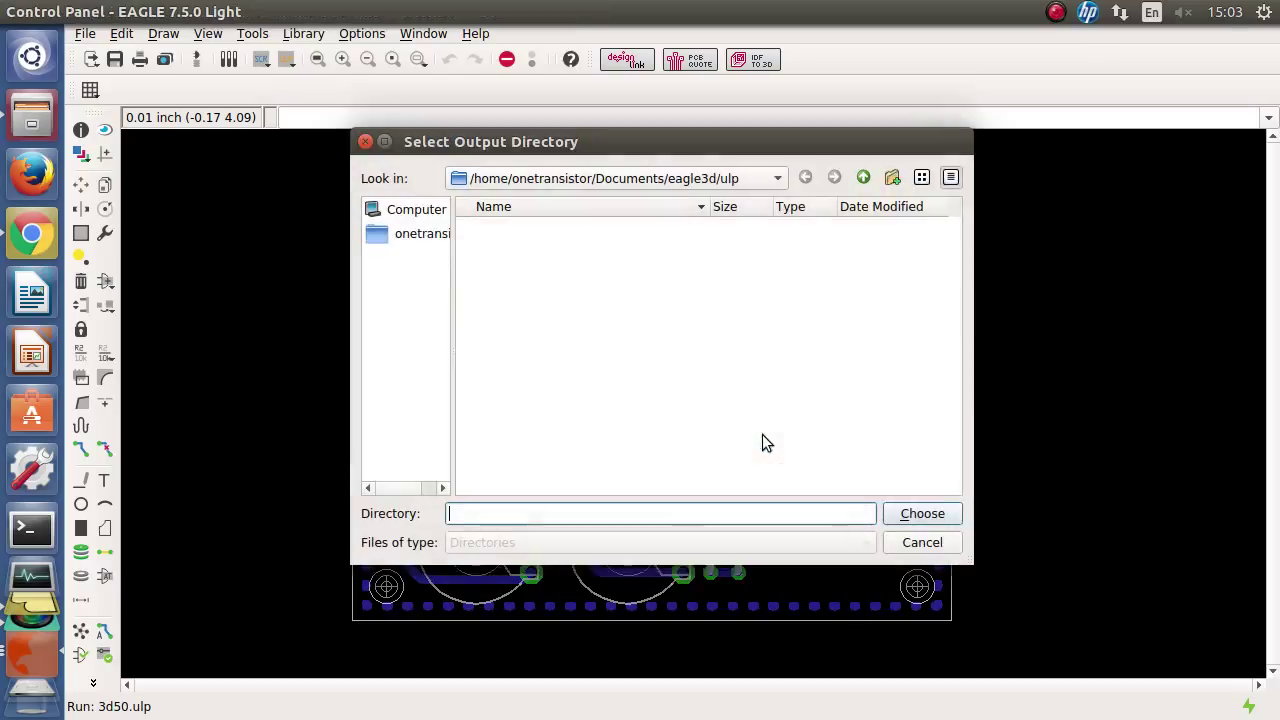
pyautogui.click(862, 178)
pyautogui.click(862, 178)
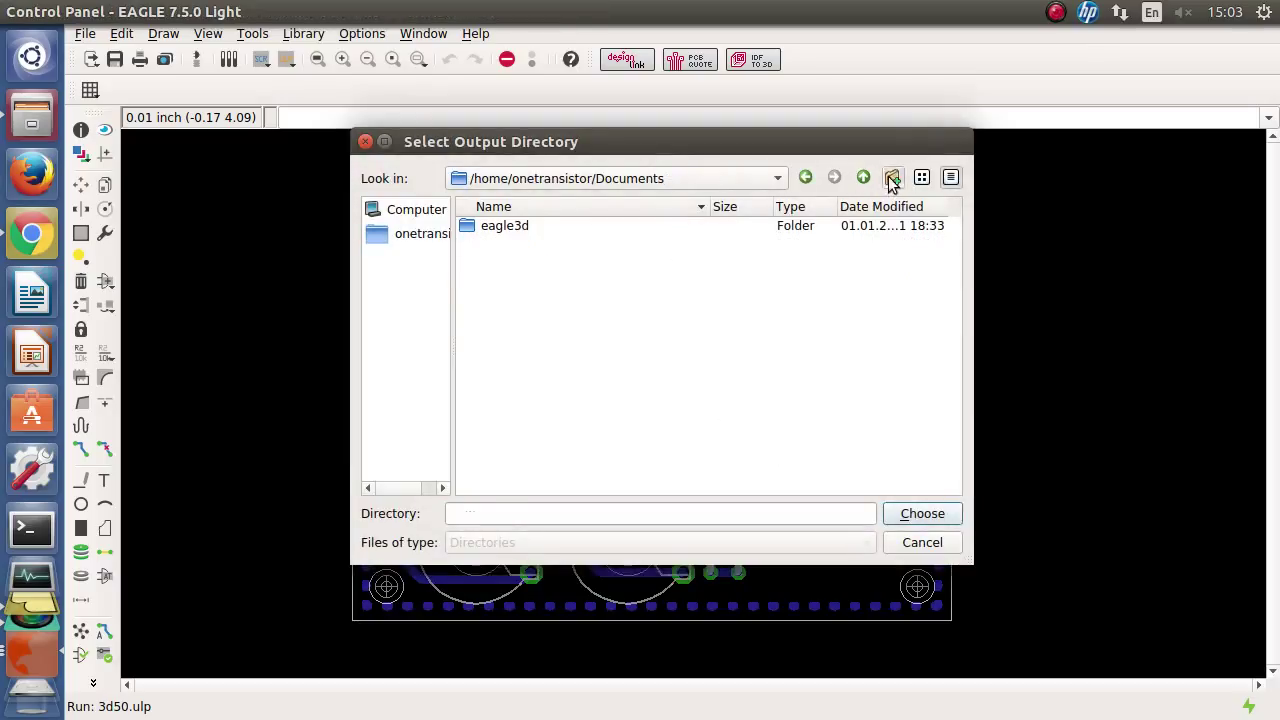
pyautogui.click(892, 178)
pyautogui.write('rendered')
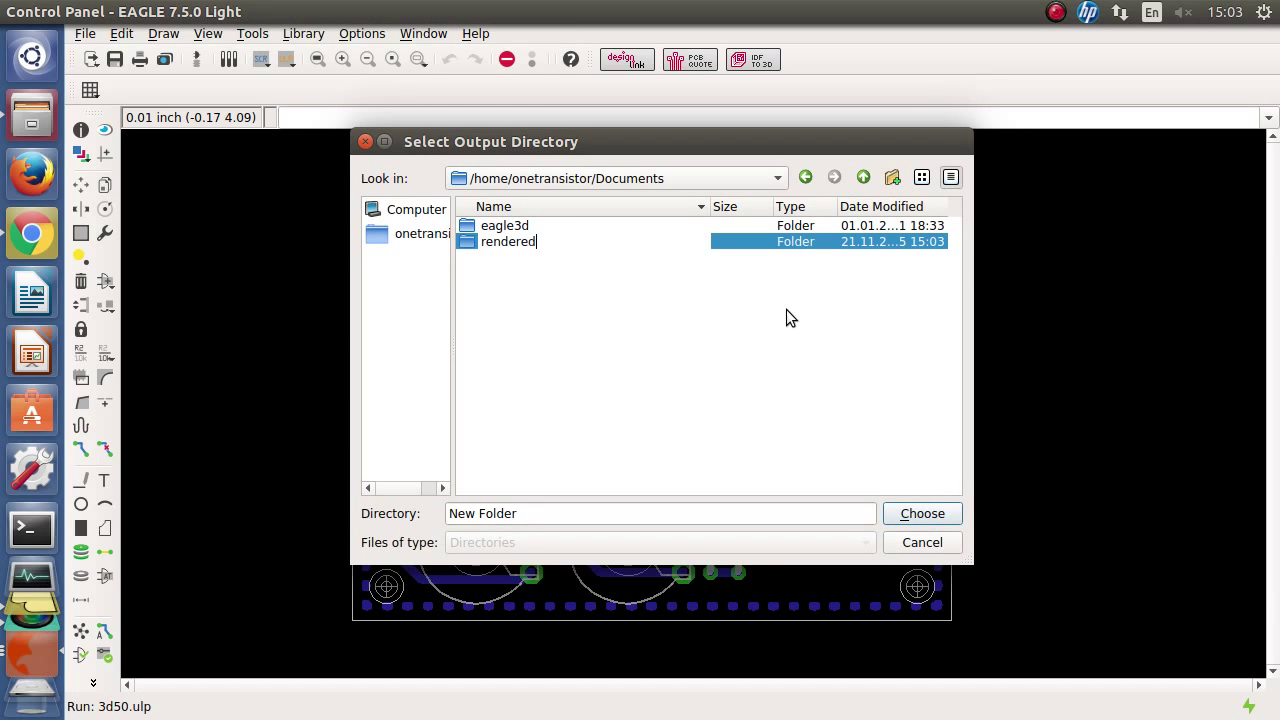
pyautogui.press('Return')
pyautogui.click(918, 515)
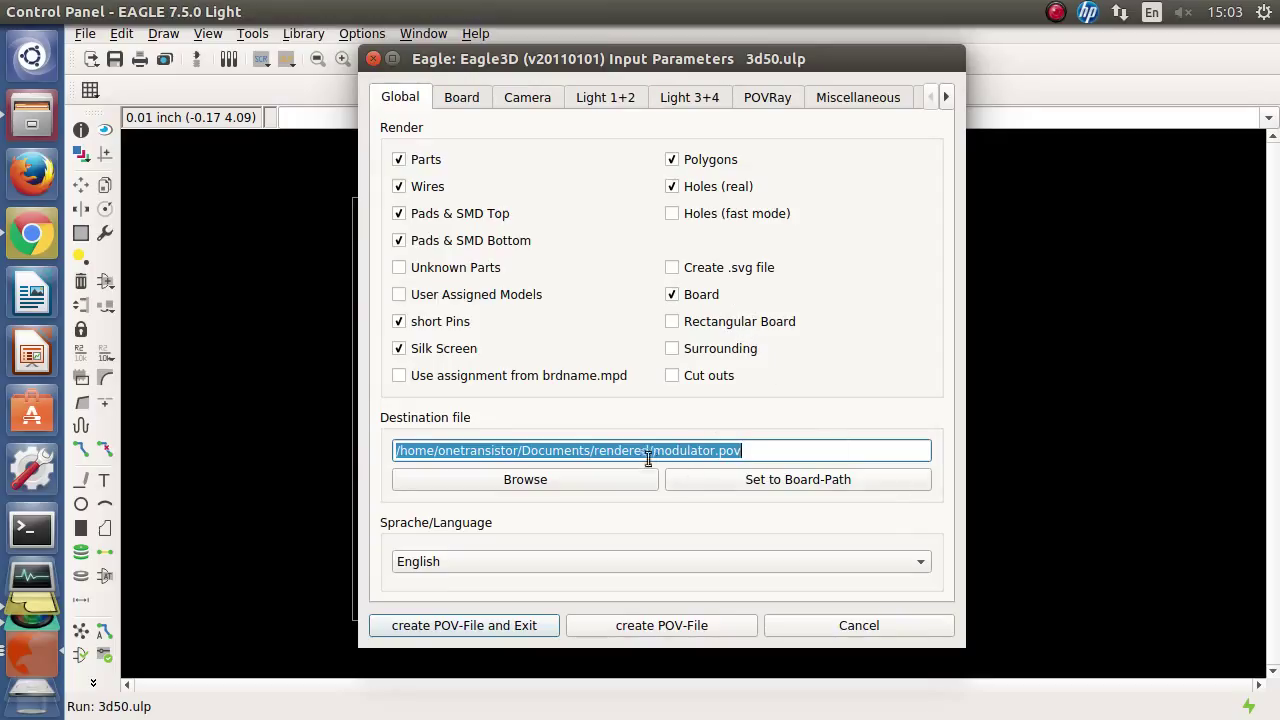
# Step: Review the Board, Camera, Light 1+2 and Light 3+4 settings, ending on the POVRay page
pyautogui.click(464, 98)
pyautogui.click(527, 100)
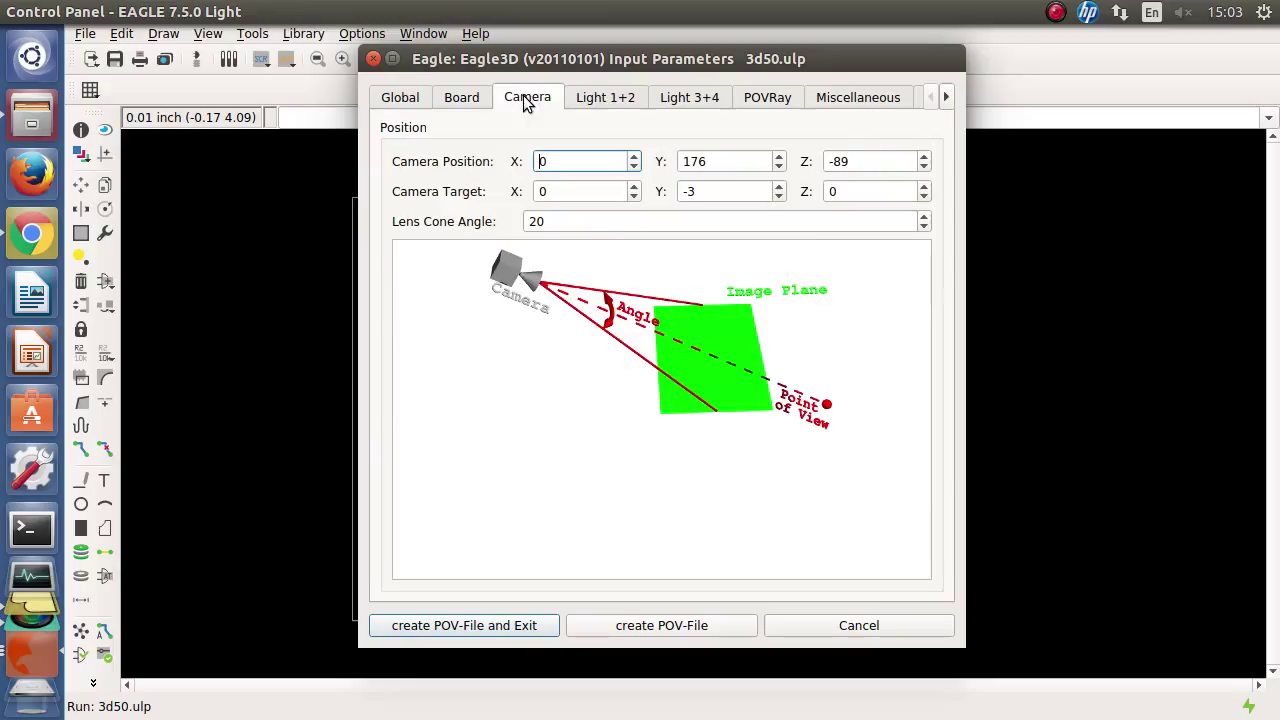
pyautogui.click(604, 100)
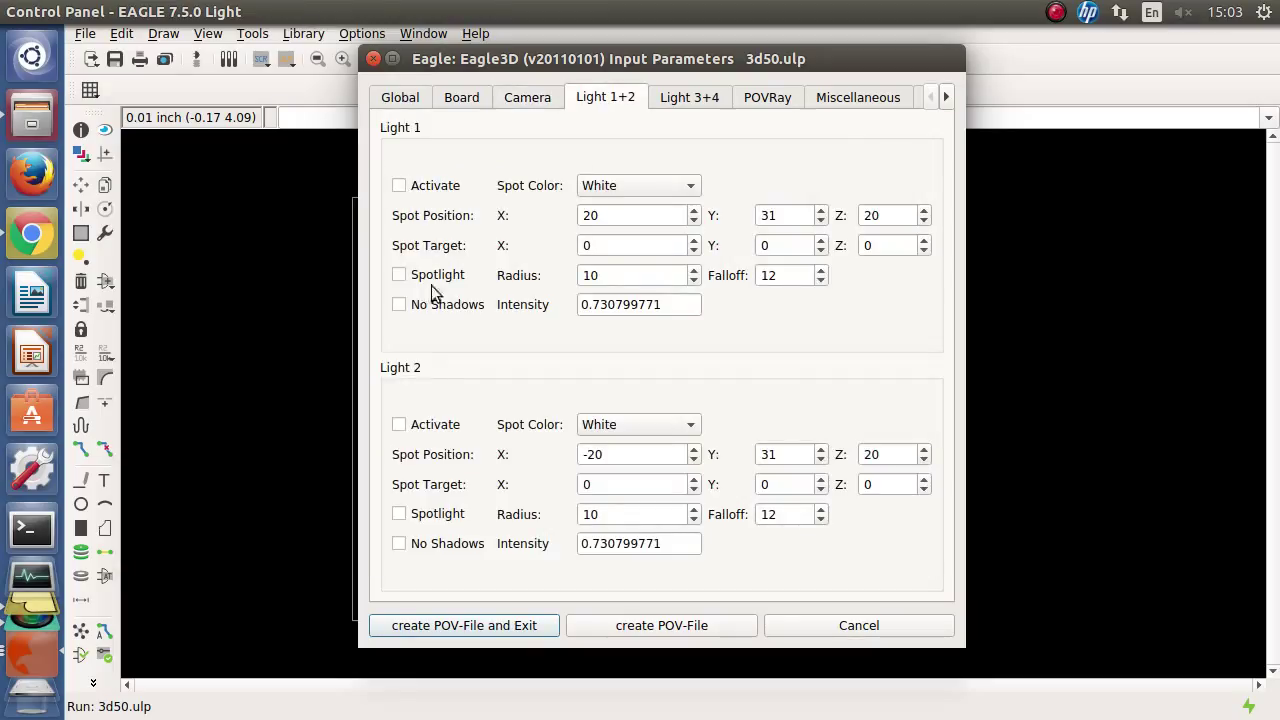
pyautogui.click(687, 100)
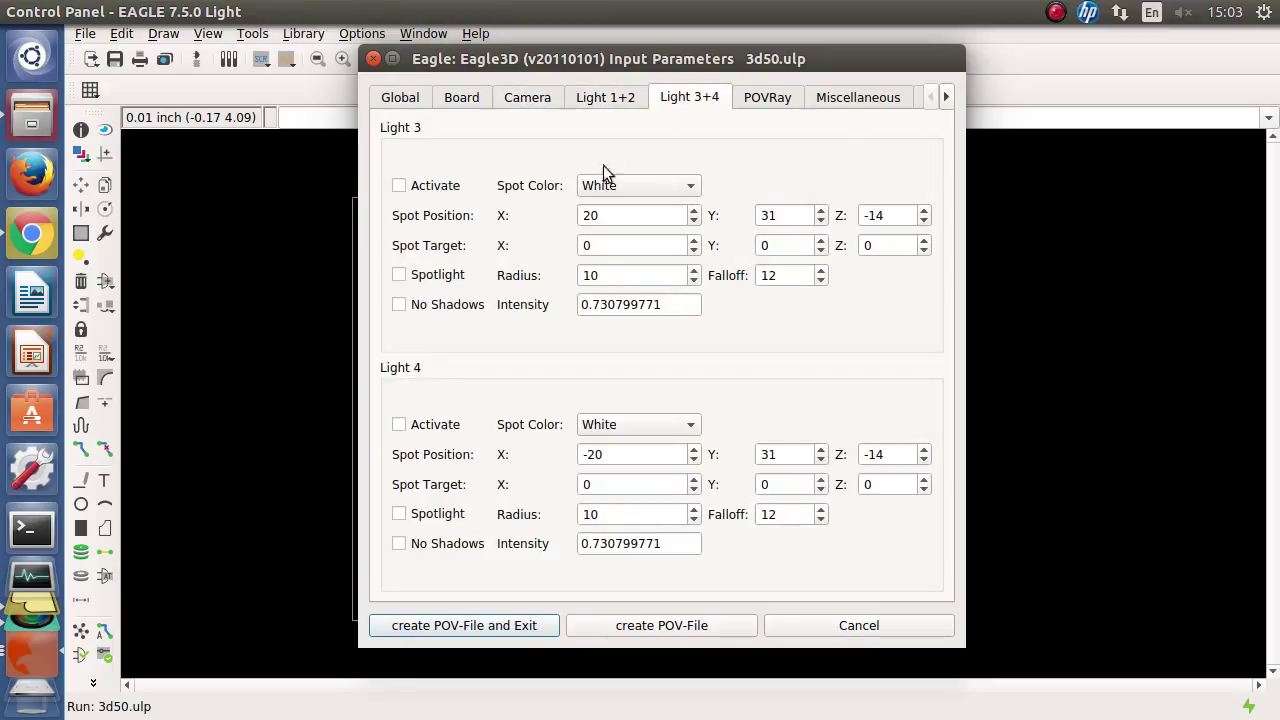
pyautogui.click(770, 100)
# Step: Set OS Linux, POV-Ray path 'povray', fonts '/usr/share/fonts', resolution 1280x960, then generate the POV file
pyautogui.click(713, 284)
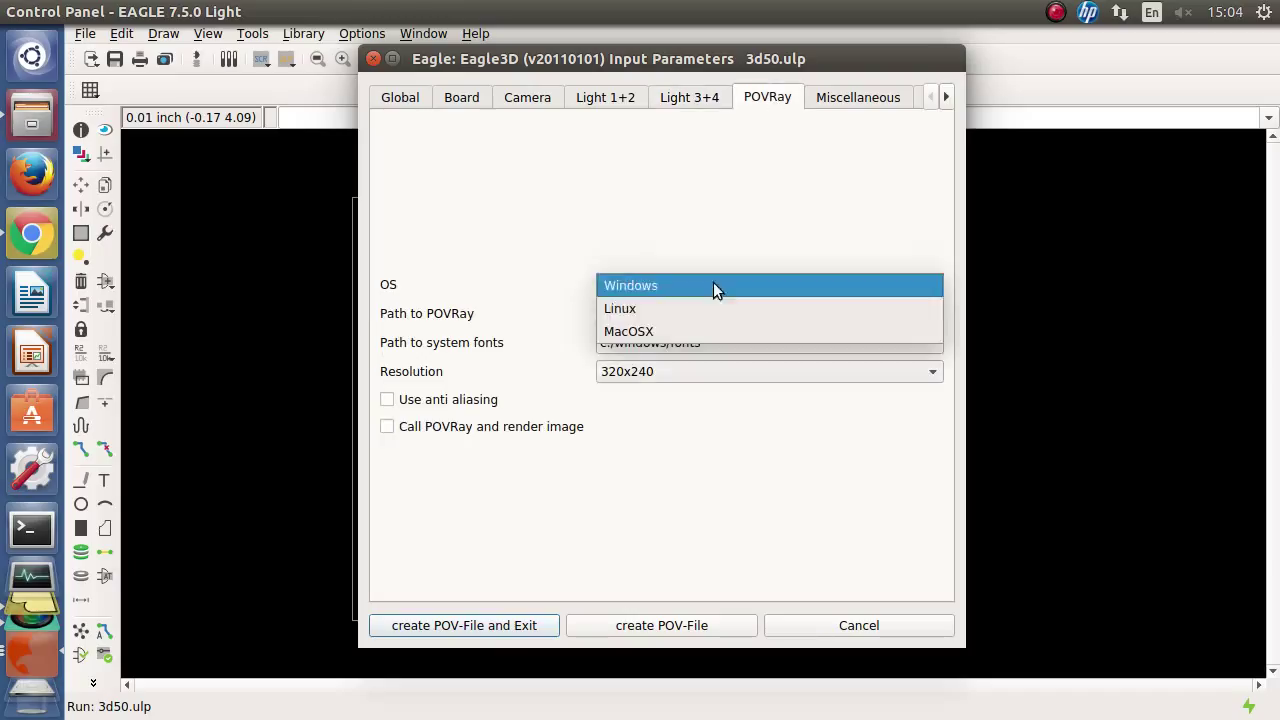
pyautogui.click(669, 314)
pyautogui.moveTo(708, 318); pyautogui.dragTo(523, 320)
pyautogui.write('povray')
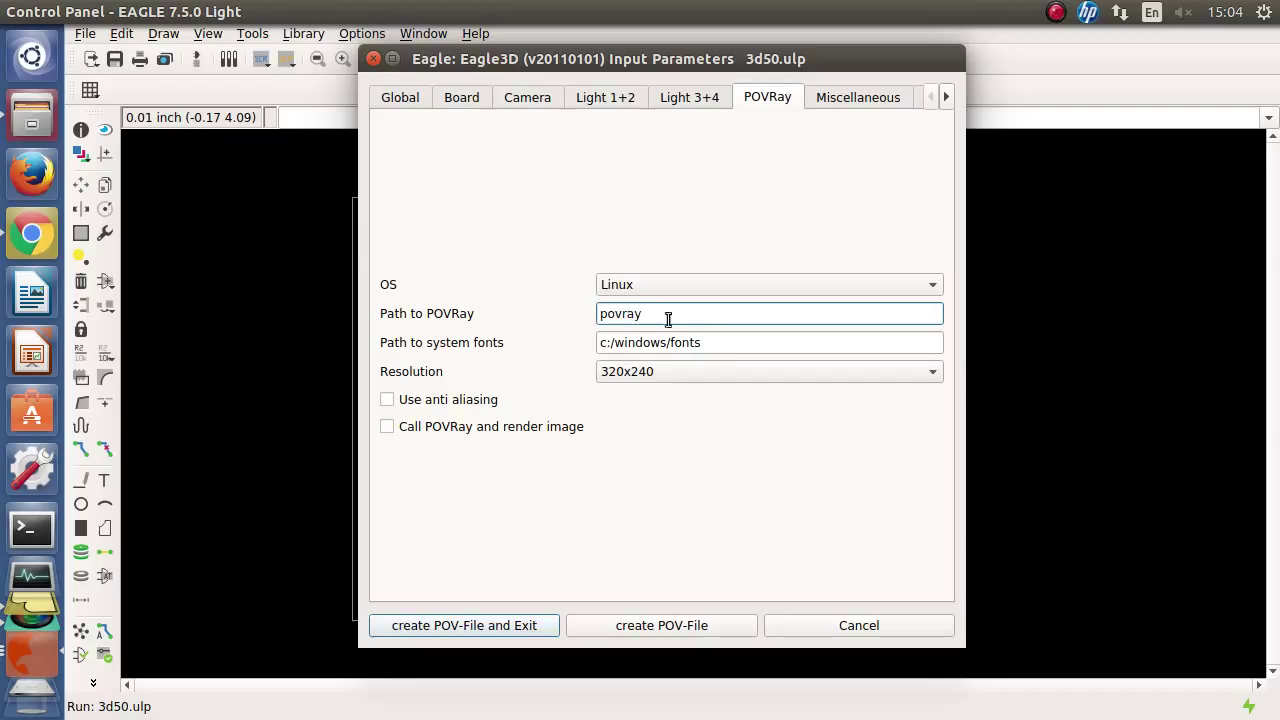
pyautogui.press('Tab')
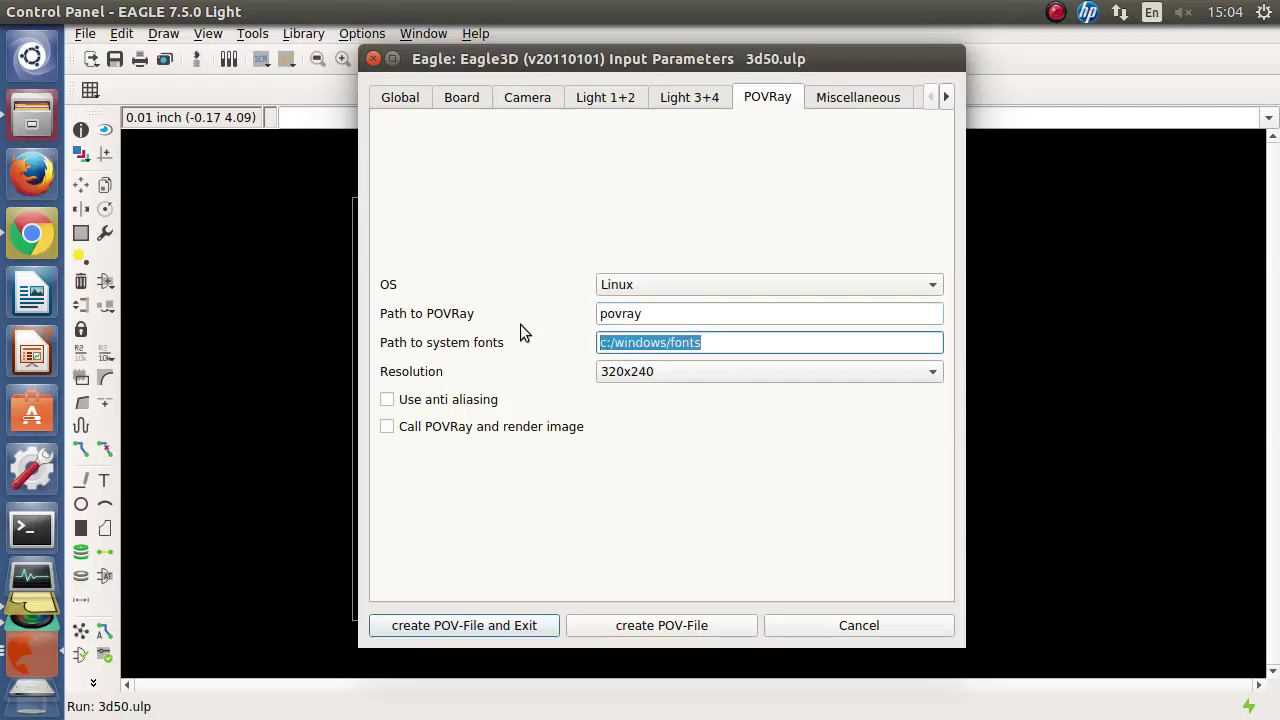
pyautogui.write('/usr/sha')
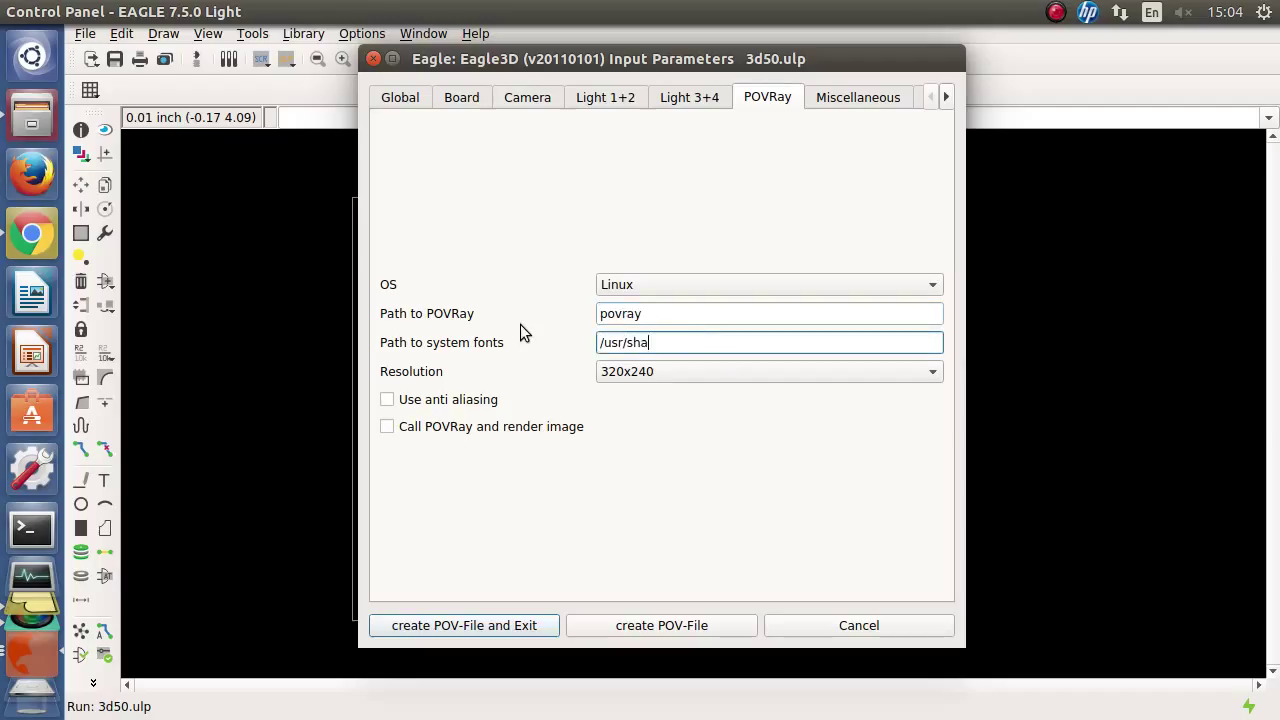
pyautogui.write('re/fonts')
pyautogui.click(608, 374)
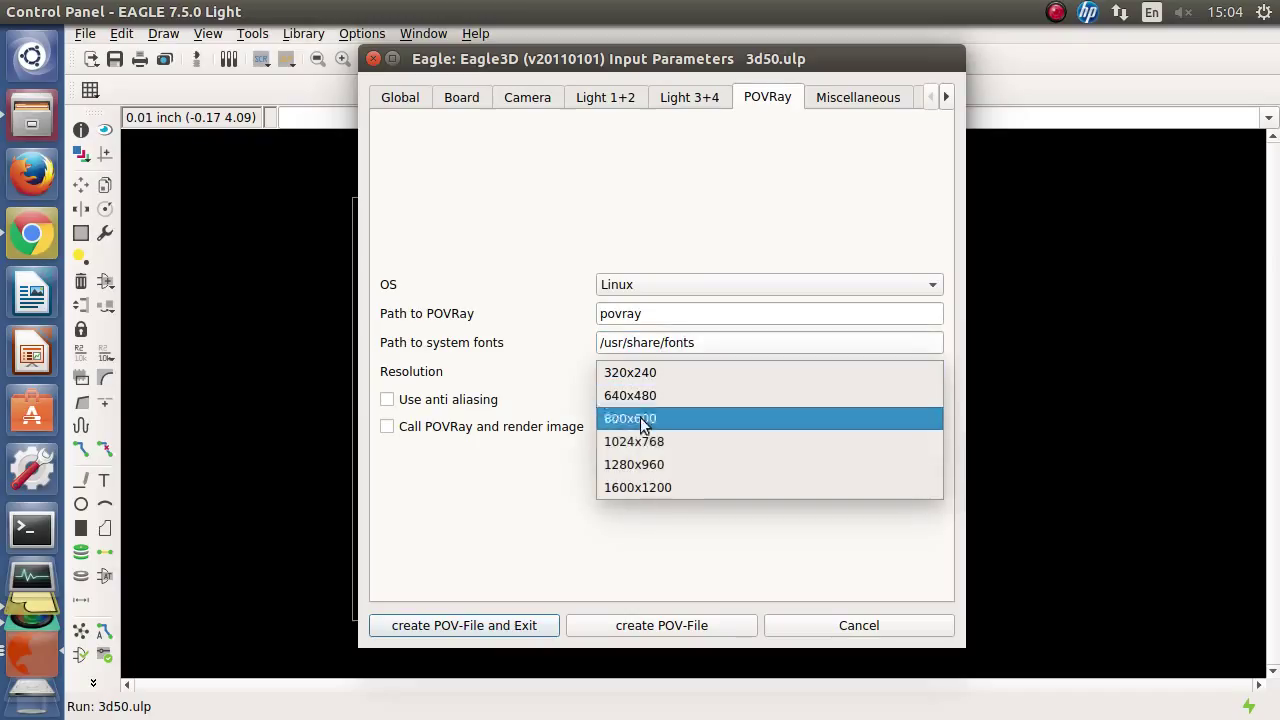
pyautogui.click(676, 460)
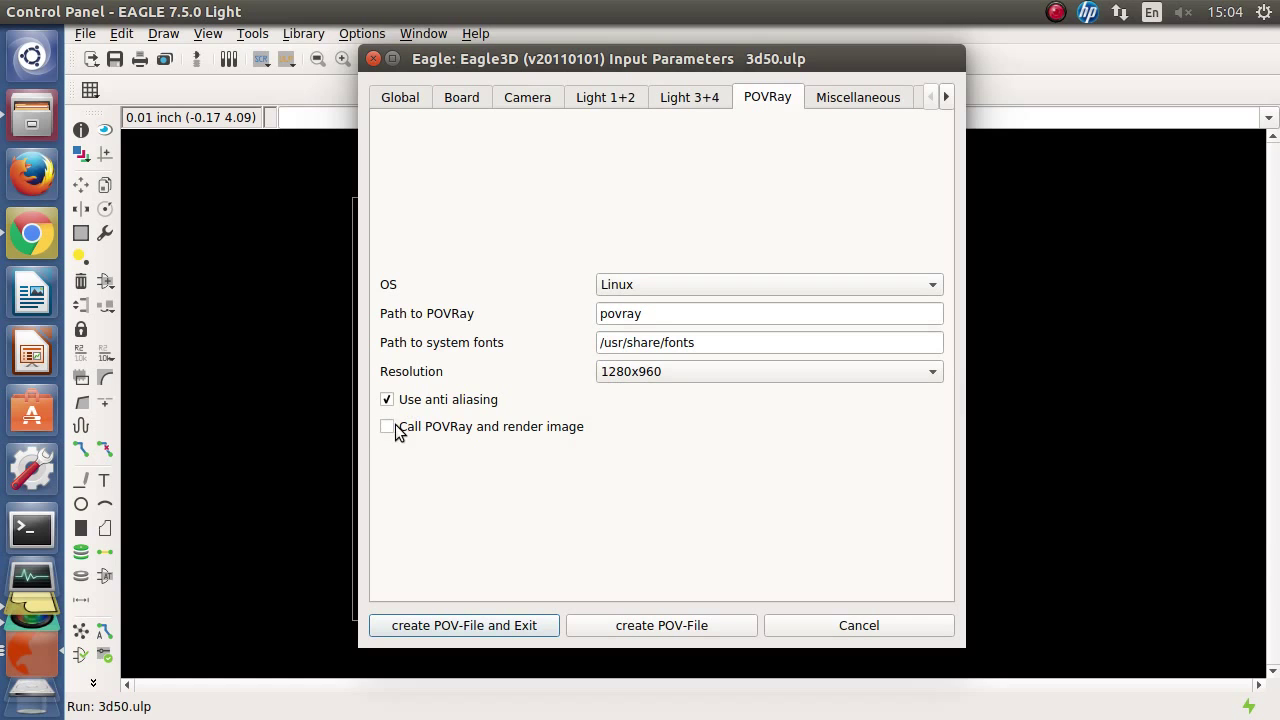
pyautogui.click(487, 626)
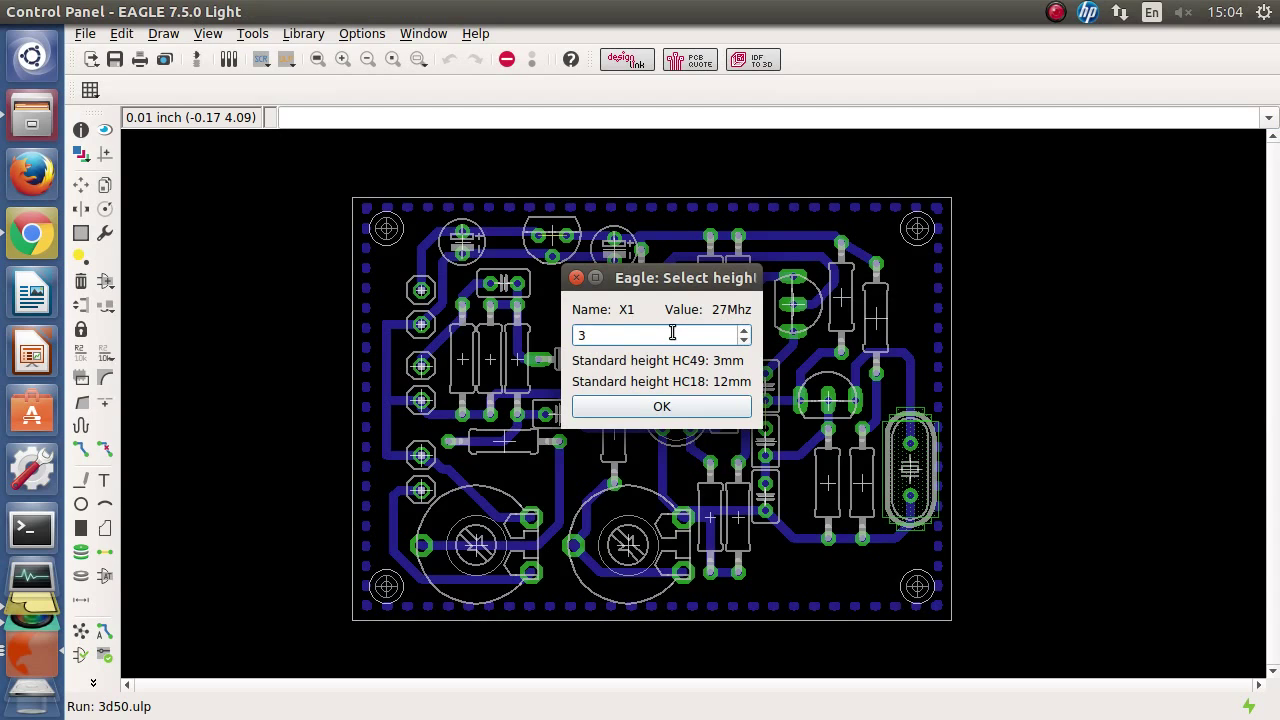
# Step: Accept 3 mm as crystal X1's height and acknowledge the missing-parts and success messages
pyautogui.click(662, 406)
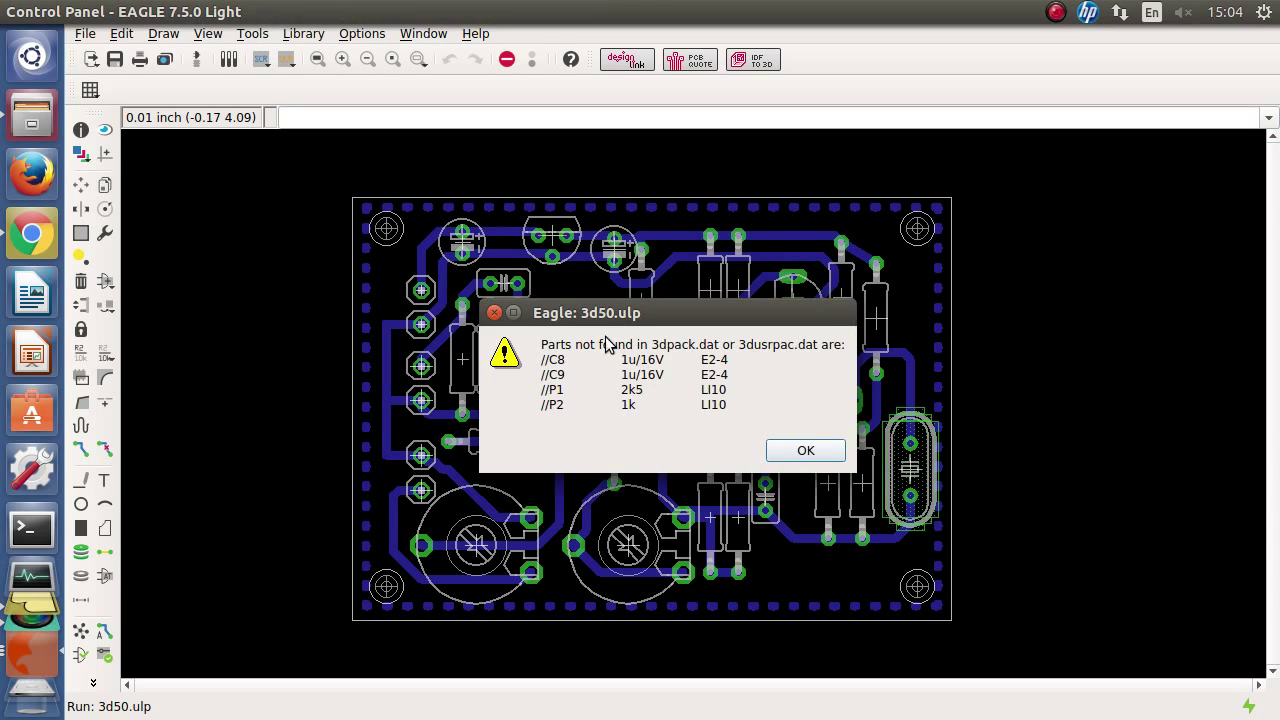
pyautogui.moveTo(576, 352); pyautogui.dragTo(626, 350)
pyautogui.click(627, 353)
pyautogui.click(805, 453)
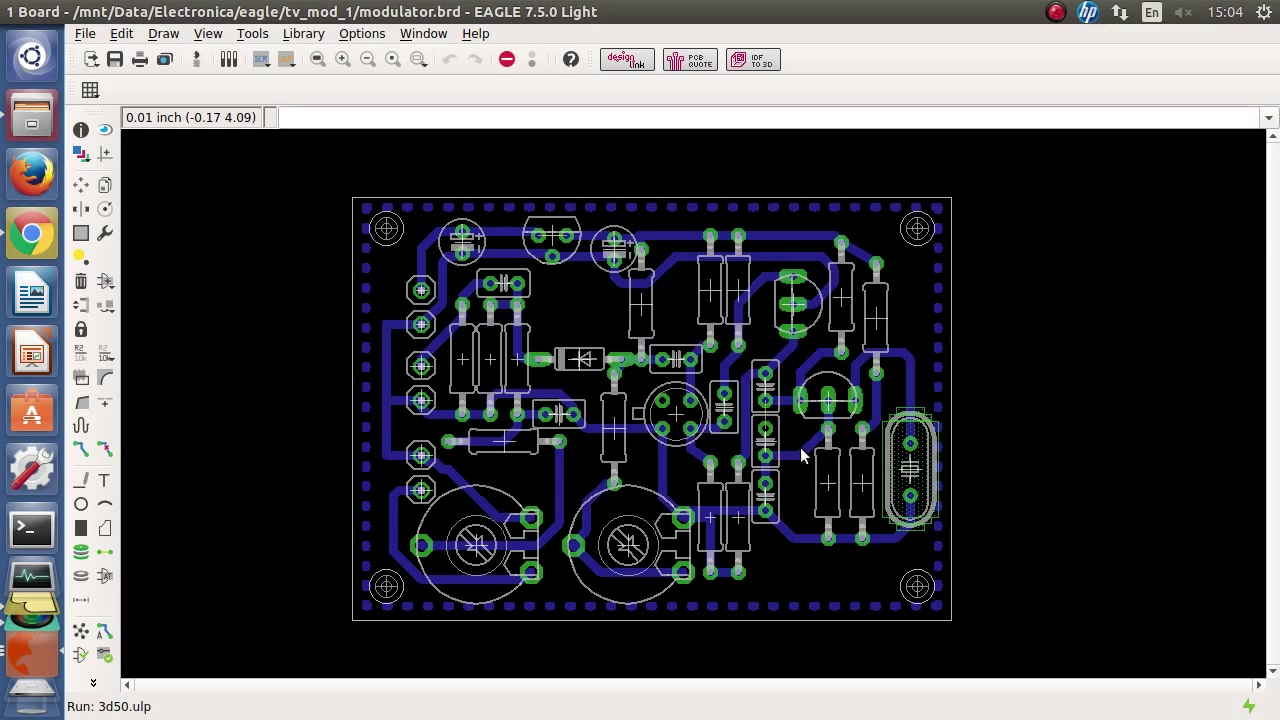
pyautogui.click(849, 487)
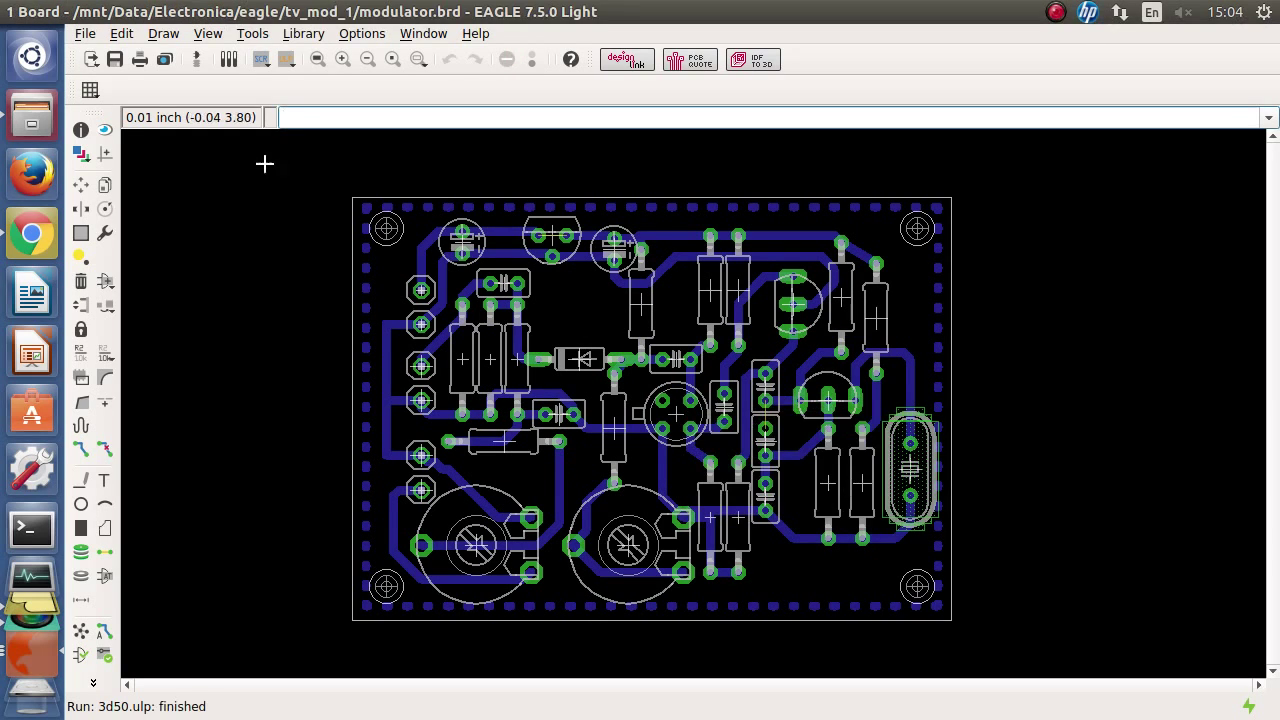
# Step: Close EAGLE and open the Documents/rendered folder holding modulator.pov and modulator.sh
pyautogui.click(15, 18)
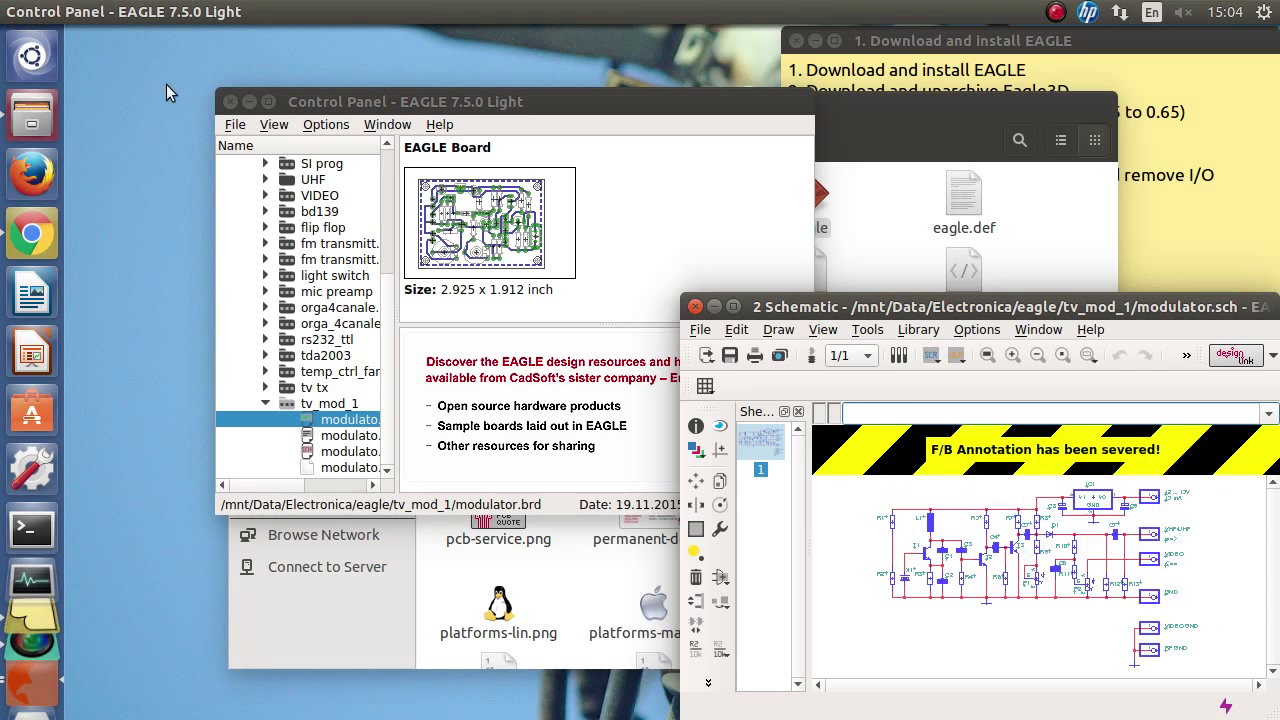
pyautogui.click(229, 102)
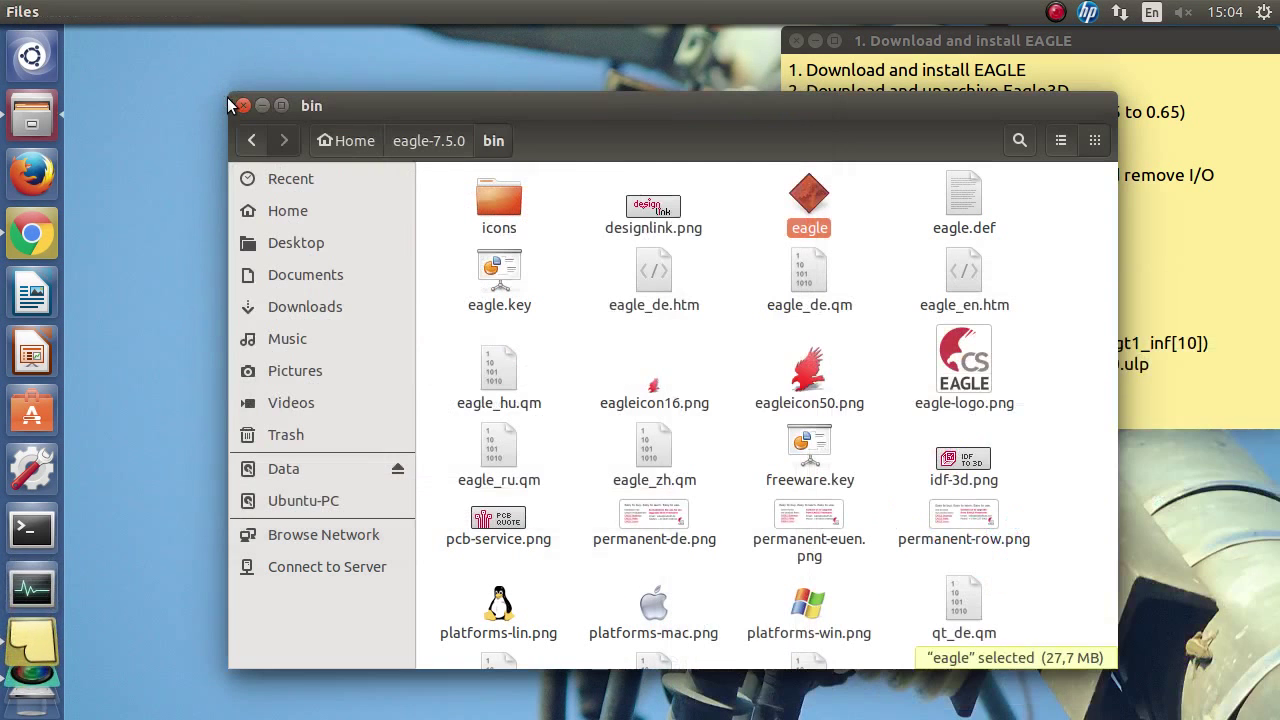
pyautogui.click(348, 141)
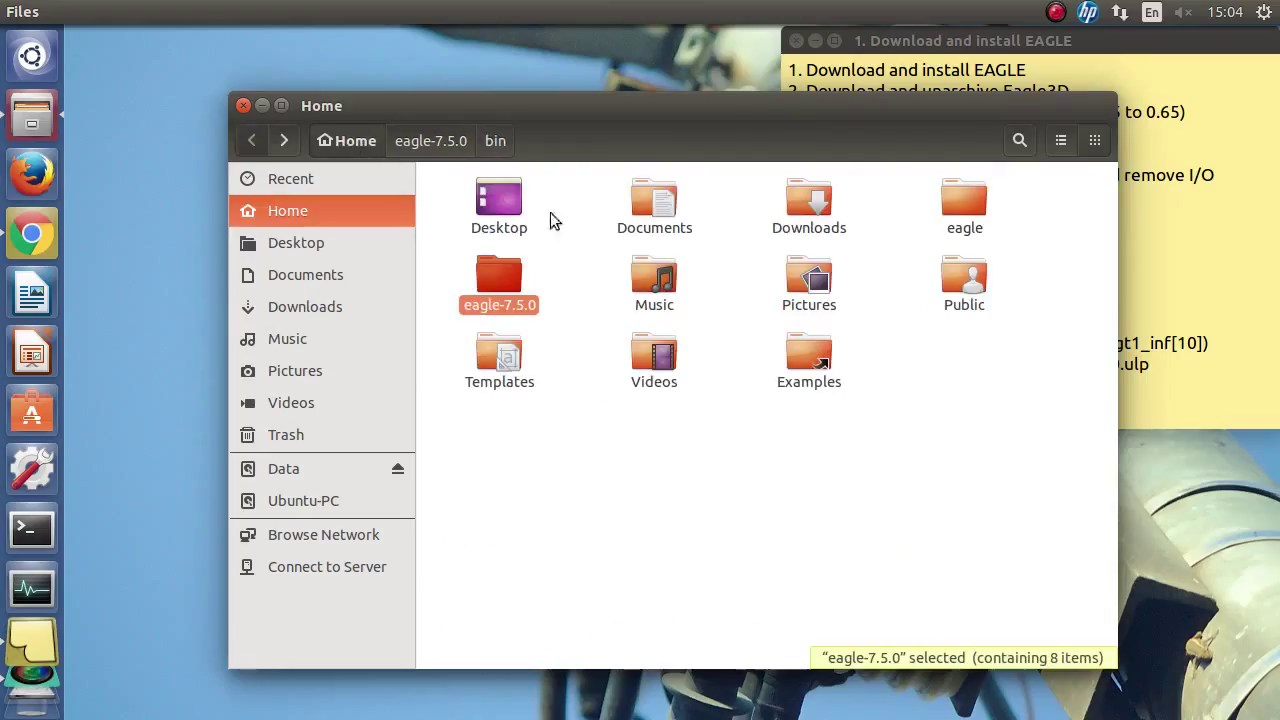
pyautogui.click(651, 212)
pyautogui.doubleClick(651, 210)
pyautogui.doubleClick(649, 216)
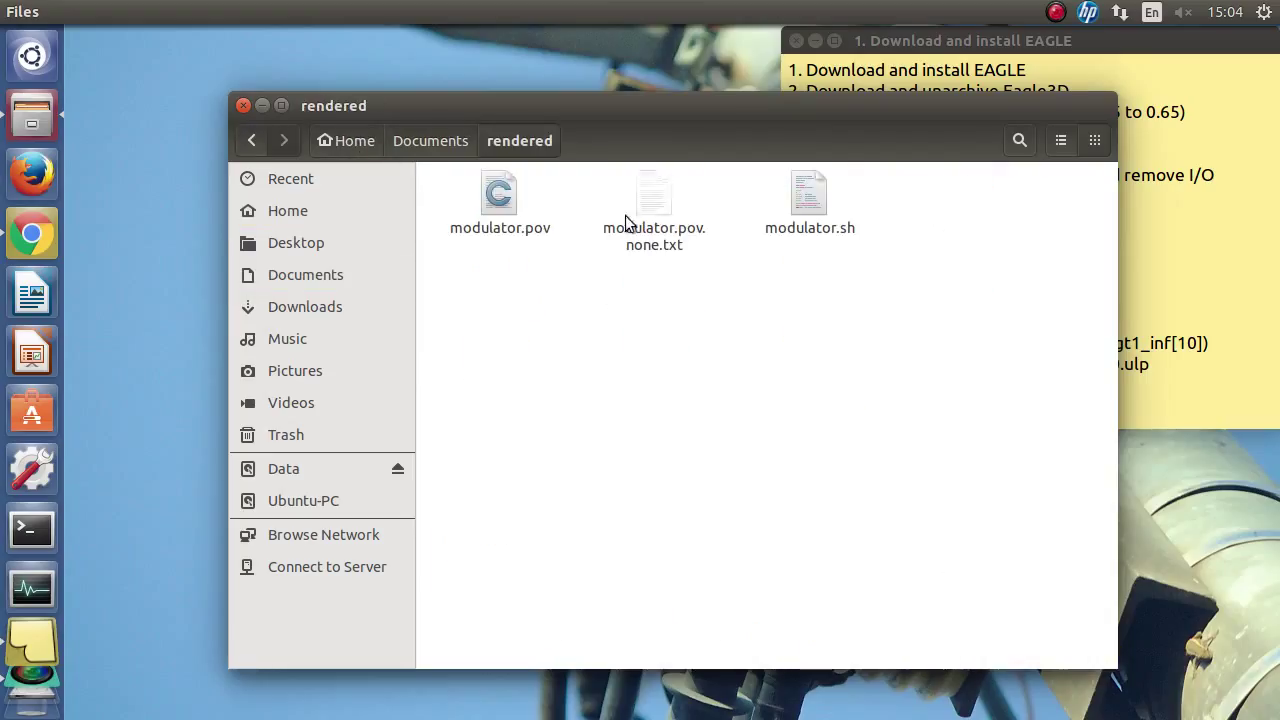
pyautogui.click(511, 199)
pyautogui.click(810, 201)
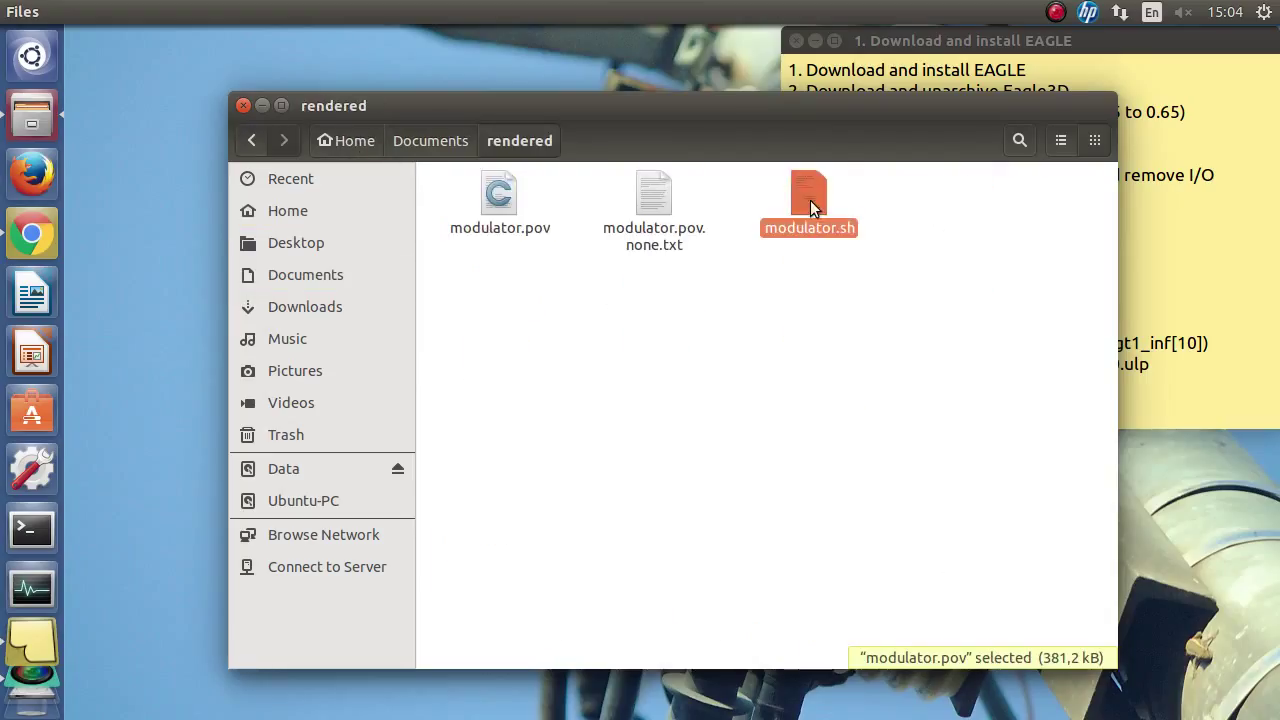
pyautogui.click(799, 297)
# Step: Open a terminal in the rendered folder and run ./modulator.sh
pyautogui.rightClick(799, 297)
pyautogui.click(832, 377)
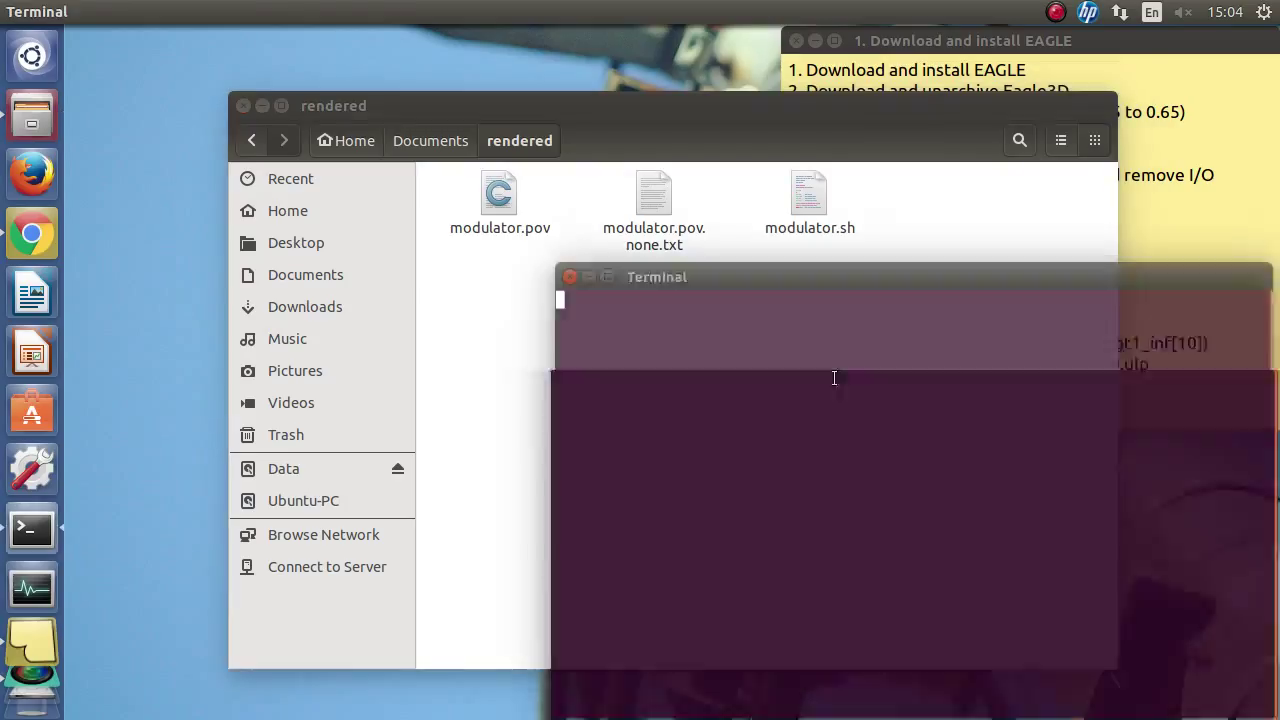
pyautogui.write('gedit ~/.povray/3.7/povray.conf')
pyautogui.hotkey('ctrl', 'u')
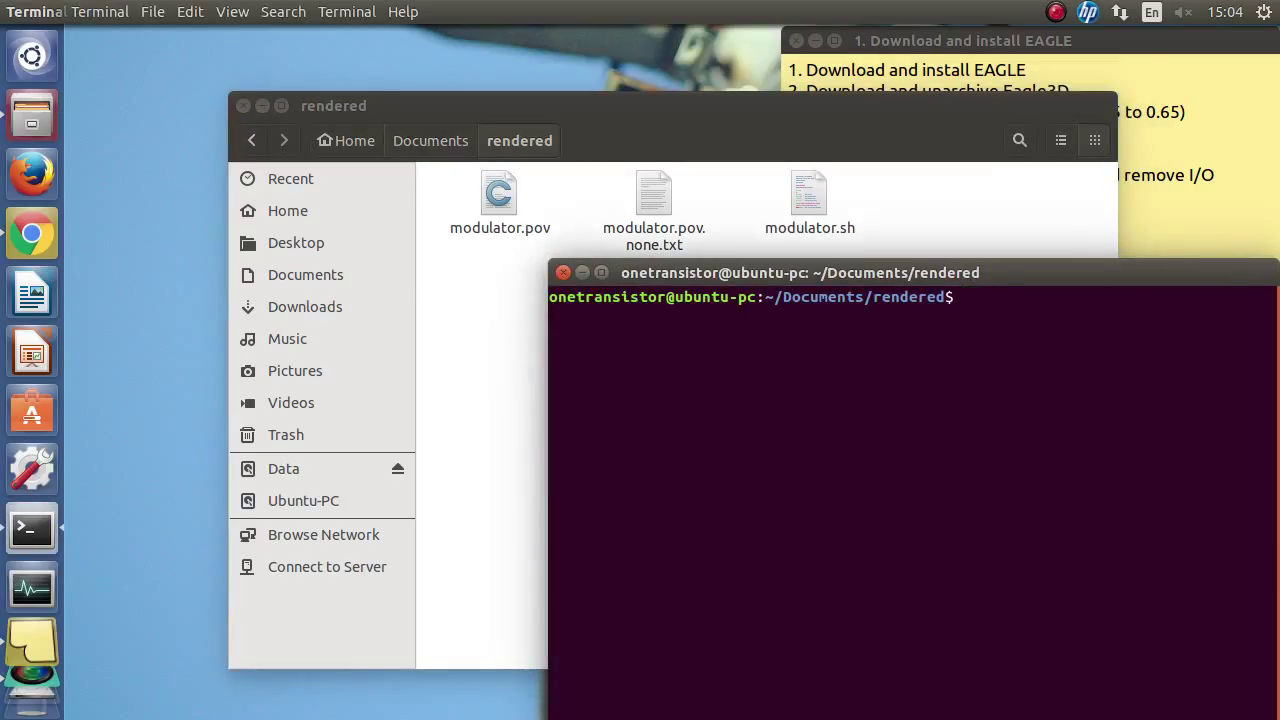
pyautogui.write('./modulator.sh')
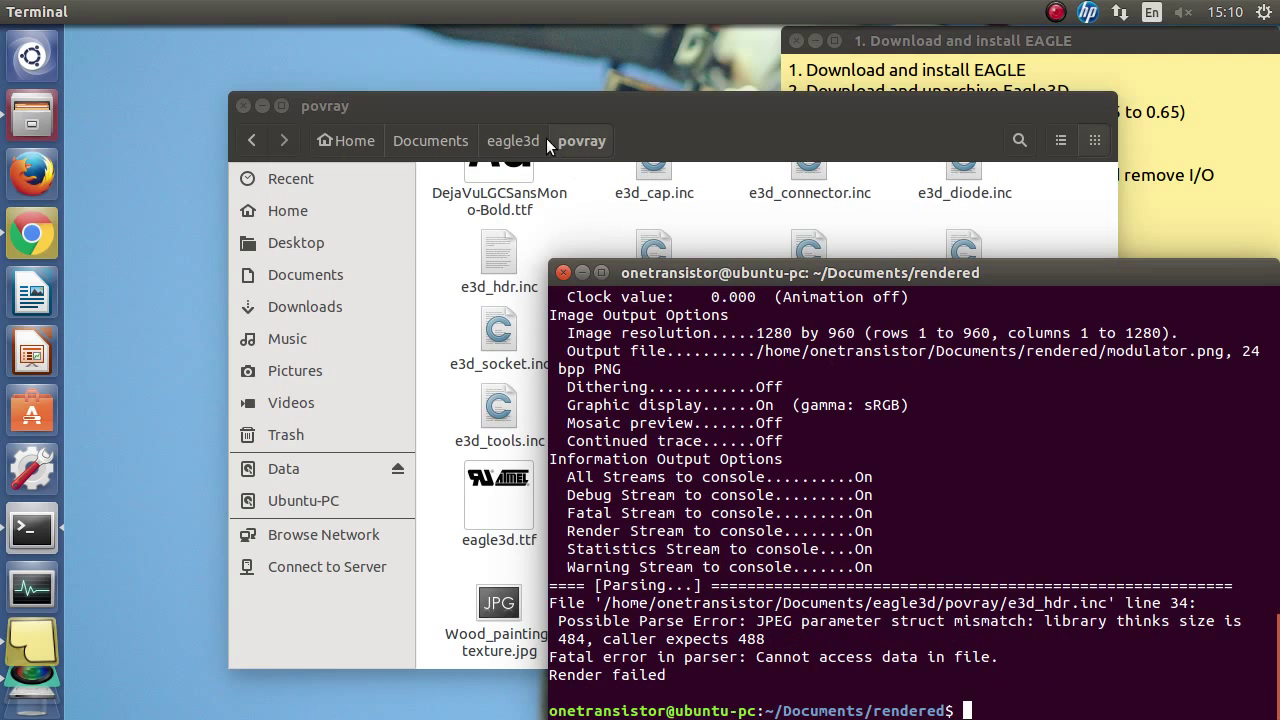
# Step: Open Wood_painting_texture.jpg in XnView MP and export it as Wood_painting_texture.png into the povray folder
pyautogui.click(523, 104)
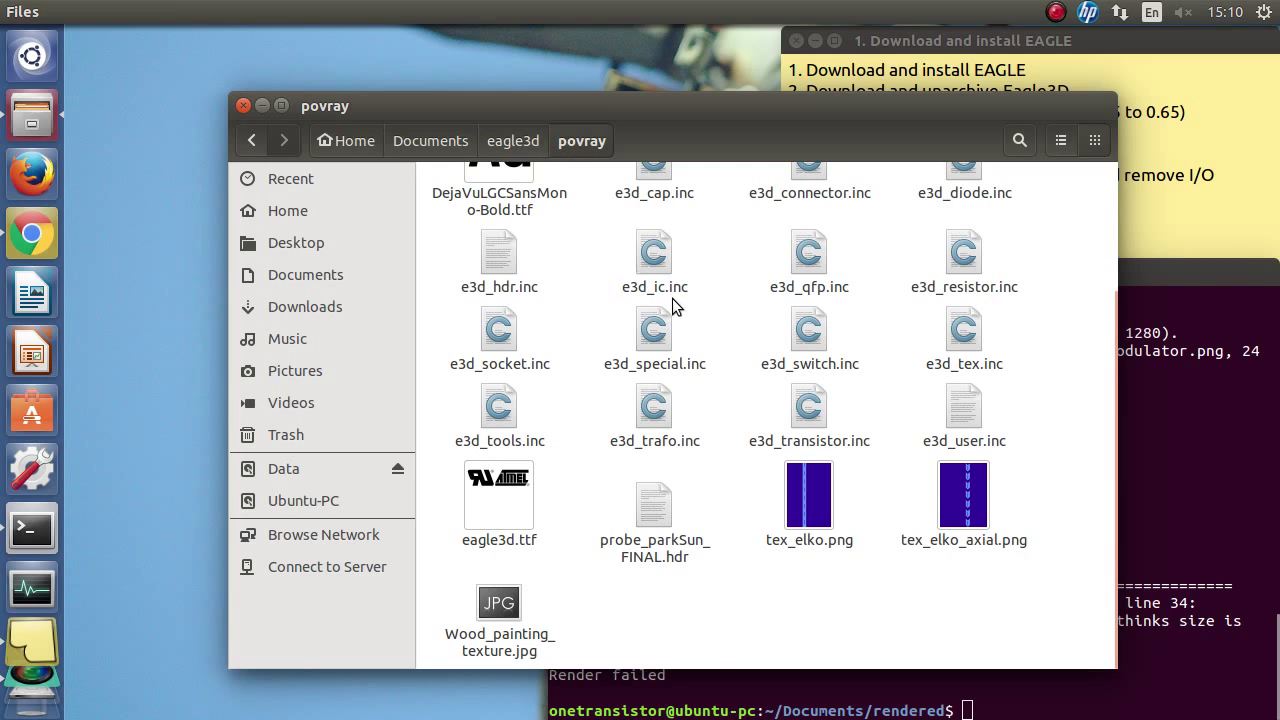
pyautogui.rightClick(510, 615)
pyautogui.click(579, 291)
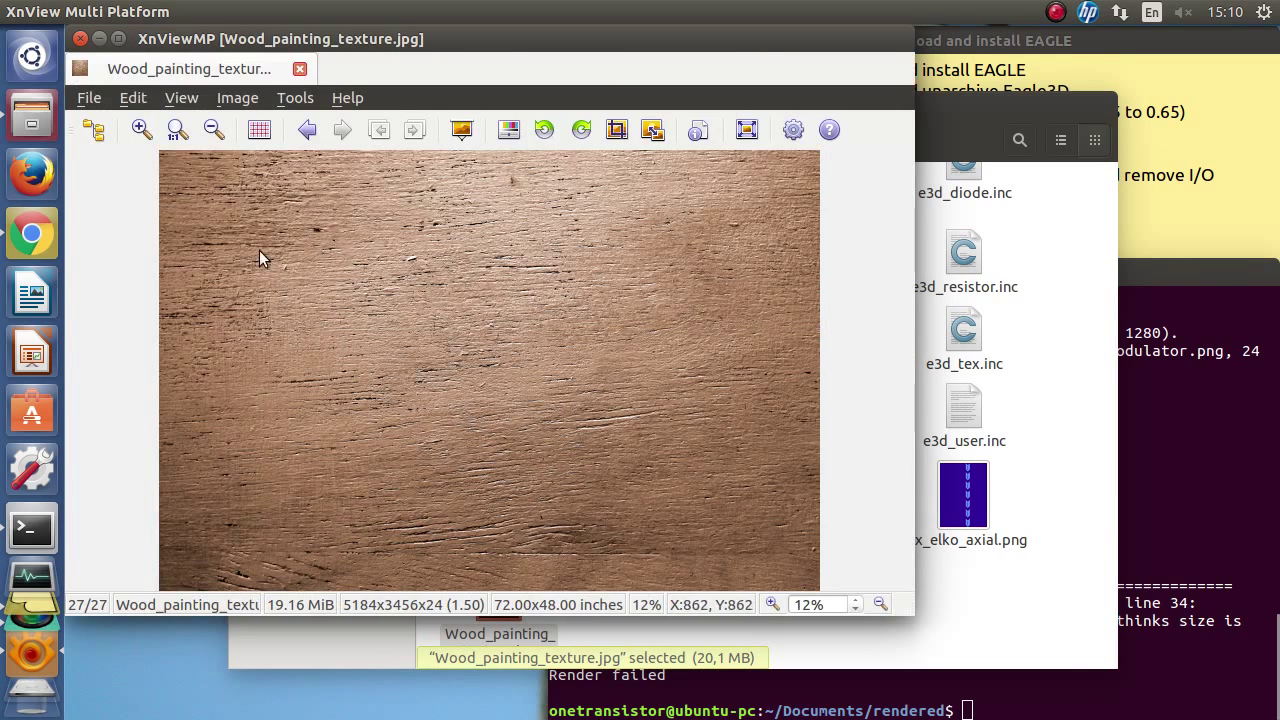
pyautogui.click(90, 98)
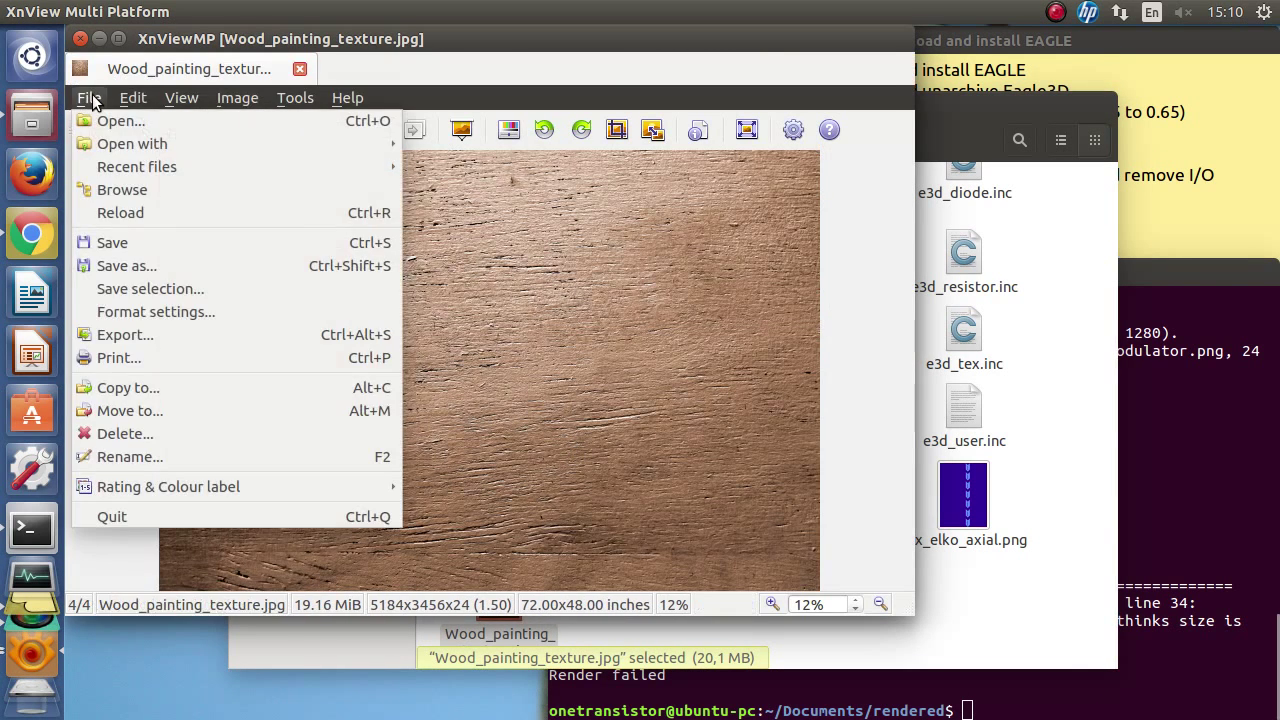
pyautogui.click(136, 335)
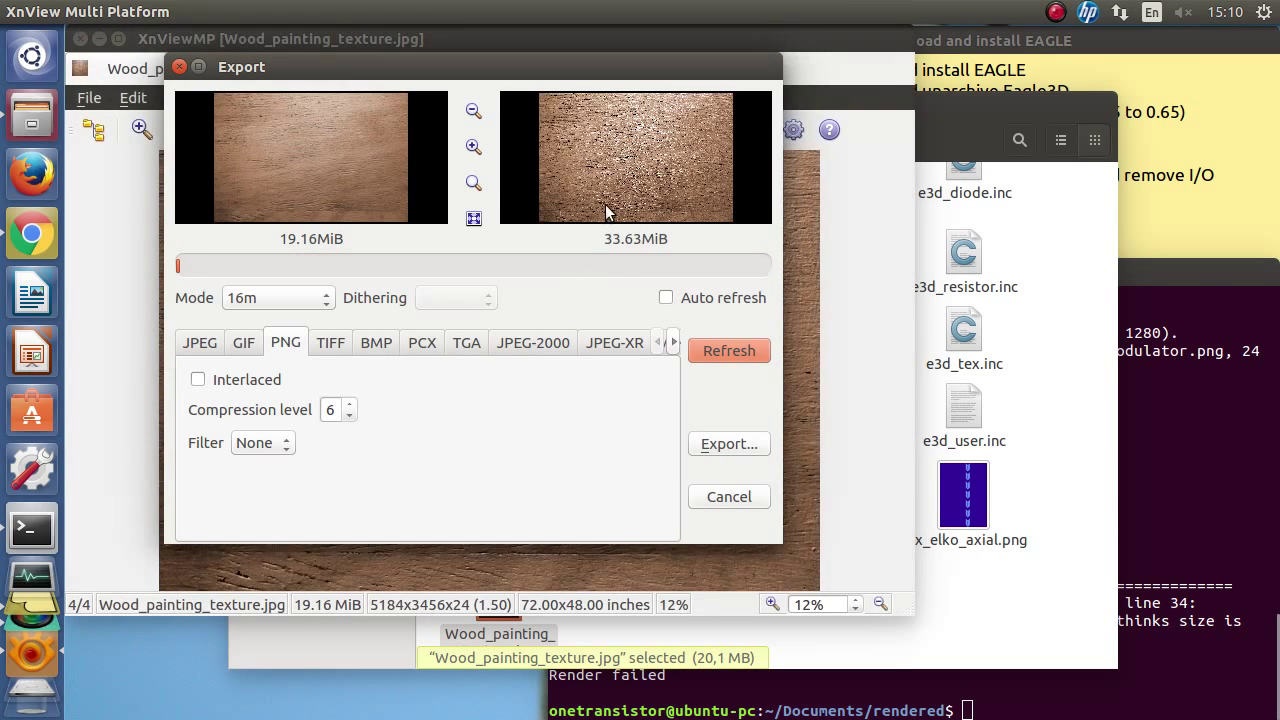
pyautogui.click(740, 444)
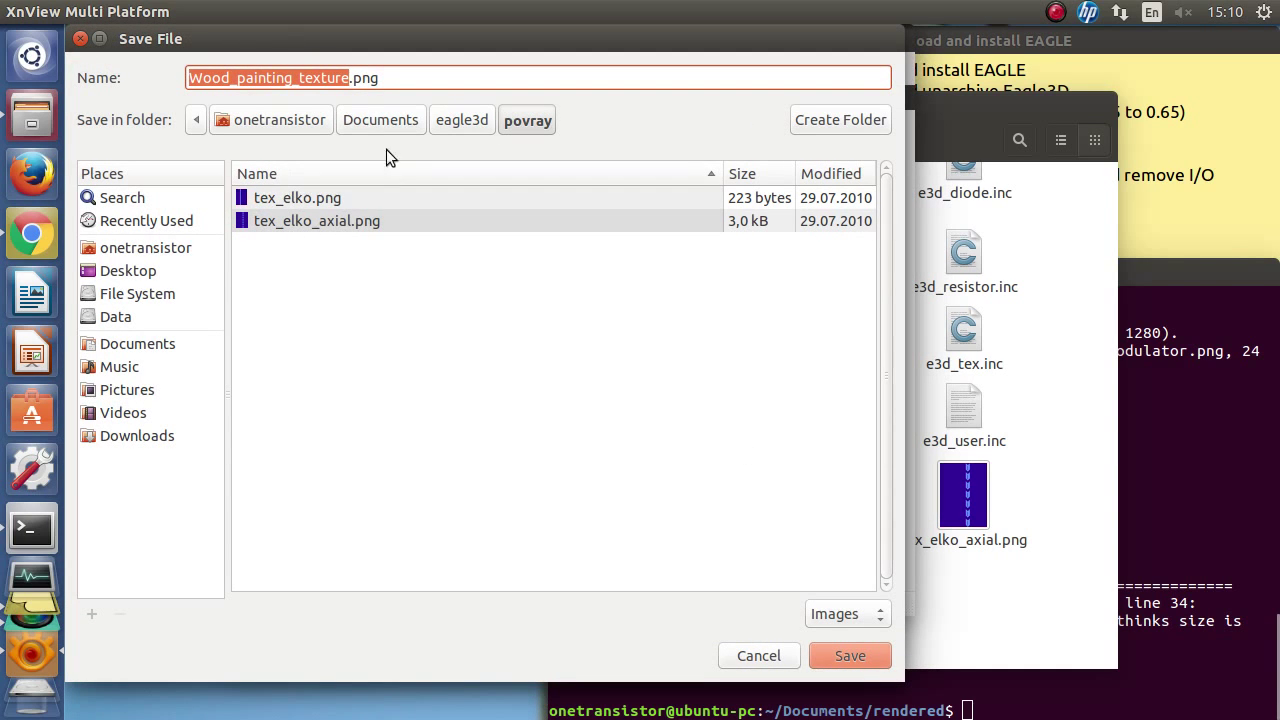
pyautogui.click(380, 78)
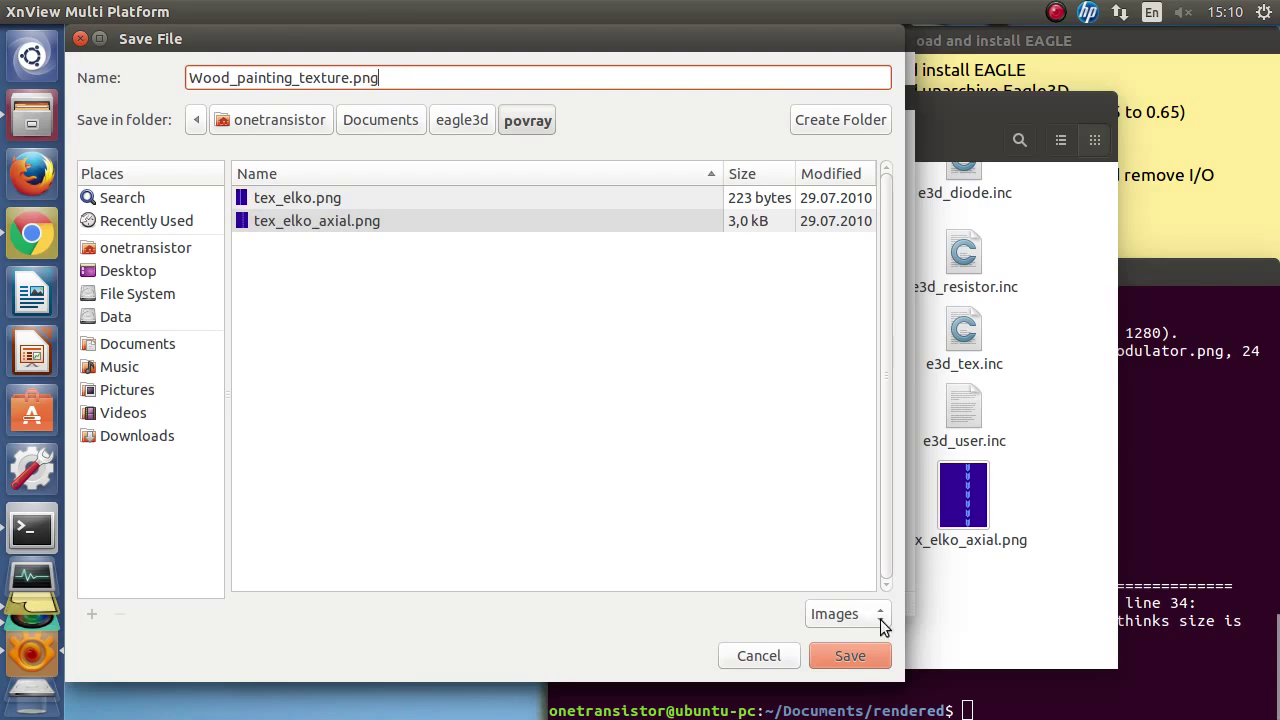
pyautogui.click(870, 653)
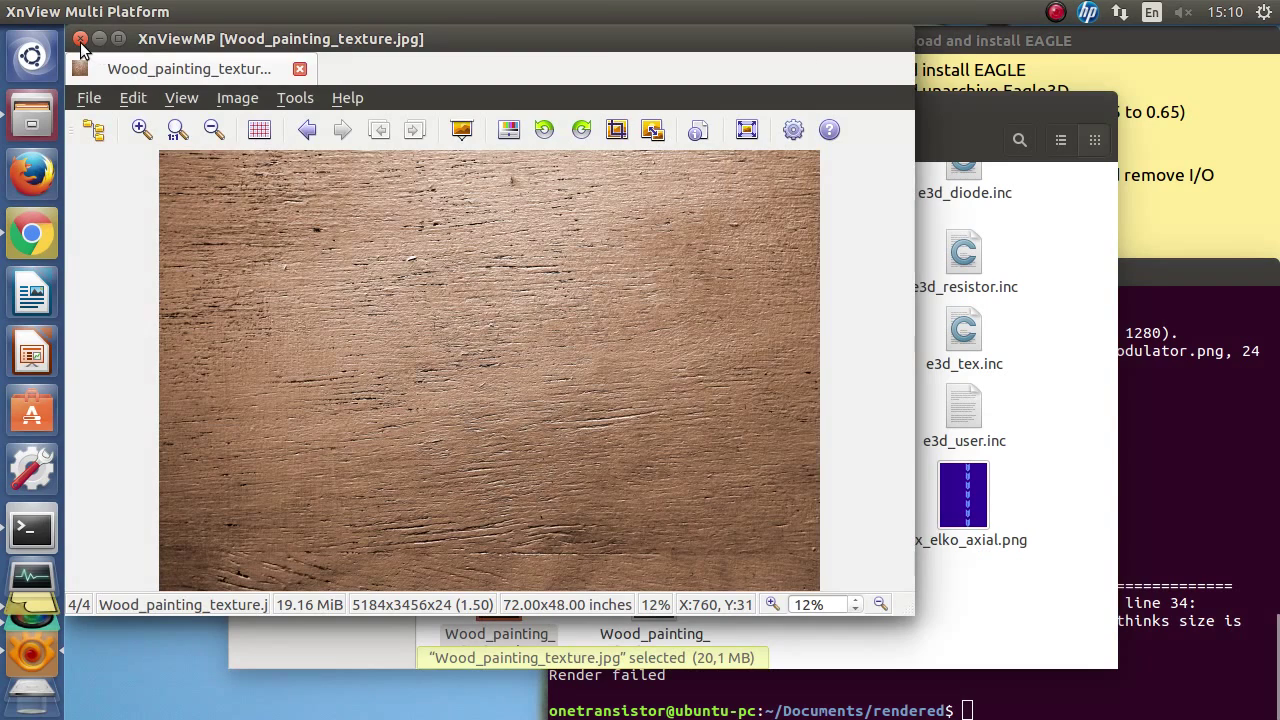
# Step: Check the exported PNG wood texture's name and open e3d_hdr.inc in gedit
pyautogui.click(81, 39)
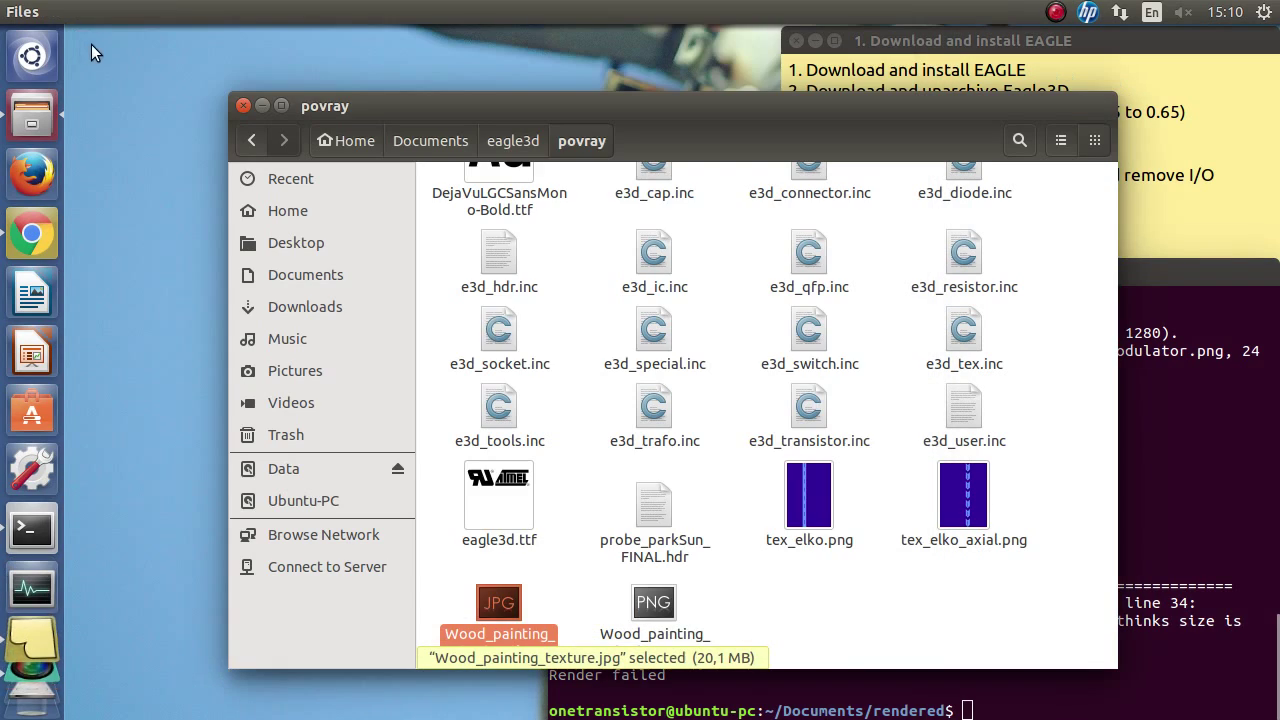
pyautogui.click(672, 604)
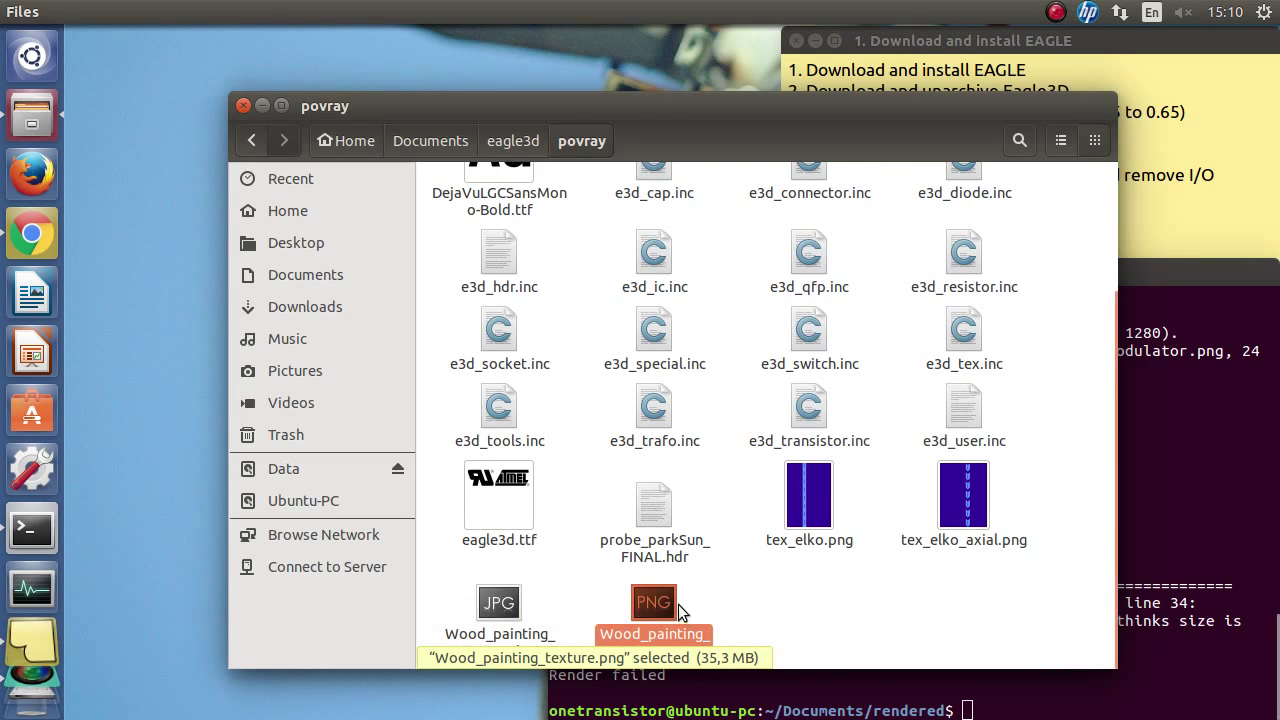
pyautogui.click(714, 467)
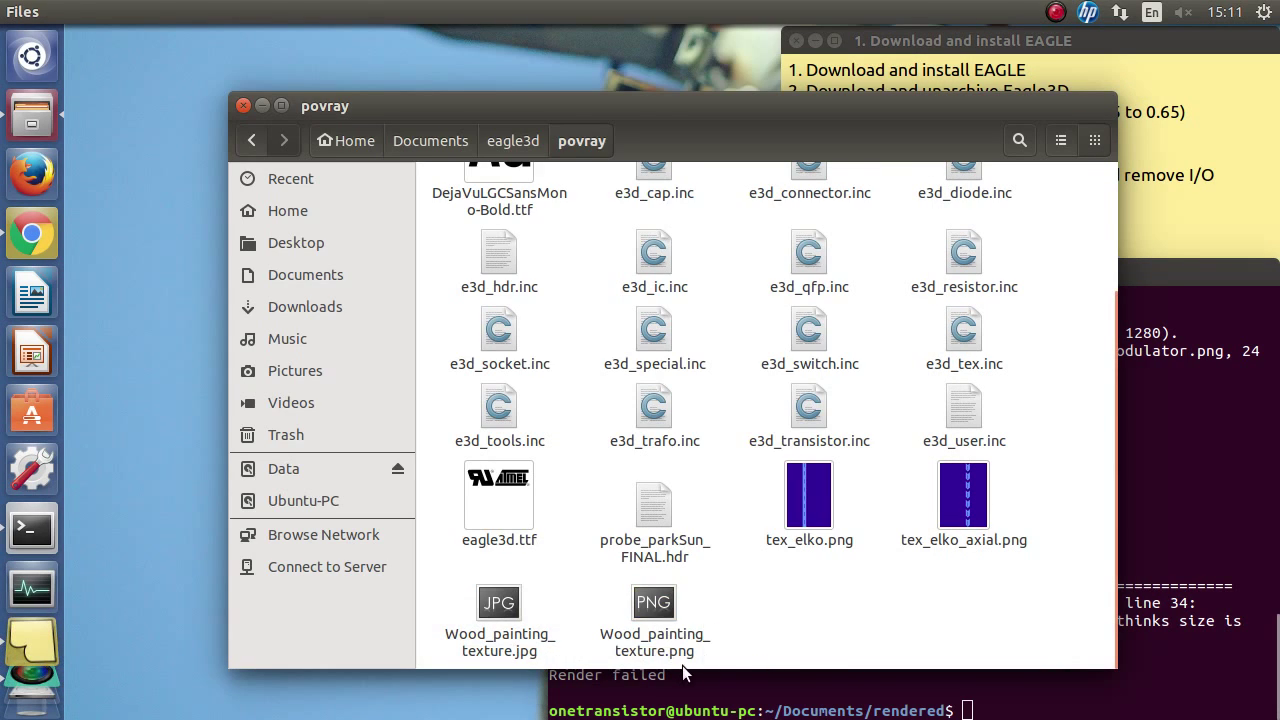
pyautogui.scroll(3, 676, 509)
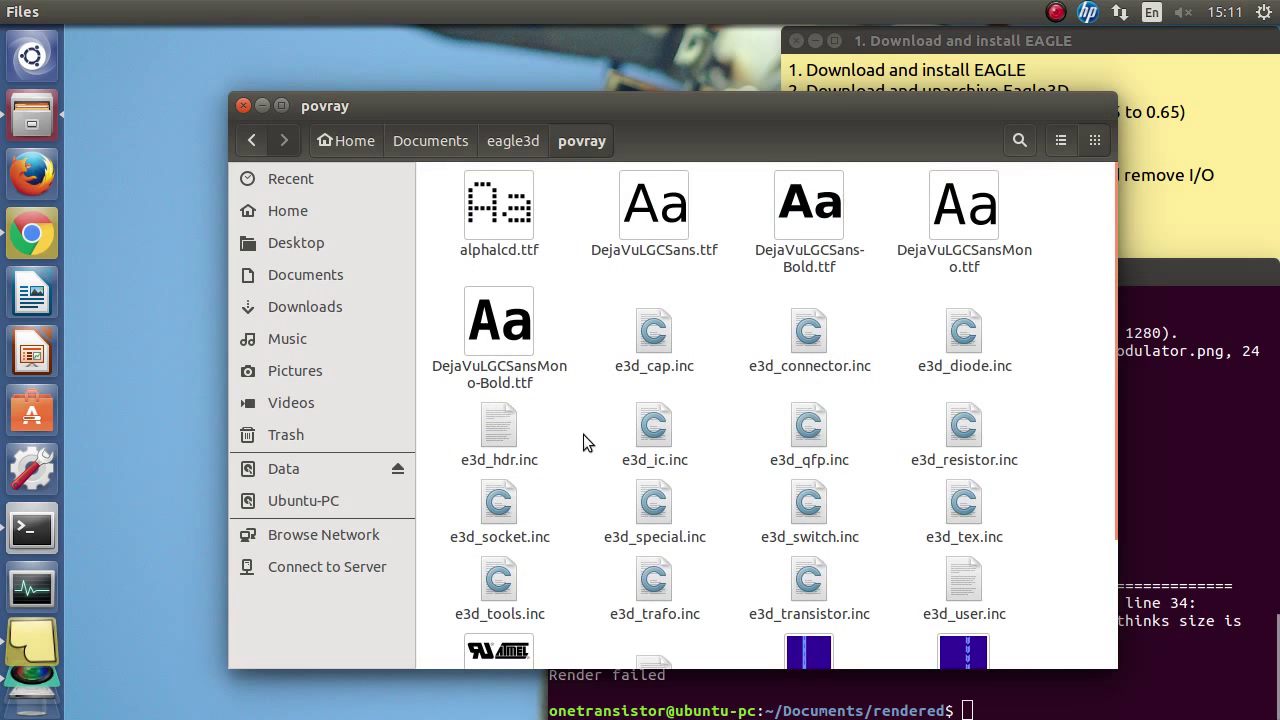
pyautogui.click(500, 430)
pyautogui.rightClick(500, 423)
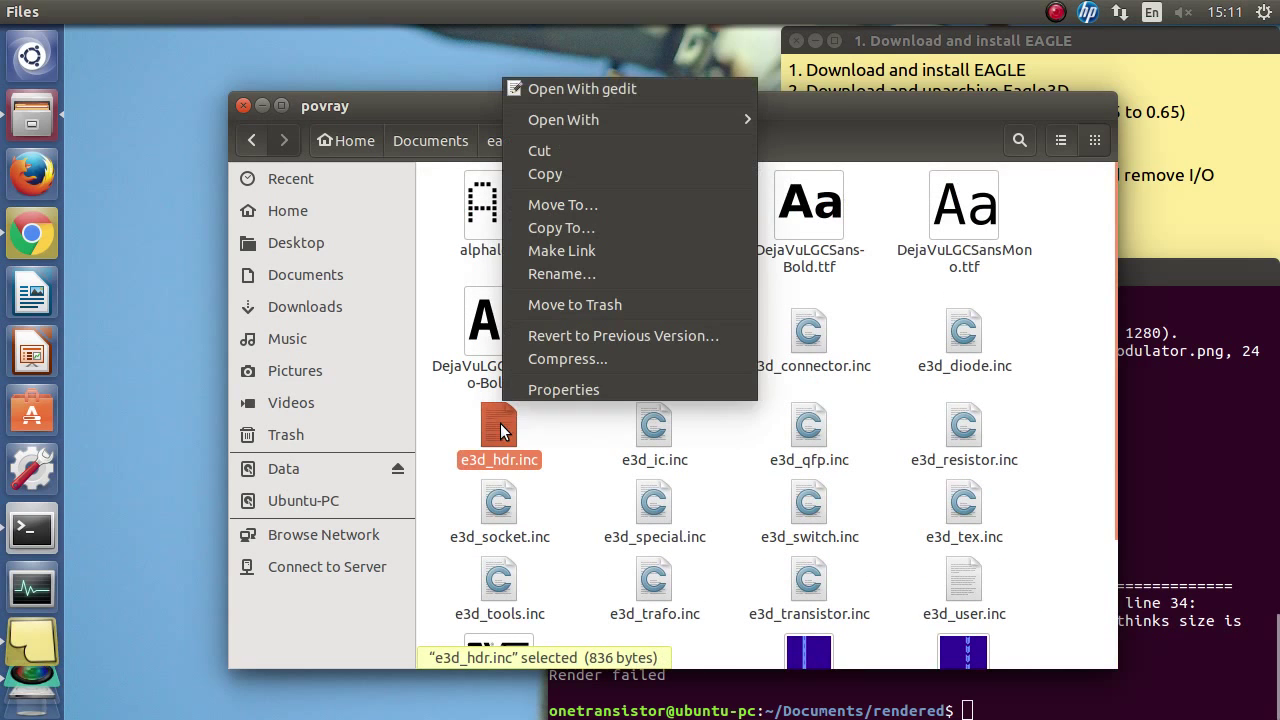
pyautogui.click(574, 86)
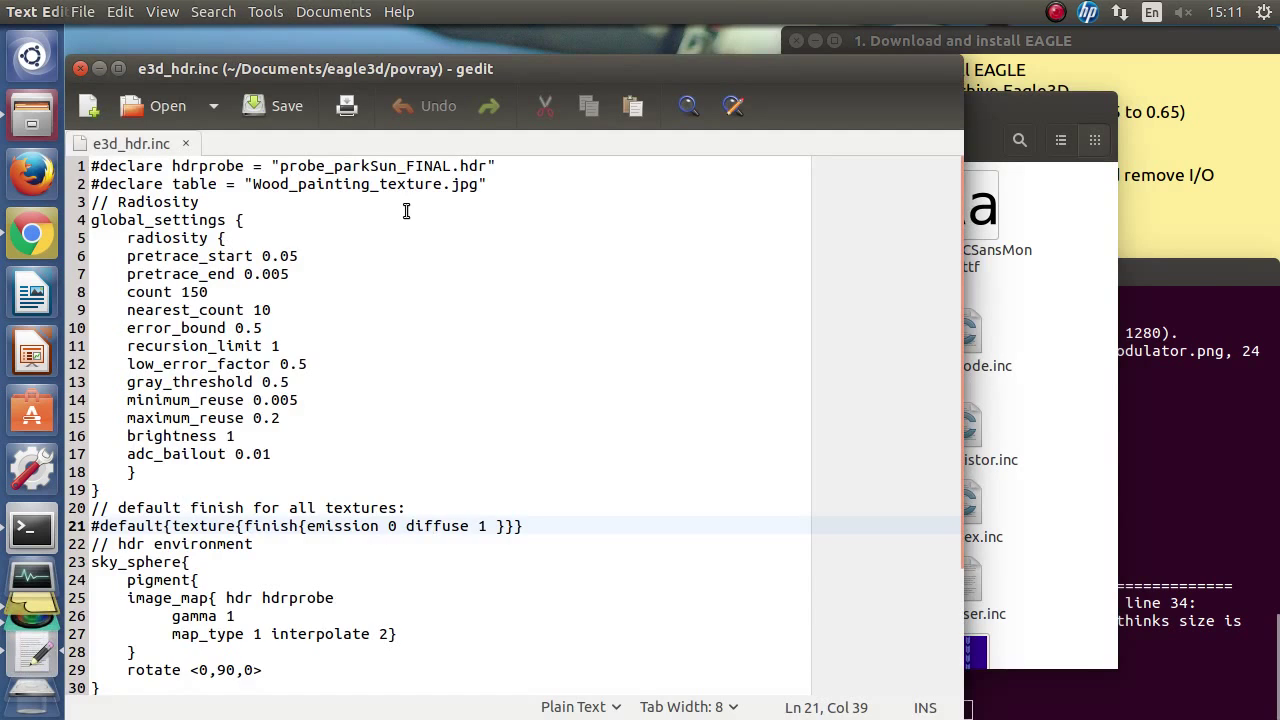
# Step: Change .jpg to .png on line 2 and jpeg to png on lines 34–35, then save
pyautogui.click(458, 191)
pyautogui.moveTo(458, 191); pyautogui.dragTo(480, 190)
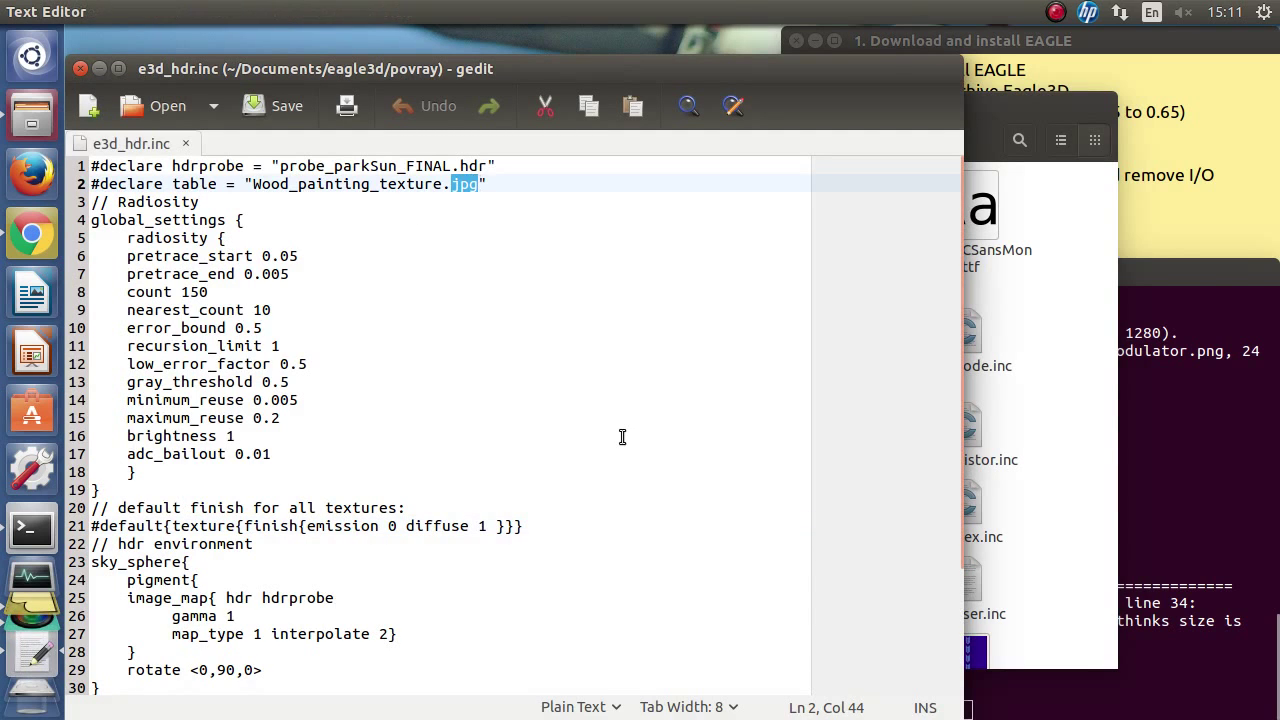
pyautogui.write('png')
pyautogui.scroll(-3, 632, 441)
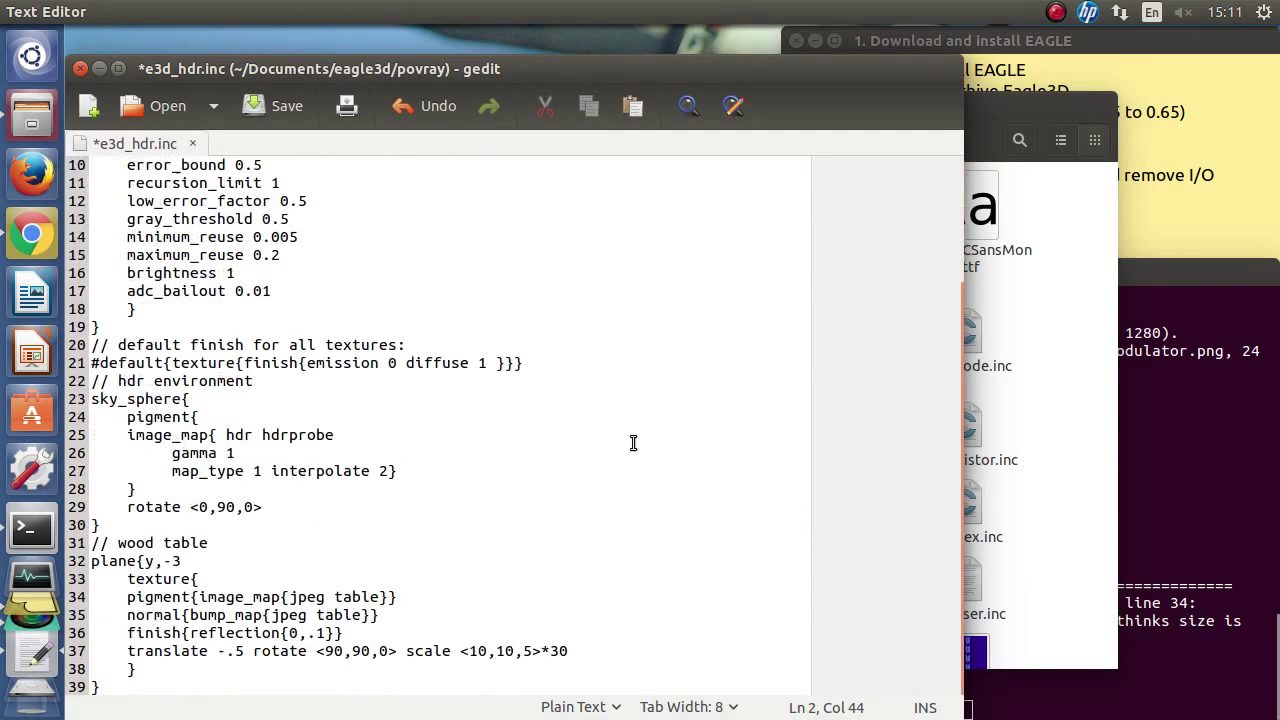
pyautogui.moveTo(325, 597); pyautogui.dragTo(292, 598)
pyautogui.write('png')
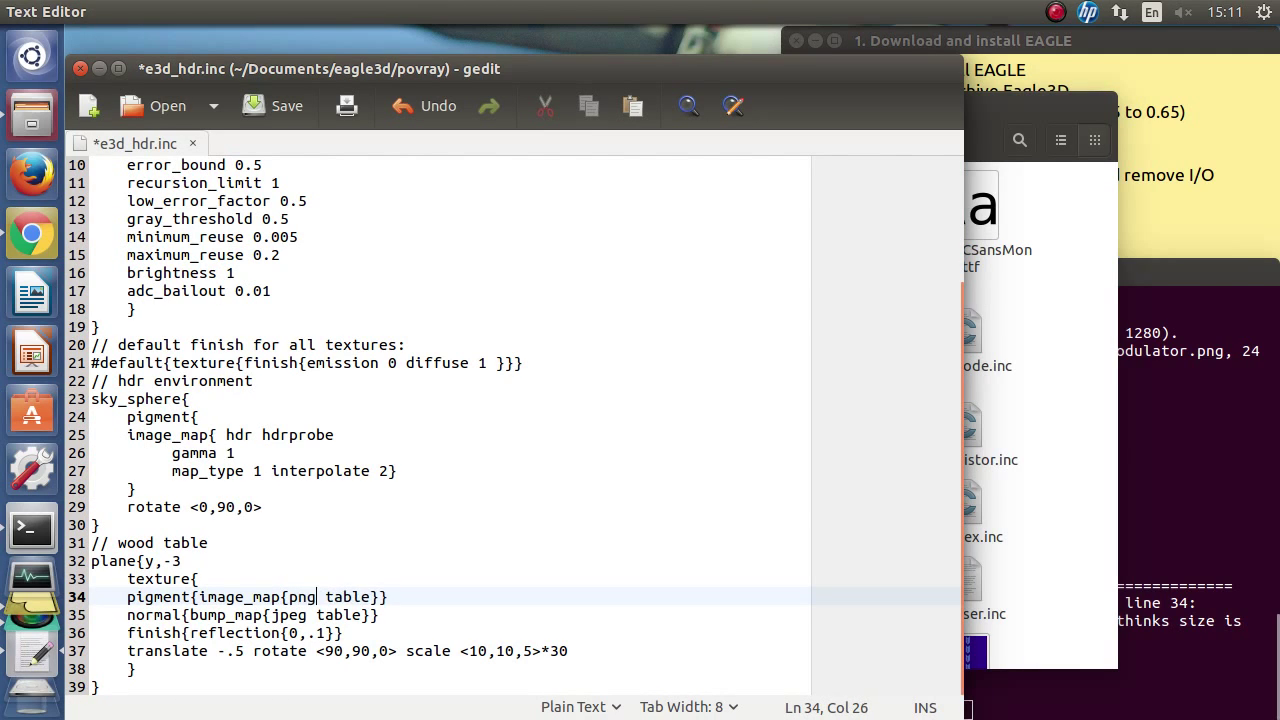
pyautogui.click(304, 615)
pyautogui.press('BackSpace')
pyautogui.press('BackSpace')
pyautogui.press('BackSpace')
pyautogui.press('BackSpace')
pyautogui.write('png')
pyautogui.click(253, 104)
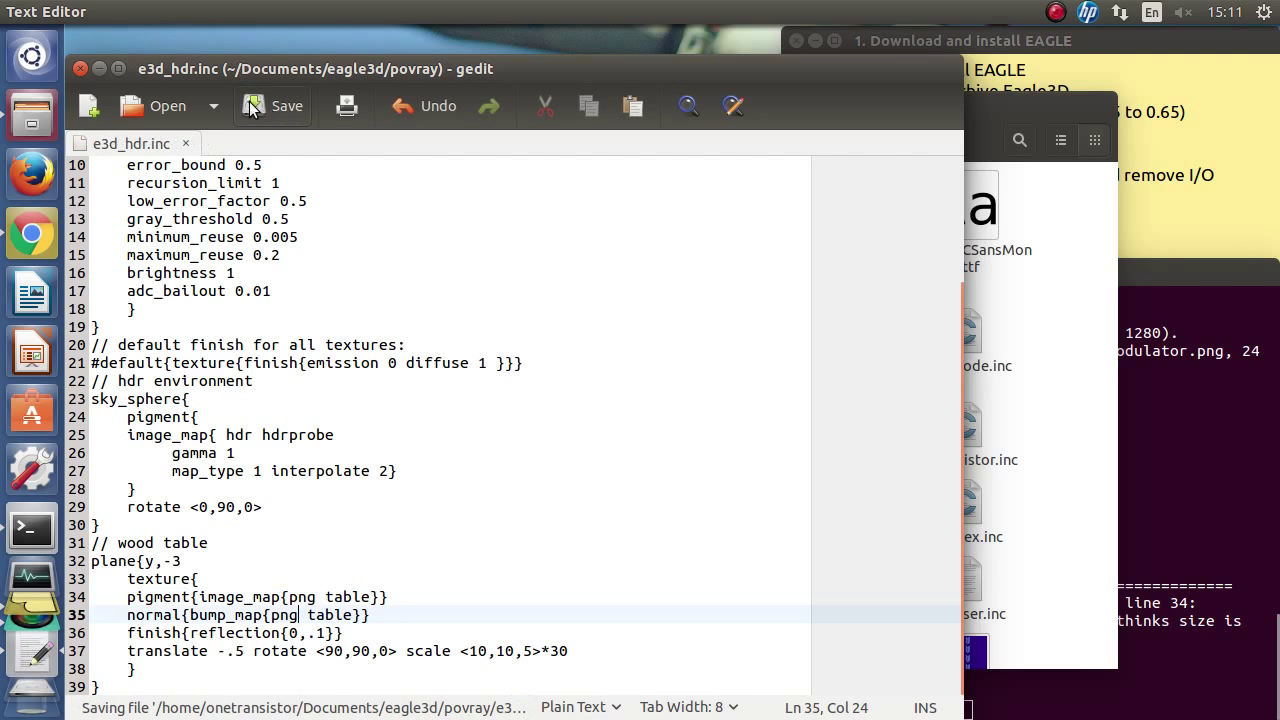
pyautogui.click(81, 69)
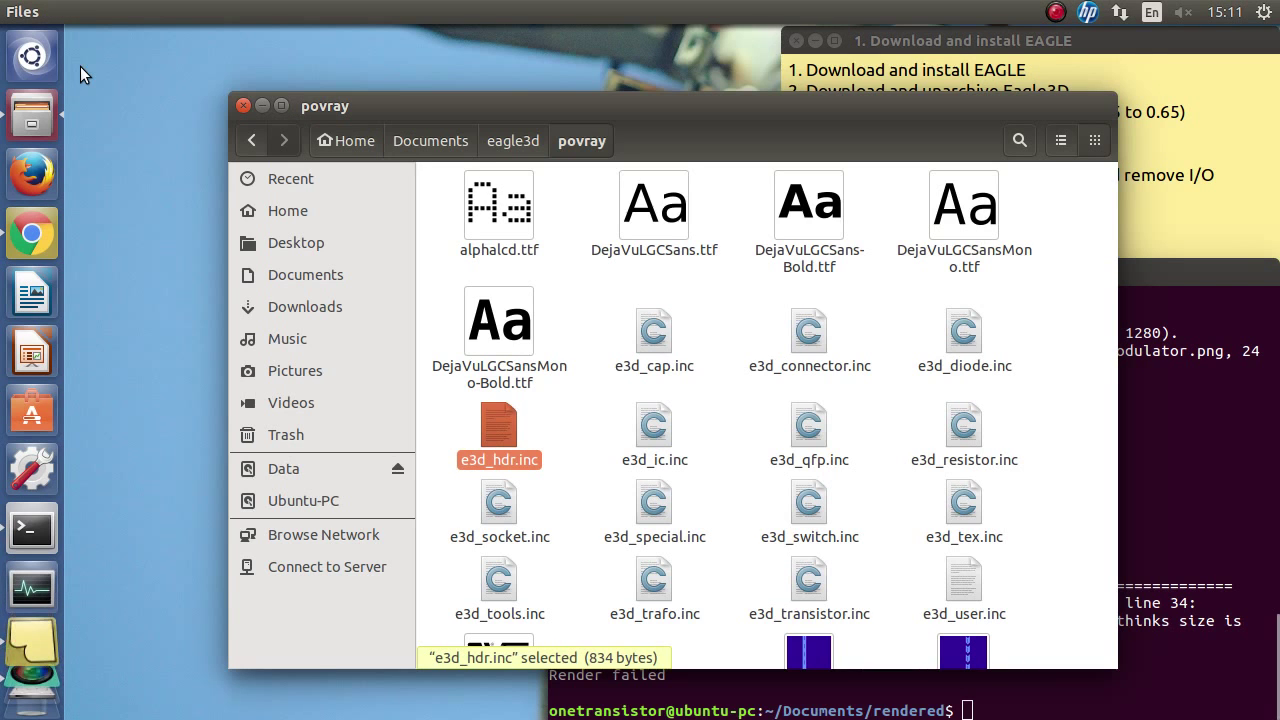
# Step: Run ./modulator.sh in the terminal to render the board over the wood table
pyautogui.click(242, 106)
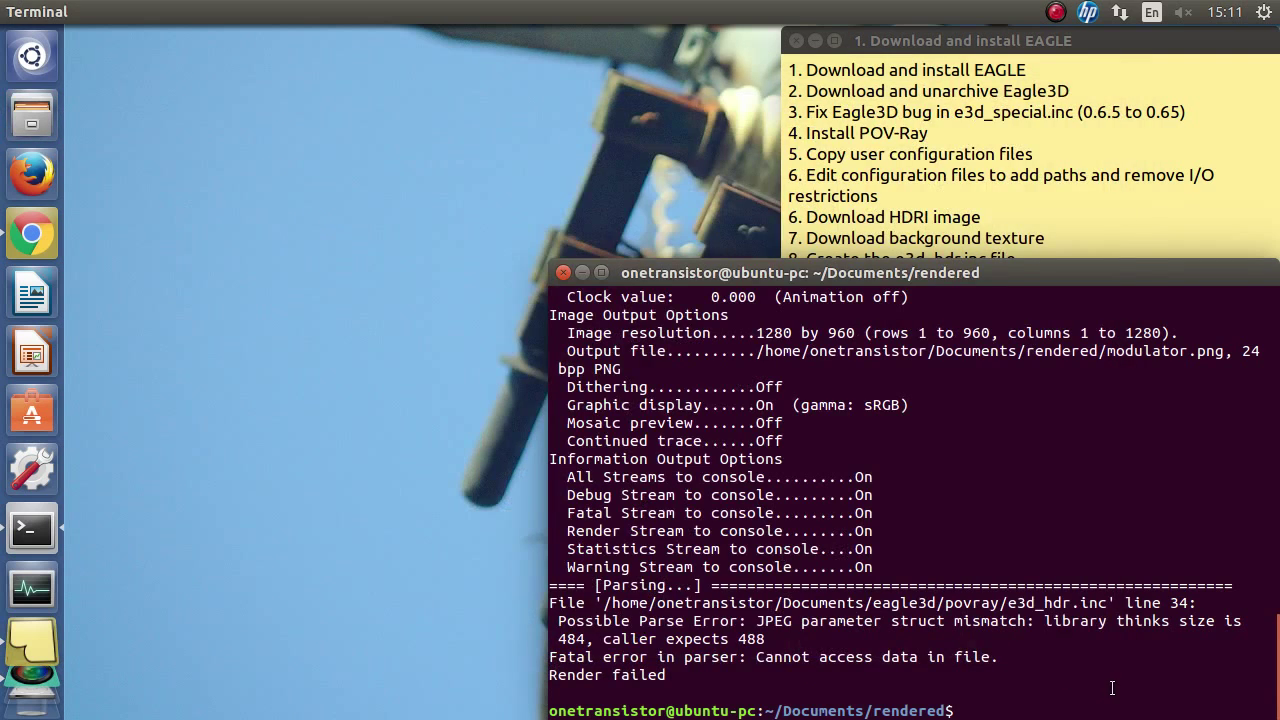
pyautogui.write('./modulator.sh')
pyautogui.press('Return')
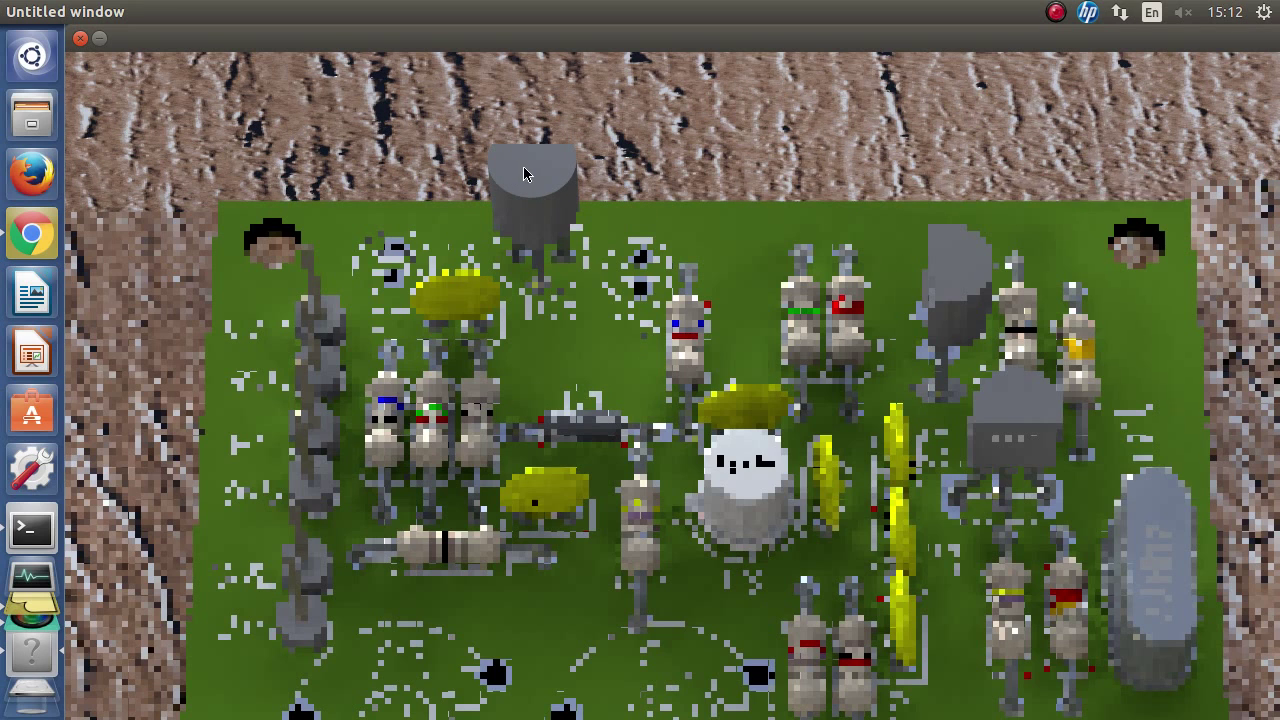
# Step: Cancel the render and open e3d_hdr.inc from Documents/eagle3d/povray in gedit
pyautogui.click(80, 38)
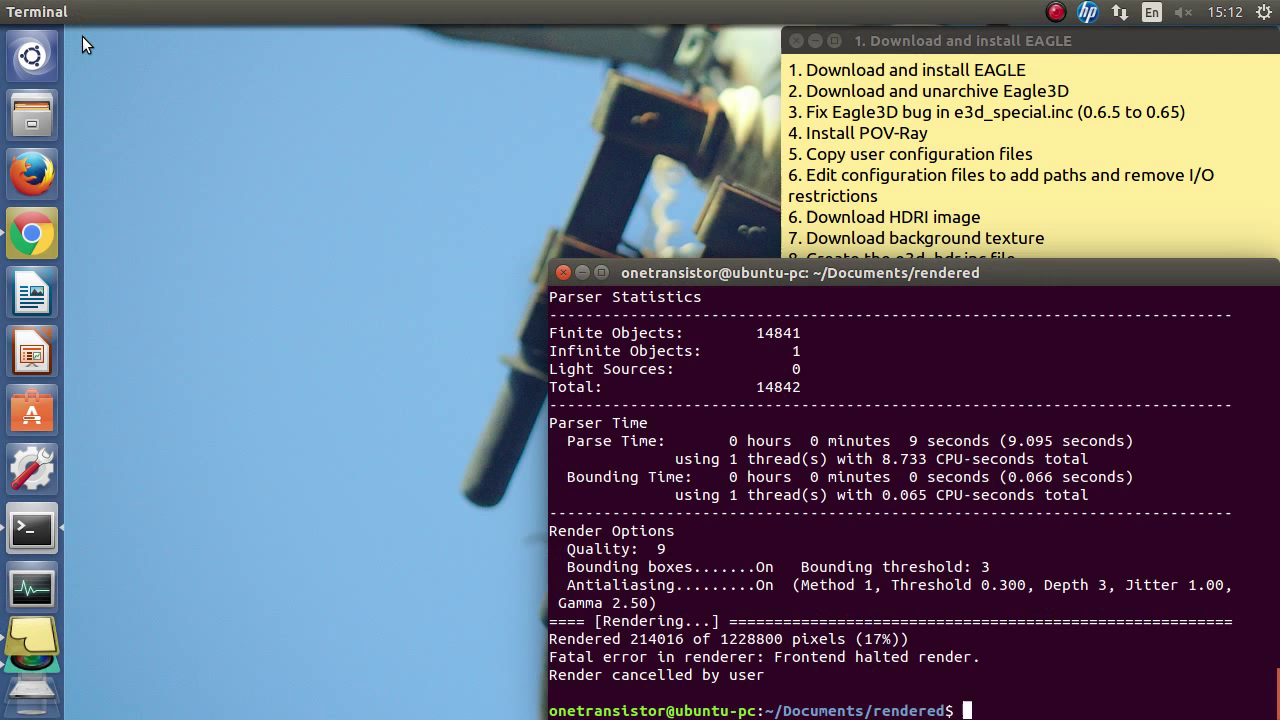
pyautogui.click(32, 116)
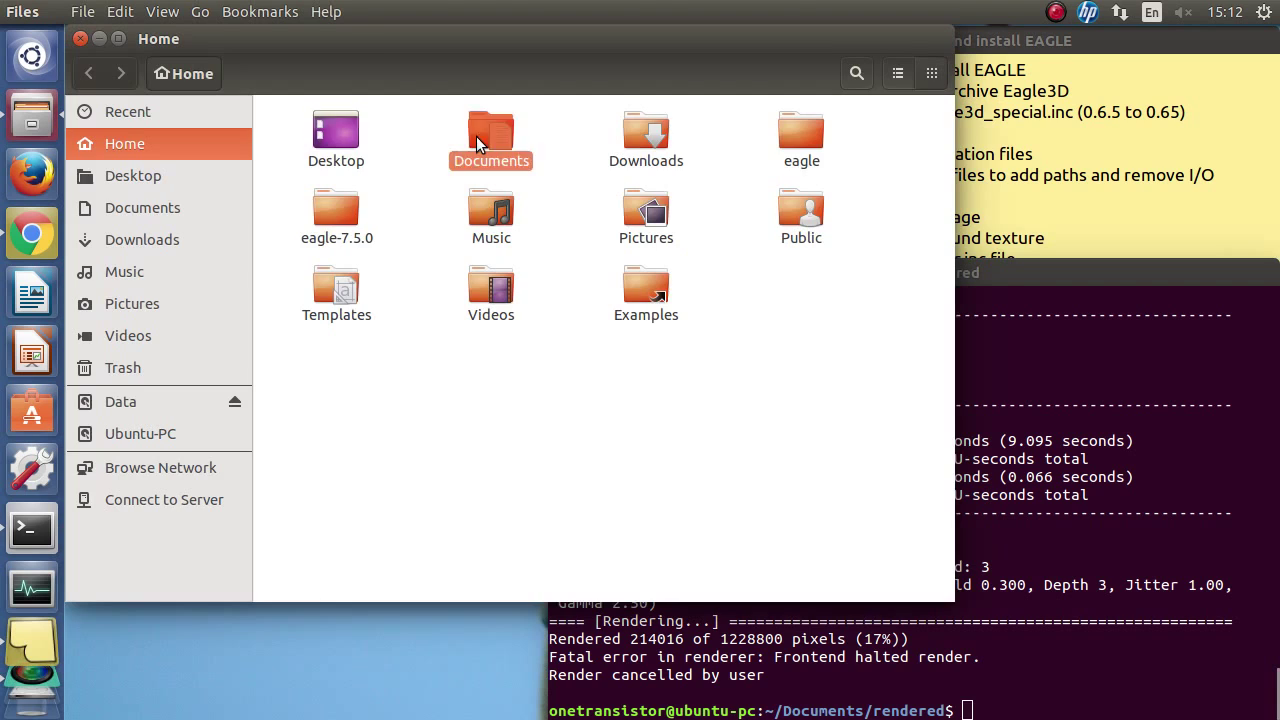
pyautogui.doubleClick(476, 136)
pyautogui.doubleClick(339, 137)
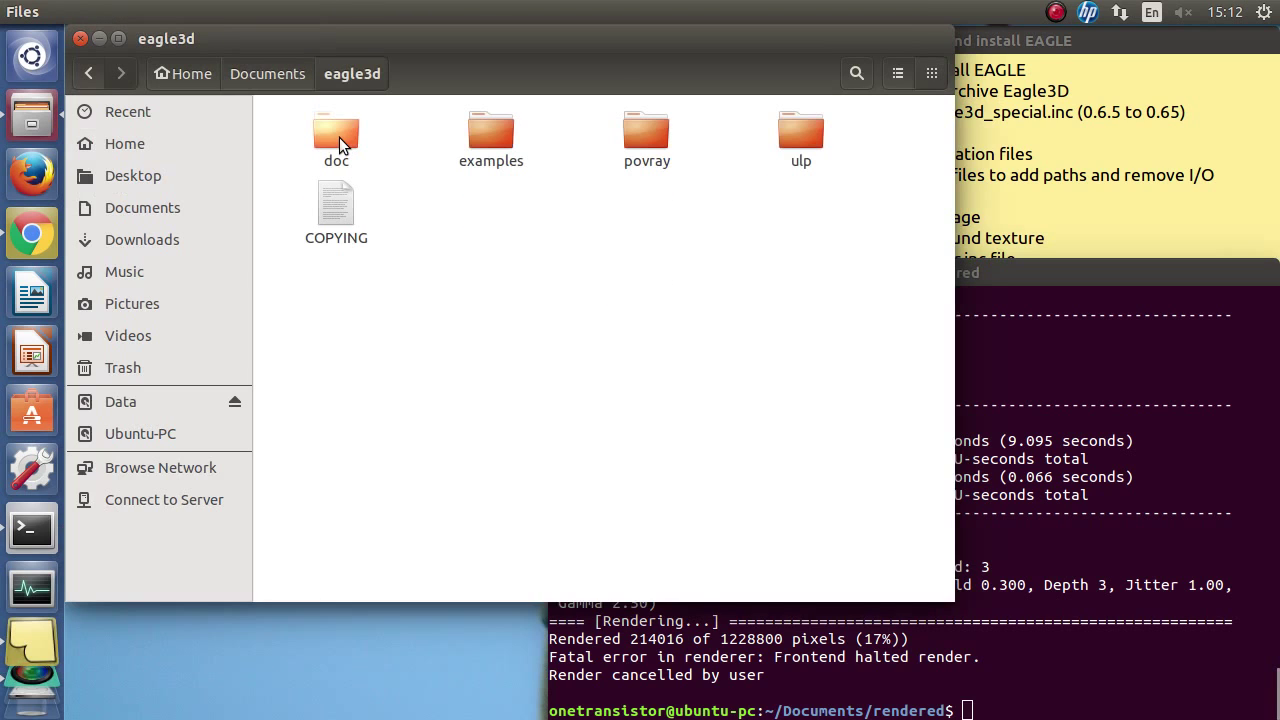
pyautogui.doubleClick(643, 129)
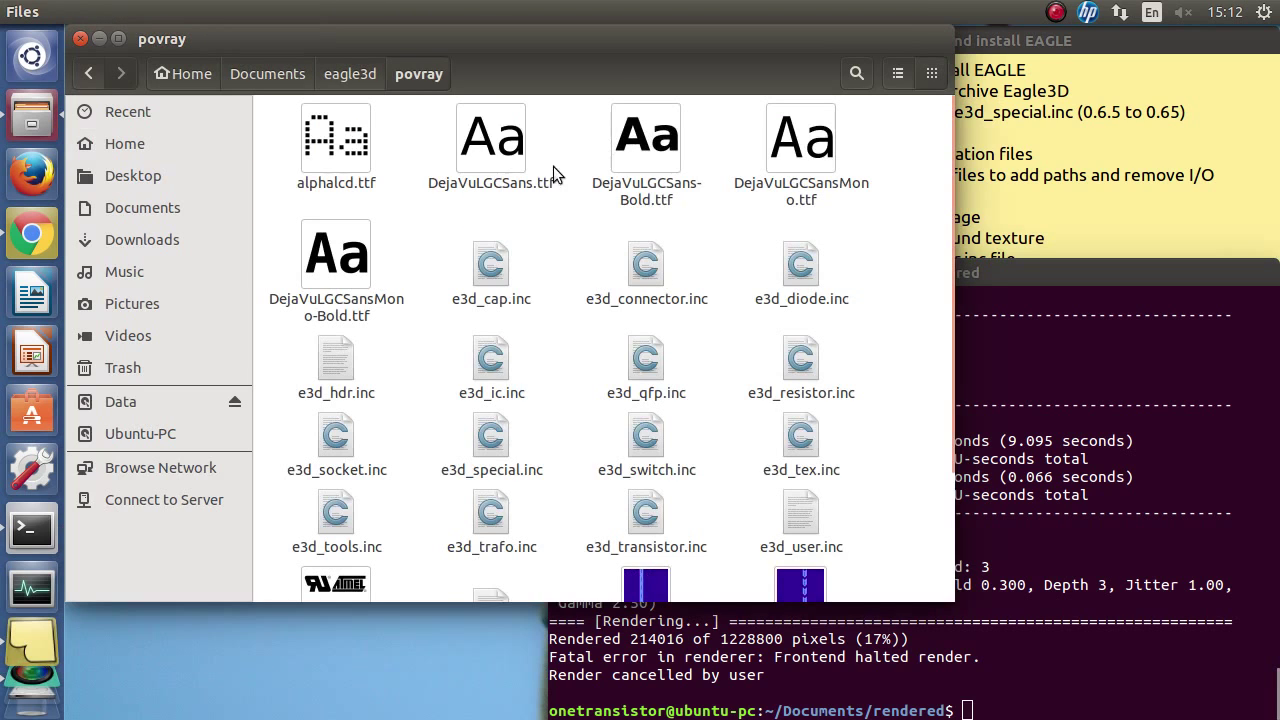
pyautogui.click(337, 363)
pyautogui.rightClick(337, 361)
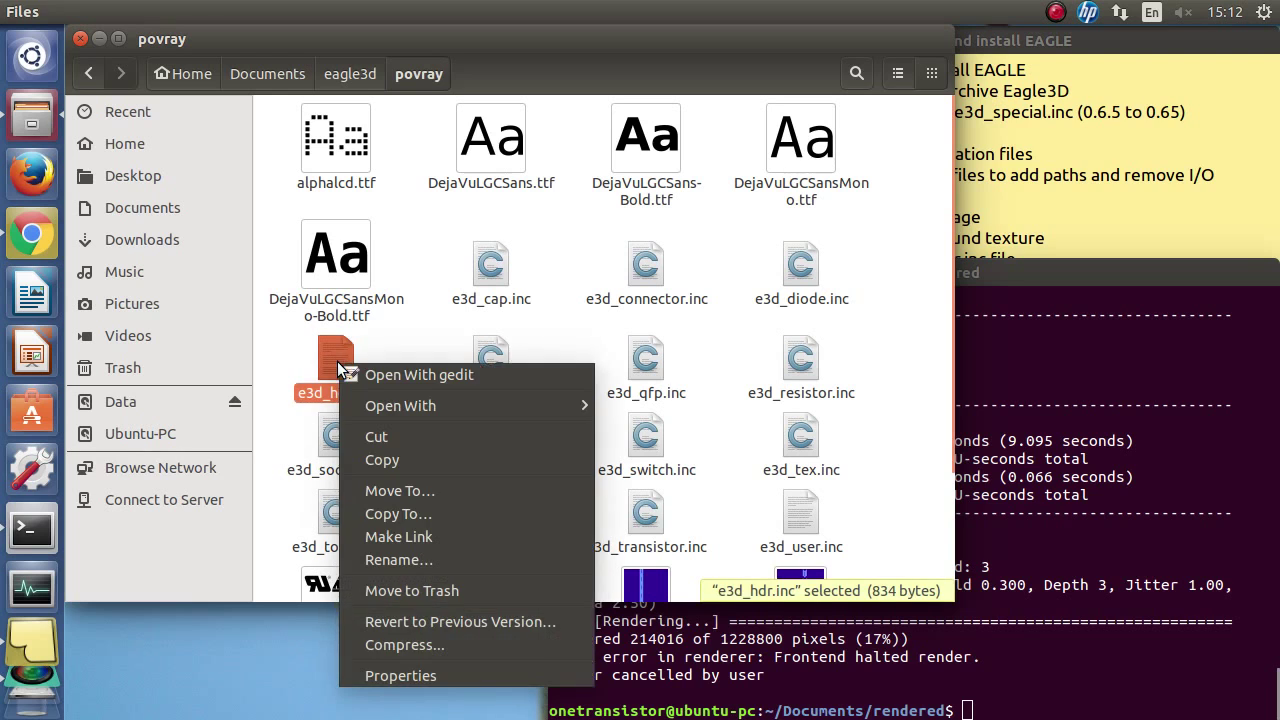
pyautogui.click(392, 376)
# Step: Set the table's scale on line 37 to <2,2,2> and save the file
pyautogui.scroll(-3, 590, 470)
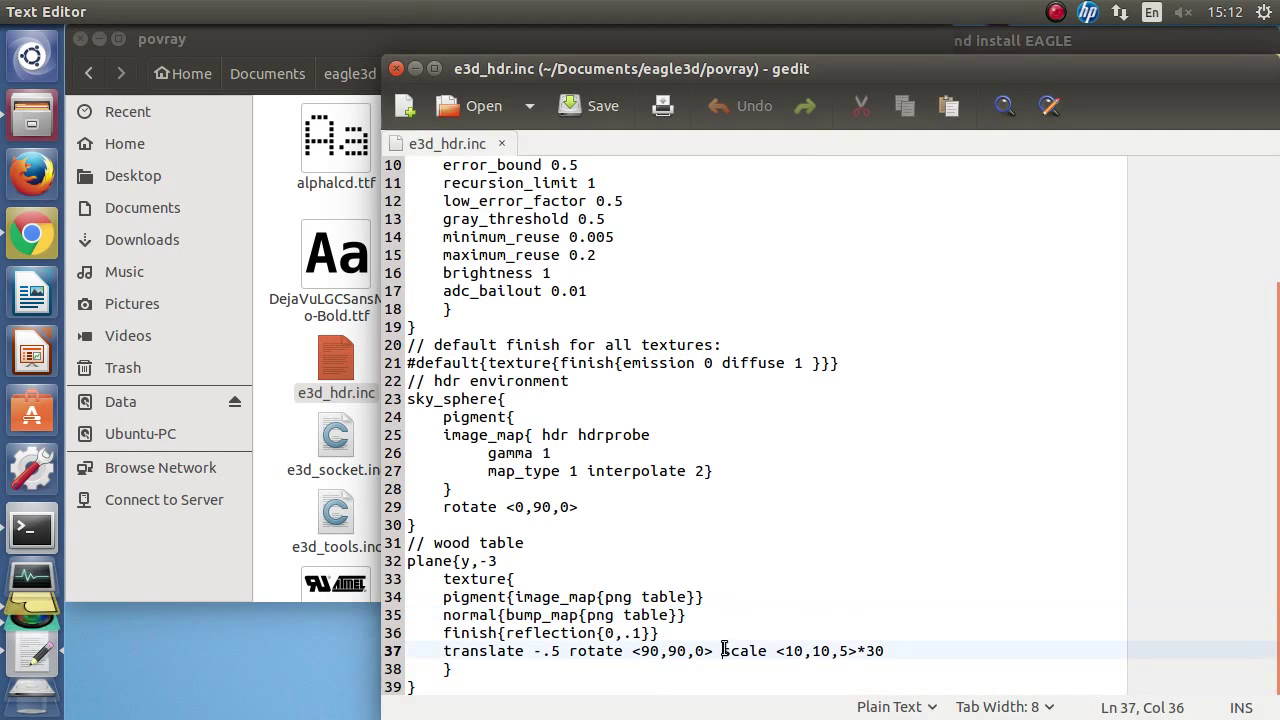
pyautogui.moveTo(723, 651); pyautogui.dragTo(851, 651)
pyautogui.click(800, 651)
pyautogui.press('BackSpace')
pyautogui.press('BackSpace')
pyautogui.write('2')
pyautogui.press('Right')
pyautogui.press('Right')
pyautogui.press('Right')
pyautogui.press('BackSpace')
pyautogui.press('BackSpace')
pyautogui.write('2')
pyautogui.press('Right')
pyautogui.press('Right')
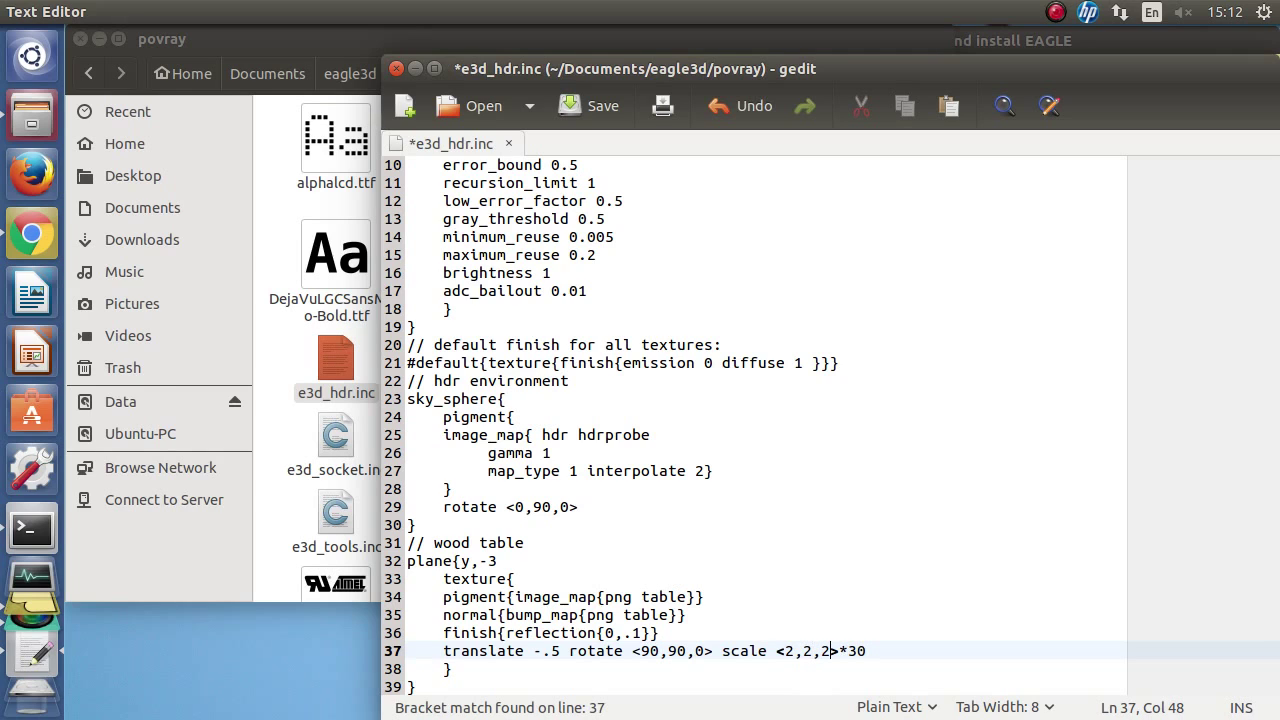
pyautogui.click(594, 113)
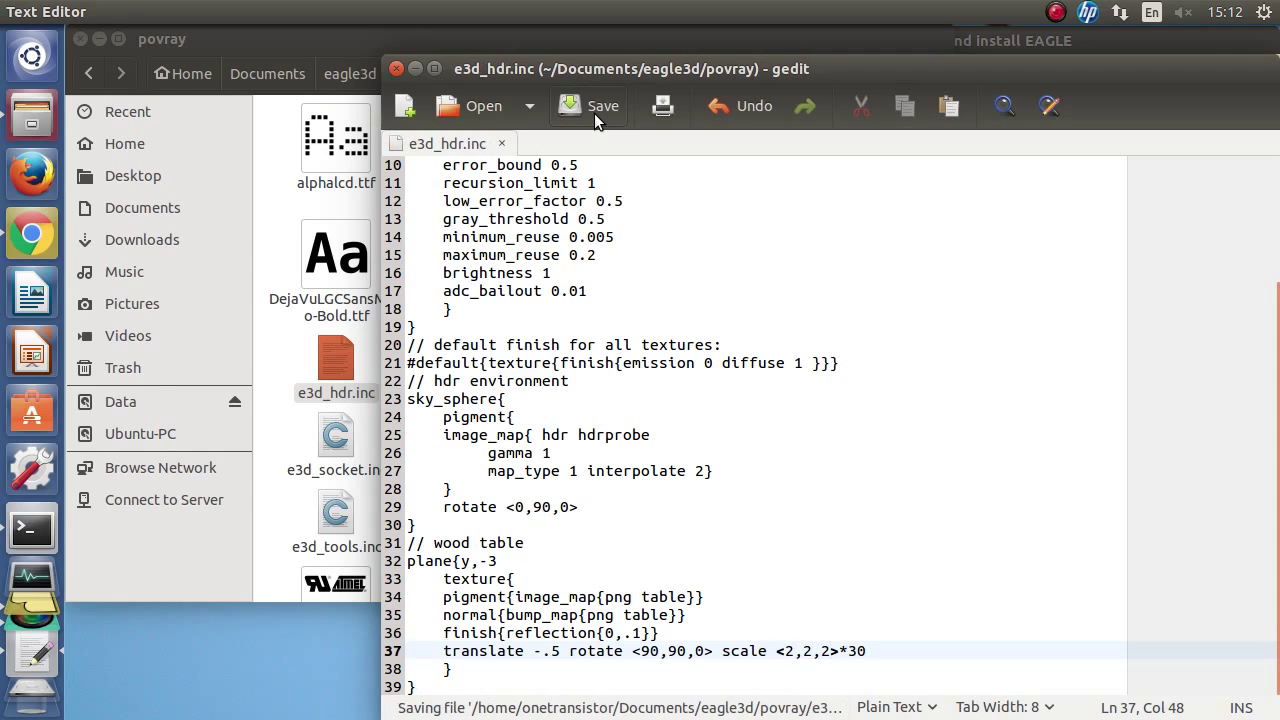
pyautogui.click(396, 68)
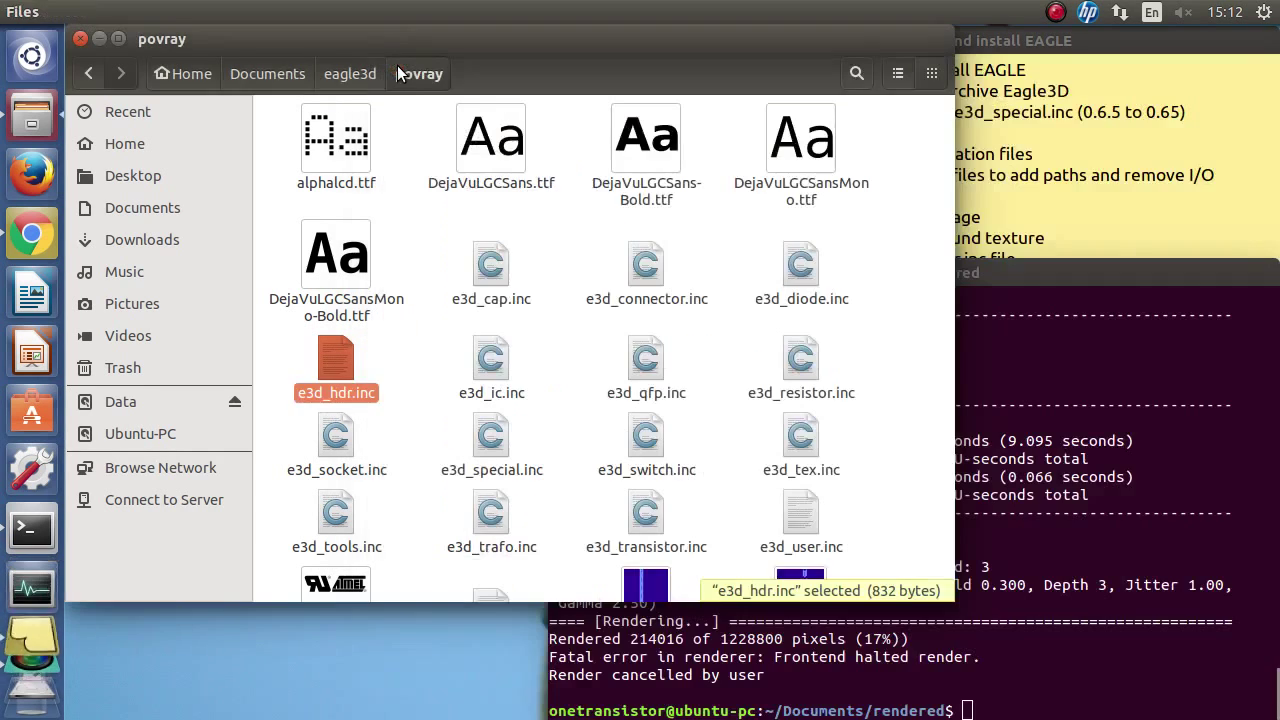
# Step: Rerun the modulator render from the terminal, then cancel it at 14%
pyautogui.click(1160, 590)
pyautogui.press('Up')
pyautogui.press('Return')
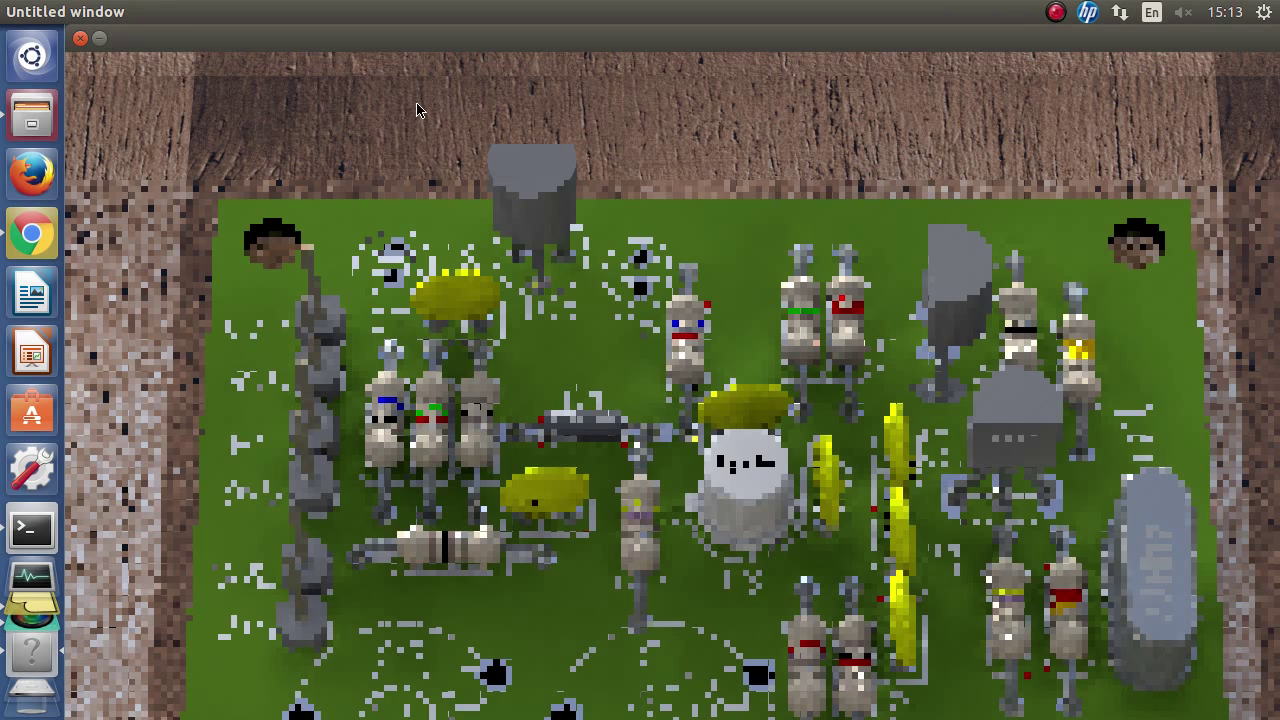
pyautogui.click(80, 38)
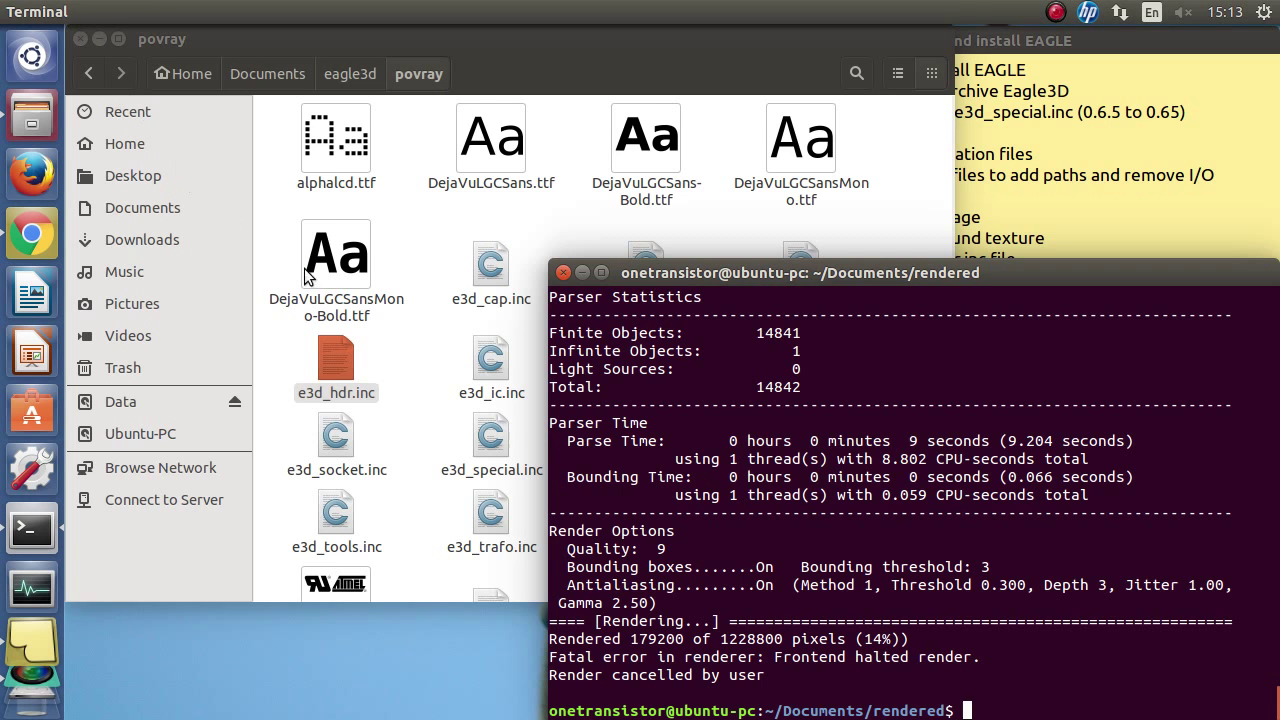
# Step: Open e3d_hdr.inc in gedit, set line 37's scale to <5,5,5>, and save
pyautogui.click(372, 359)
pyautogui.rightClick(343, 364)
pyautogui.click(406, 370)
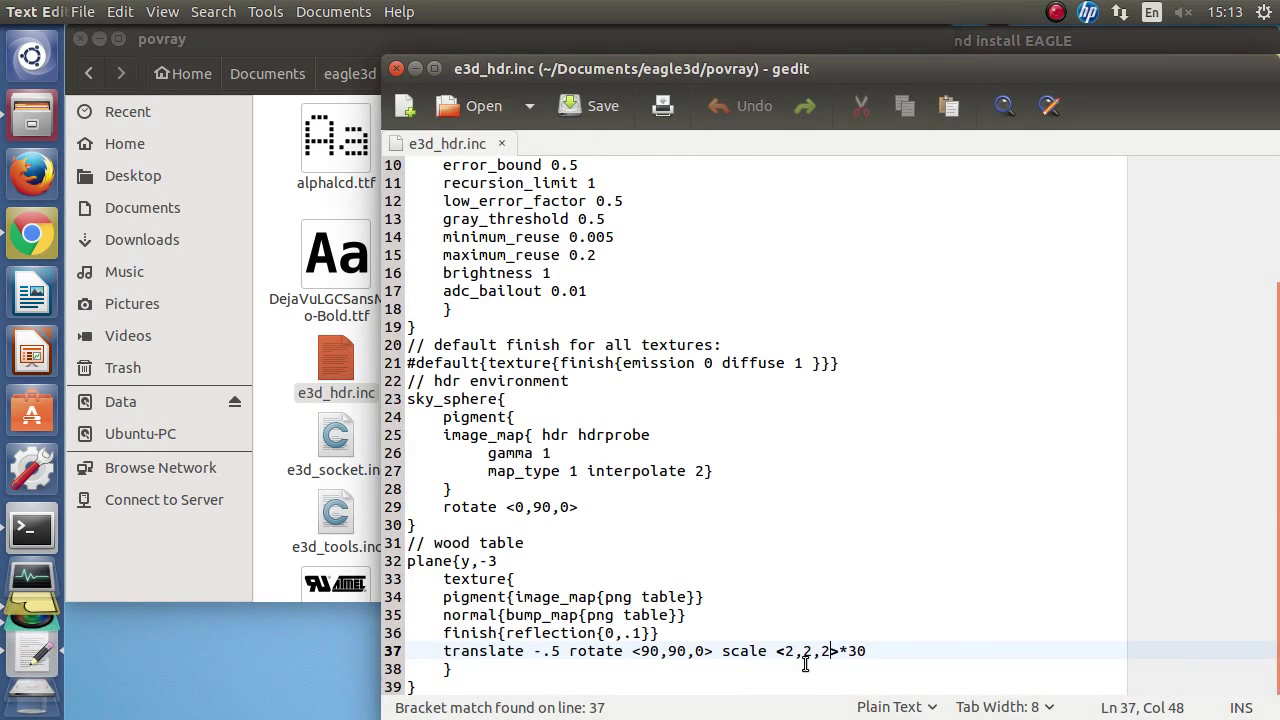
pyautogui.click(795, 652)
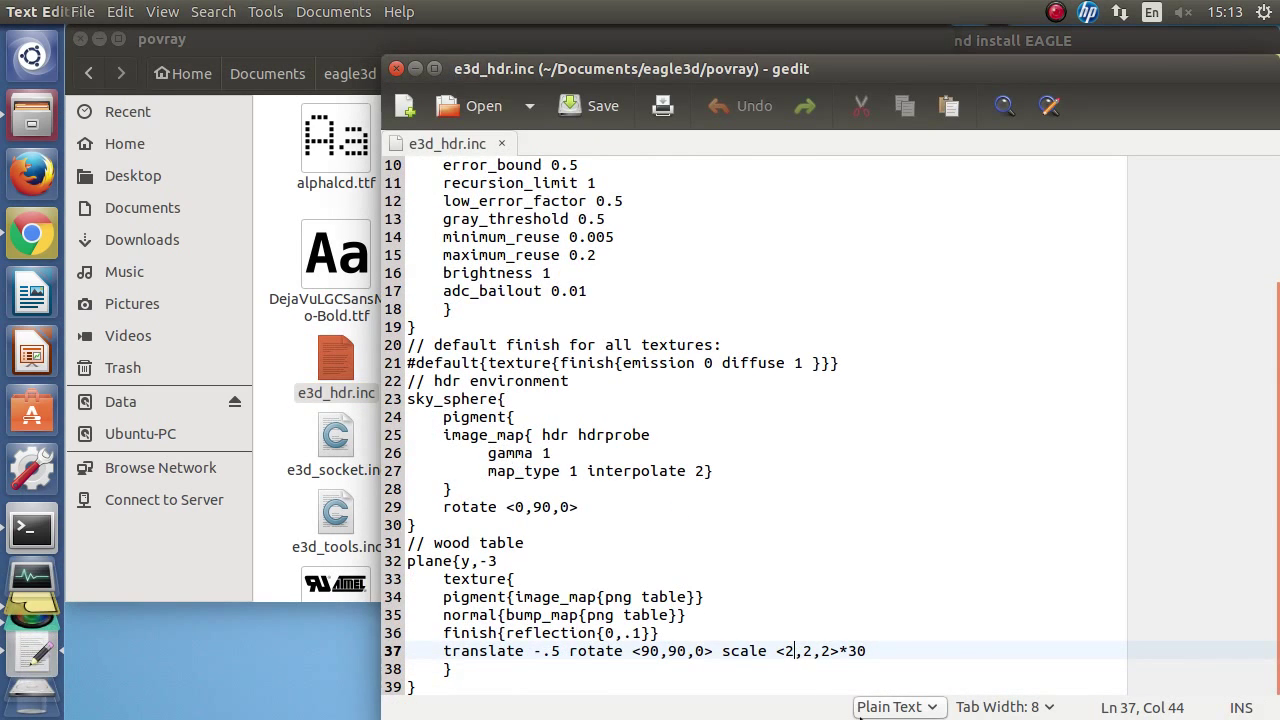
pyautogui.press('BackSpace')
pyautogui.write('5')
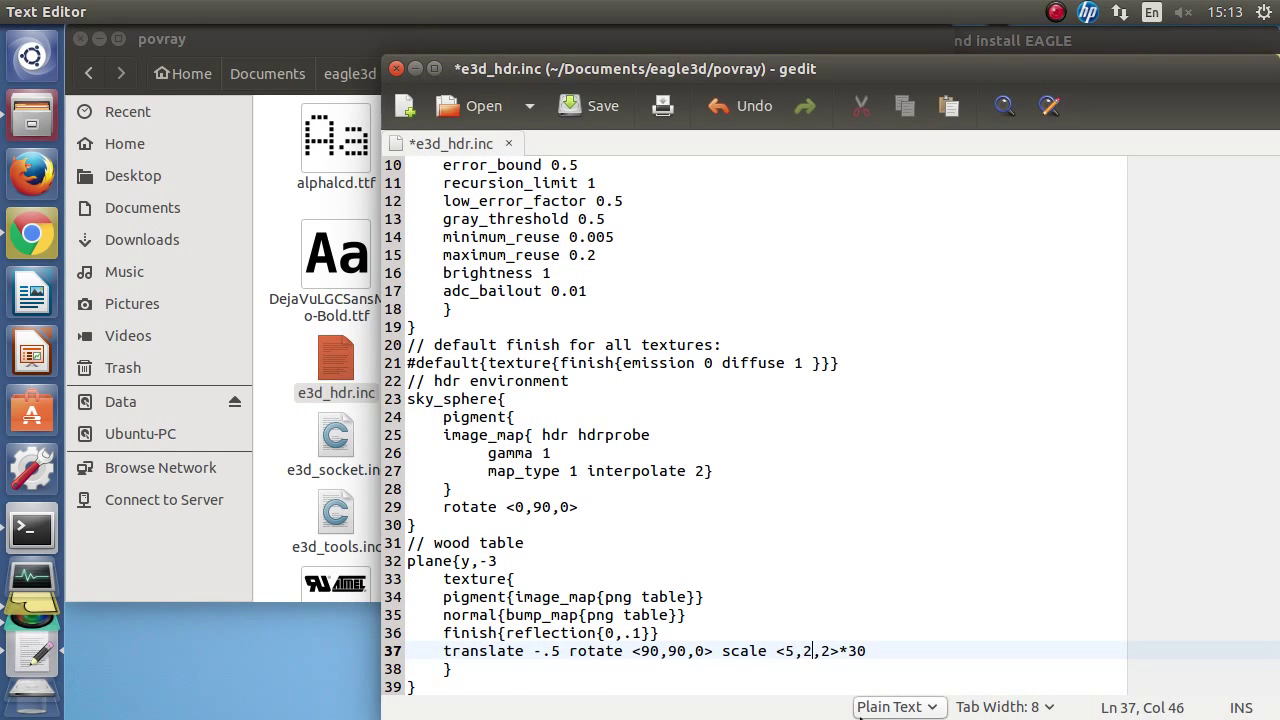
pyautogui.press('BackSpace')
pyautogui.write('5')
pyautogui.press('Right')
pyautogui.press('Right')
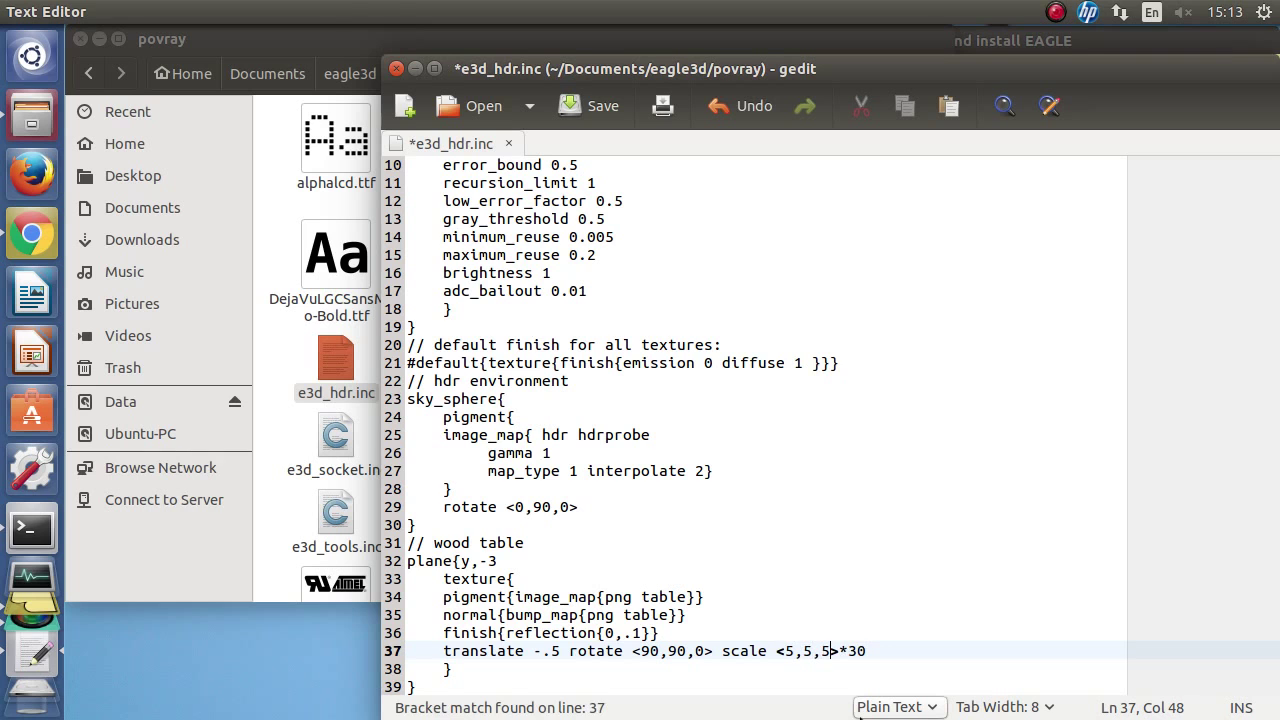
pyautogui.click(602, 107)
pyautogui.hotkey('alt', 'Tab')
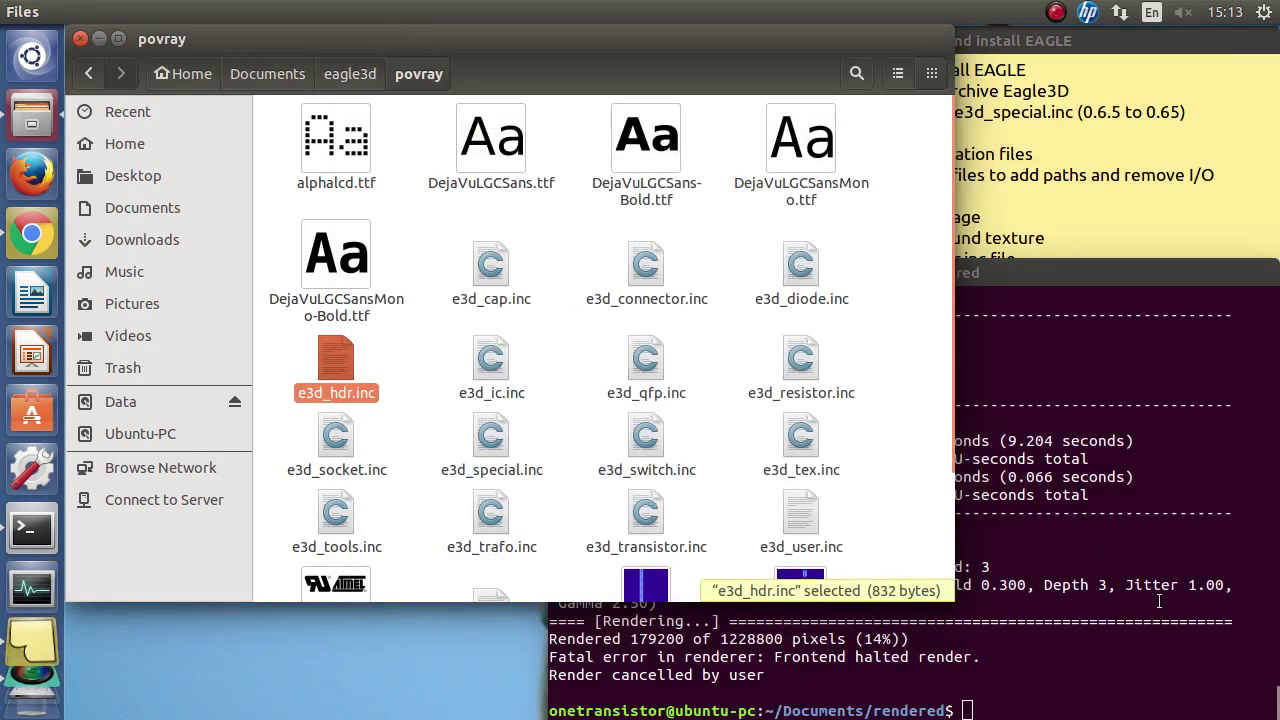
# Step: Rerun the POV-Ray render and follow its progress in the terminal and preview
pyautogui.press('Up')
pyautogui.press('Return')
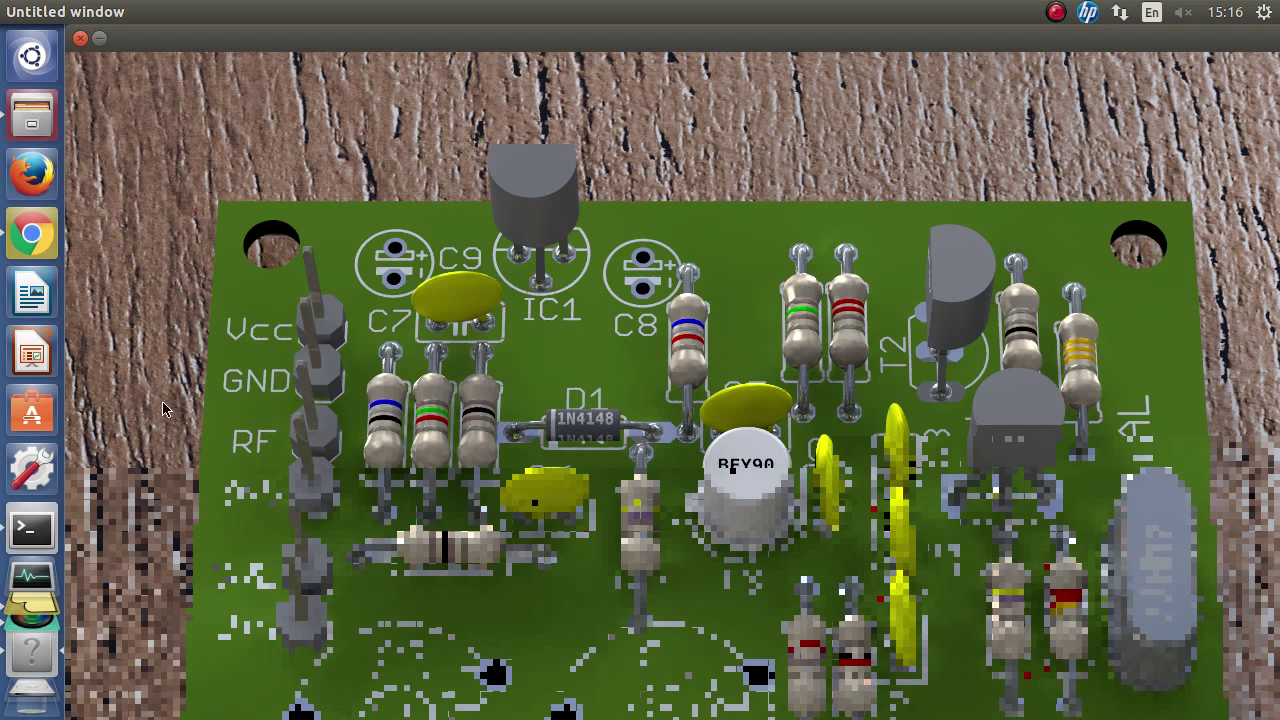
pyautogui.click(32, 530)
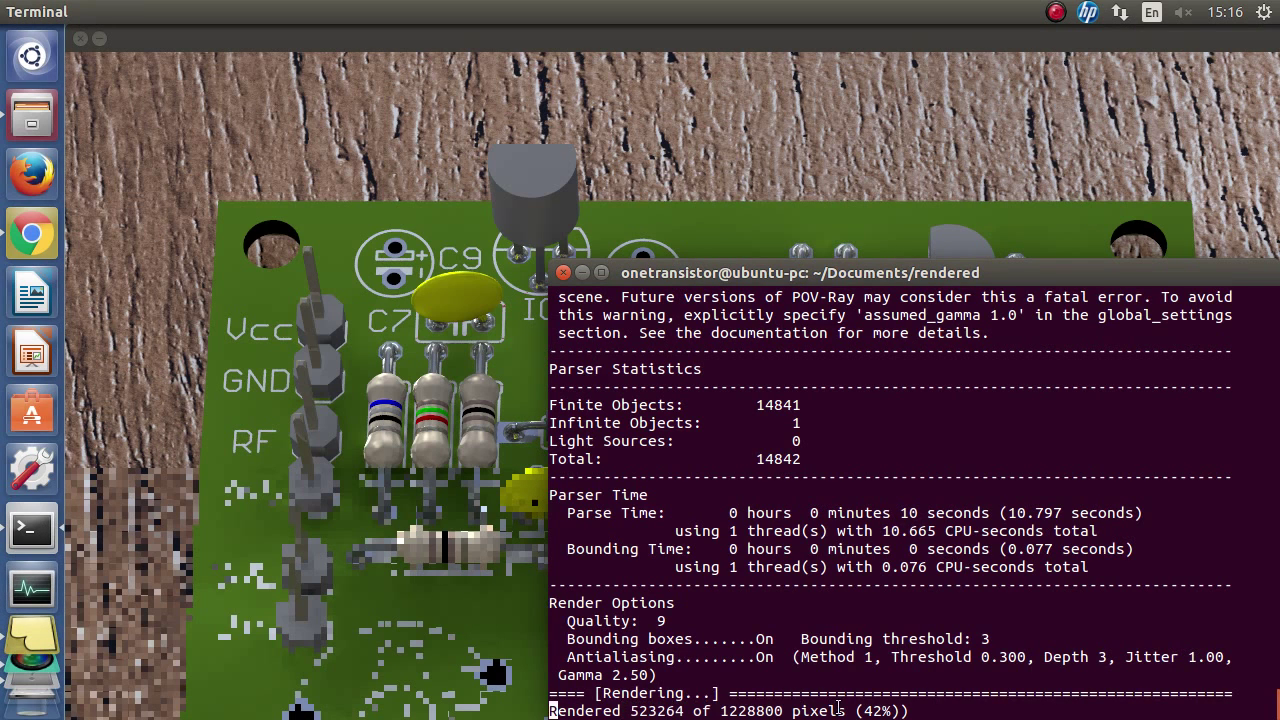
pyautogui.click(476, 31)
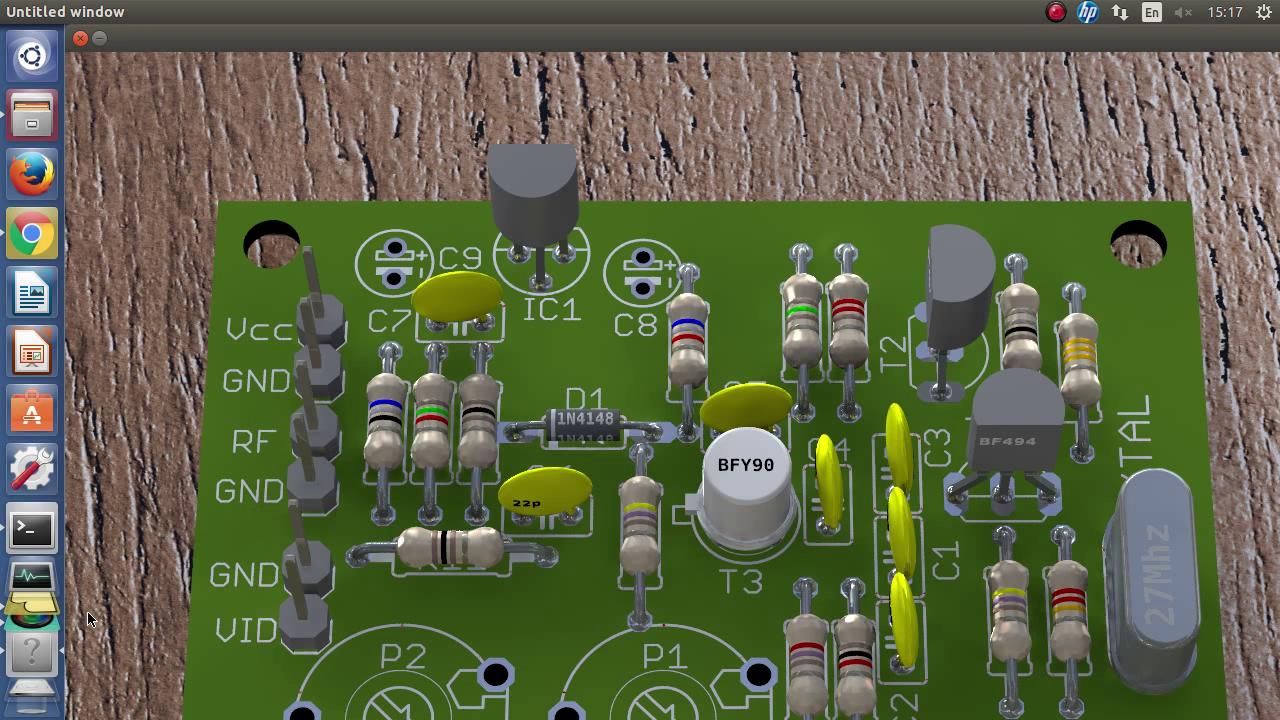
pyautogui.click(31, 530)
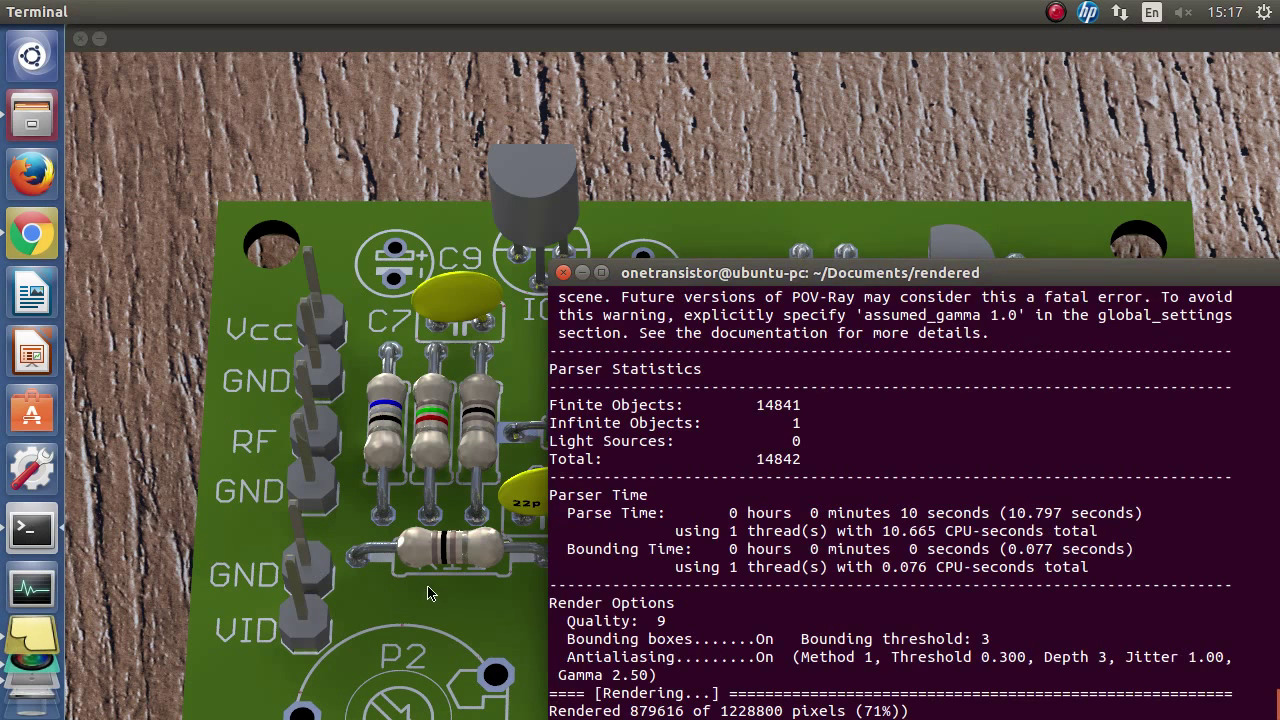
pyautogui.moveTo(864, 711); pyautogui.dragTo(893, 711)
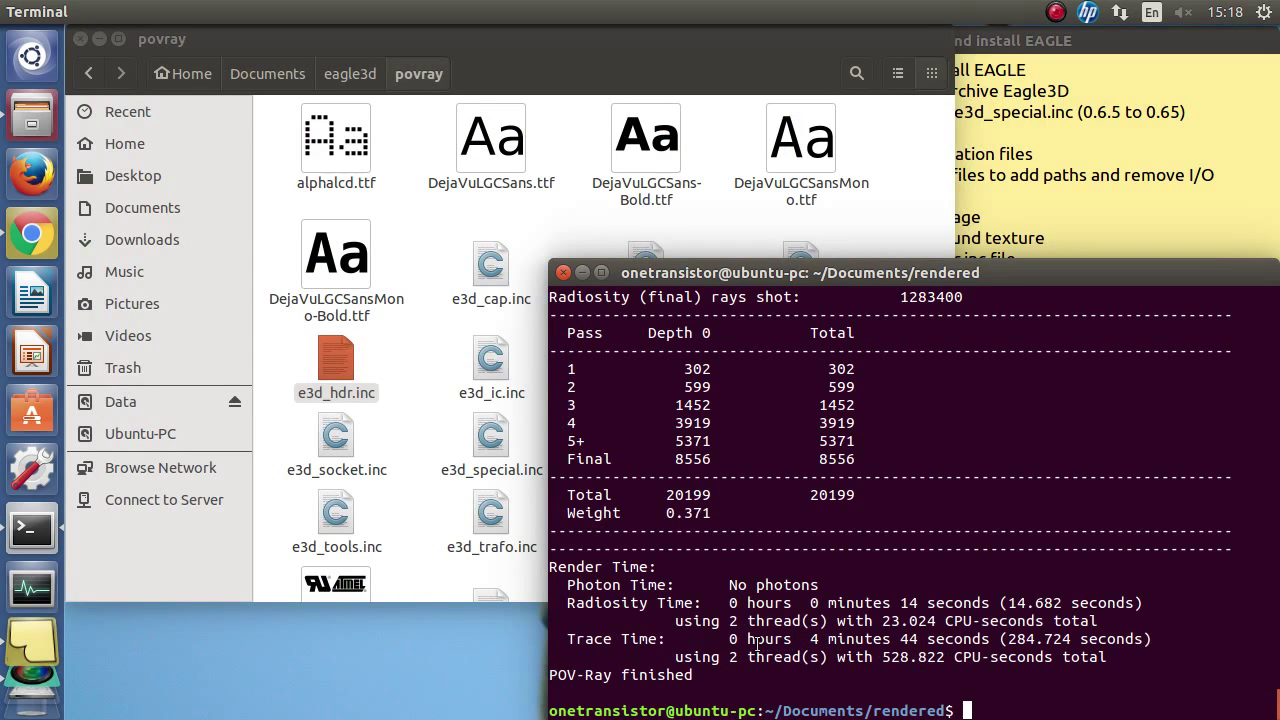
# Step: Close the terminal and preview modulator.png from Documents/rendered in Image Viewer
pyautogui.click(564, 273)
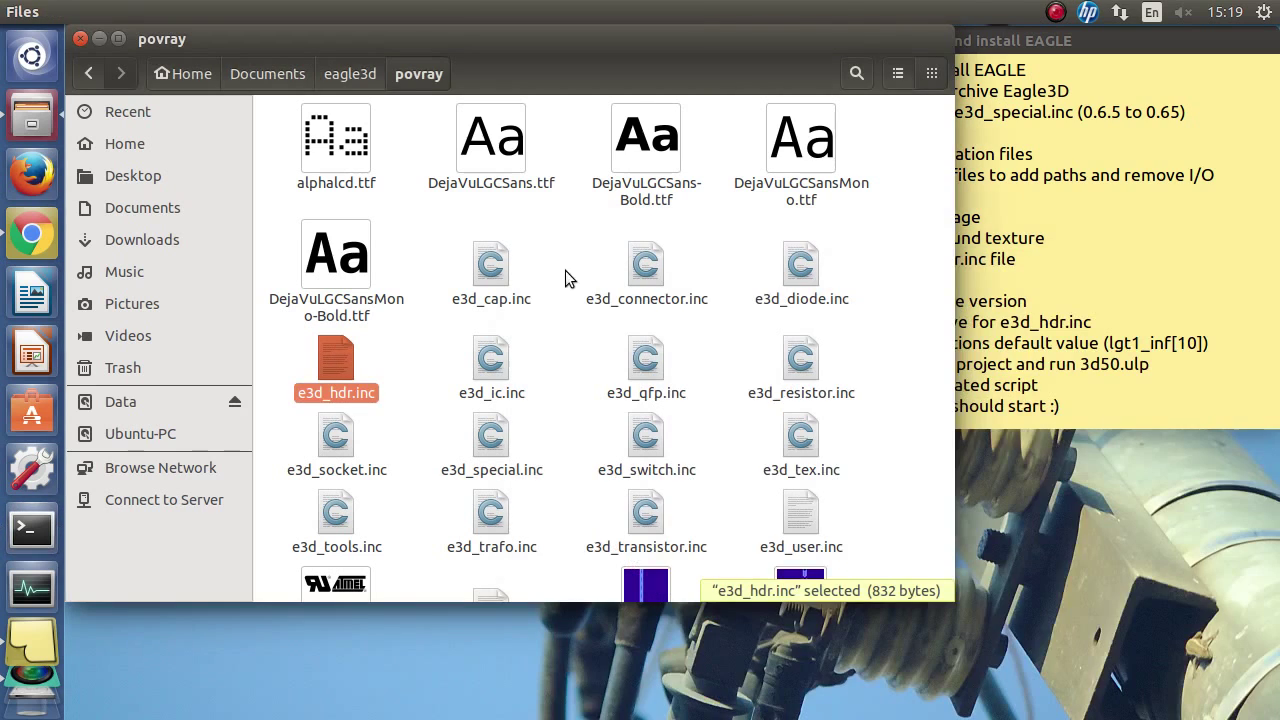
pyautogui.click(360, 76)
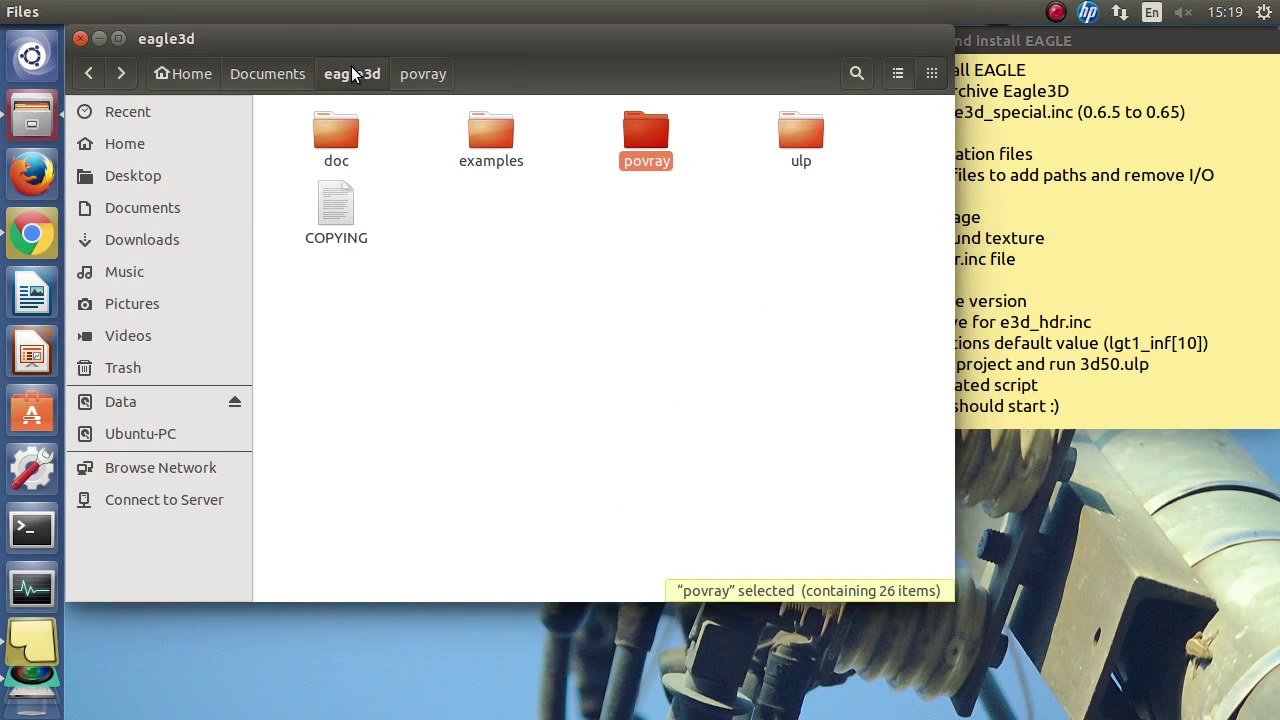
pyautogui.click(292, 84)
pyautogui.doubleClick(478, 132)
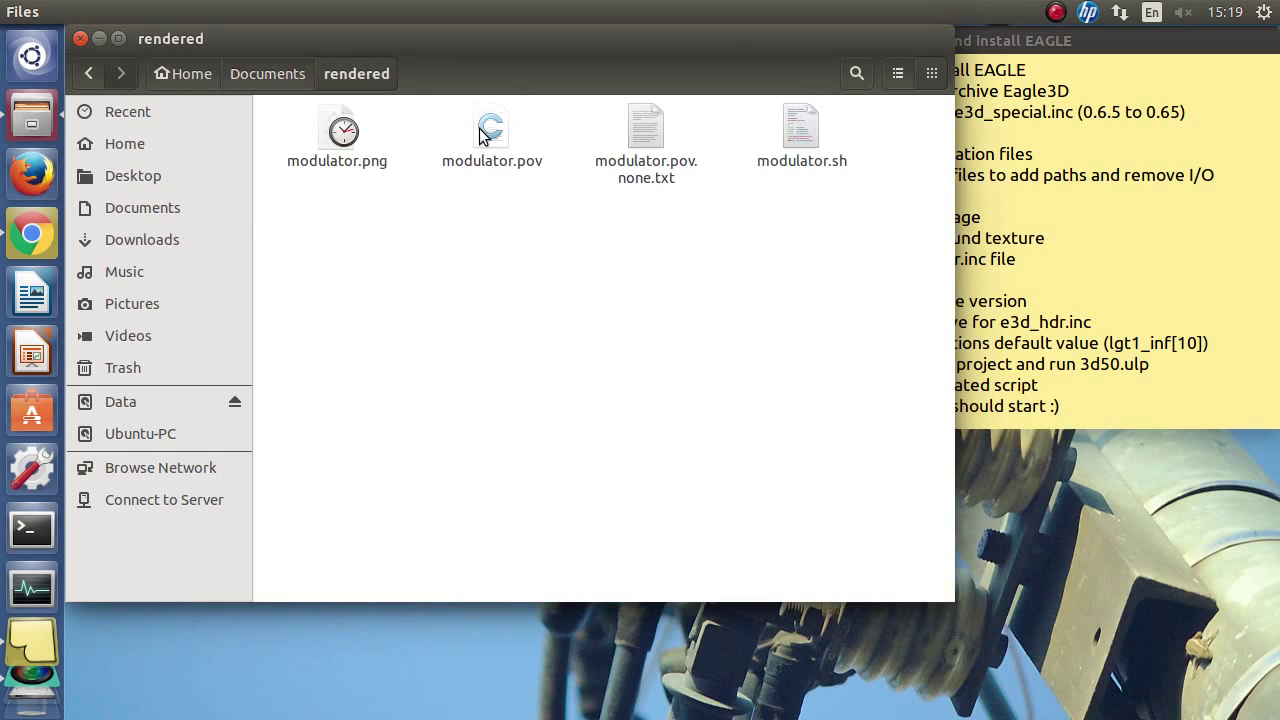
pyautogui.click(338, 128)
pyautogui.rightClick(338, 126)
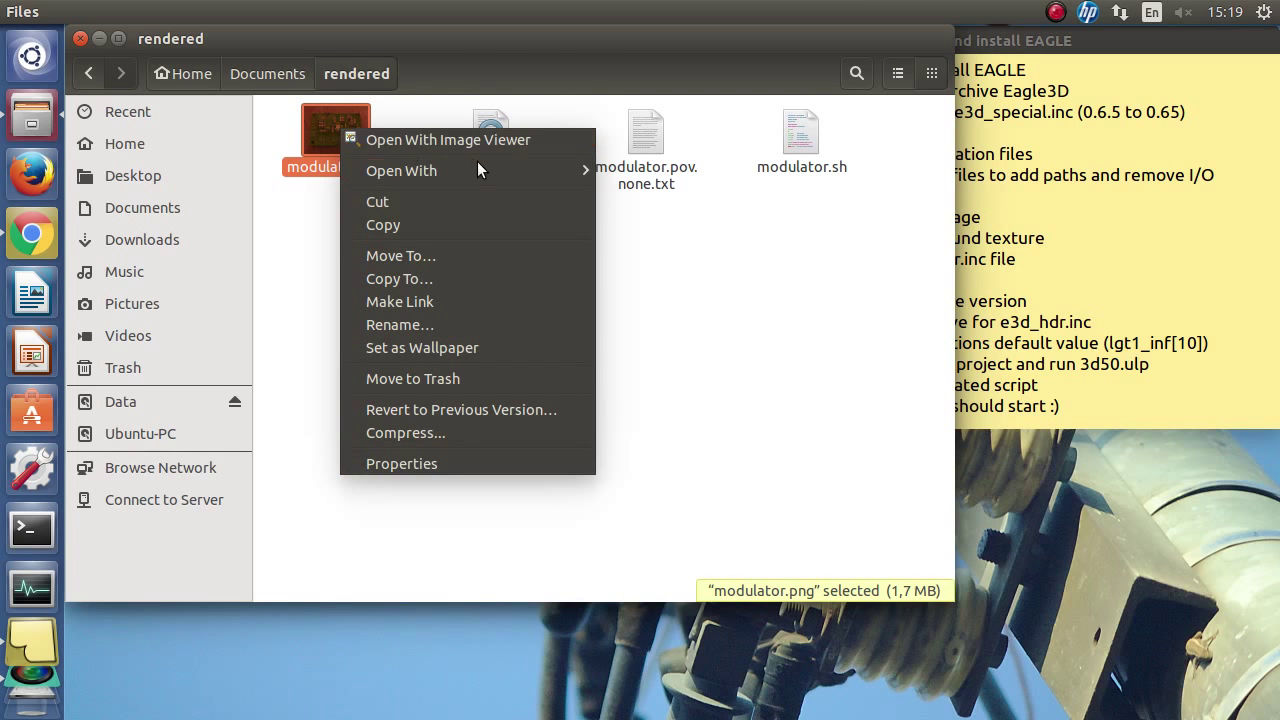
pyautogui.click(503, 140)
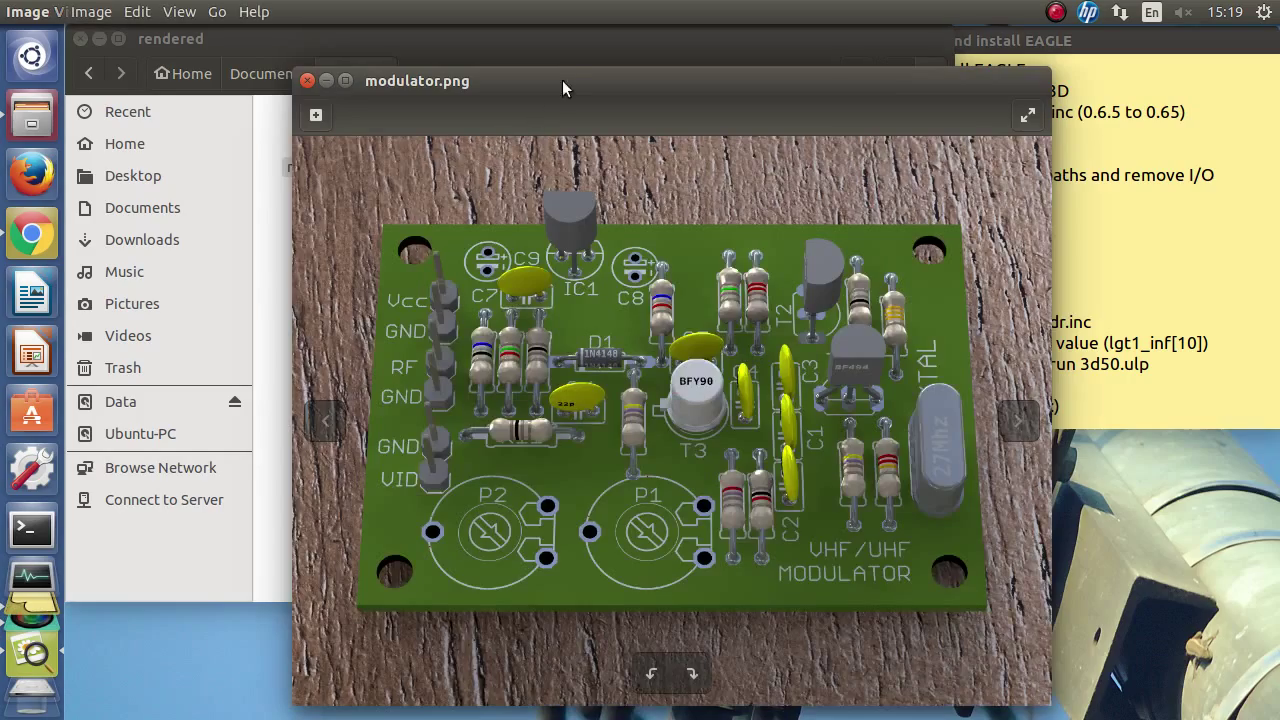
pyautogui.doubleClick(562, 80)
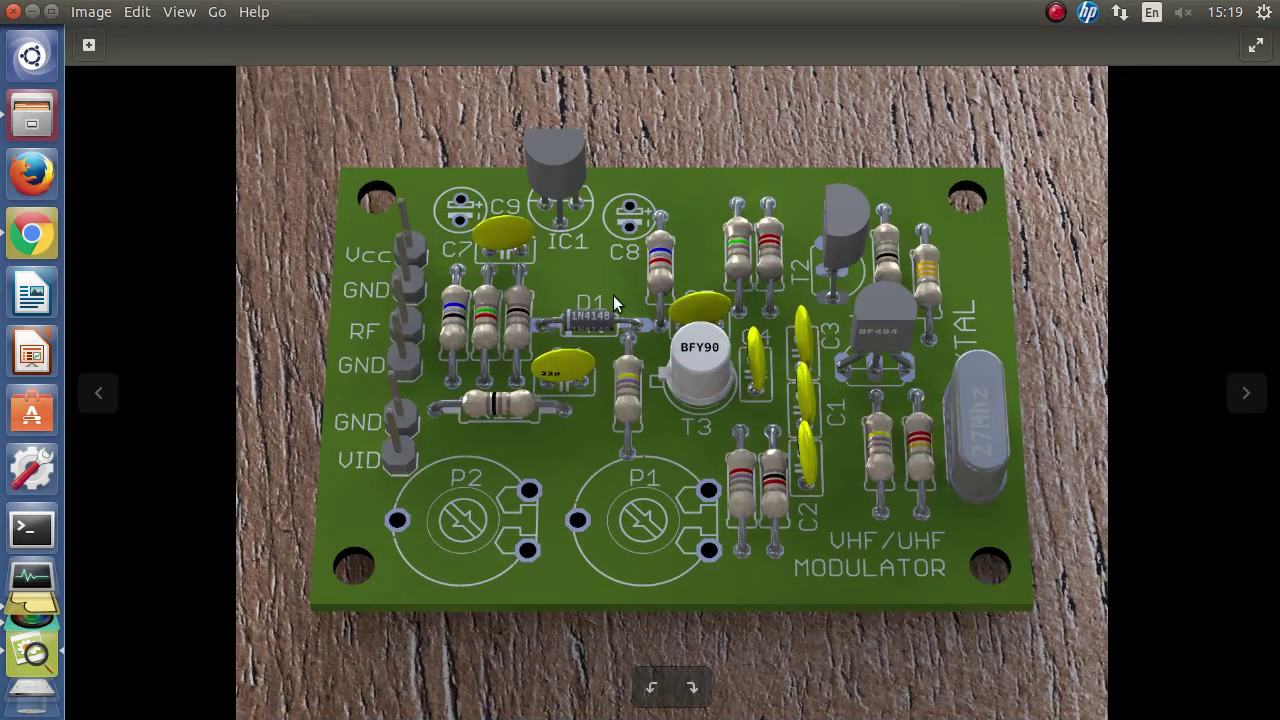
pyautogui.scroll(2, 513, 296)
pyautogui.scroll(1, 513, 296)
pyautogui.scroll(-3, 512, 296)
pyautogui.click(15, 11)
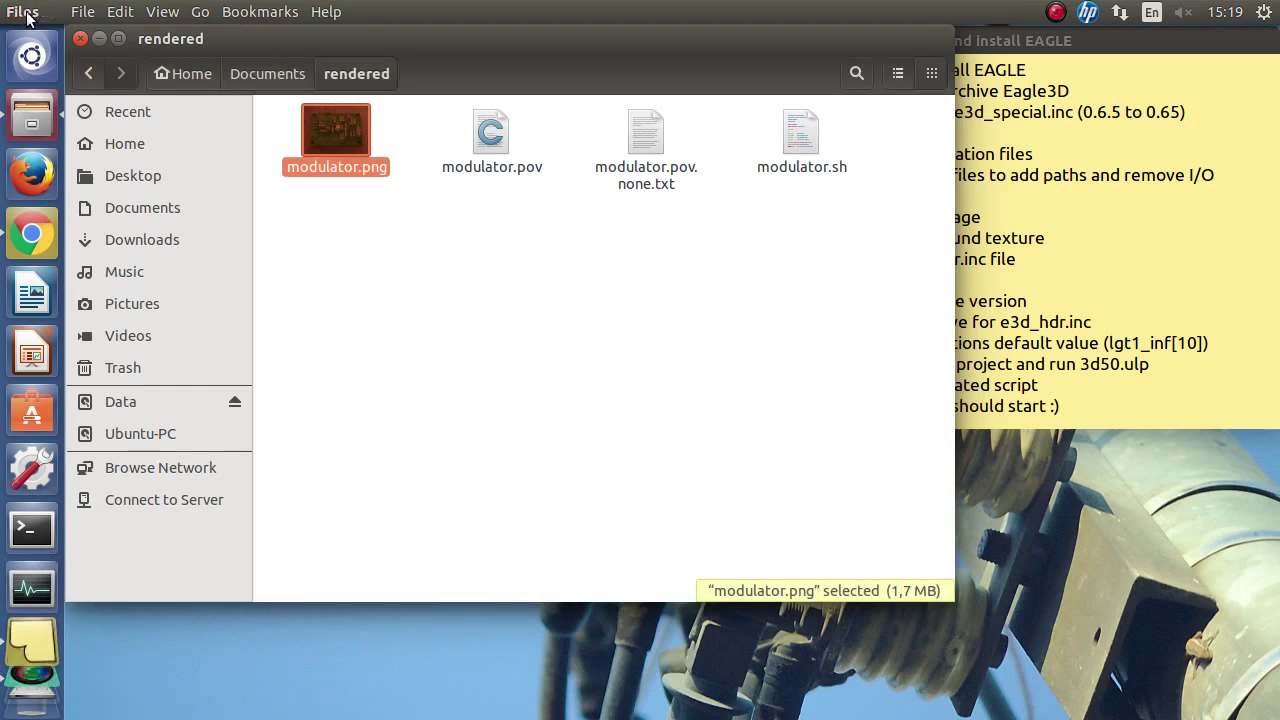
# Step: Open modulator.png with GIMP Image Editor
pyautogui.rightClick(310, 140)
pyautogui.moveTo(505, 178)
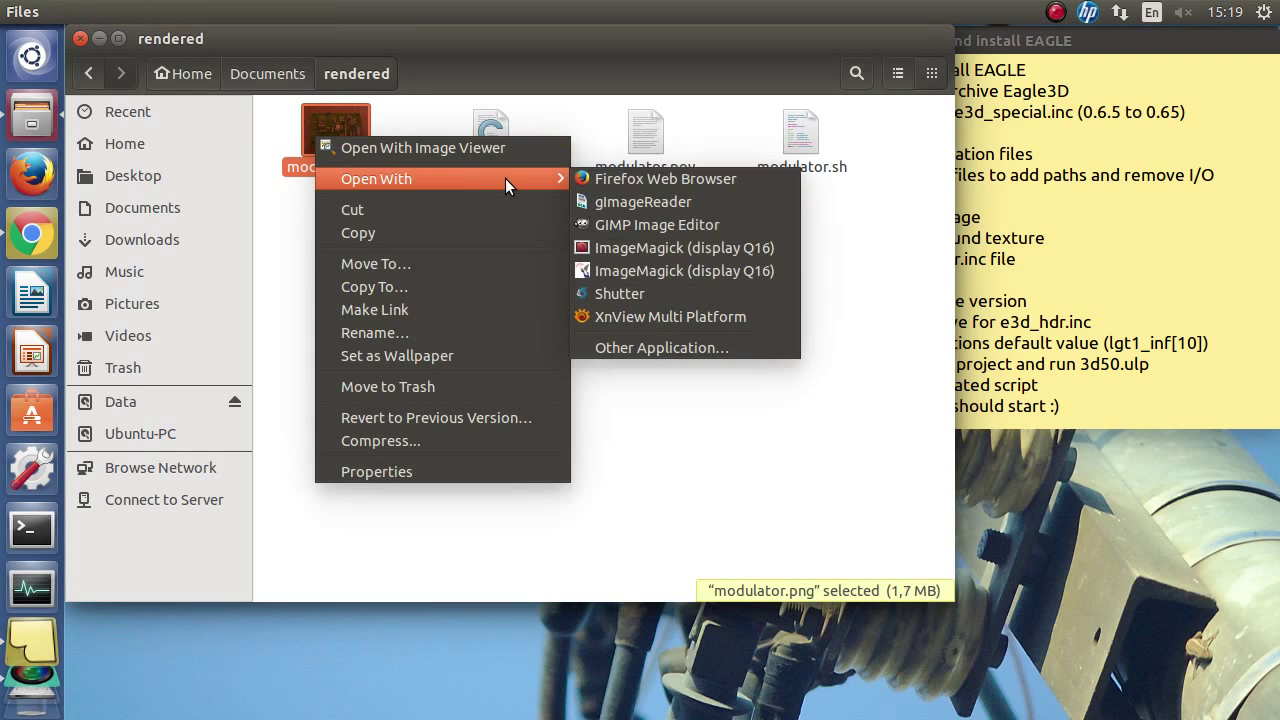
pyautogui.click(651, 225)
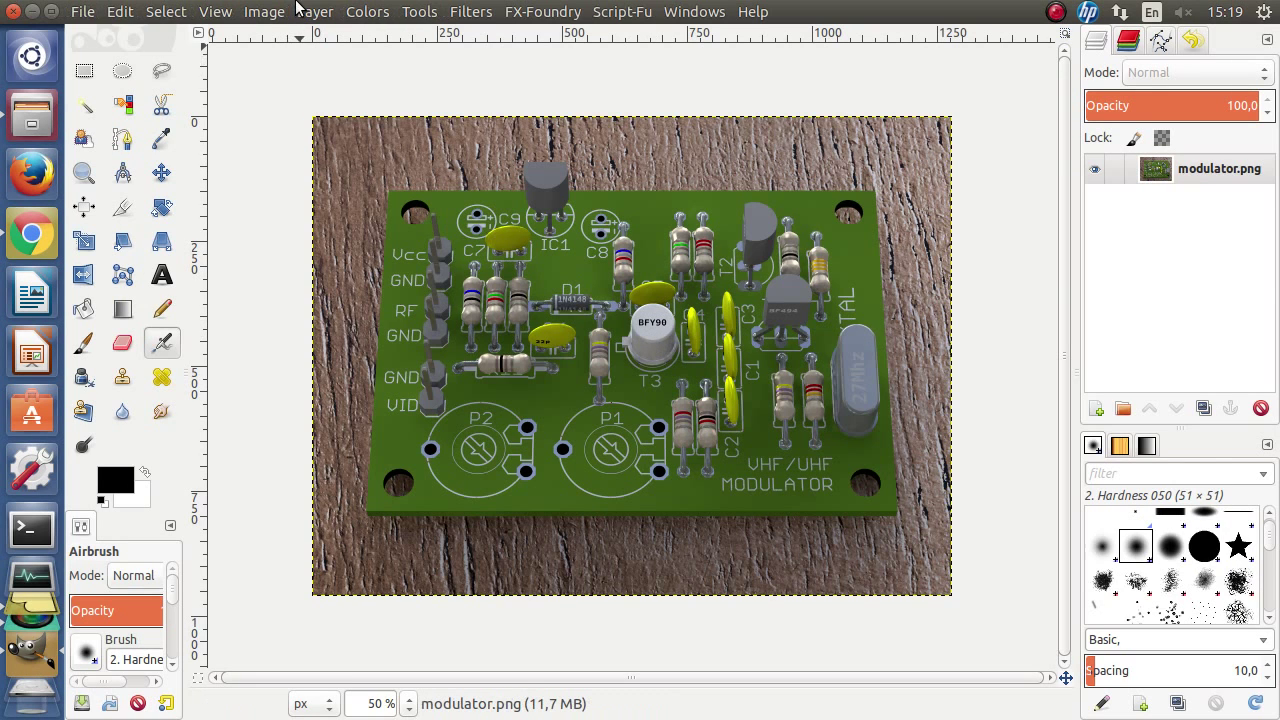
# Step: Apply automatic white balance to the rendered image
pyautogui.click(420, 12)
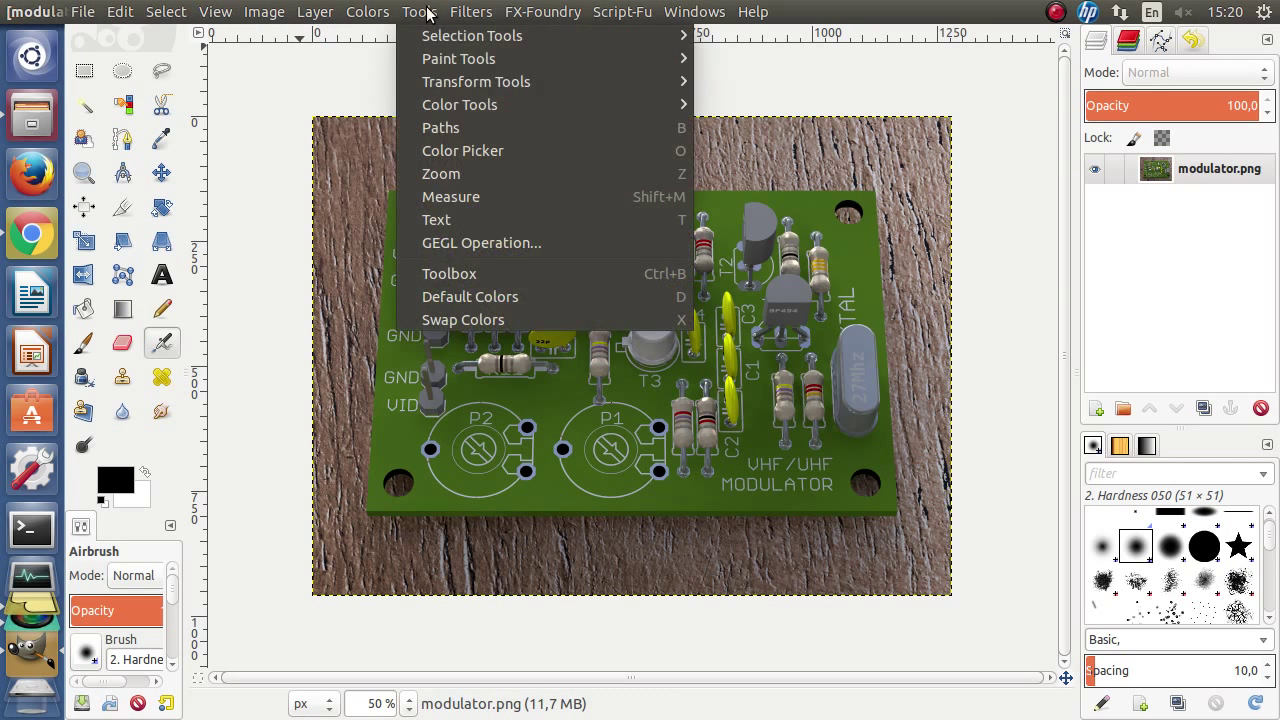
pyautogui.moveTo(366, 12)
pyautogui.moveTo(474, 303)
pyautogui.click(633, 328)
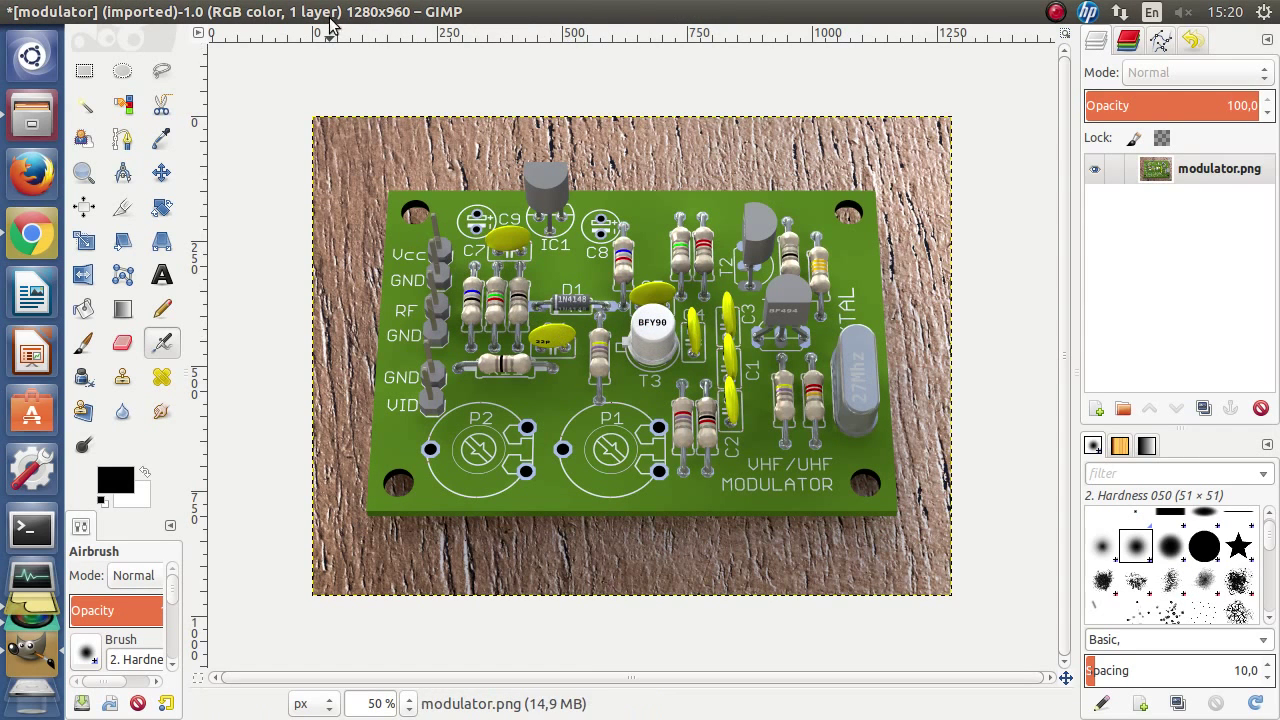
# Step: Set Hue-Saturation lightness -17, saturation -8, and overwrite modulator.png
pyautogui.click(366, 12)
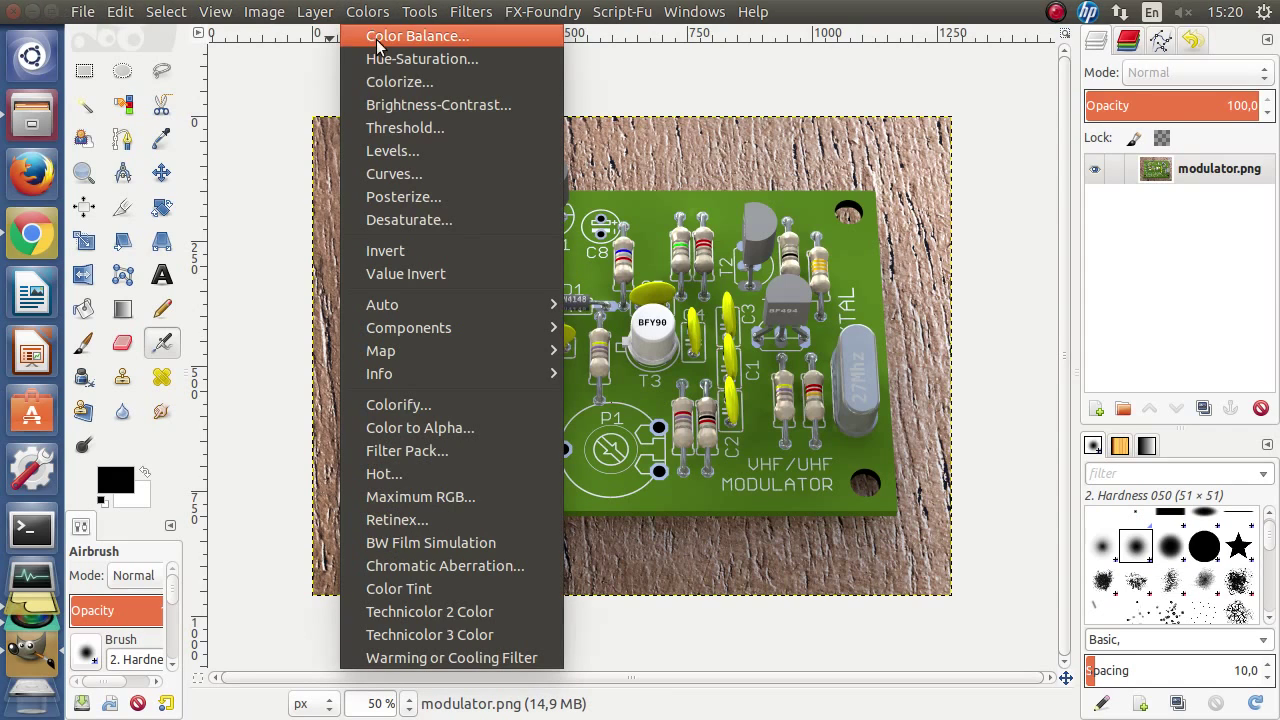
pyautogui.click(428, 58)
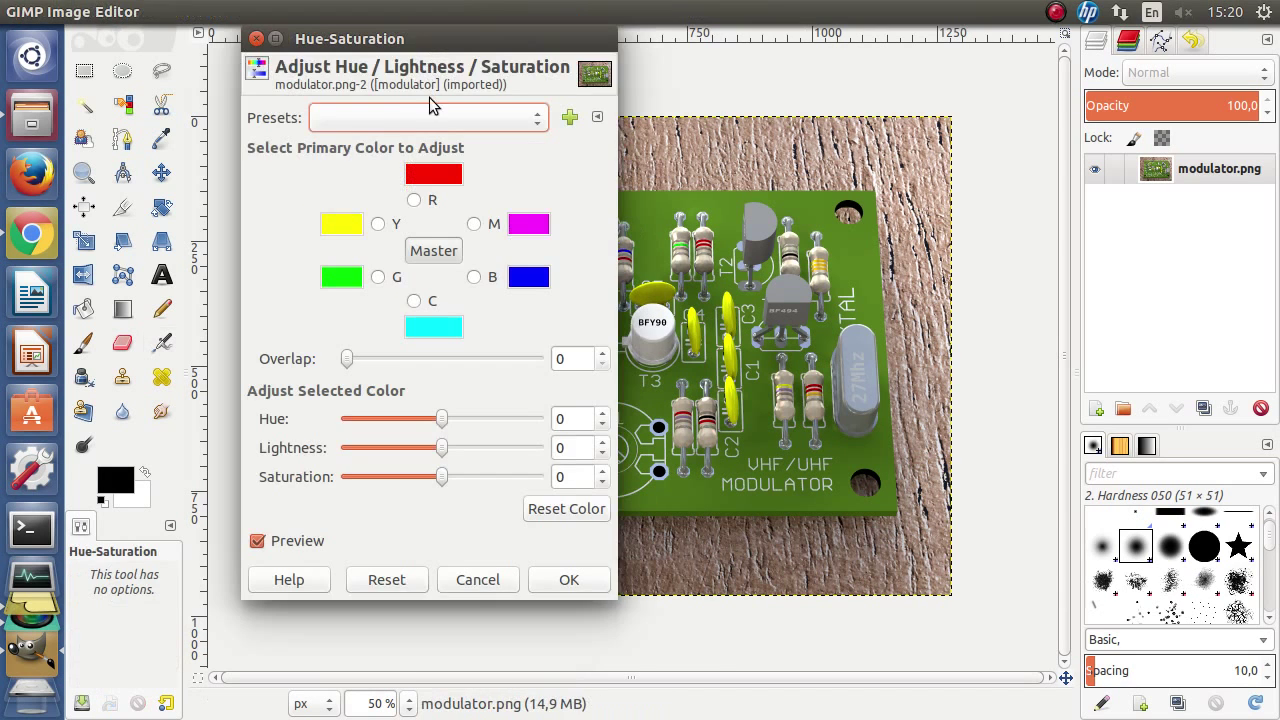
pyautogui.moveTo(395, 37); pyautogui.dragTo(275, 87)
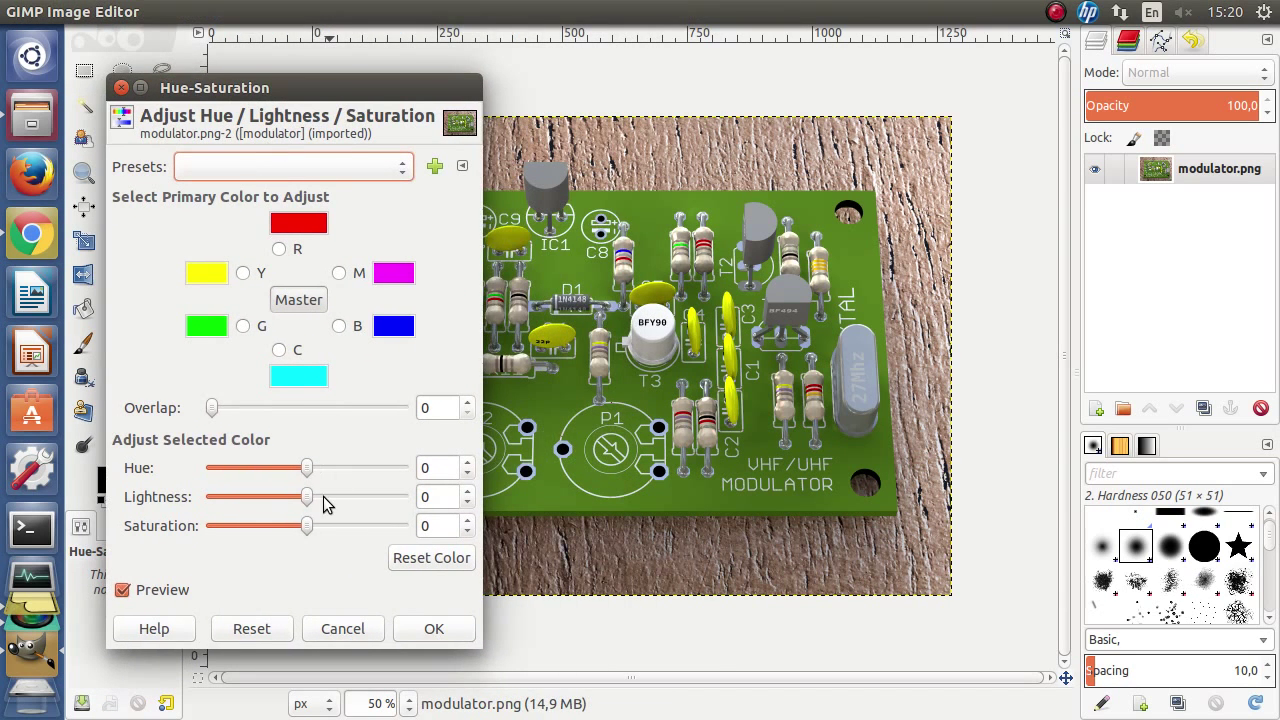
pyautogui.moveTo(306, 503); pyautogui.dragTo(297, 533)
pyautogui.click(429, 627)
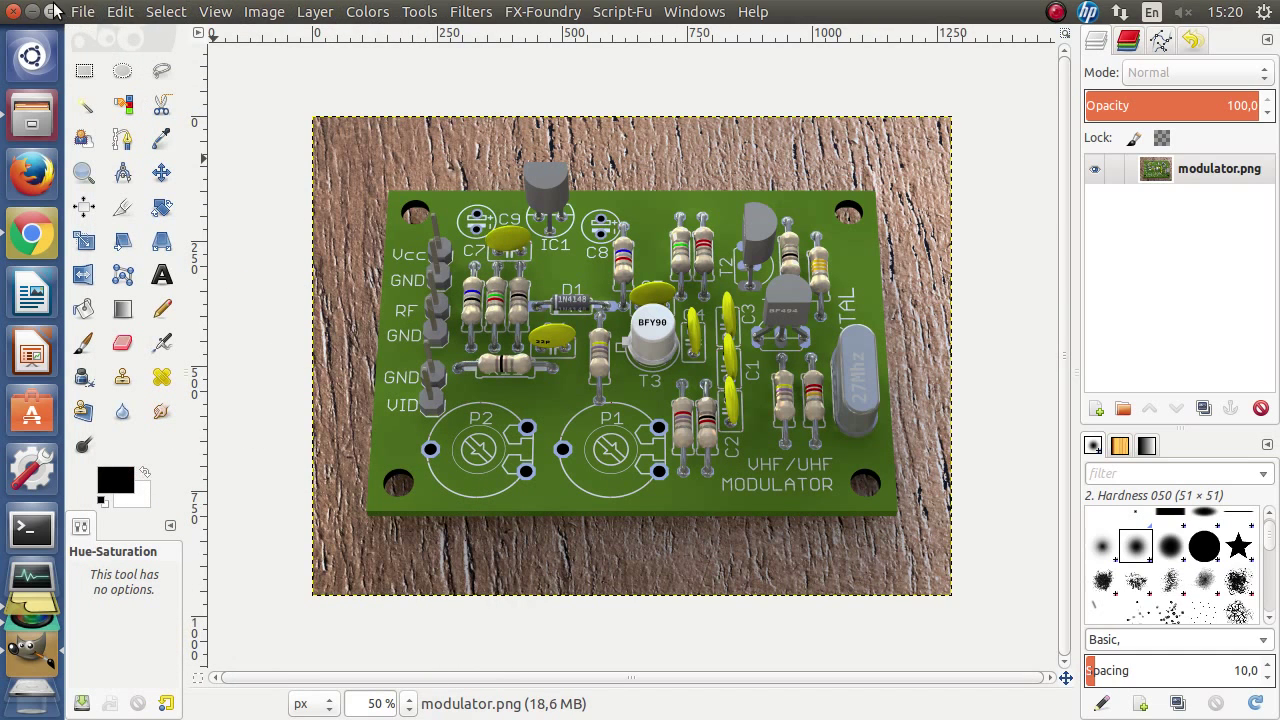
pyautogui.click(82, 11)
pyautogui.click(148, 304)
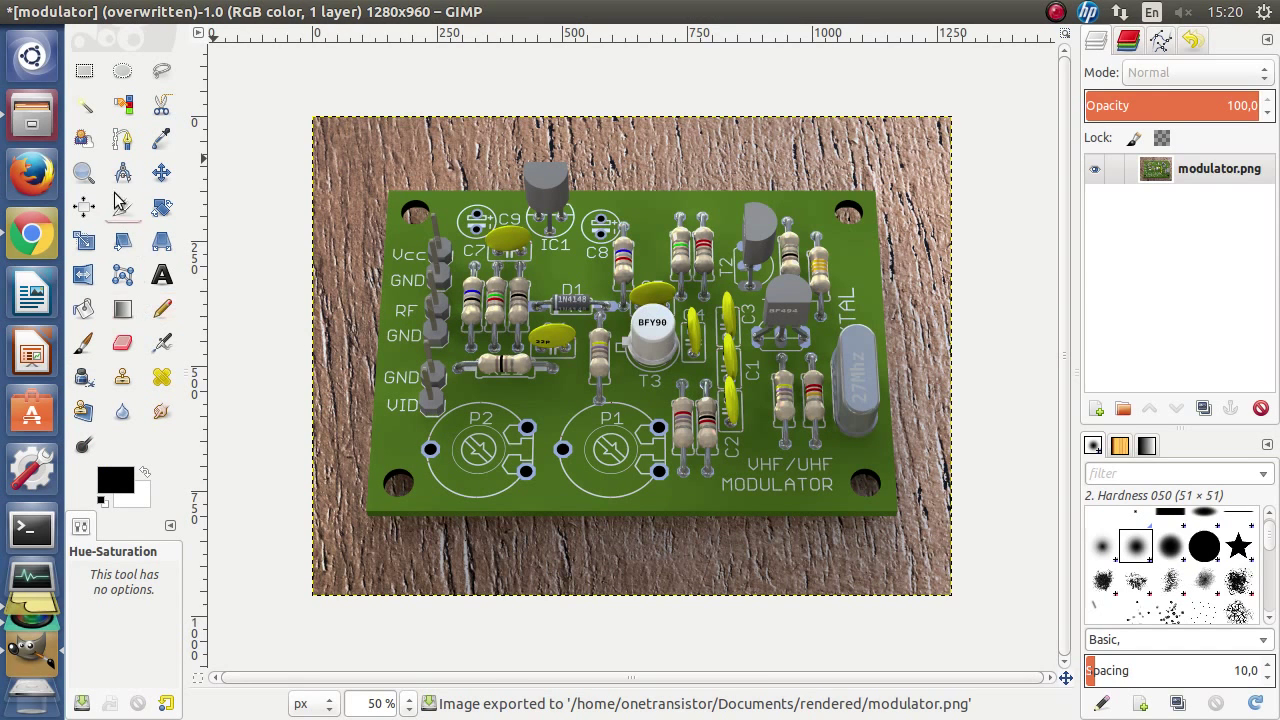
# Step: Quit GIMP discarding its unsaved copy and view modulator.png in Image Viewer
pyautogui.click(16, 11)
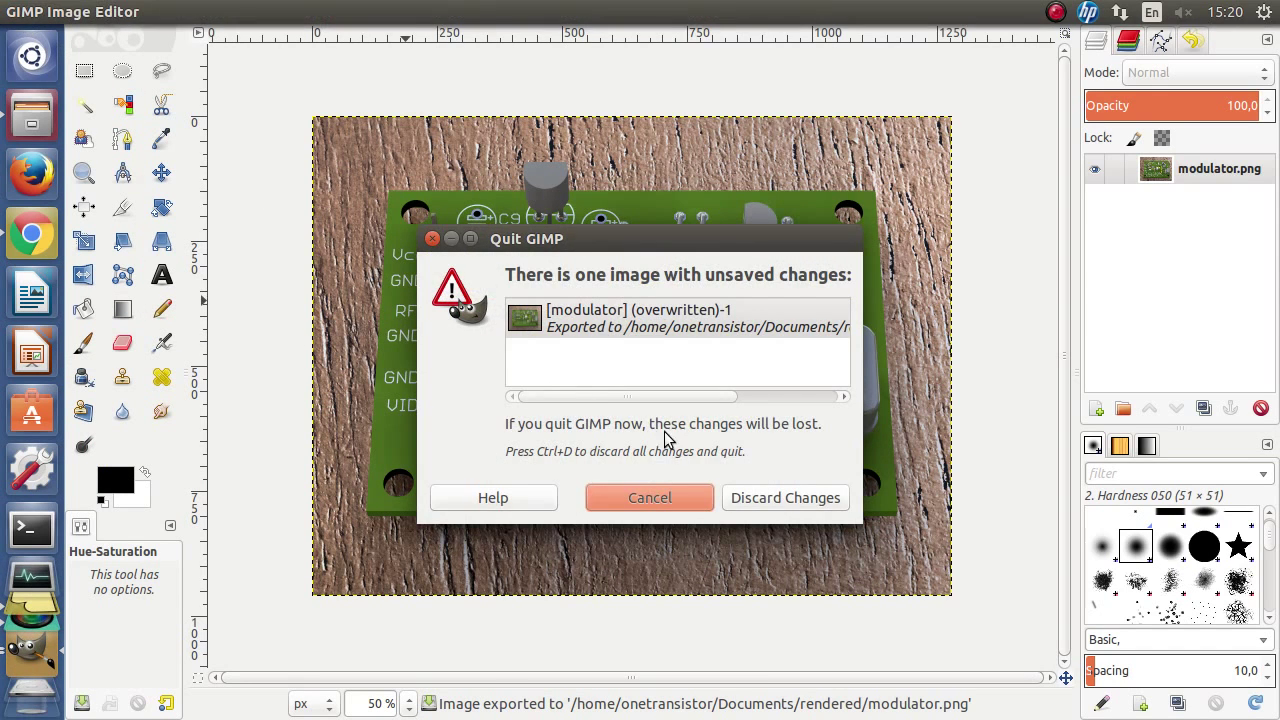
pyautogui.click(753, 490)
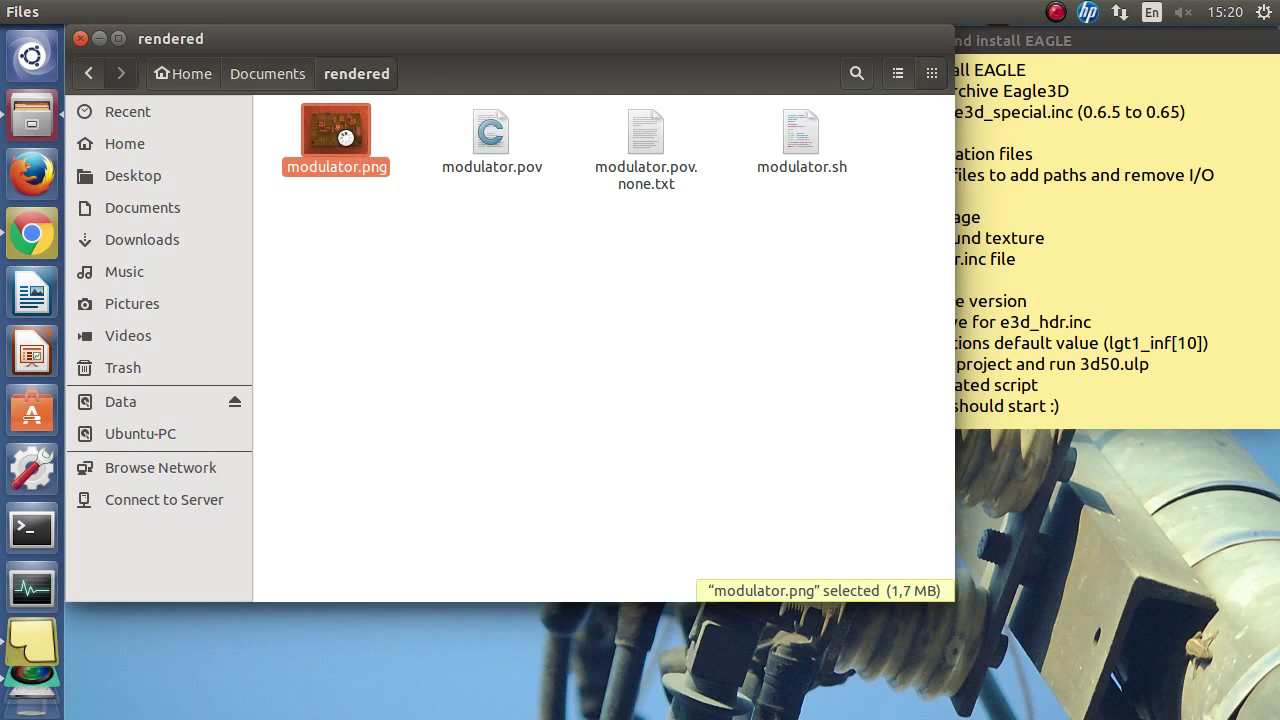
pyautogui.doubleClick(345, 137)
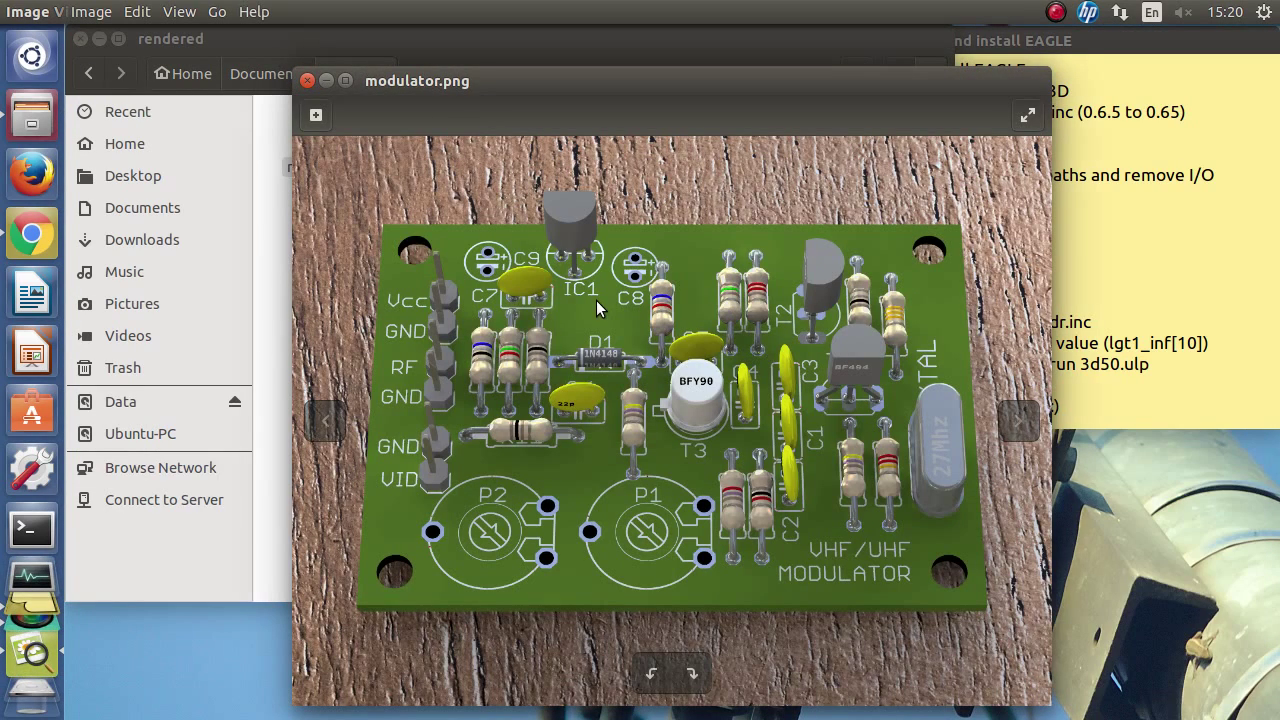